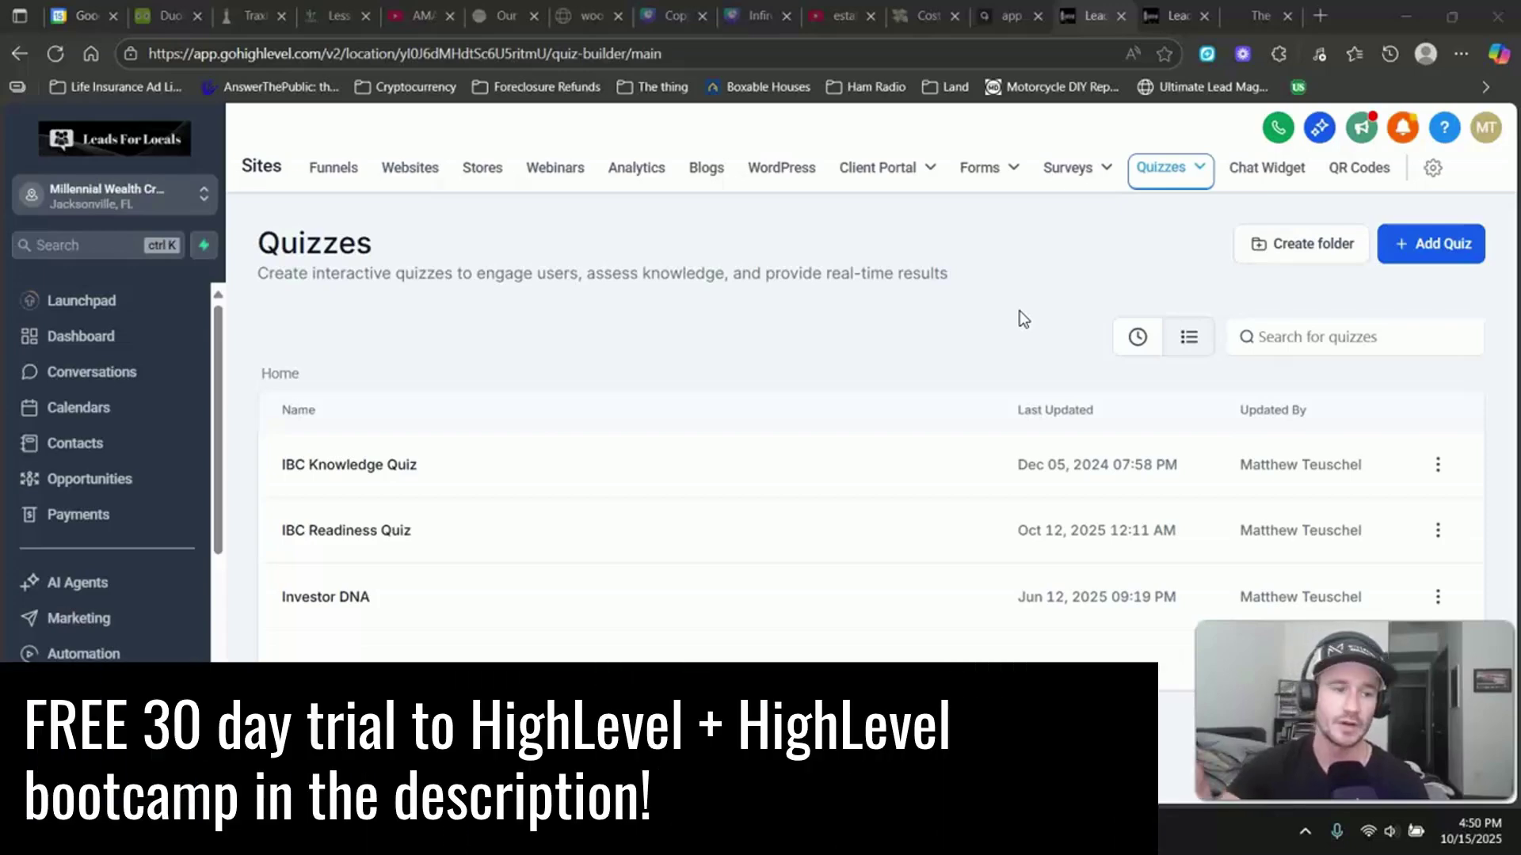
# Step: Switch to the Millennial Wealth Creator website and open its IBC readiness quiz page
pyautogui.click(1202, 161)
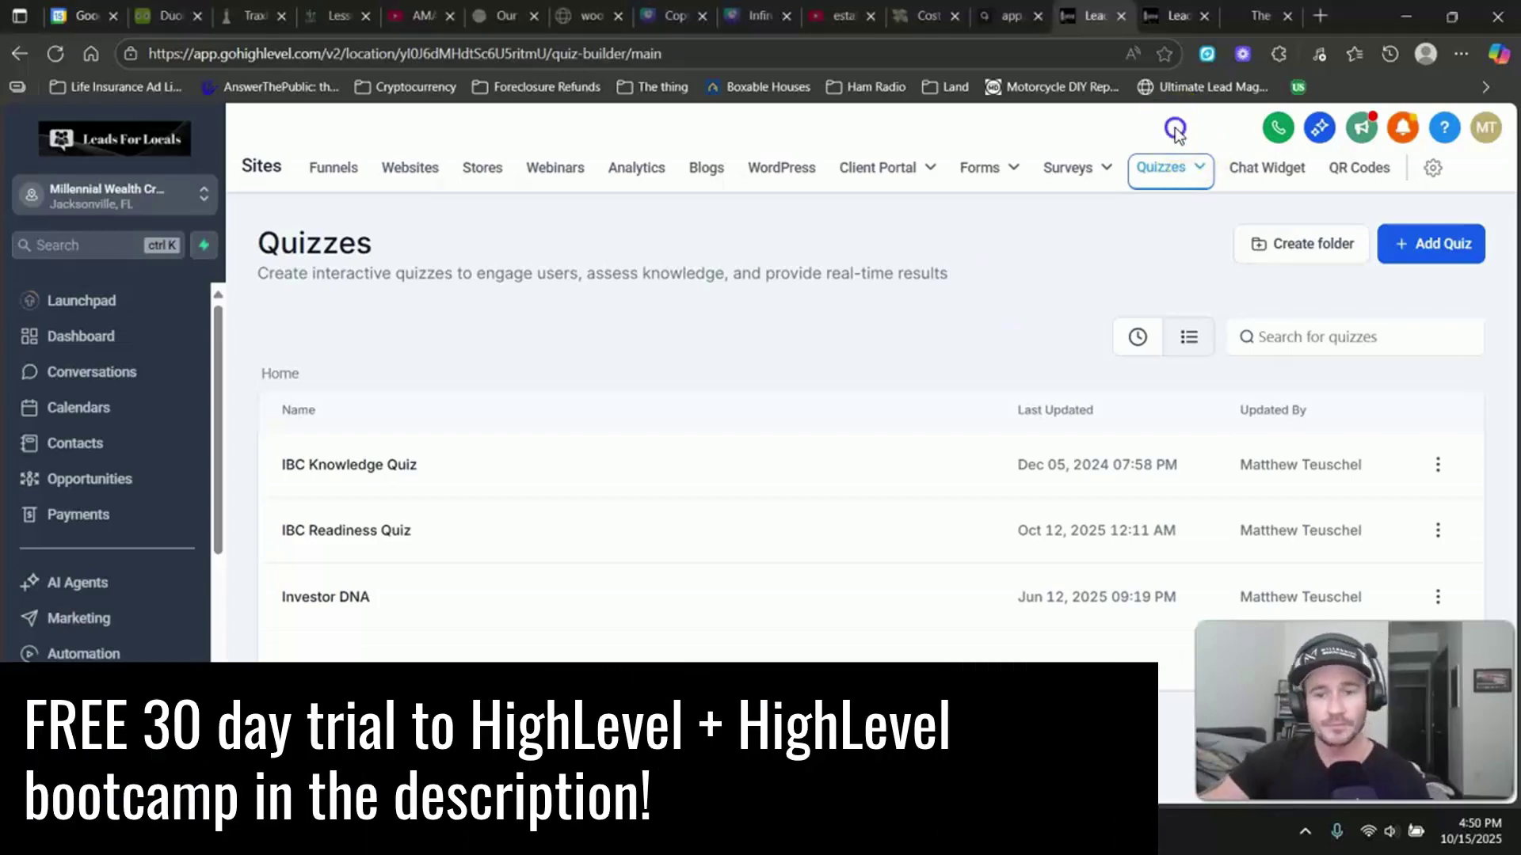
pyautogui.click(1253, 22)
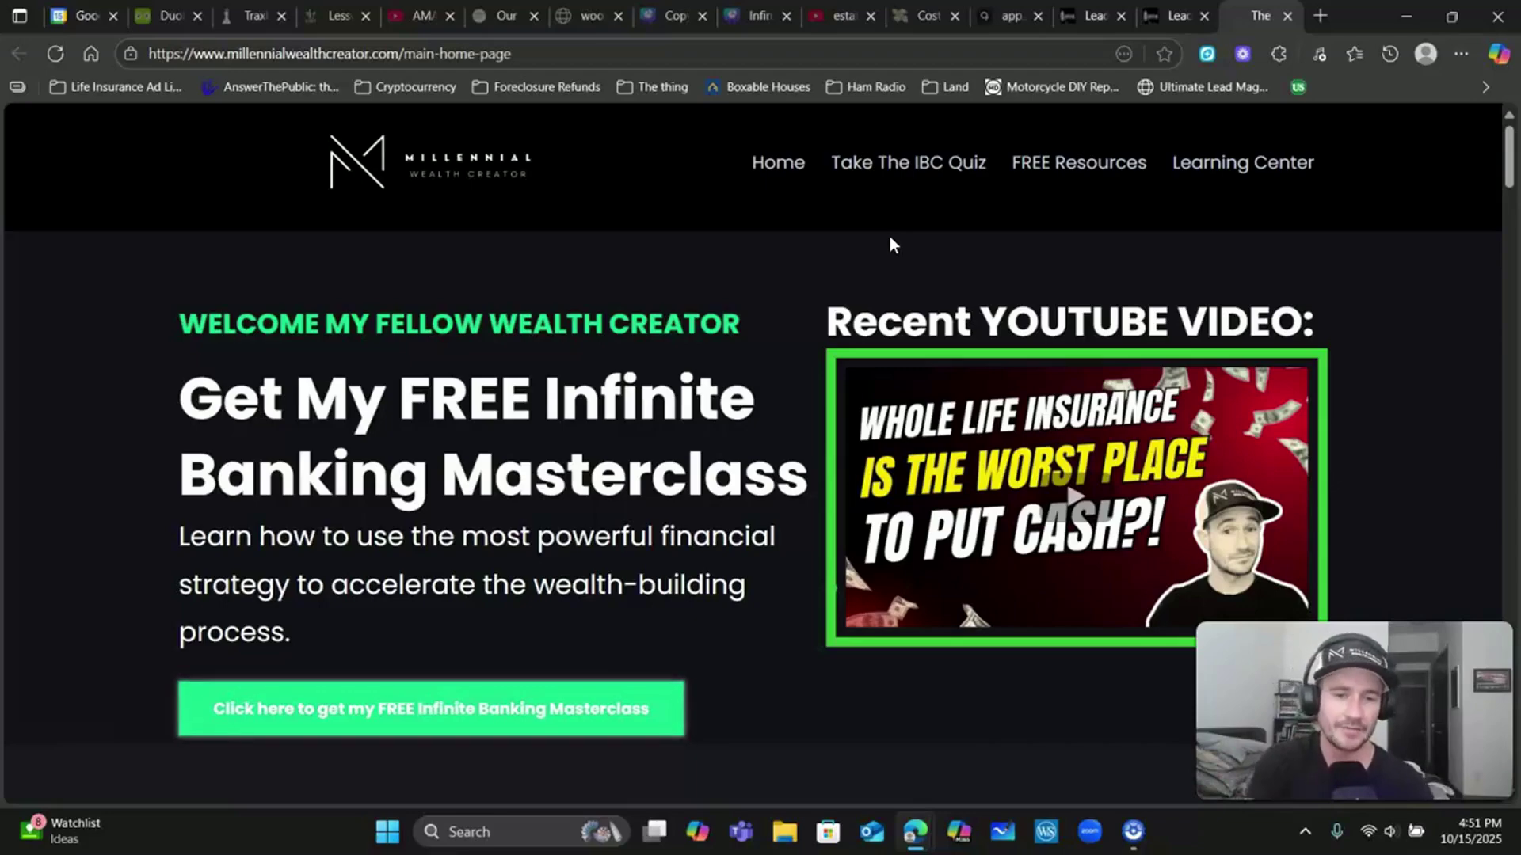
pyautogui.click(909, 169)
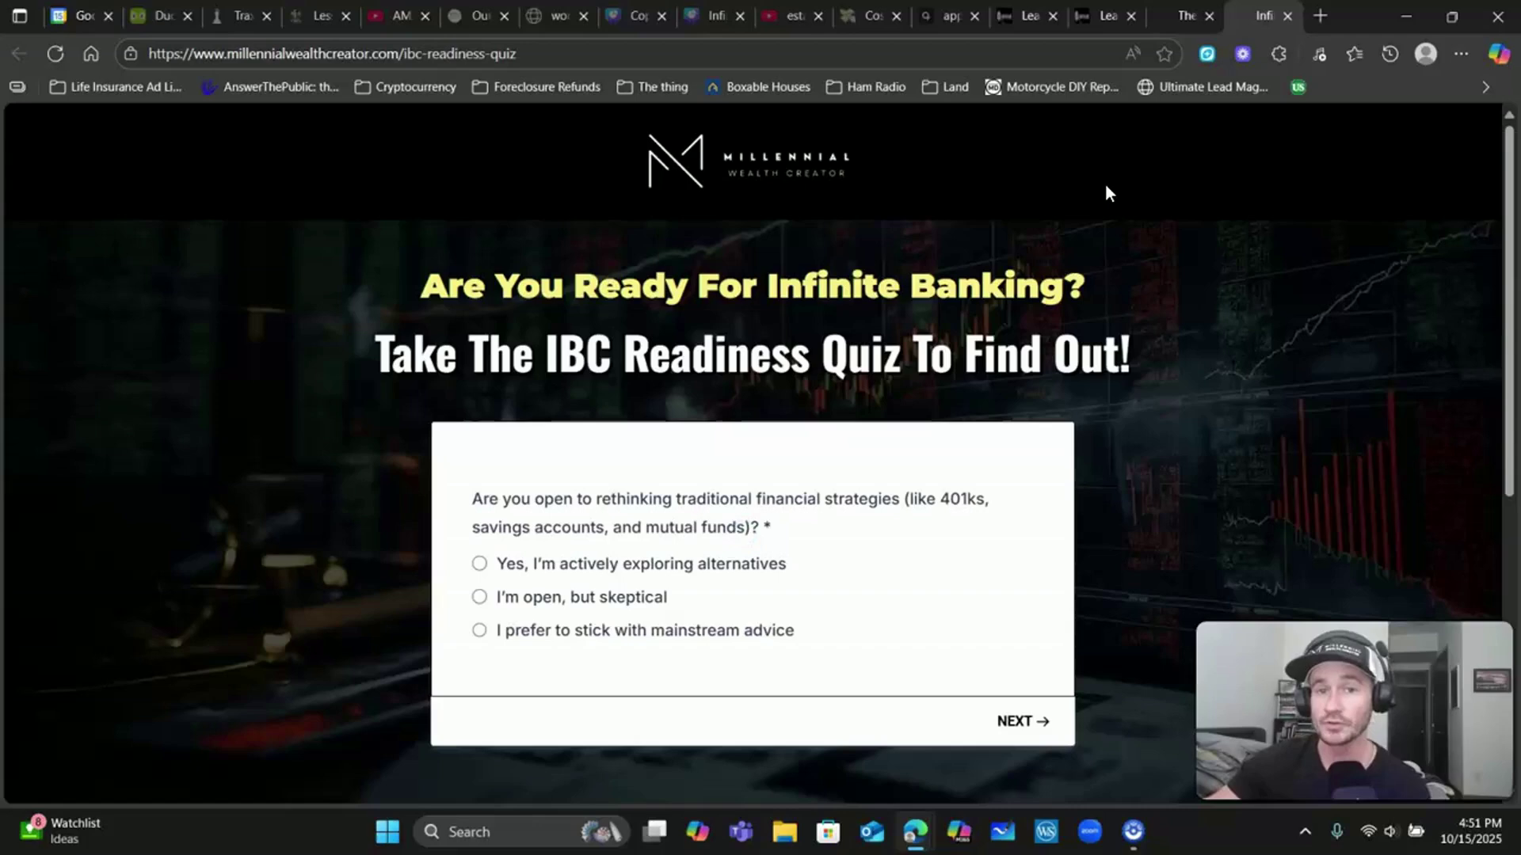
pyautogui.click(1034, 191)
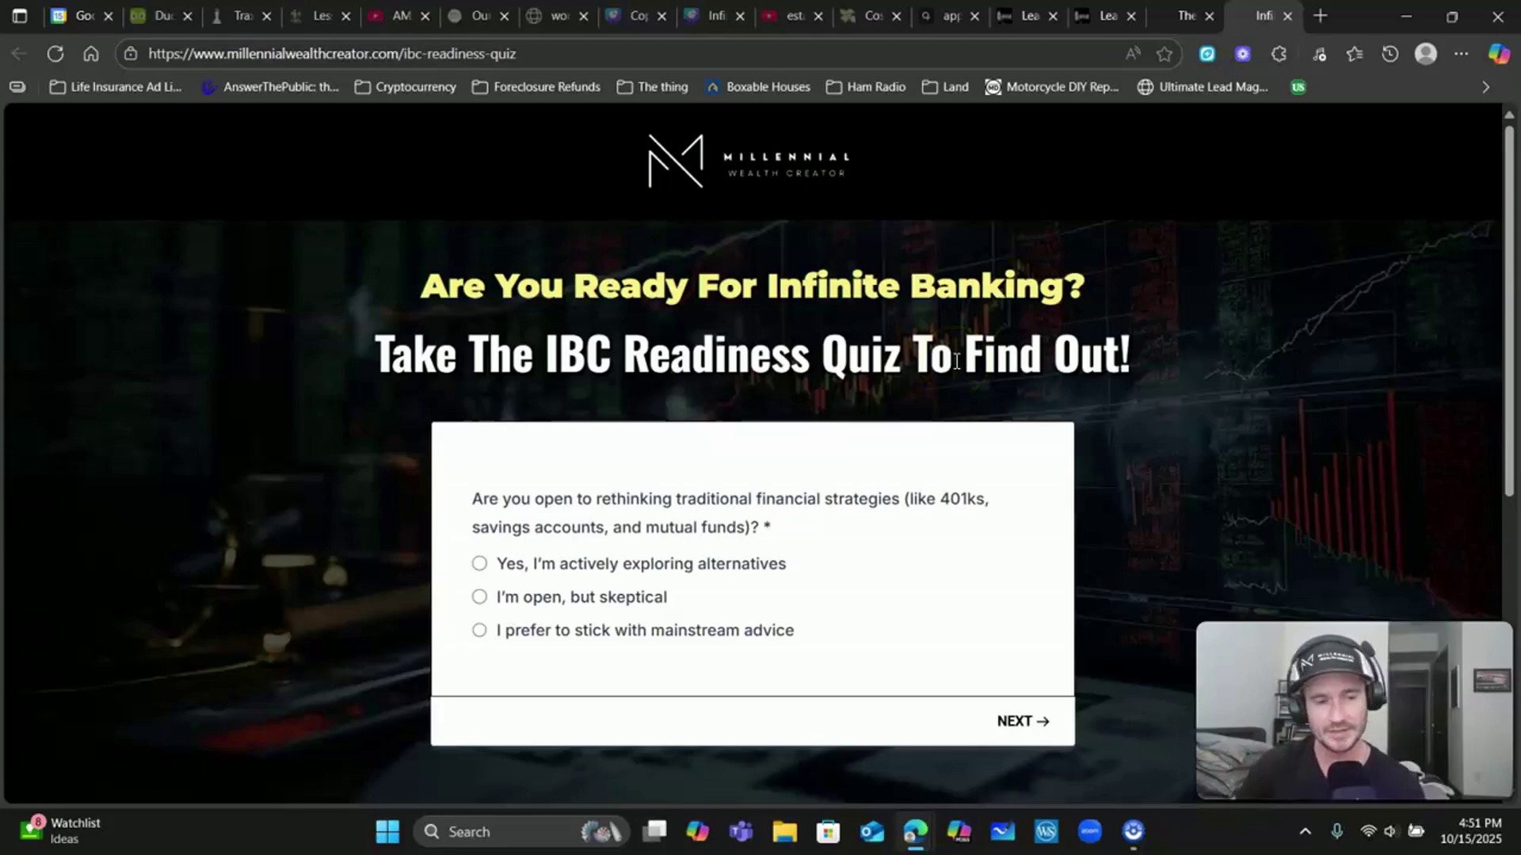
# Step: Answer the first three quiz questions as actively exploring alternatives, well versed in IBC, and well versed in dividend paying whole life insurance
pyautogui.scroll(-4, 787, 526)
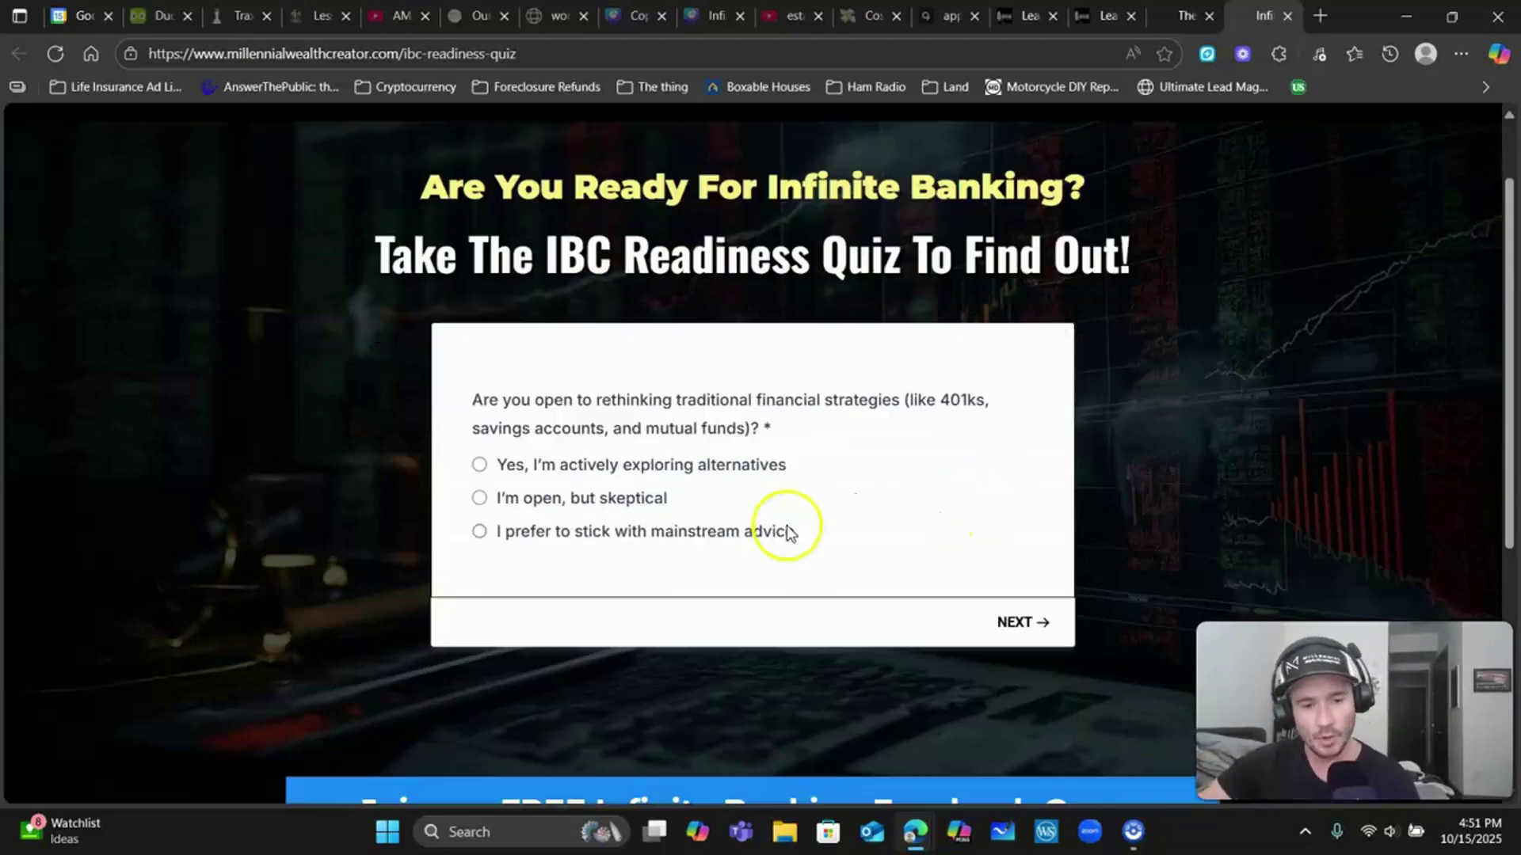
pyautogui.scroll(3, 573, 453)
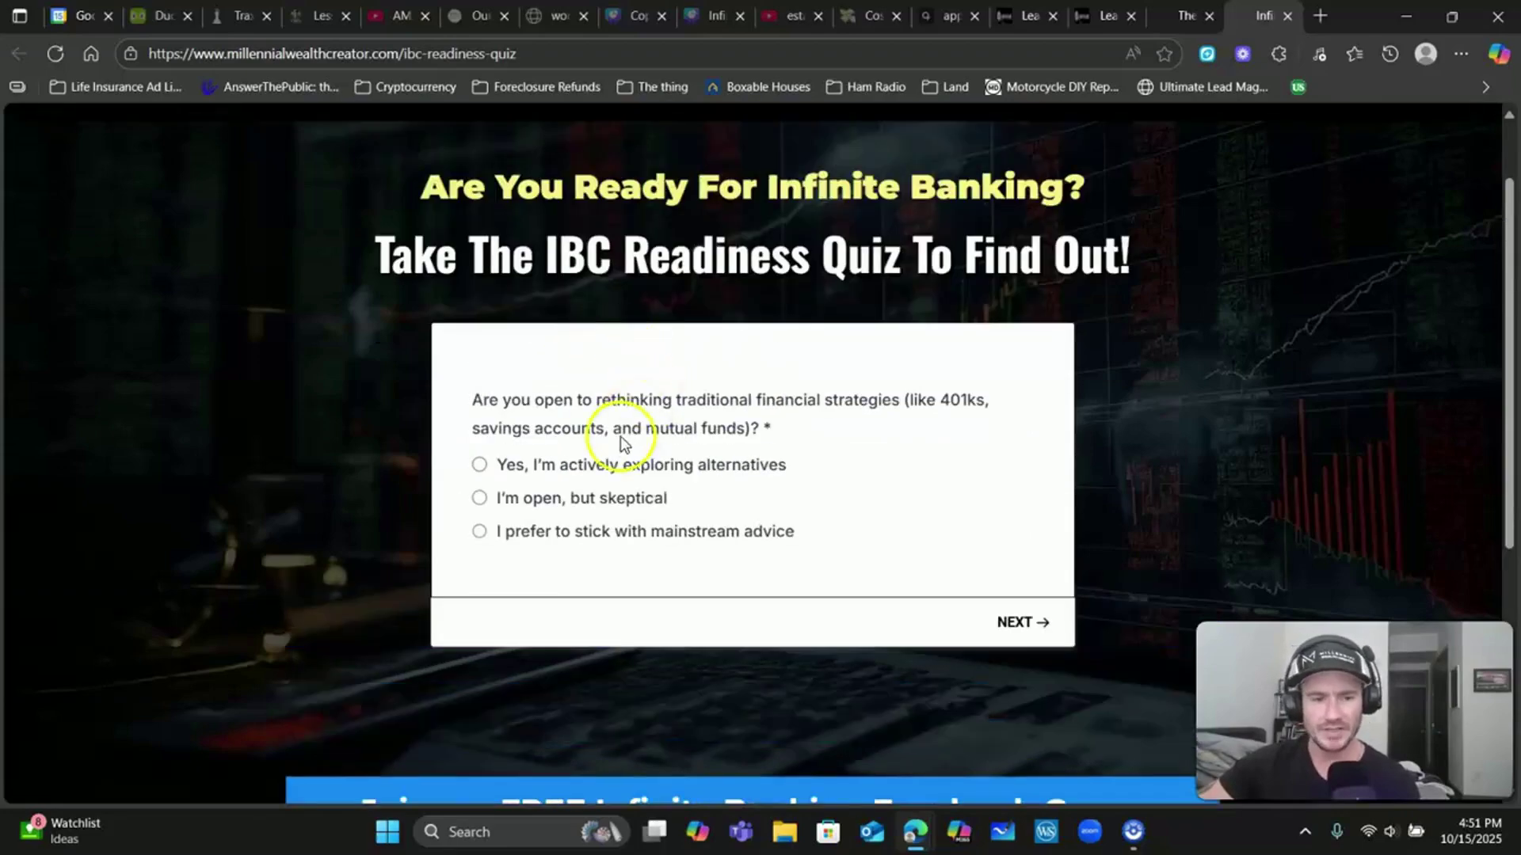
pyautogui.click(592, 466)
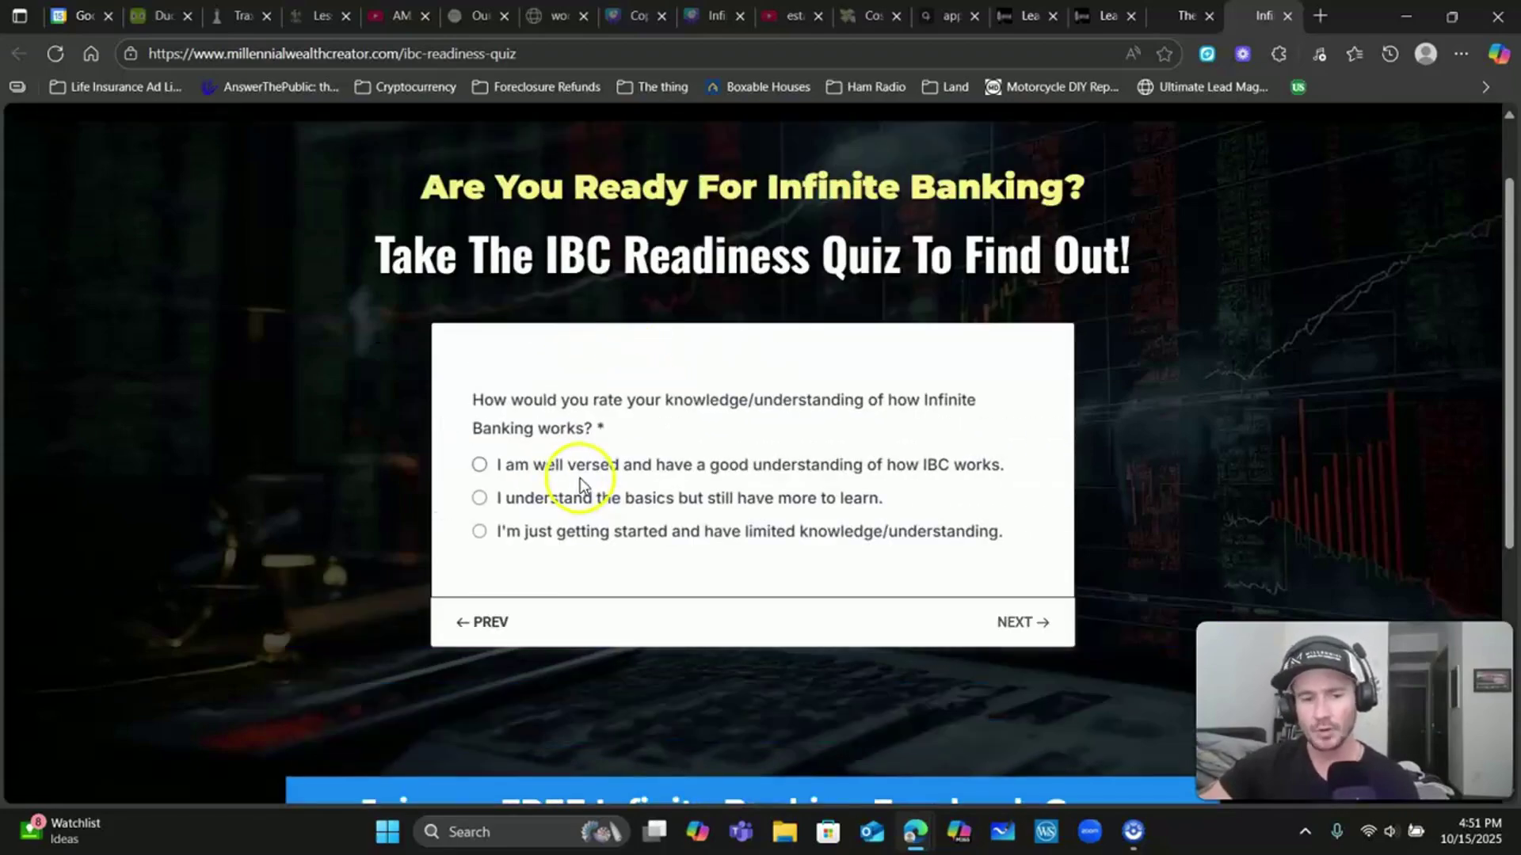
pyautogui.click(587, 473)
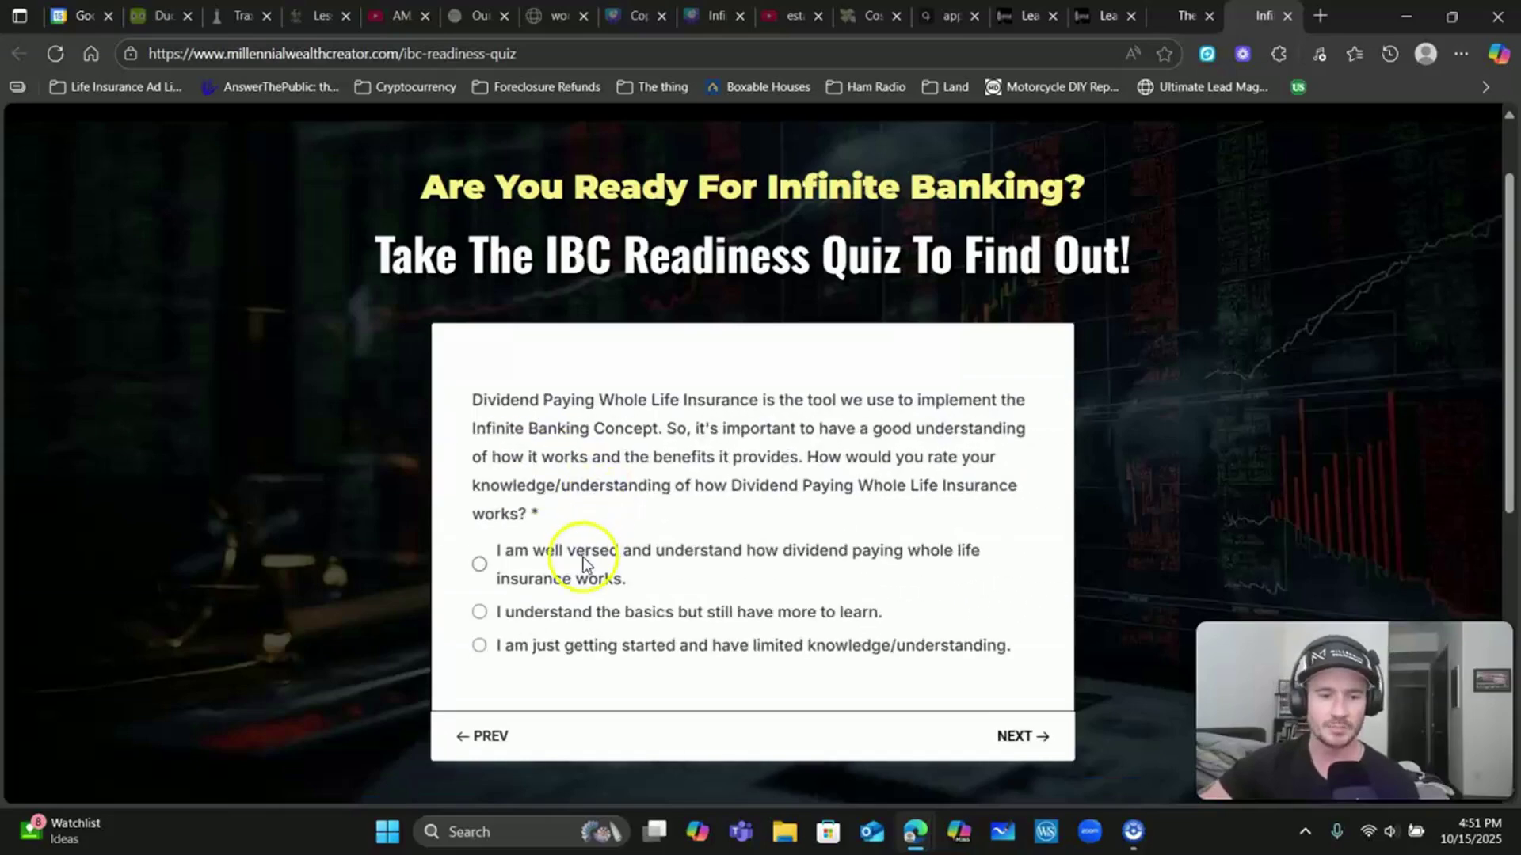
pyautogui.click(583, 556)
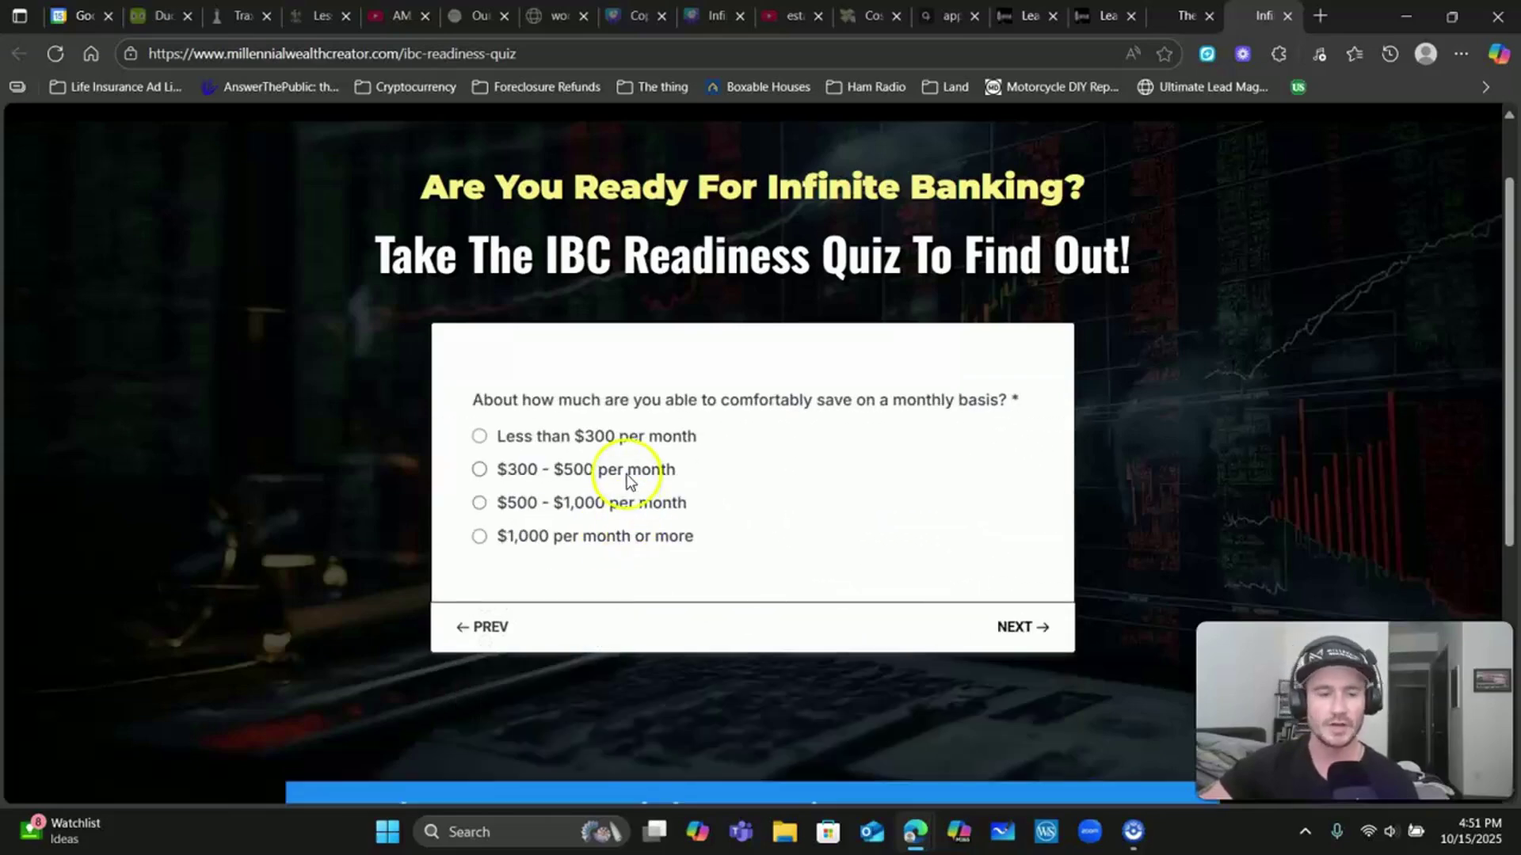
# Step: Choose $300 - $500 per month, Yes I am for front-loading, Maybe for self-borrowing, and the potentially lapse option for loan repayment
pyautogui.click(633, 469)
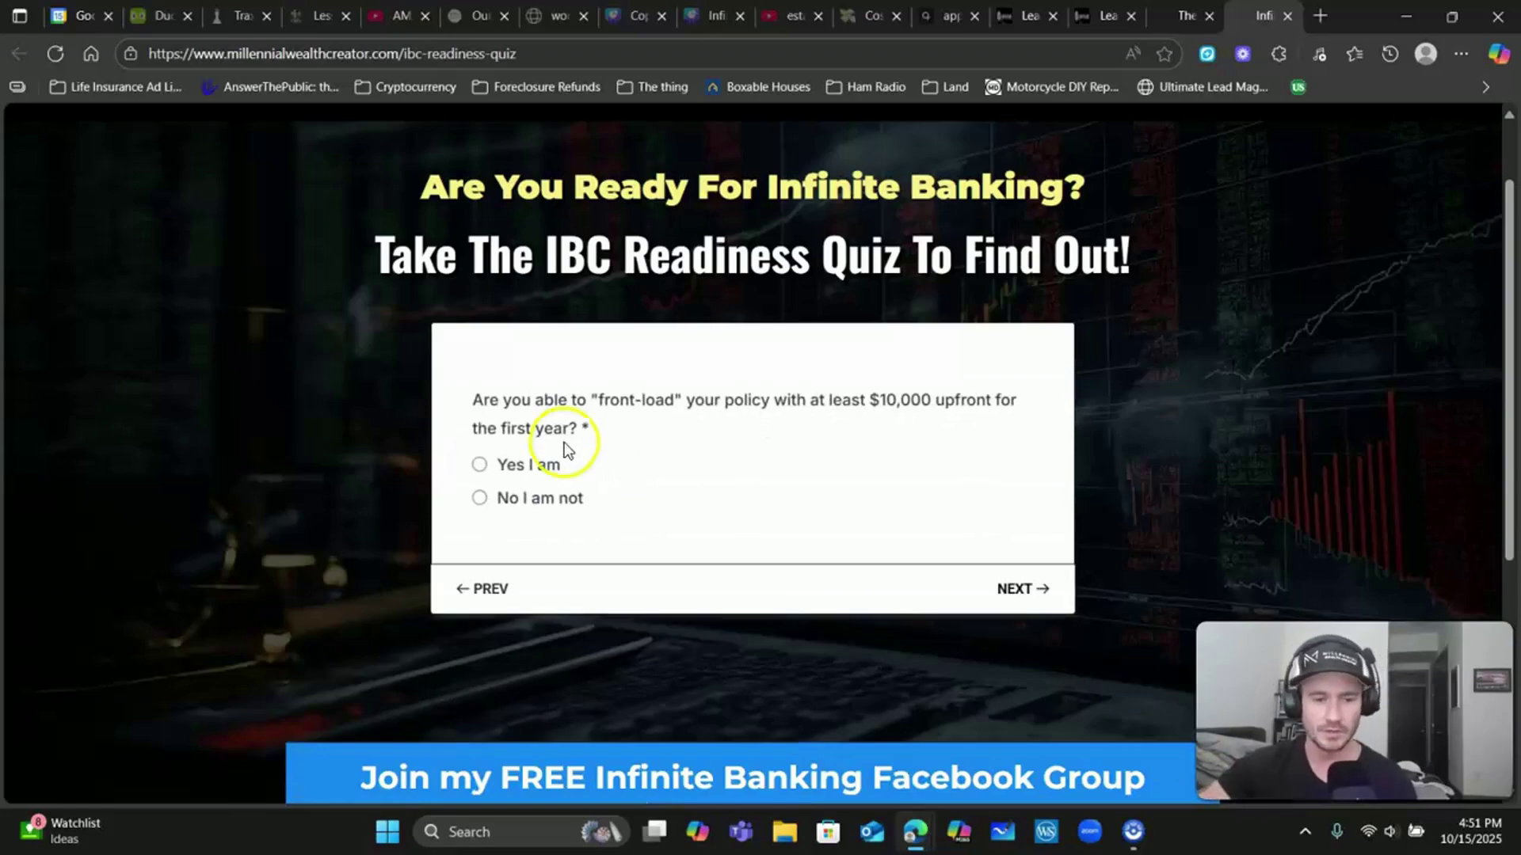
pyautogui.click(549, 467)
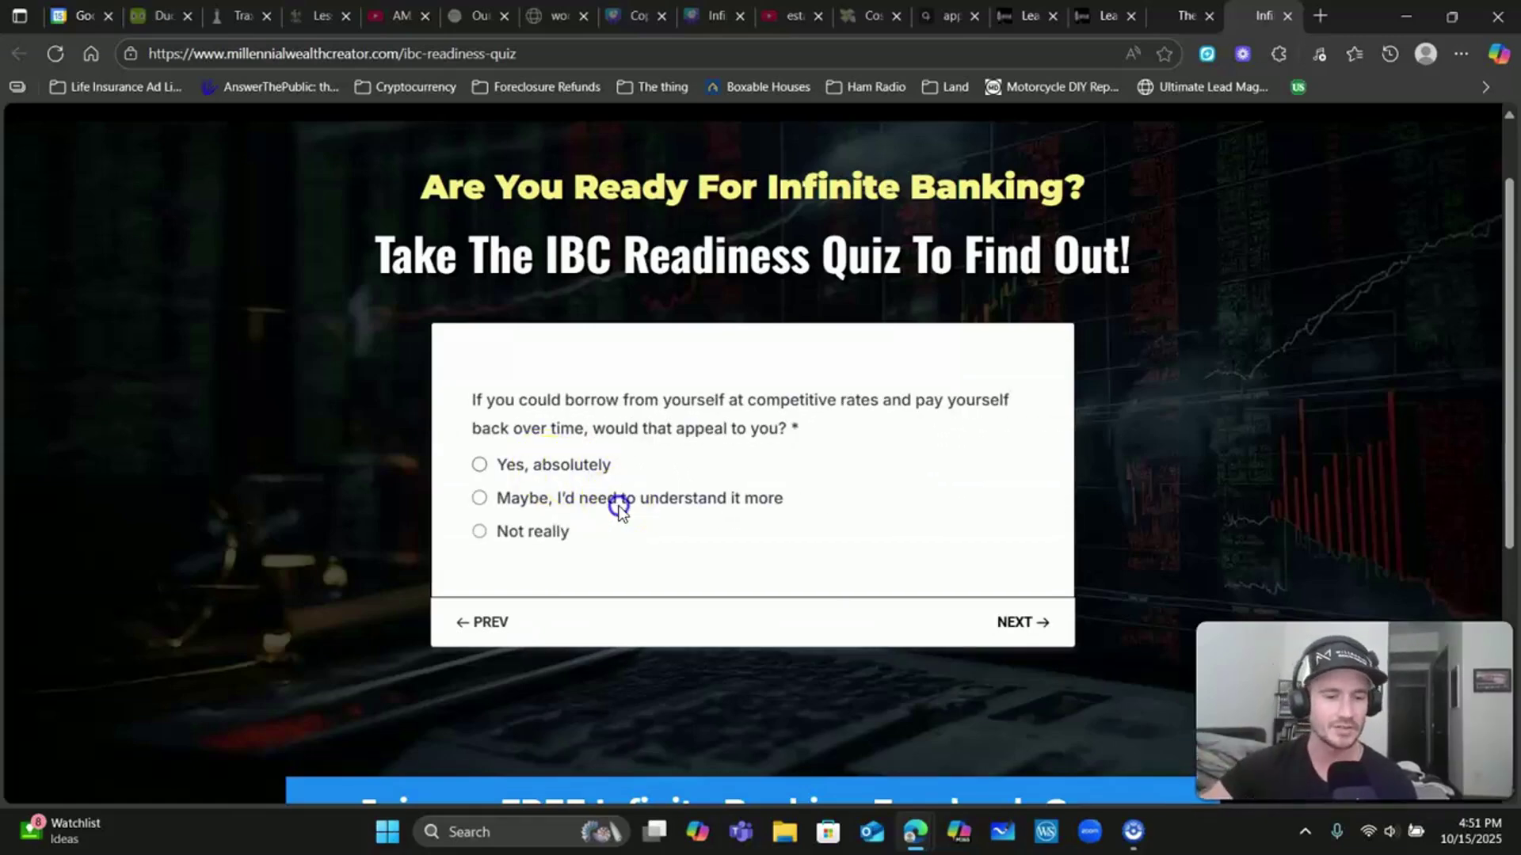
pyautogui.click(618, 500)
pyautogui.click(572, 473)
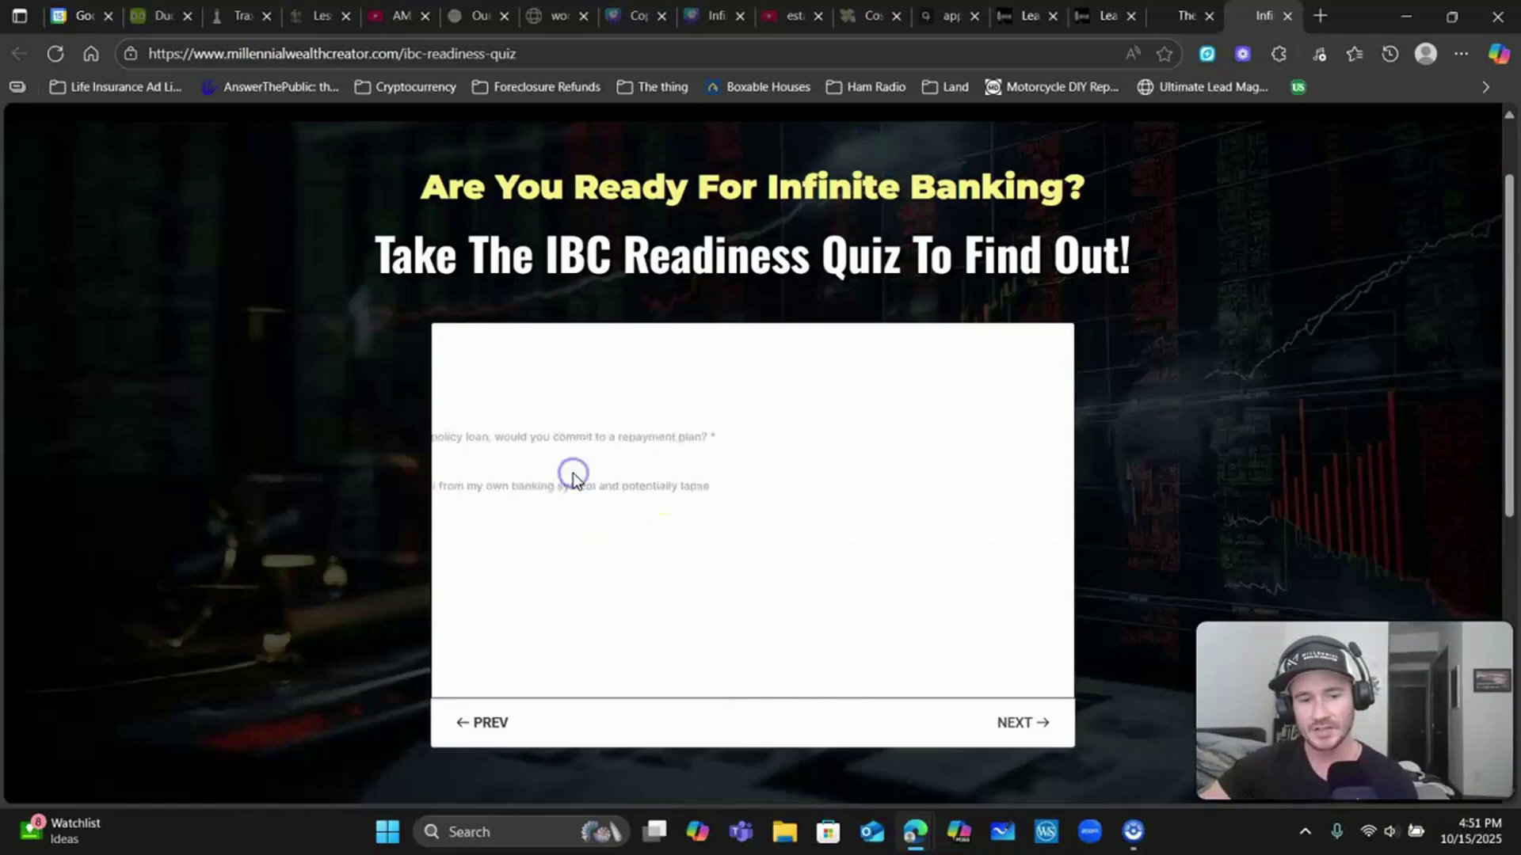
# Step: Select Real Estate, Business and Private Lending as the primary reasons and continue to the contact questions
pyautogui.click(486, 498)
pyautogui.click(481, 530)
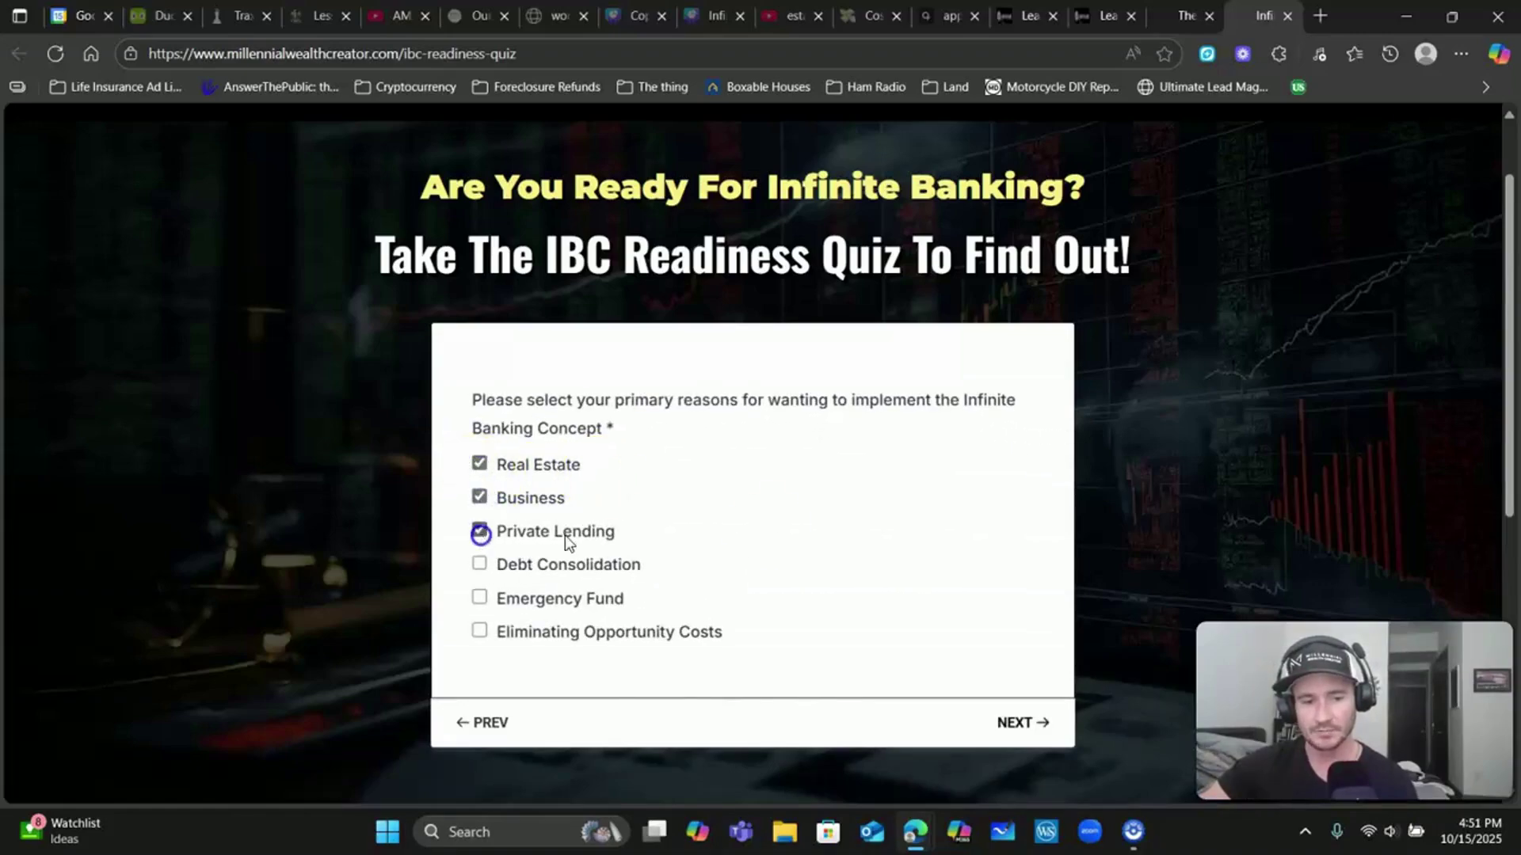
pyautogui.click(1021, 730)
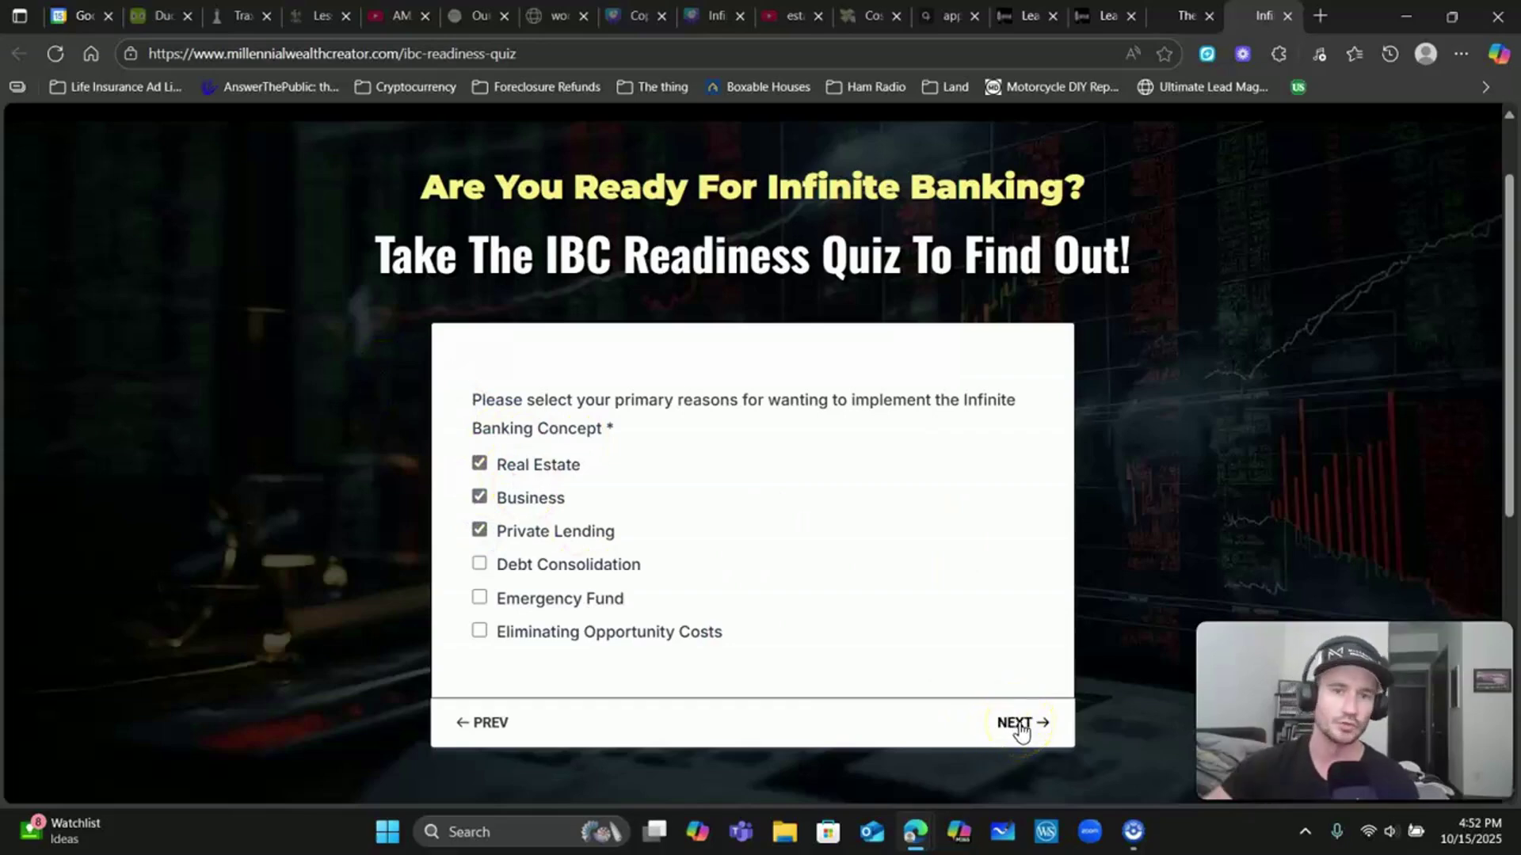
pyautogui.click(1021, 729)
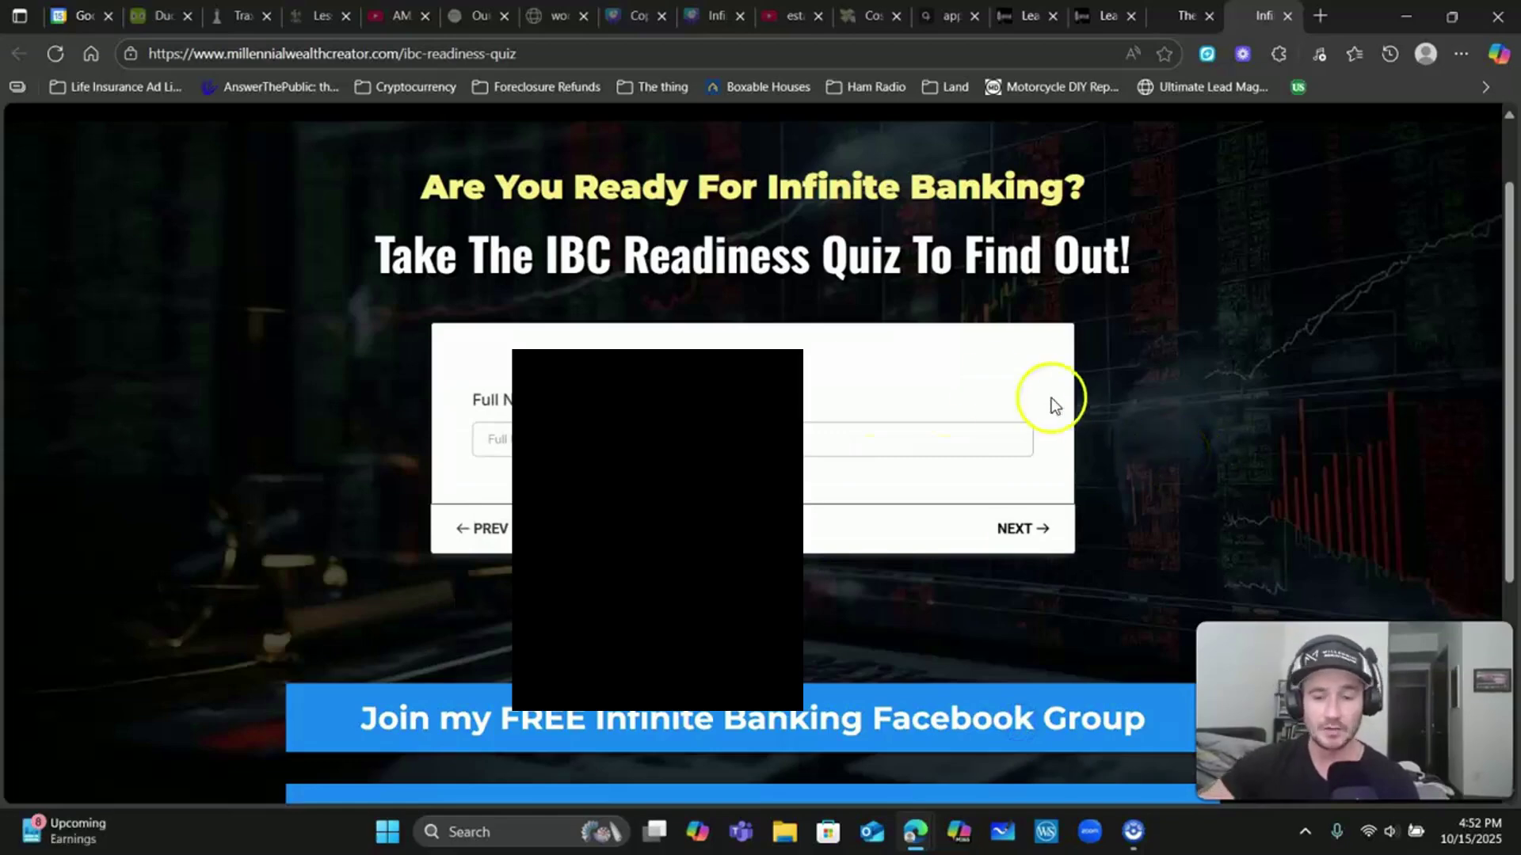
# Step: Enter the respondent's full name and continue to the next contact question
pyautogui.click(1012, 433)
pyautogui.write('Ma')
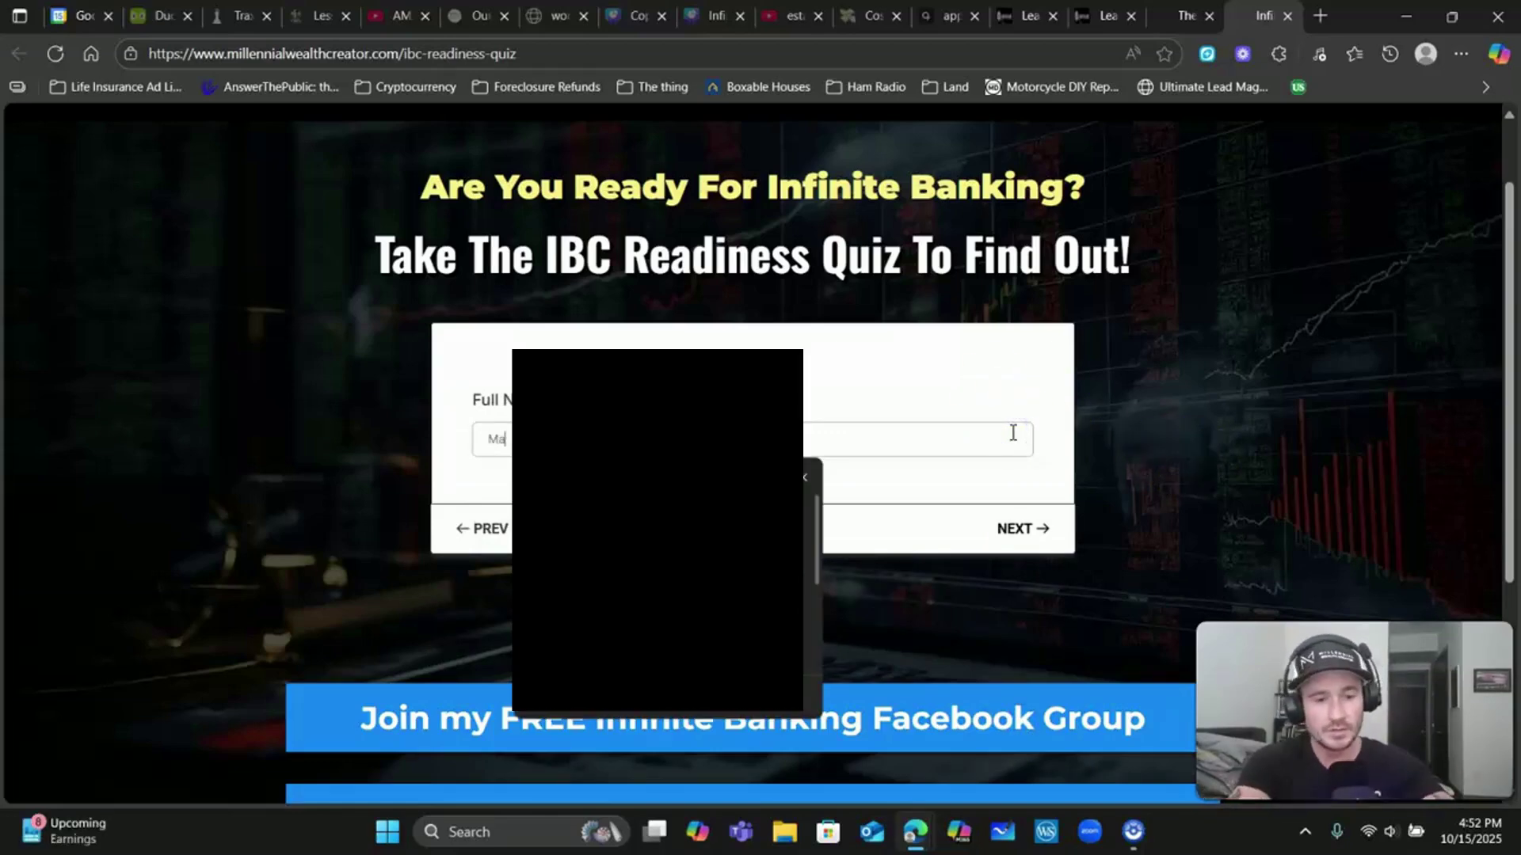
pyautogui.write('t')
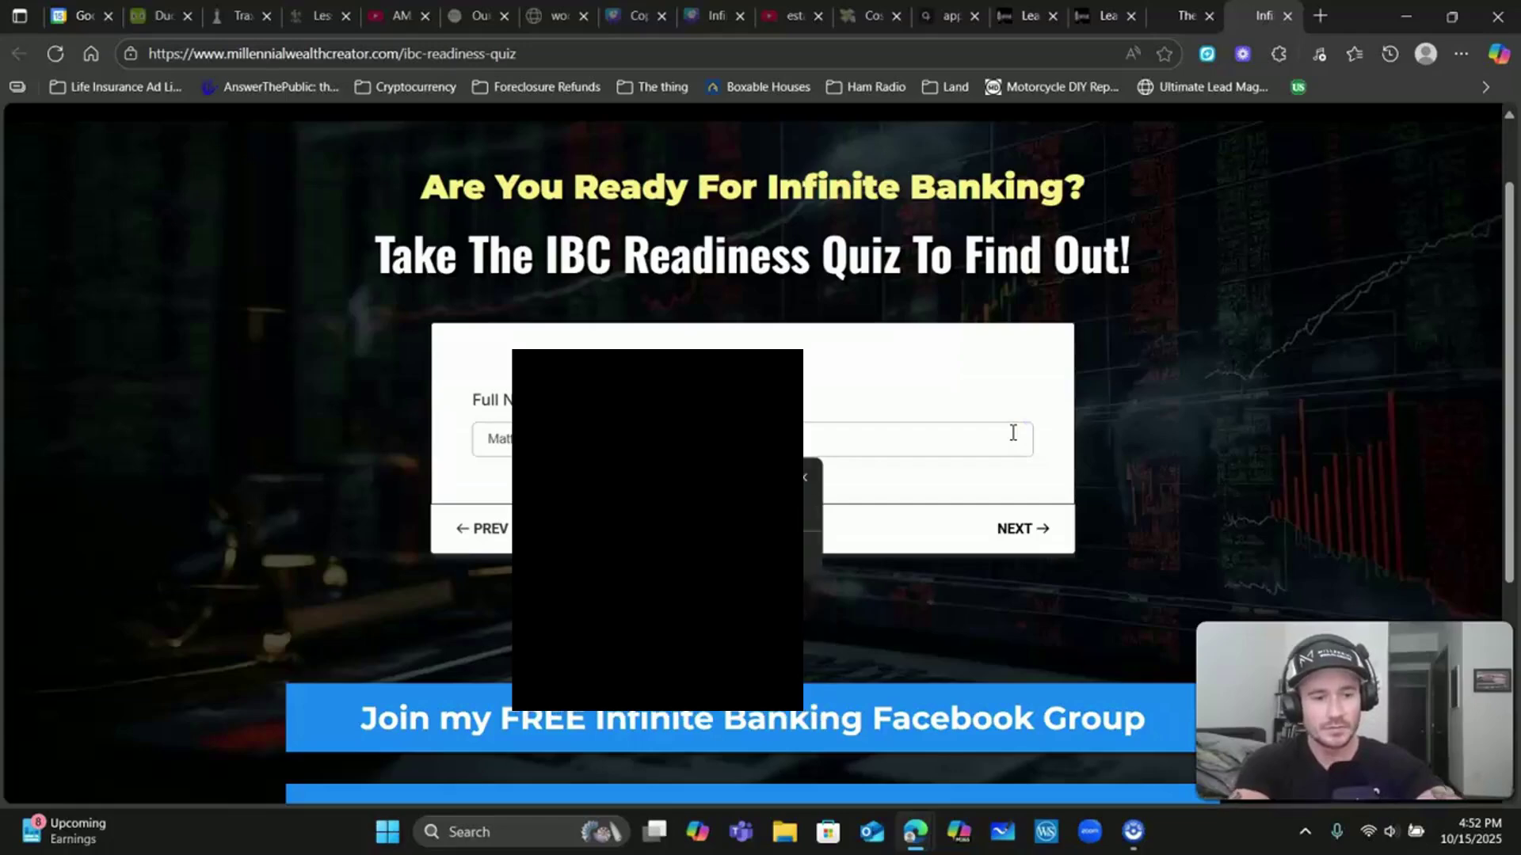
pyautogui.write('t')
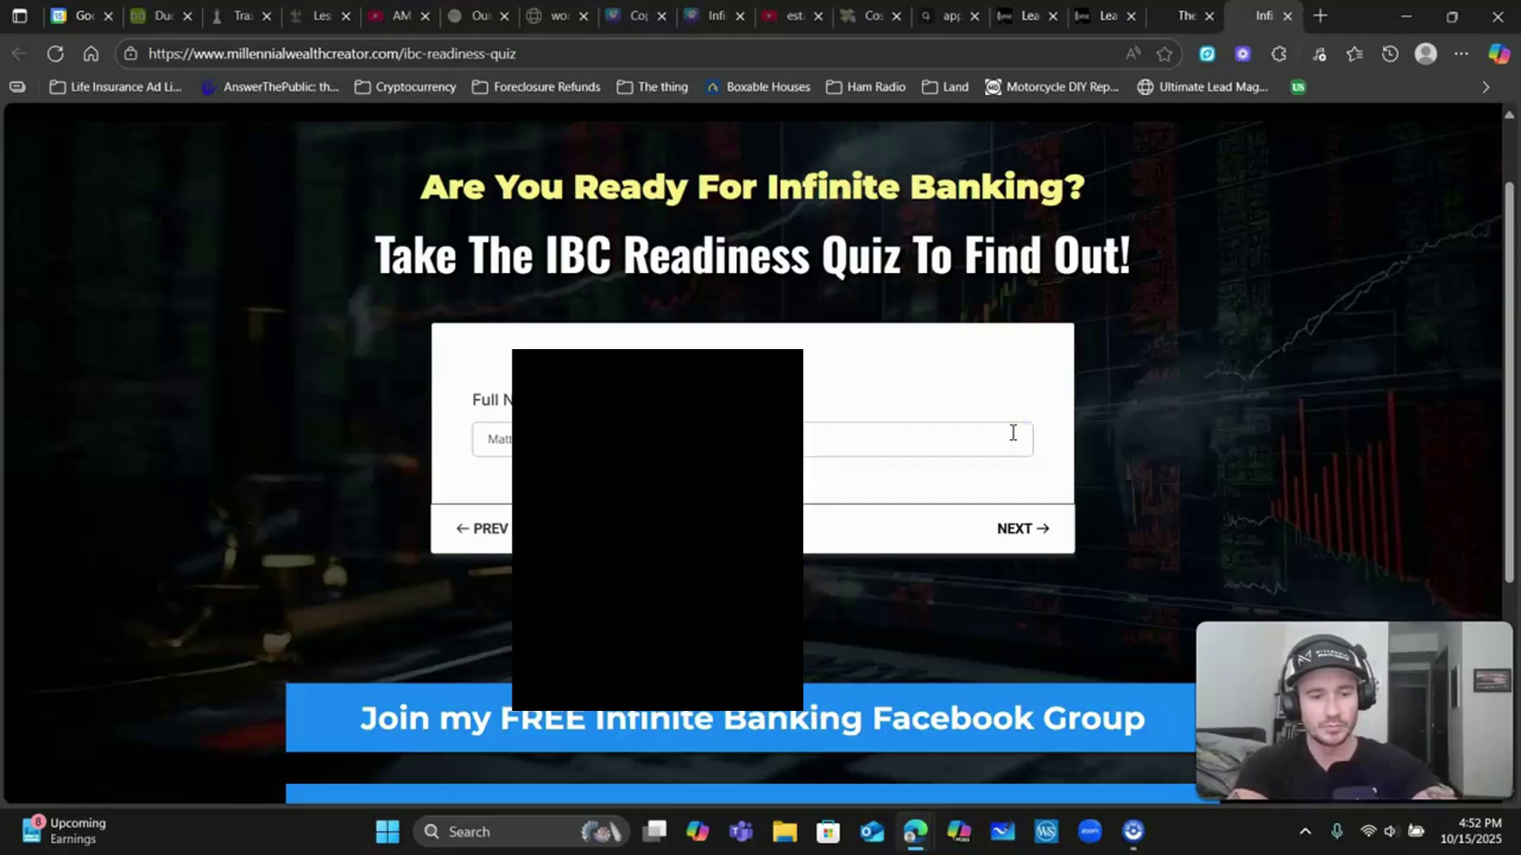
pyautogui.click(1033, 539)
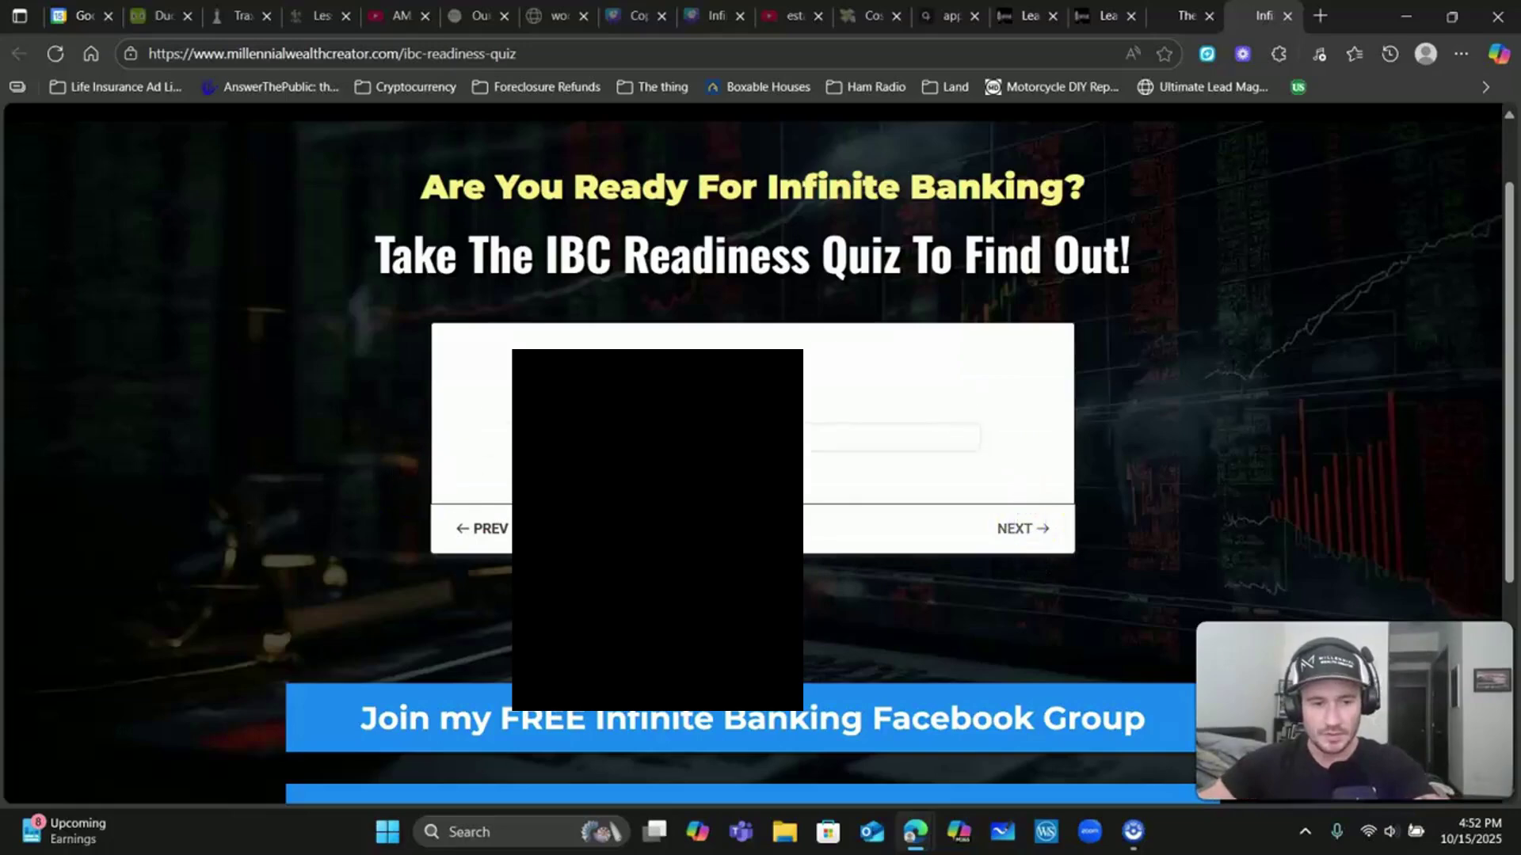
# Step: Fill in the respondent's email address and phone number from the saved suggestions, and submit the quiz
pyautogui.press('Down')
pyautogui.press('Return')
pyautogui.click(971, 538)
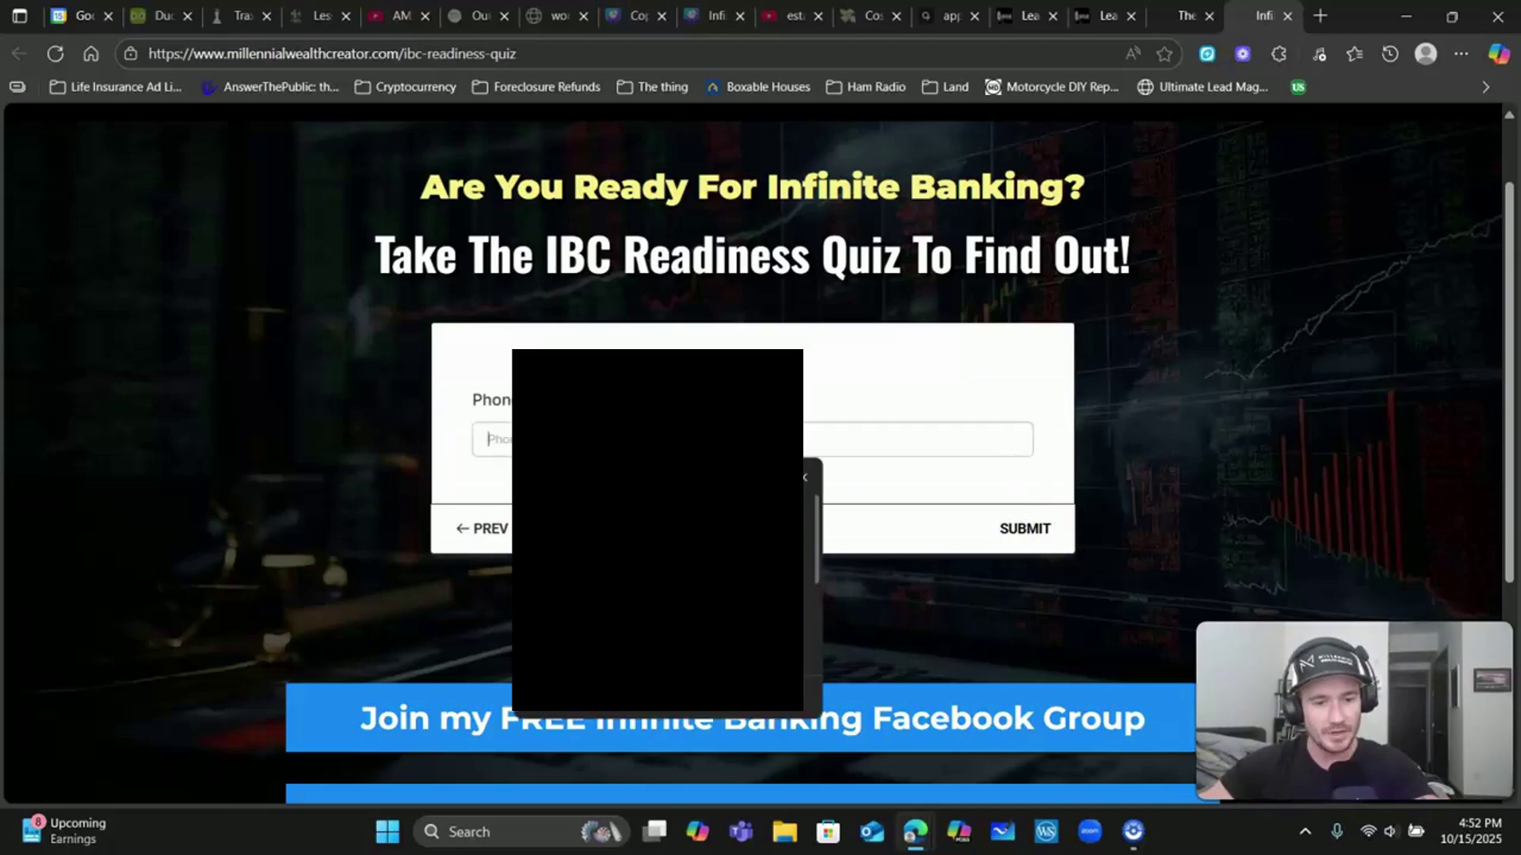
pyautogui.press('Down')
pyautogui.press('Return')
pyautogui.click(1028, 541)
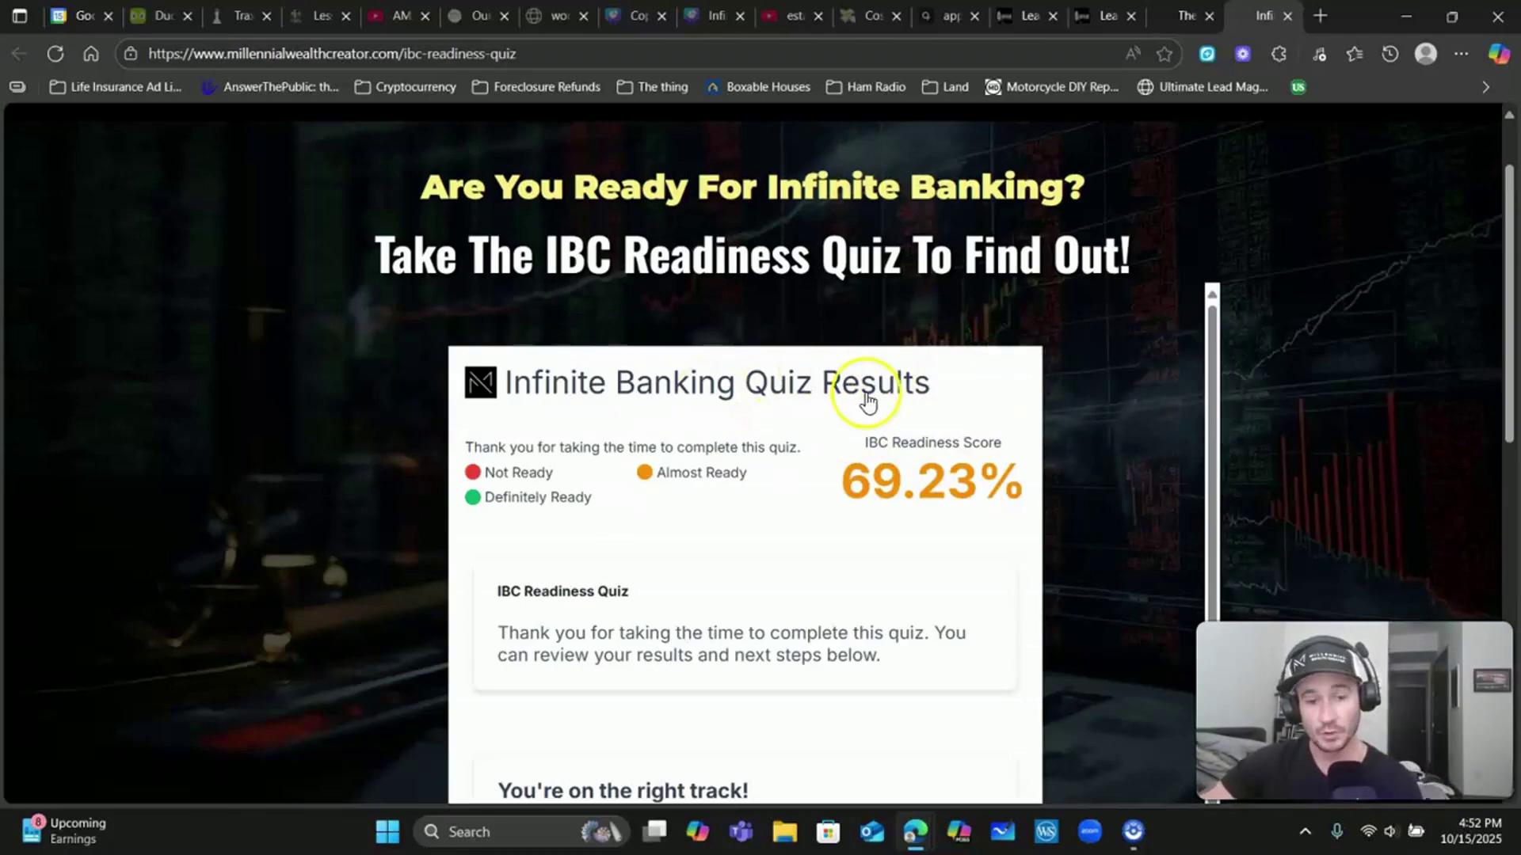
# Step: Examine the quiz results page, including the readiness score, its ranking tiers and the recommended next step
pyautogui.scroll(-1, 1001, 407)
pyautogui.scroll(-2, 871, 453)
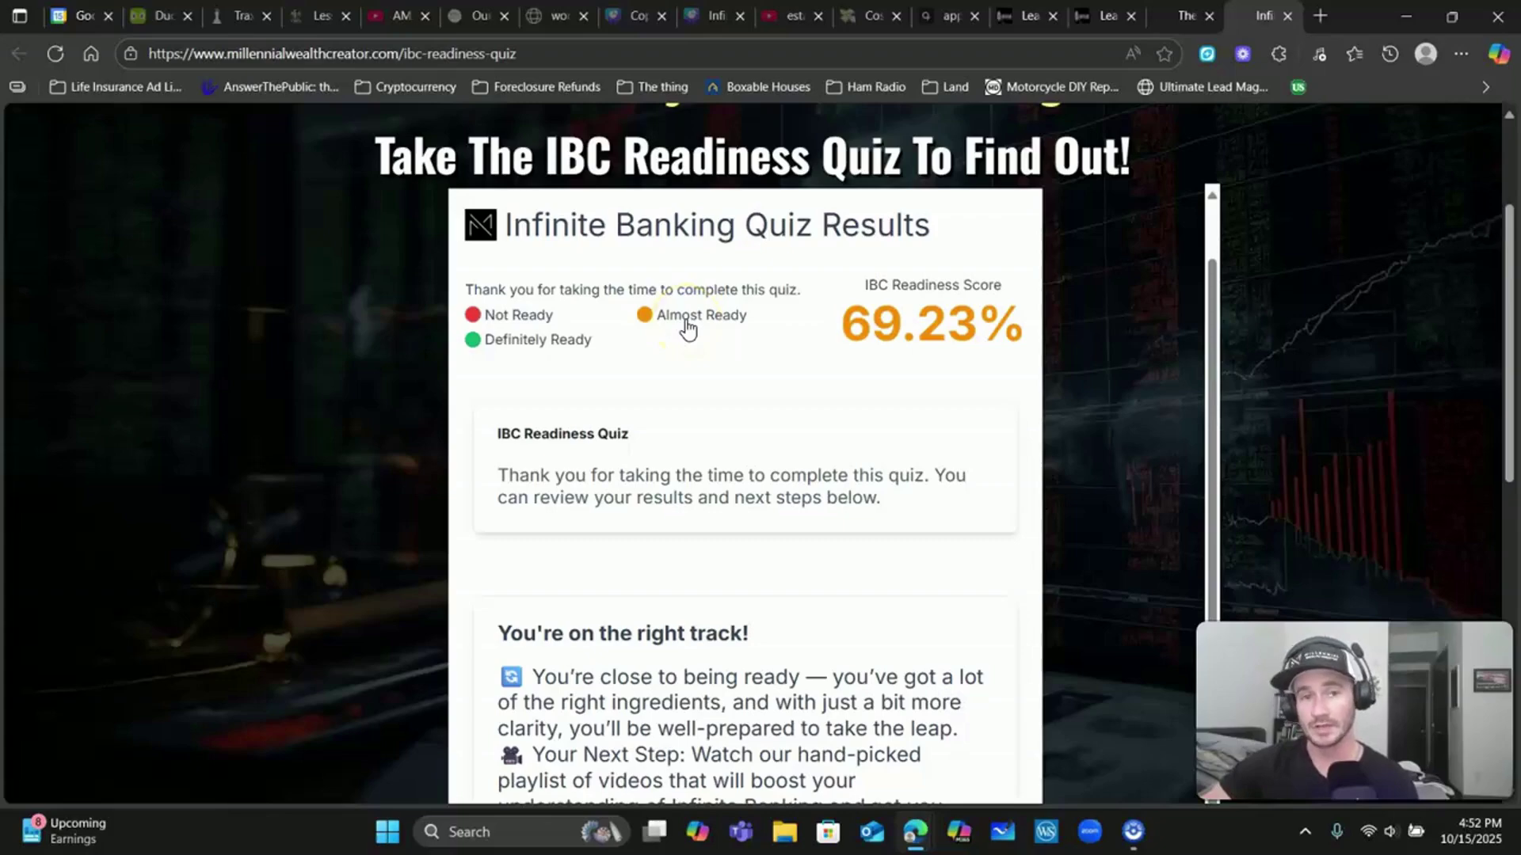
pyautogui.scroll(-2, 674, 428)
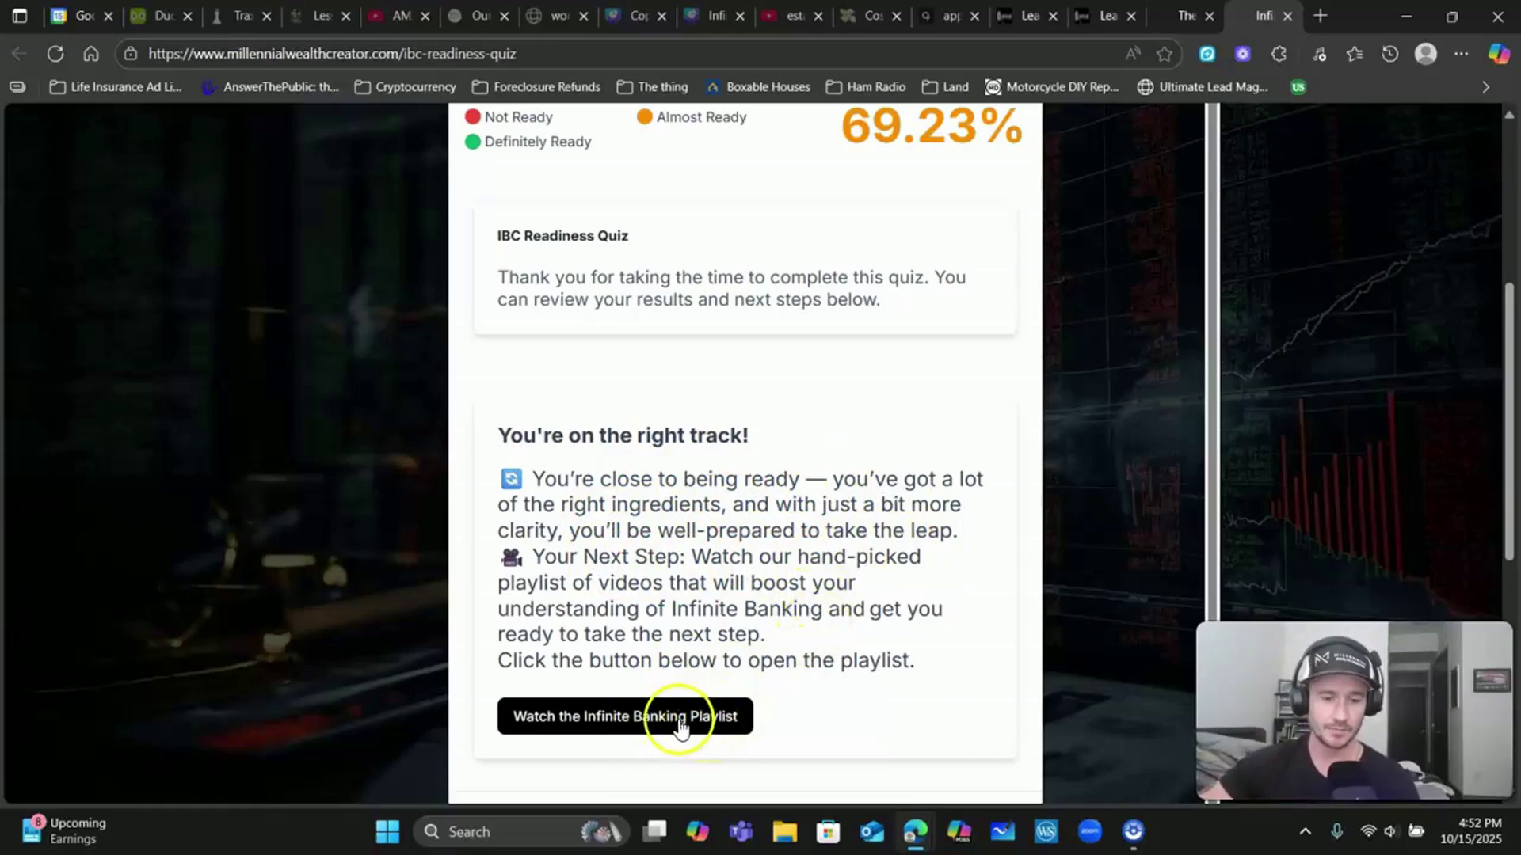
pyautogui.scroll(1, 776, 622)
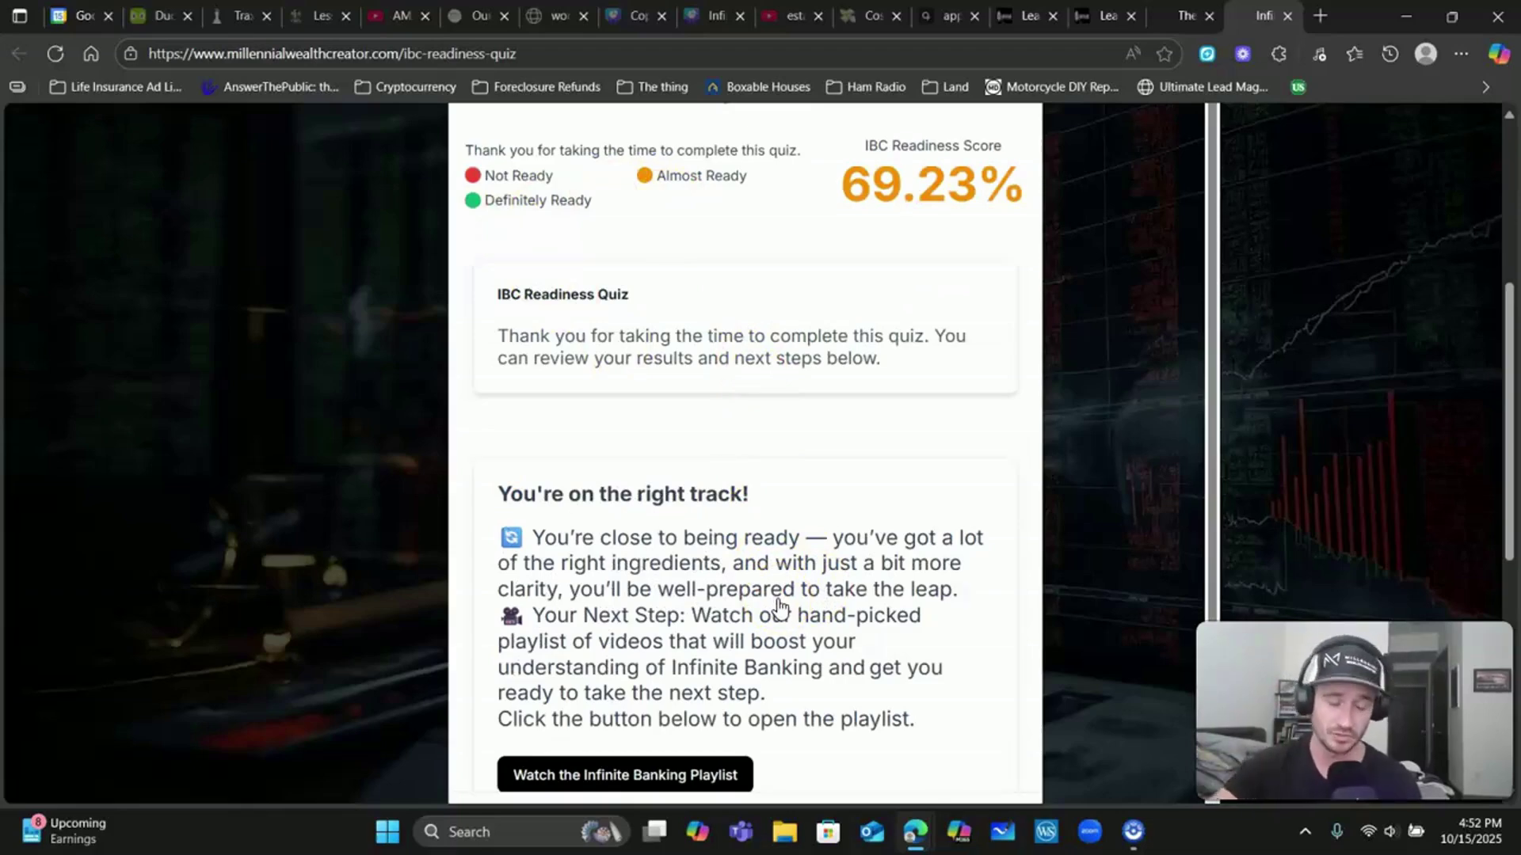
pyautogui.scroll(-1, 792, 570)
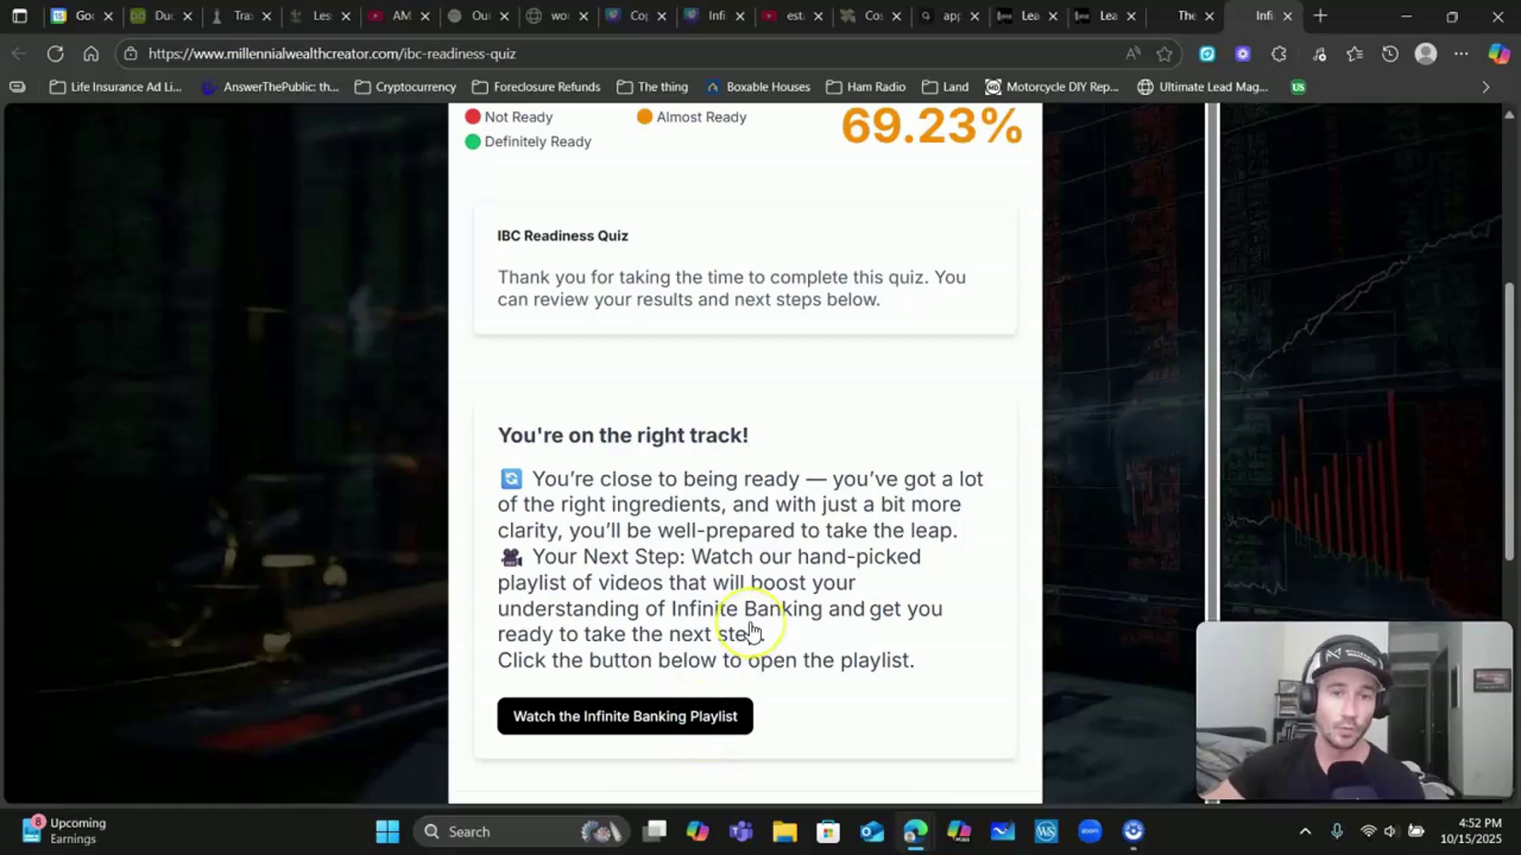
pyautogui.scroll(1, 959, 443)
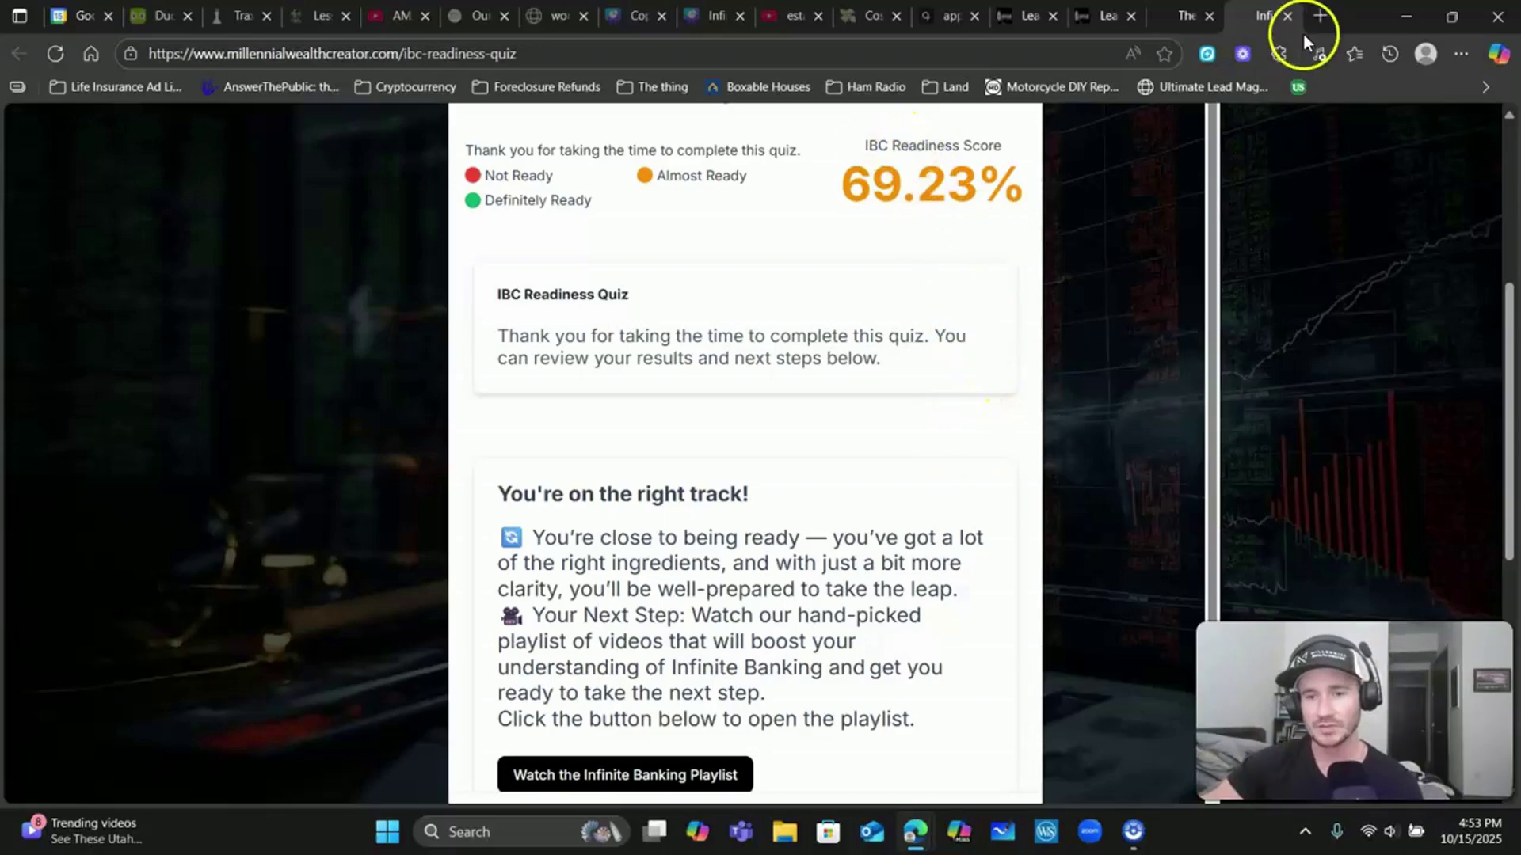
# Step: Close the quiz results page, switch back to HighLevel, and open the IBC Readiness Quiz in the quiz builder
pyautogui.click(1287, 16)
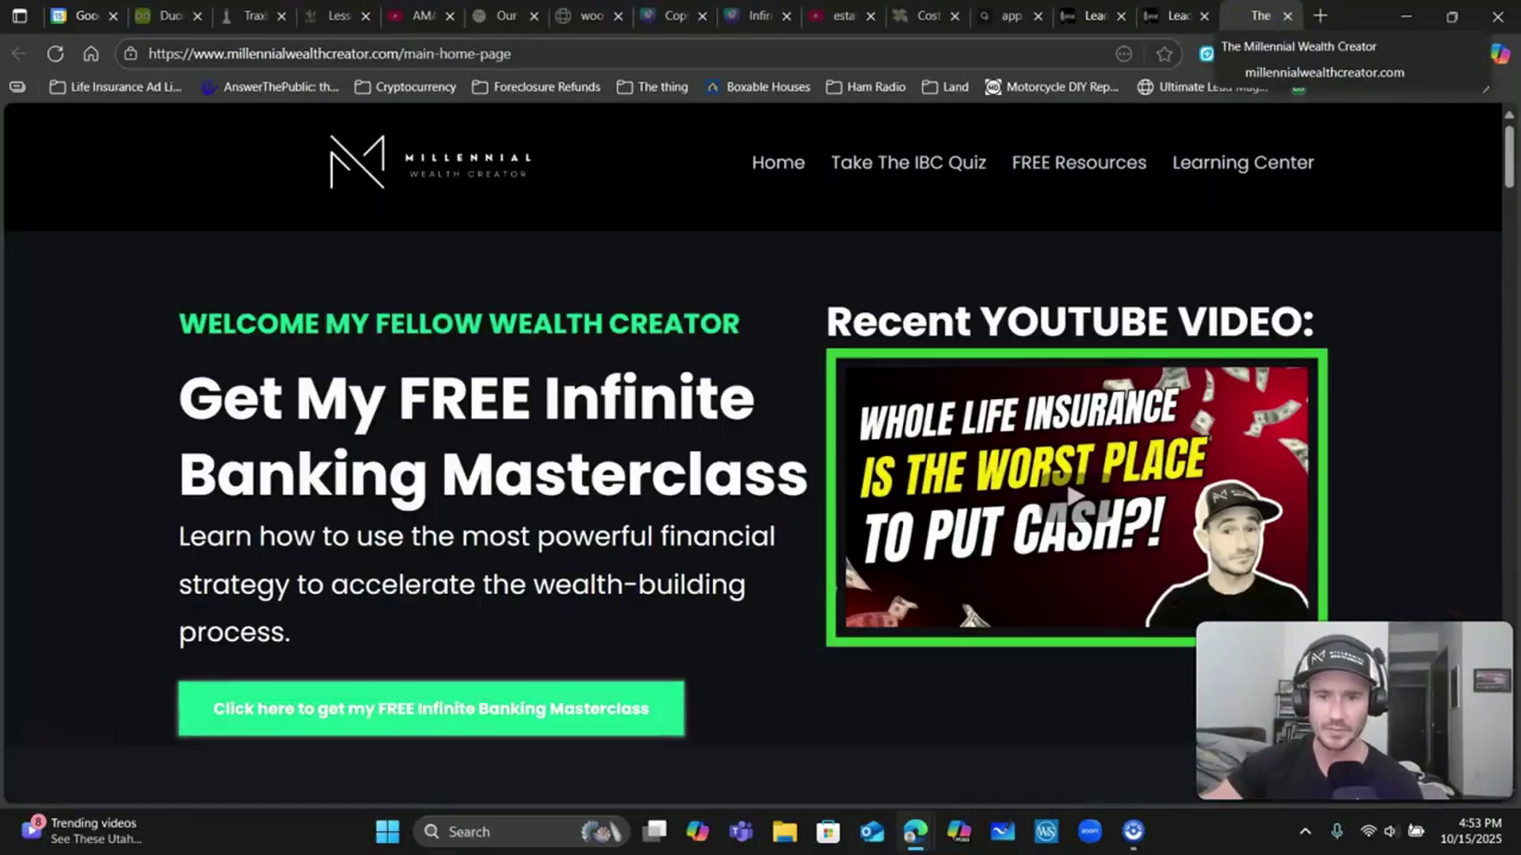
pyautogui.click(1105, 16)
pyautogui.click(1096, 16)
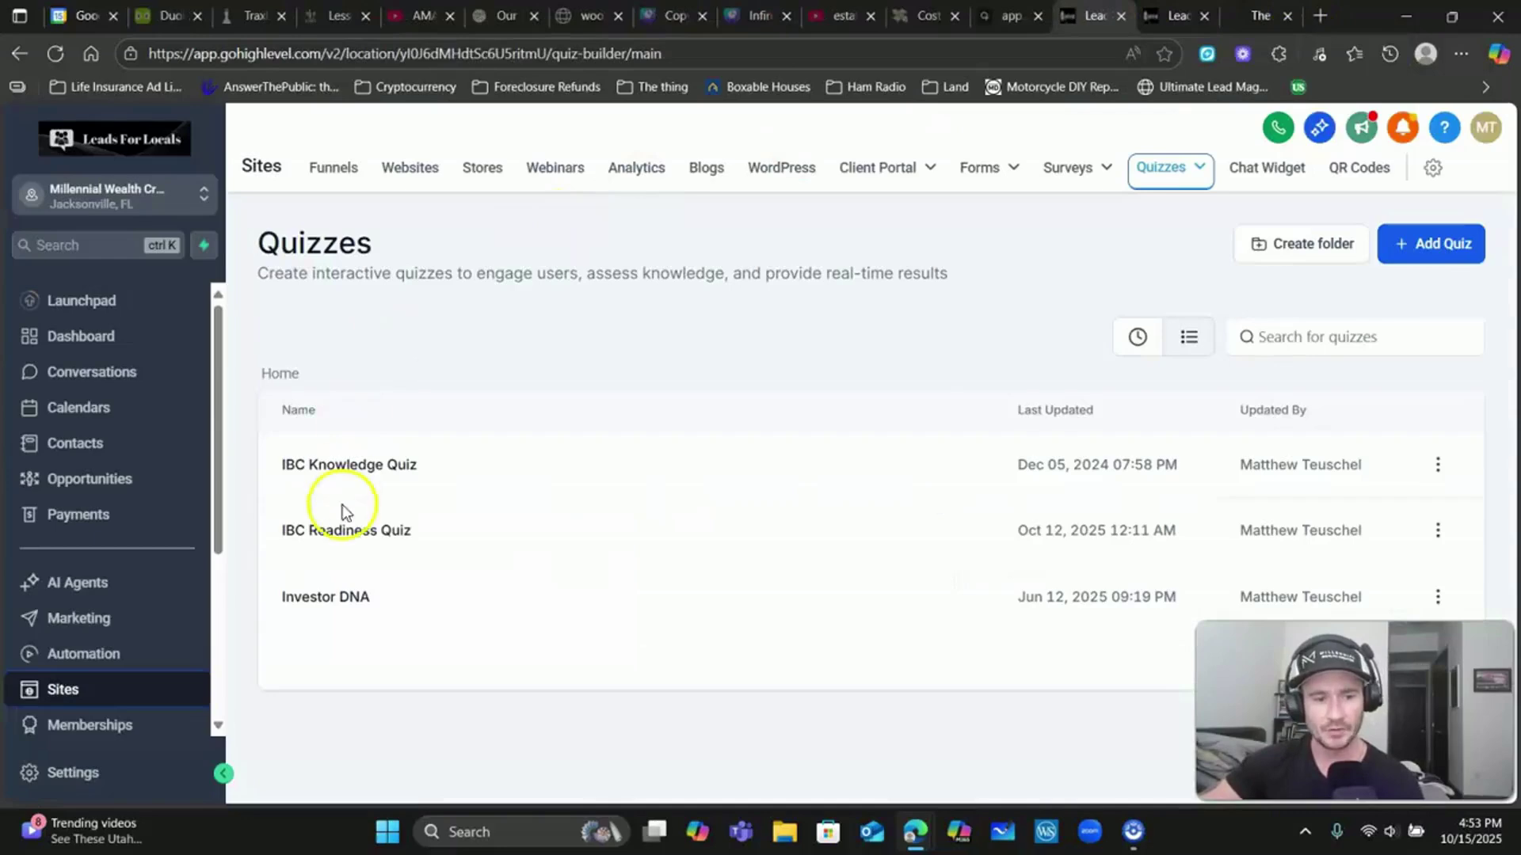
pyautogui.click(363, 530)
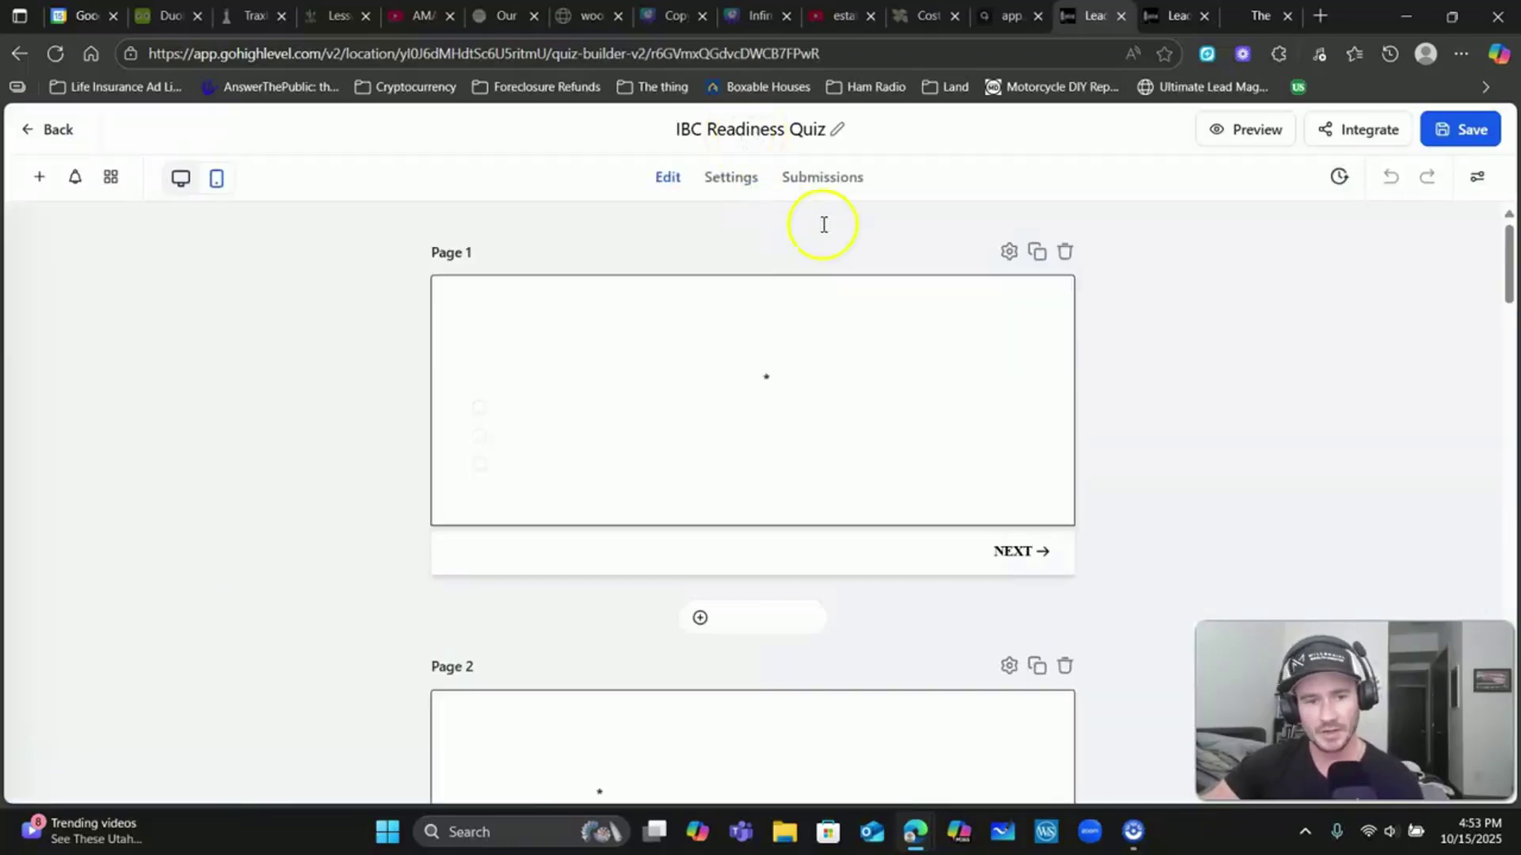
# Step: Open the quiz's result template and its score tier configuration, down to the upper percentage of the Not Ready tier
pyautogui.scroll(-20, 1093, 285)
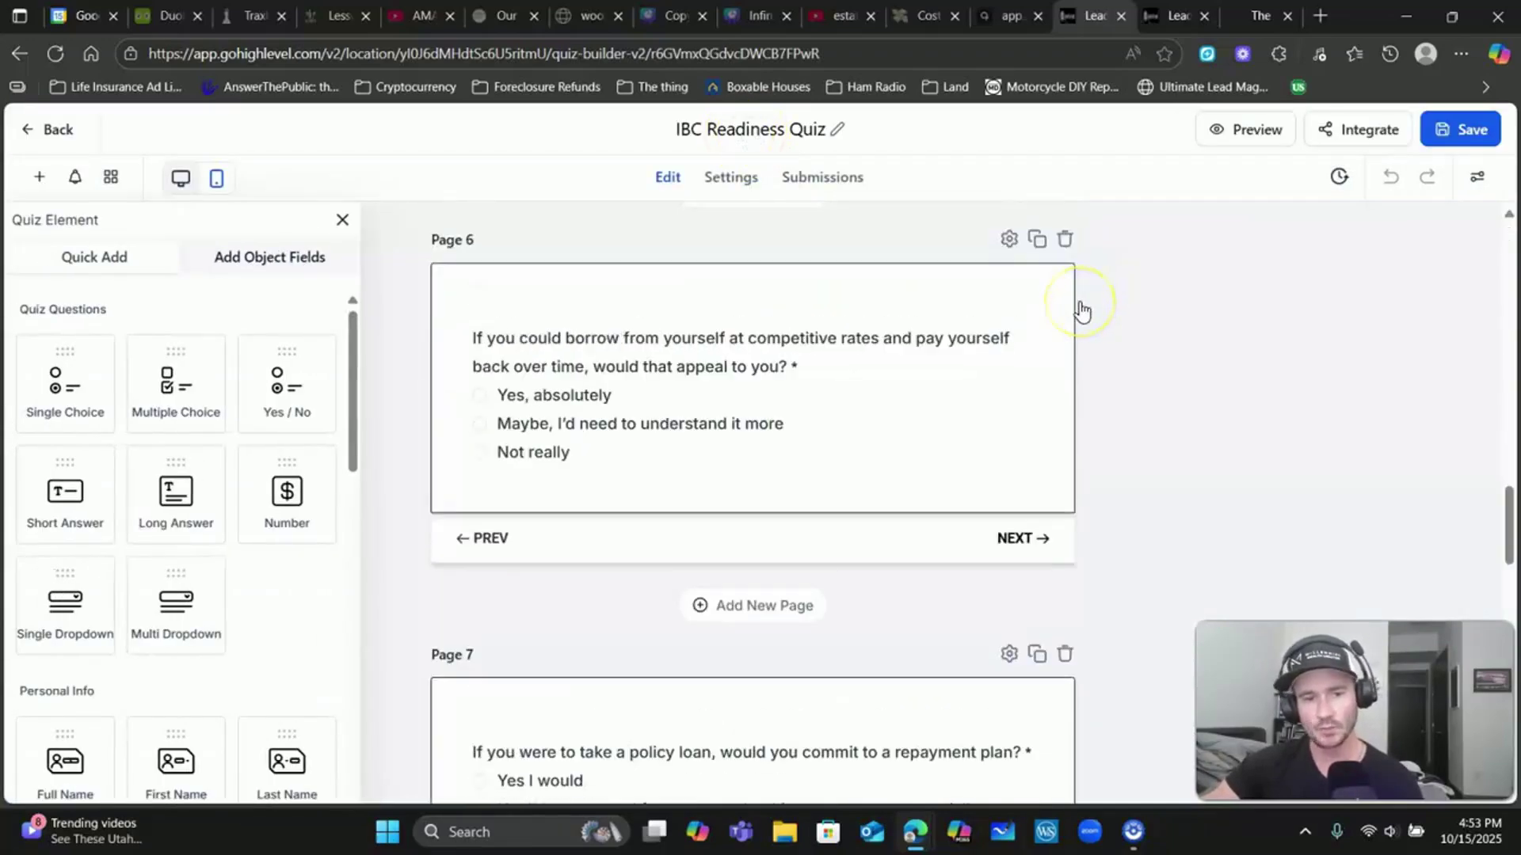
pyautogui.scroll(-18, 1082, 311)
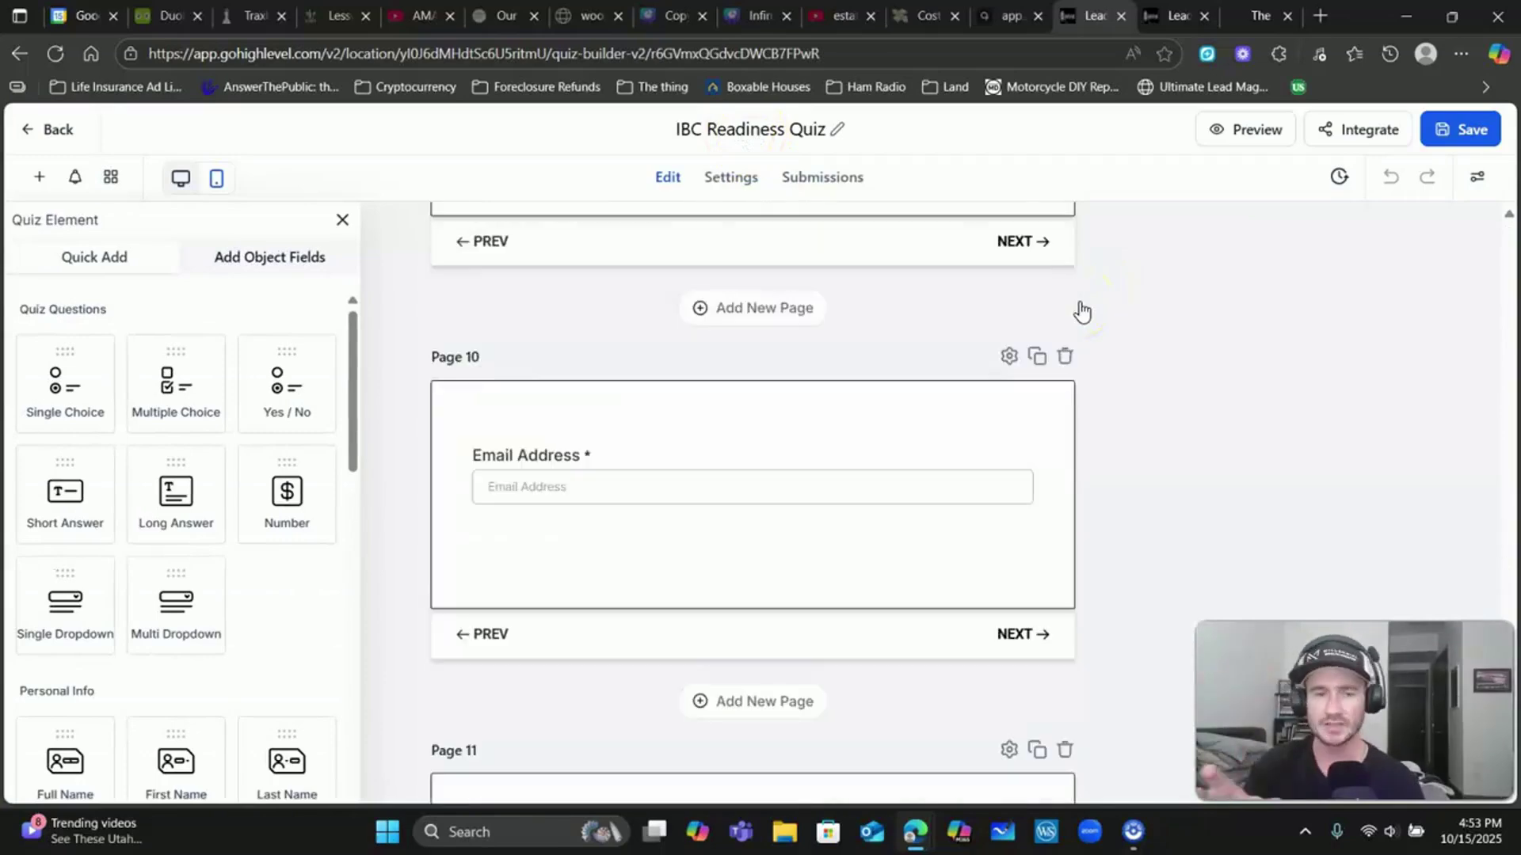
pyautogui.scroll(-8, 1082, 311)
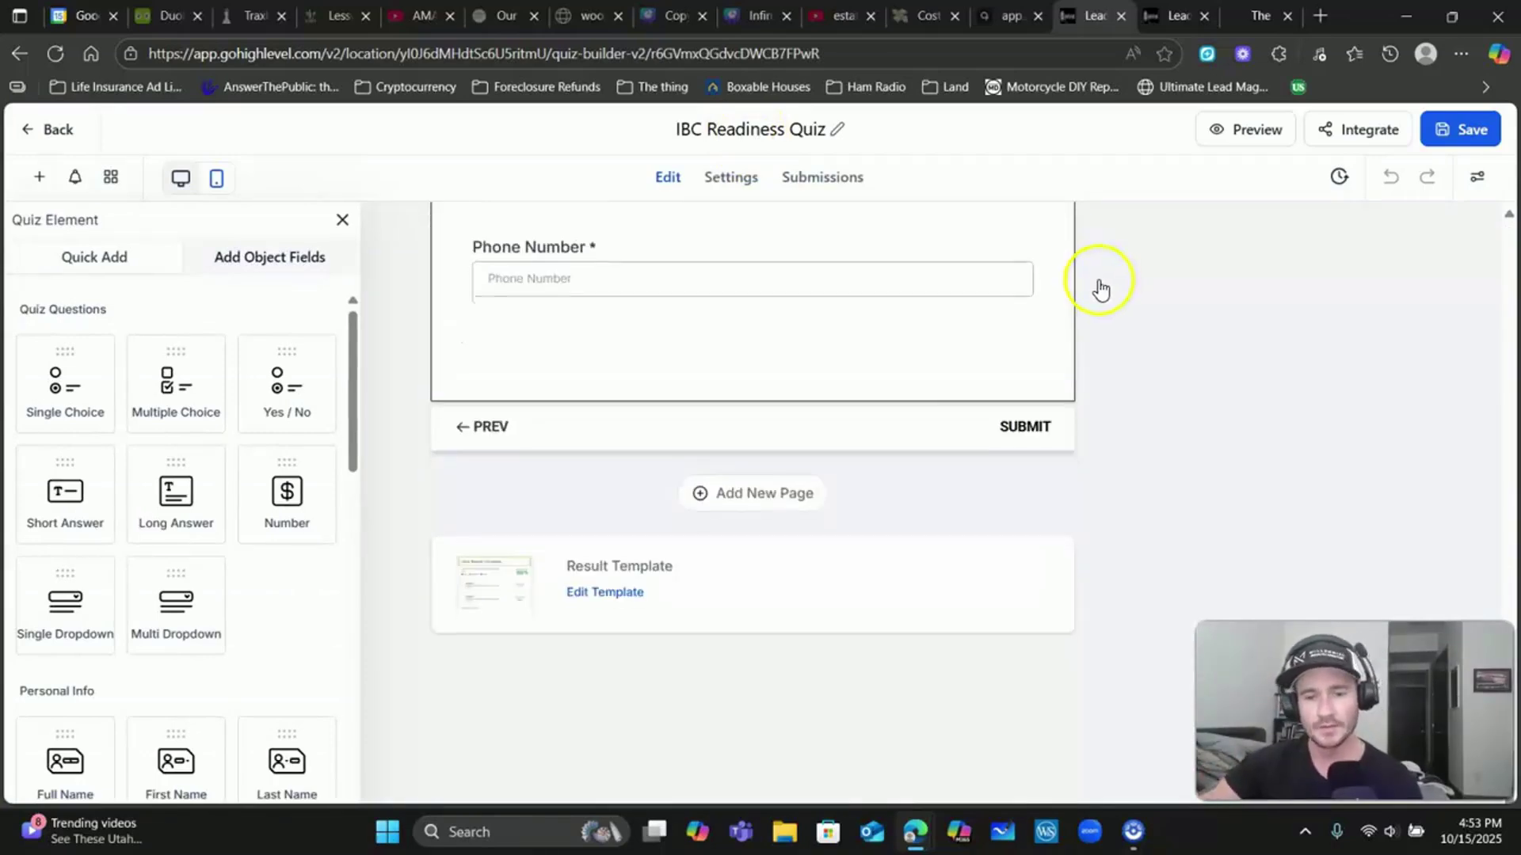
pyautogui.click(627, 600)
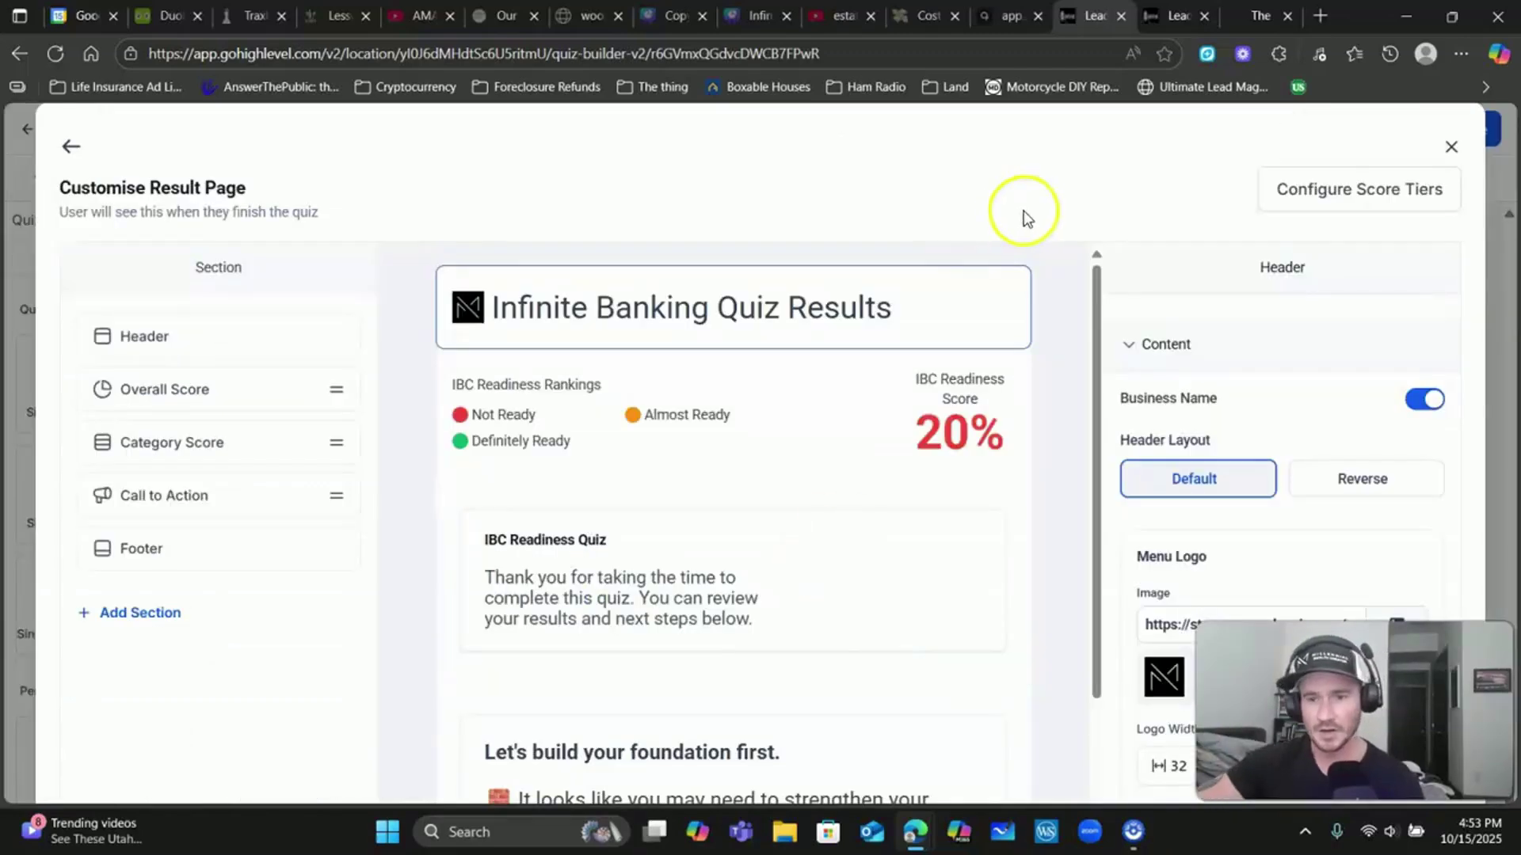
pyautogui.click(1369, 190)
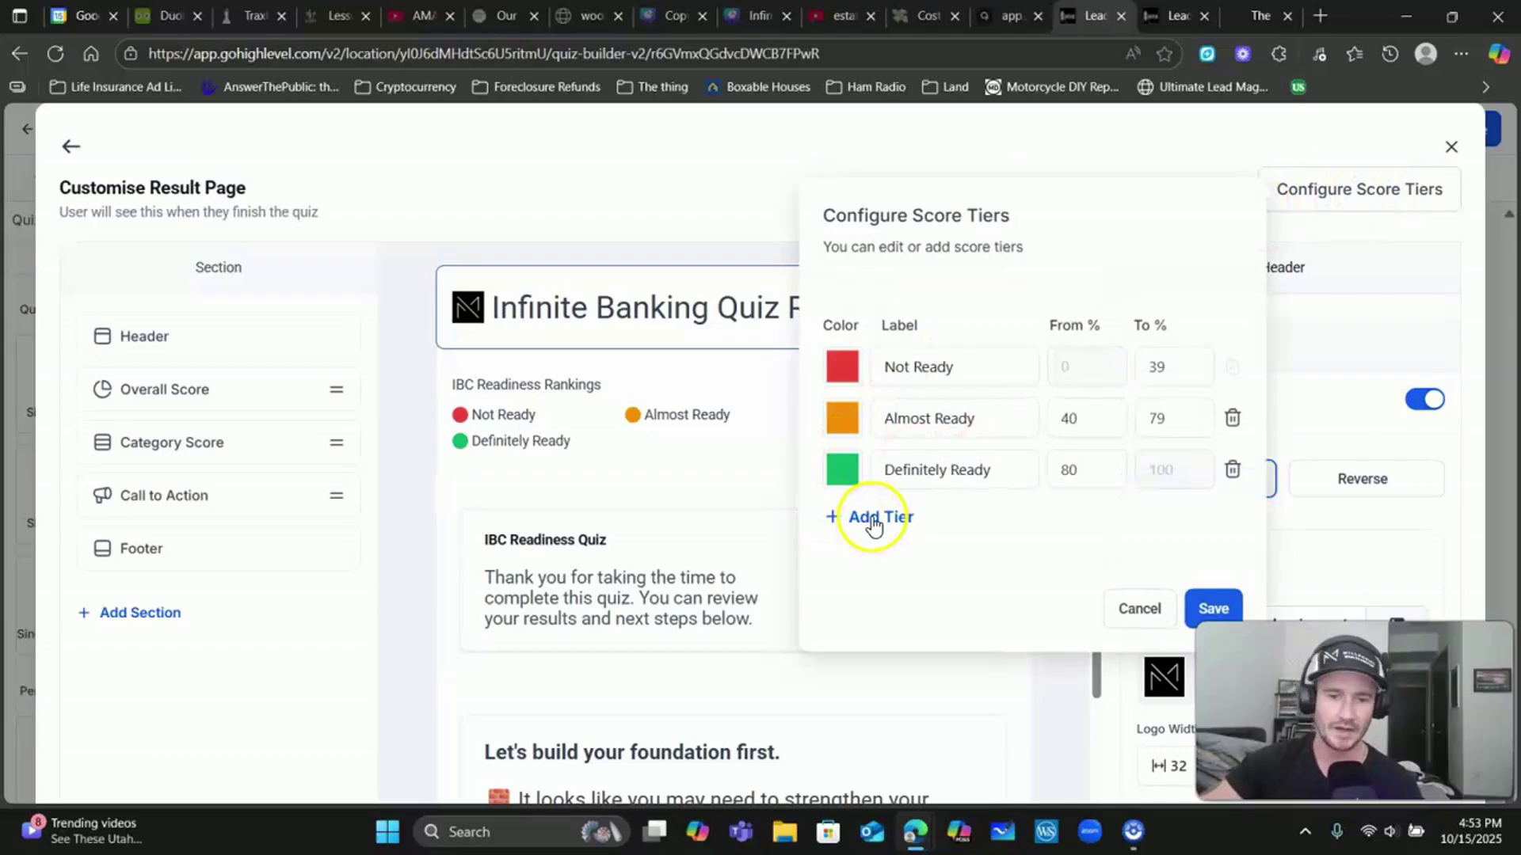
pyautogui.click(1172, 367)
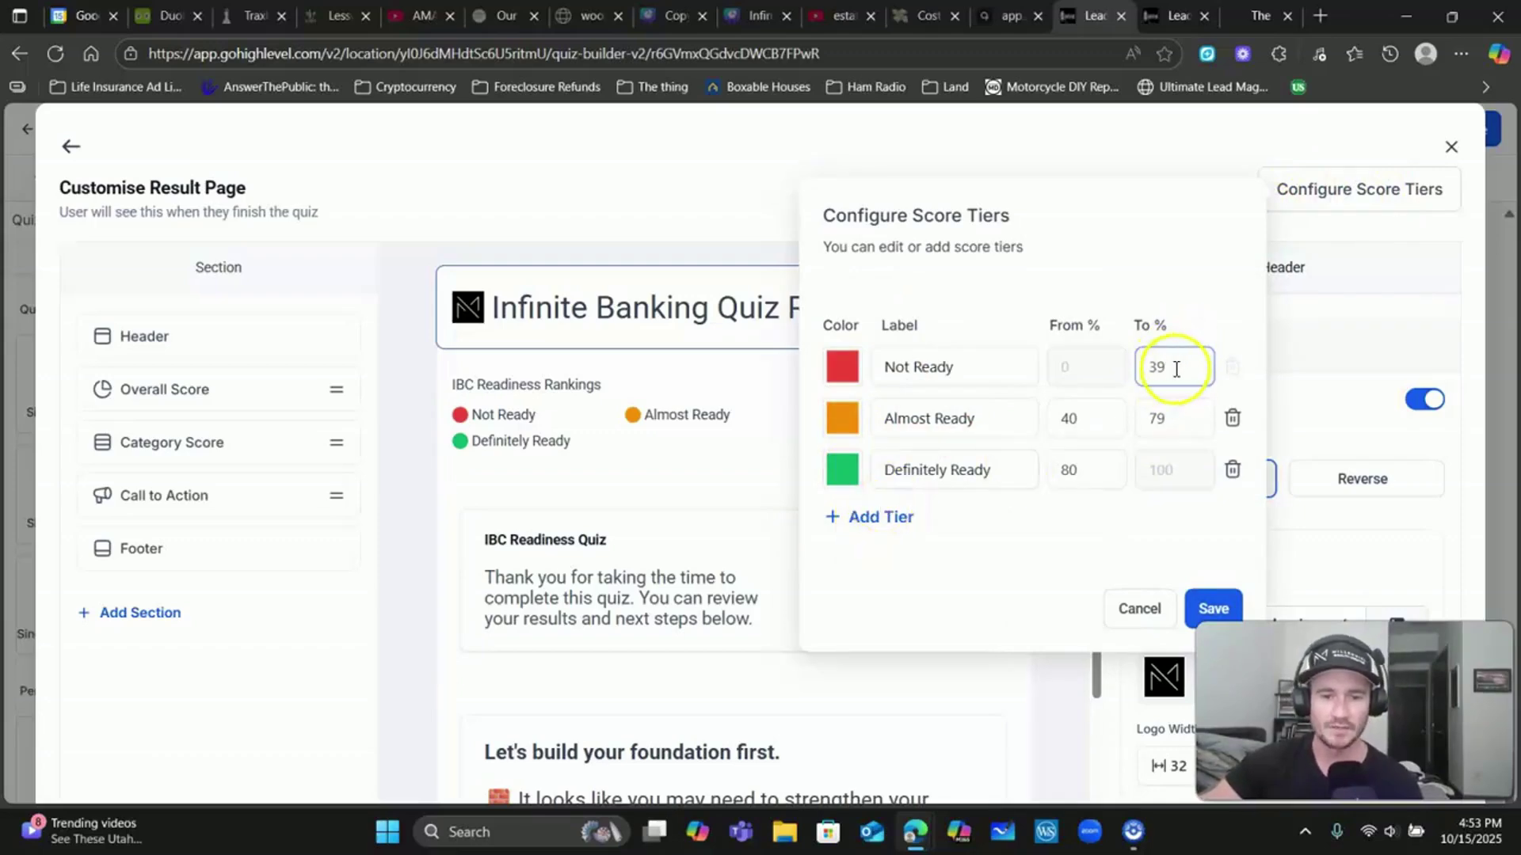
# Step: Review the percentage ranges and labels of the three score tiers, cancel the configuration without changes, and leave the result template
pyautogui.click(1077, 418)
pyautogui.click(1148, 418)
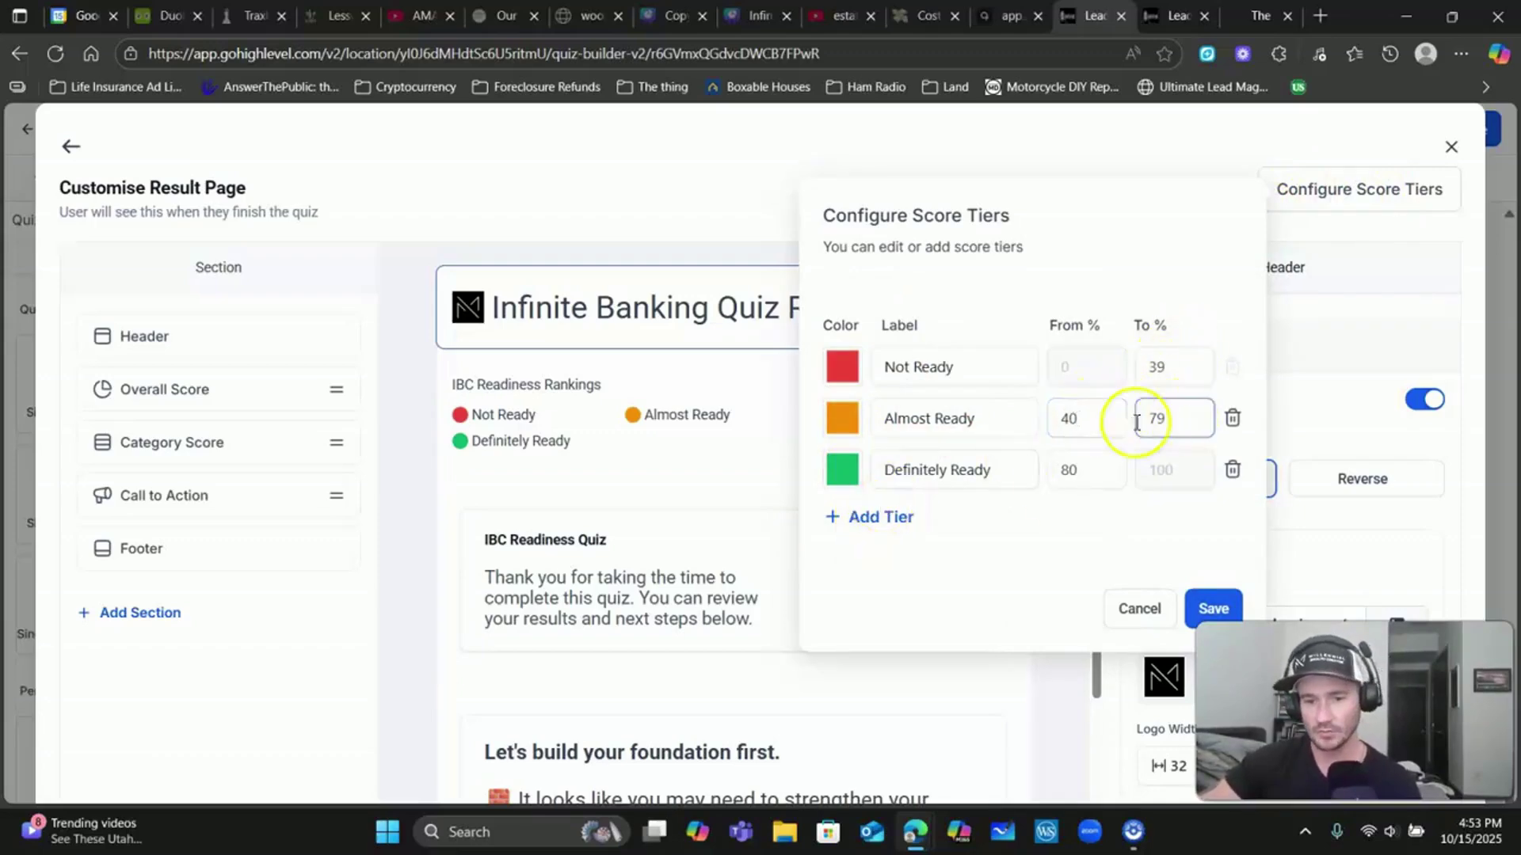
pyautogui.click(1061, 472)
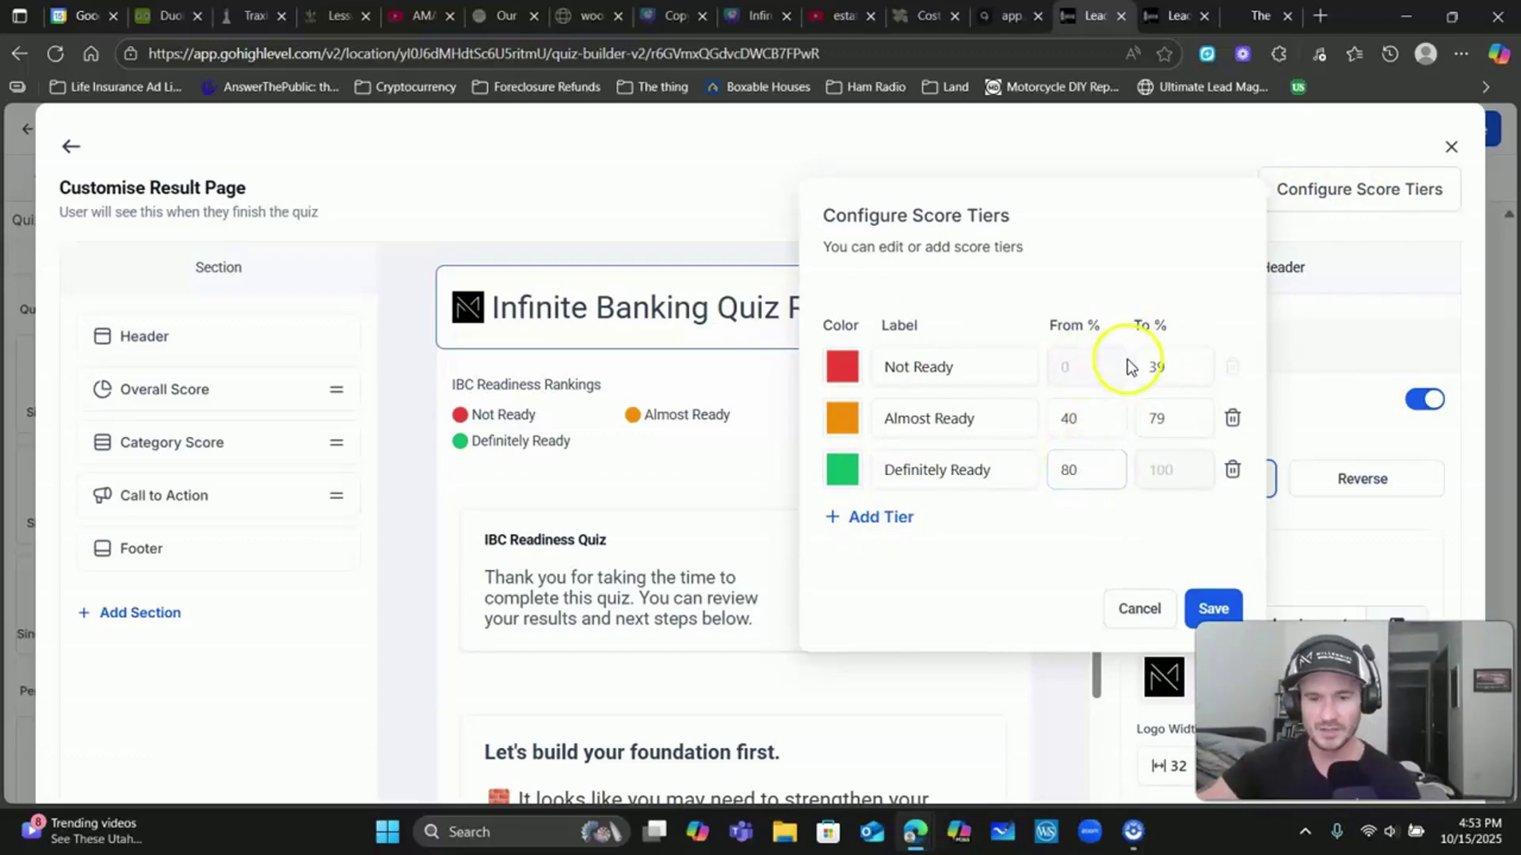
pyautogui.click(1090, 372)
pyautogui.click(1165, 370)
pyautogui.click(939, 369)
pyautogui.moveTo(955, 368); pyautogui.dragTo(888, 367)
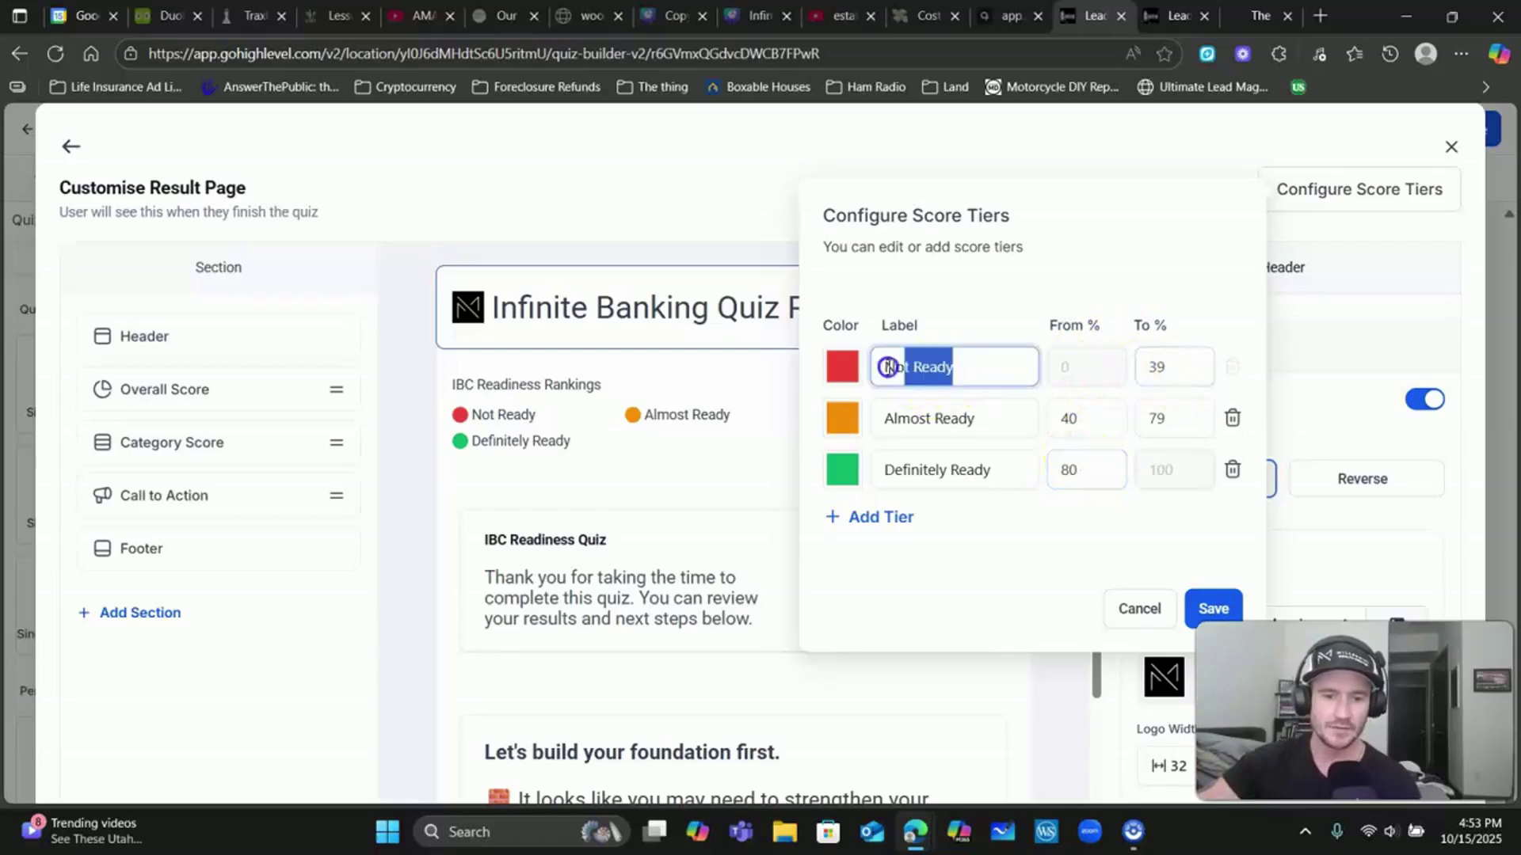
pyautogui.click(925, 418)
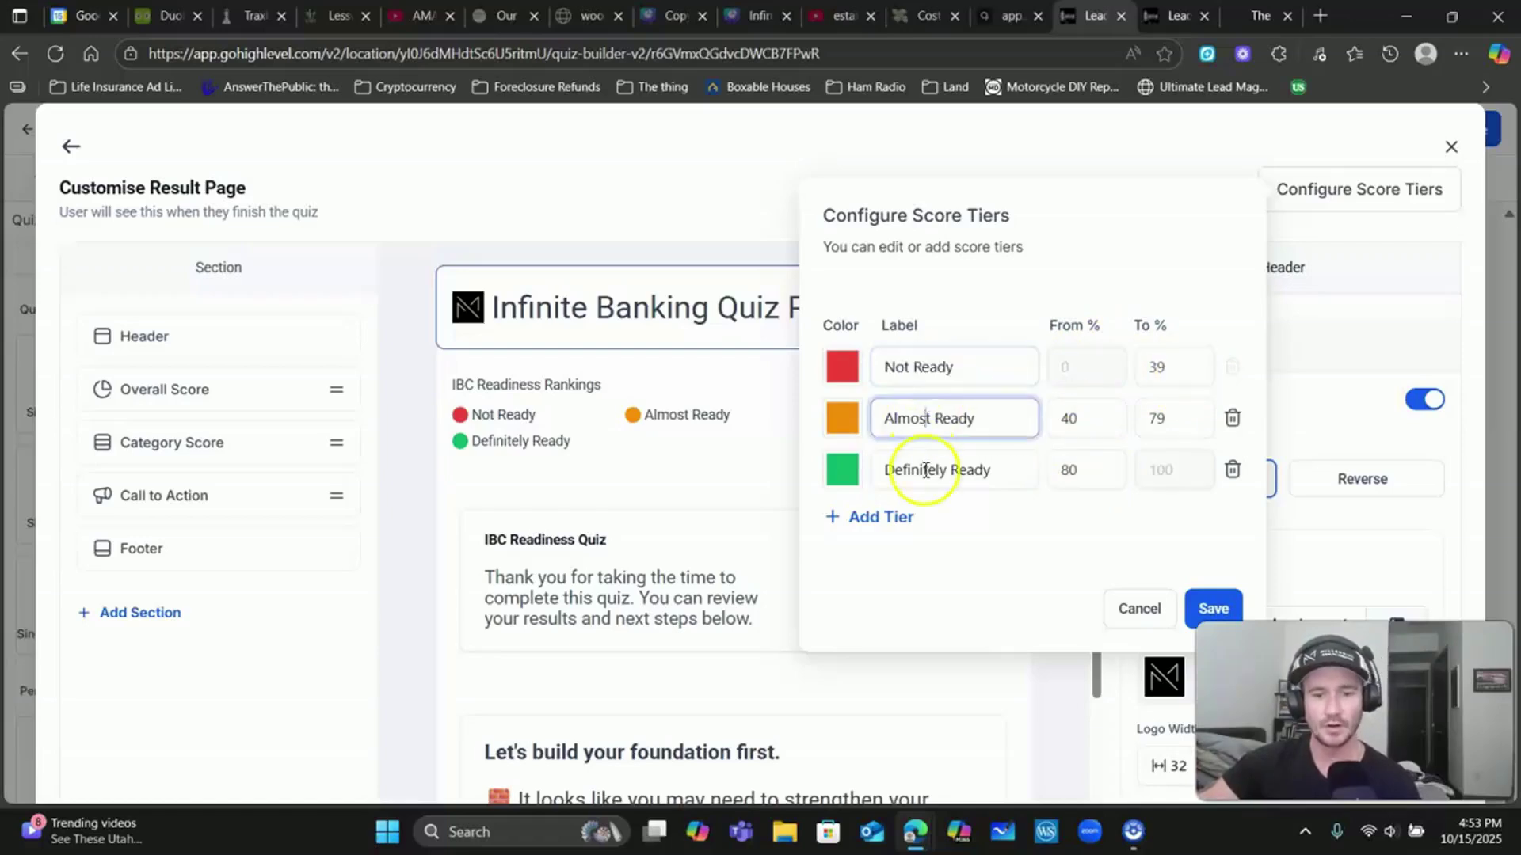
pyautogui.click(1161, 606)
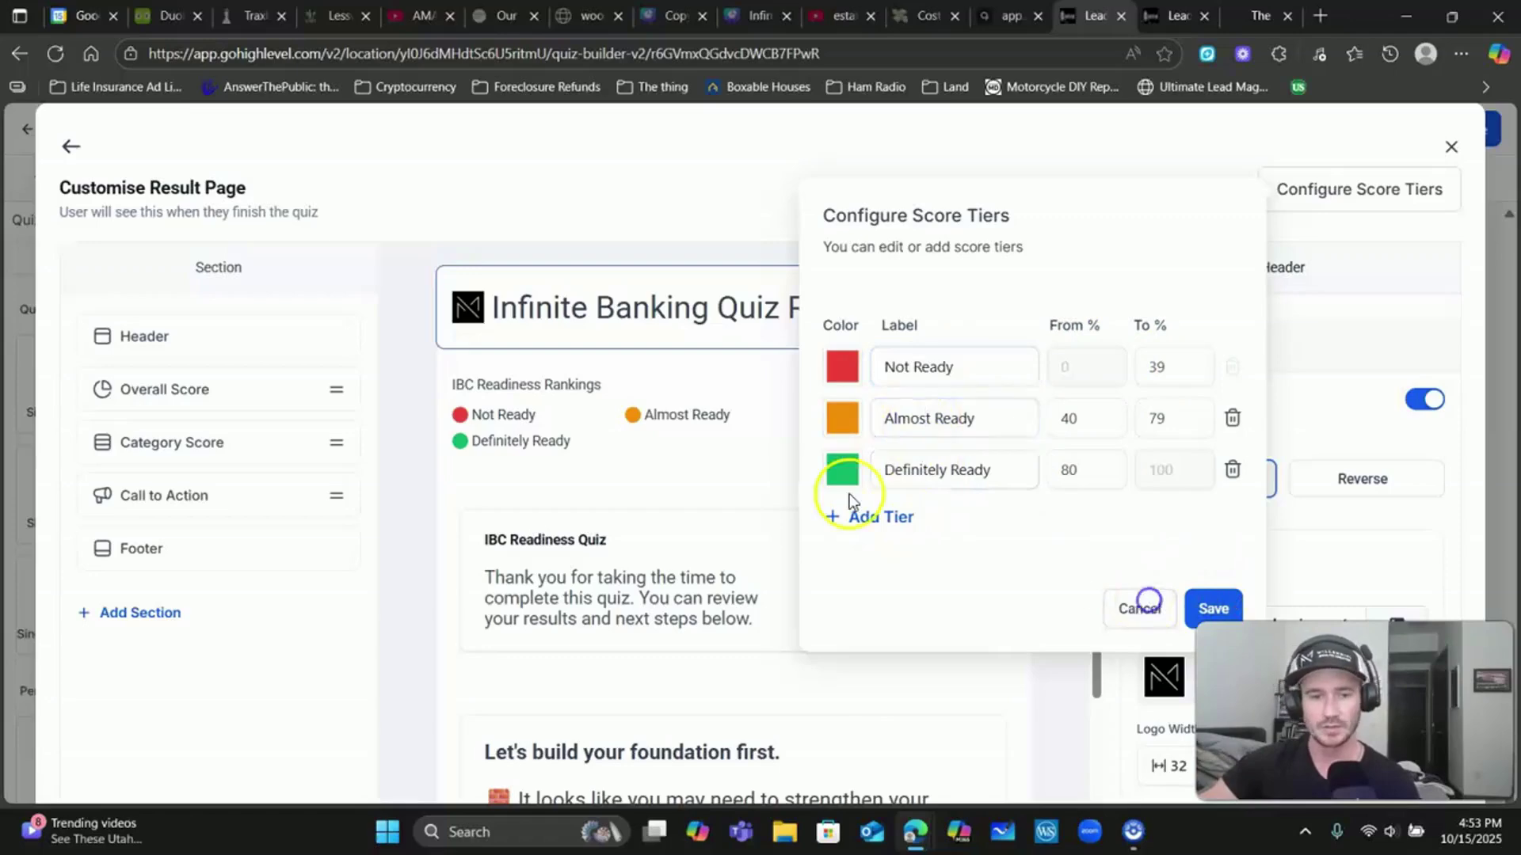
pyautogui.click(70, 147)
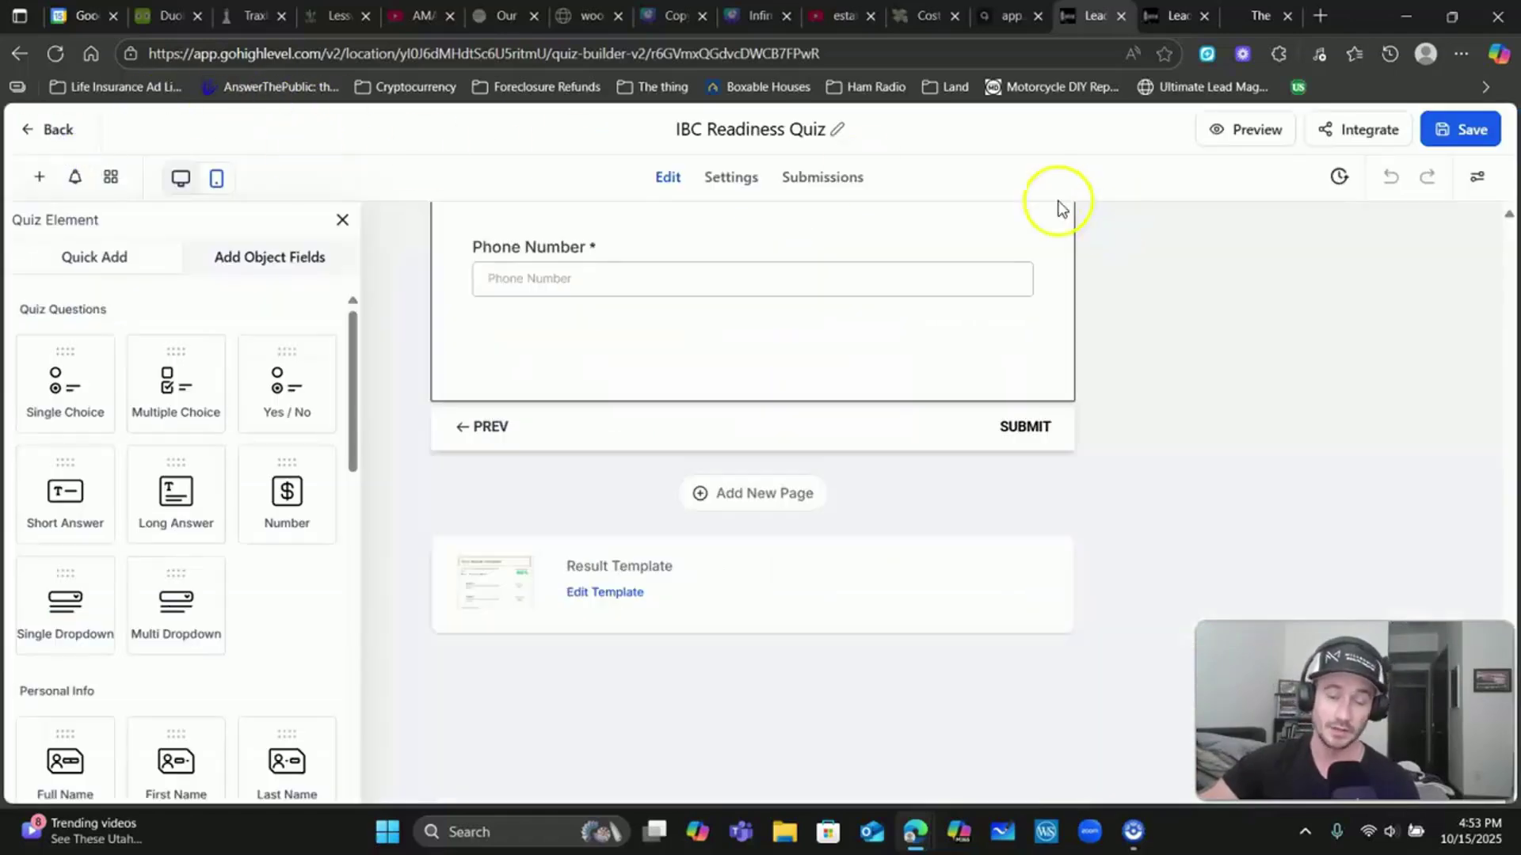
# Step: Exit the quiz builder, go to the automation workflows, and open the Infinite Banking Quiz workflow in the IBC Quiz folder
pyautogui.click(48, 127)
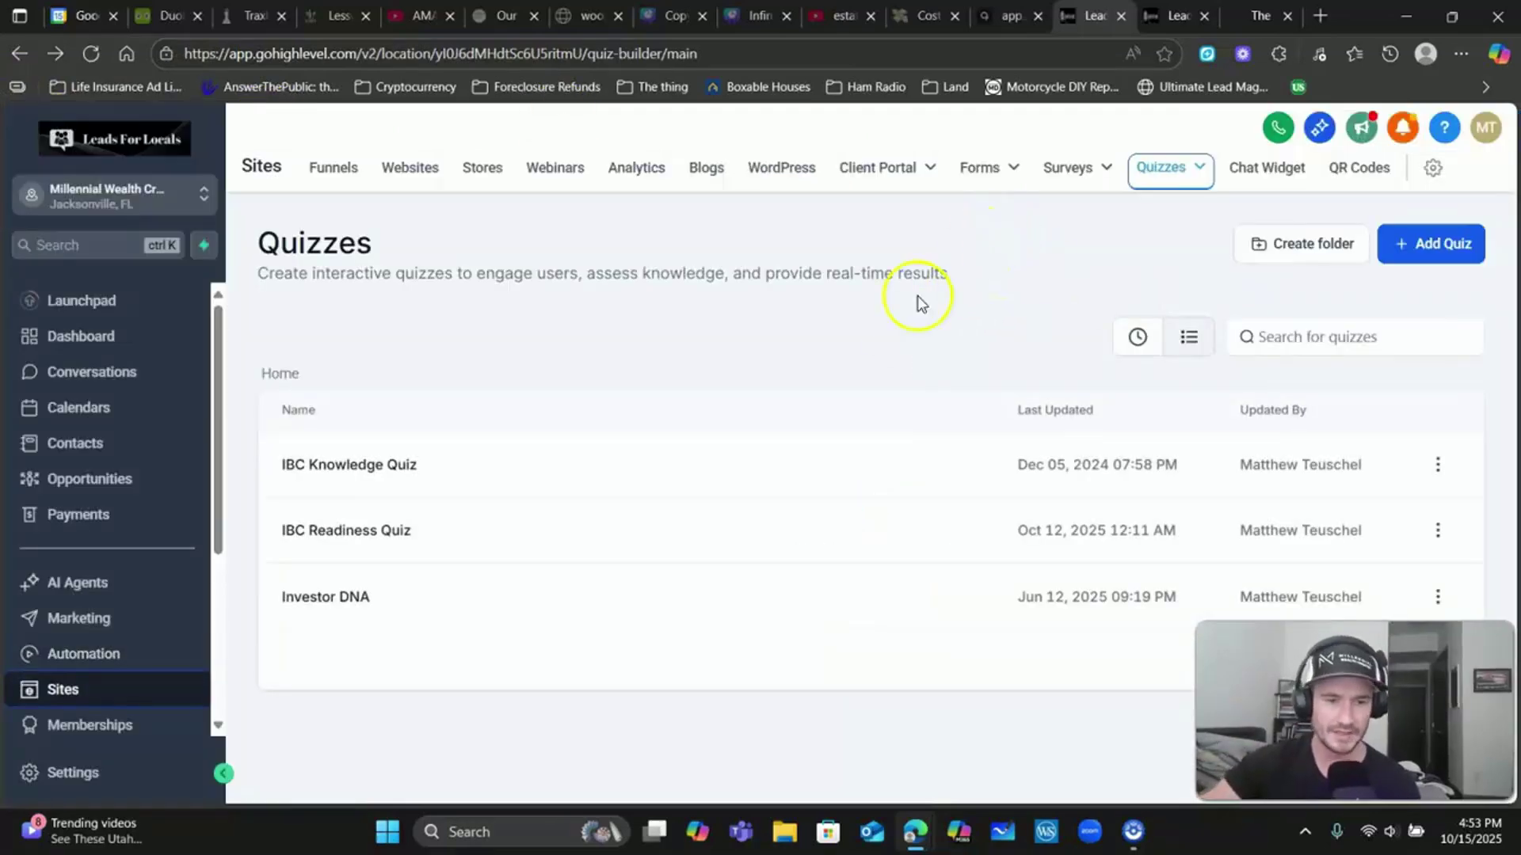
pyautogui.click(75, 664)
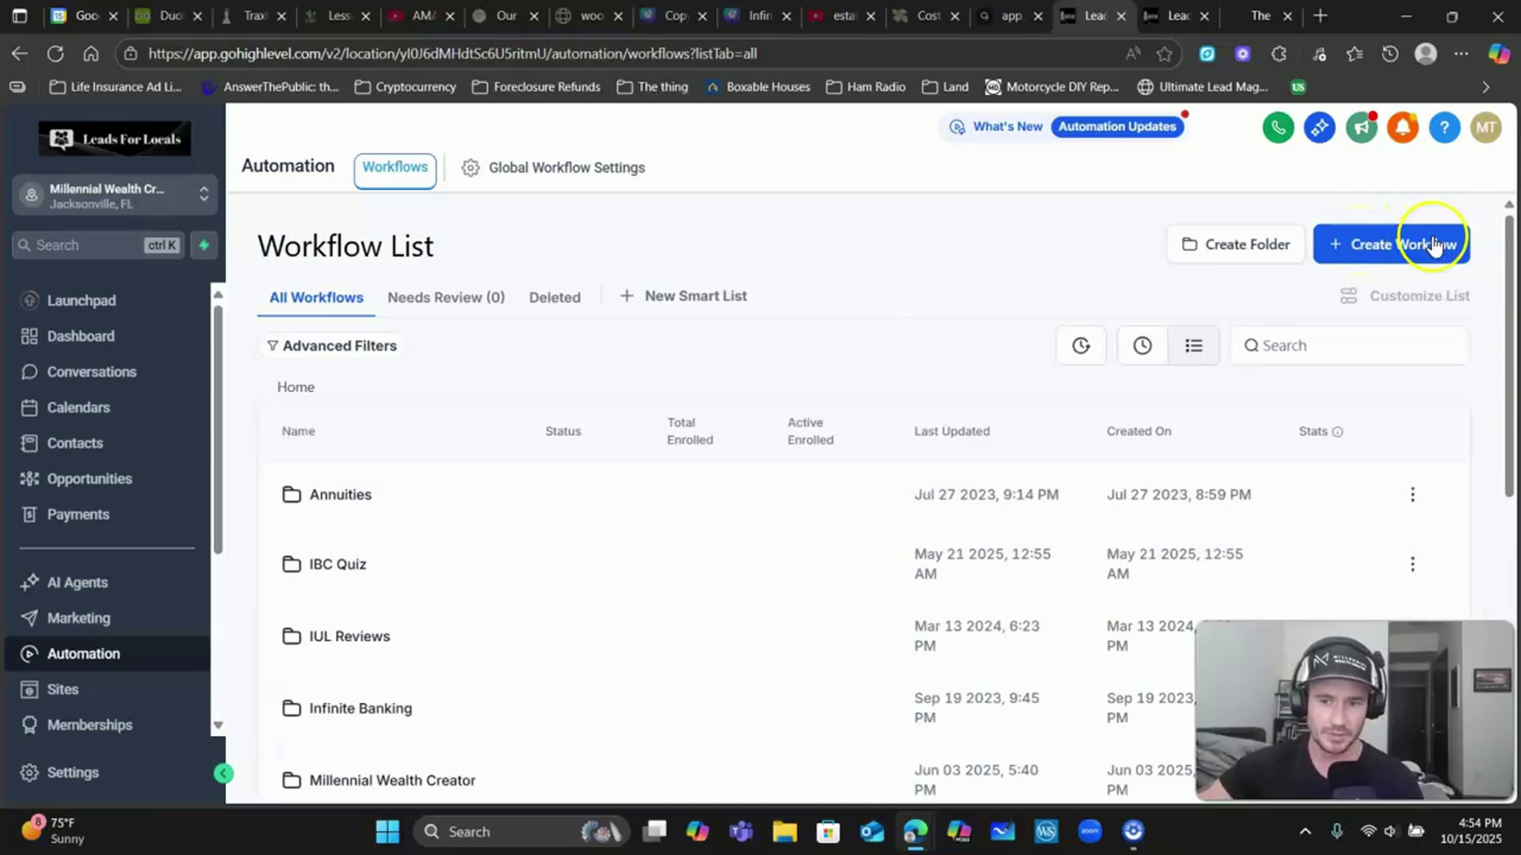
pyautogui.click(1421, 252)
pyautogui.click(867, 261)
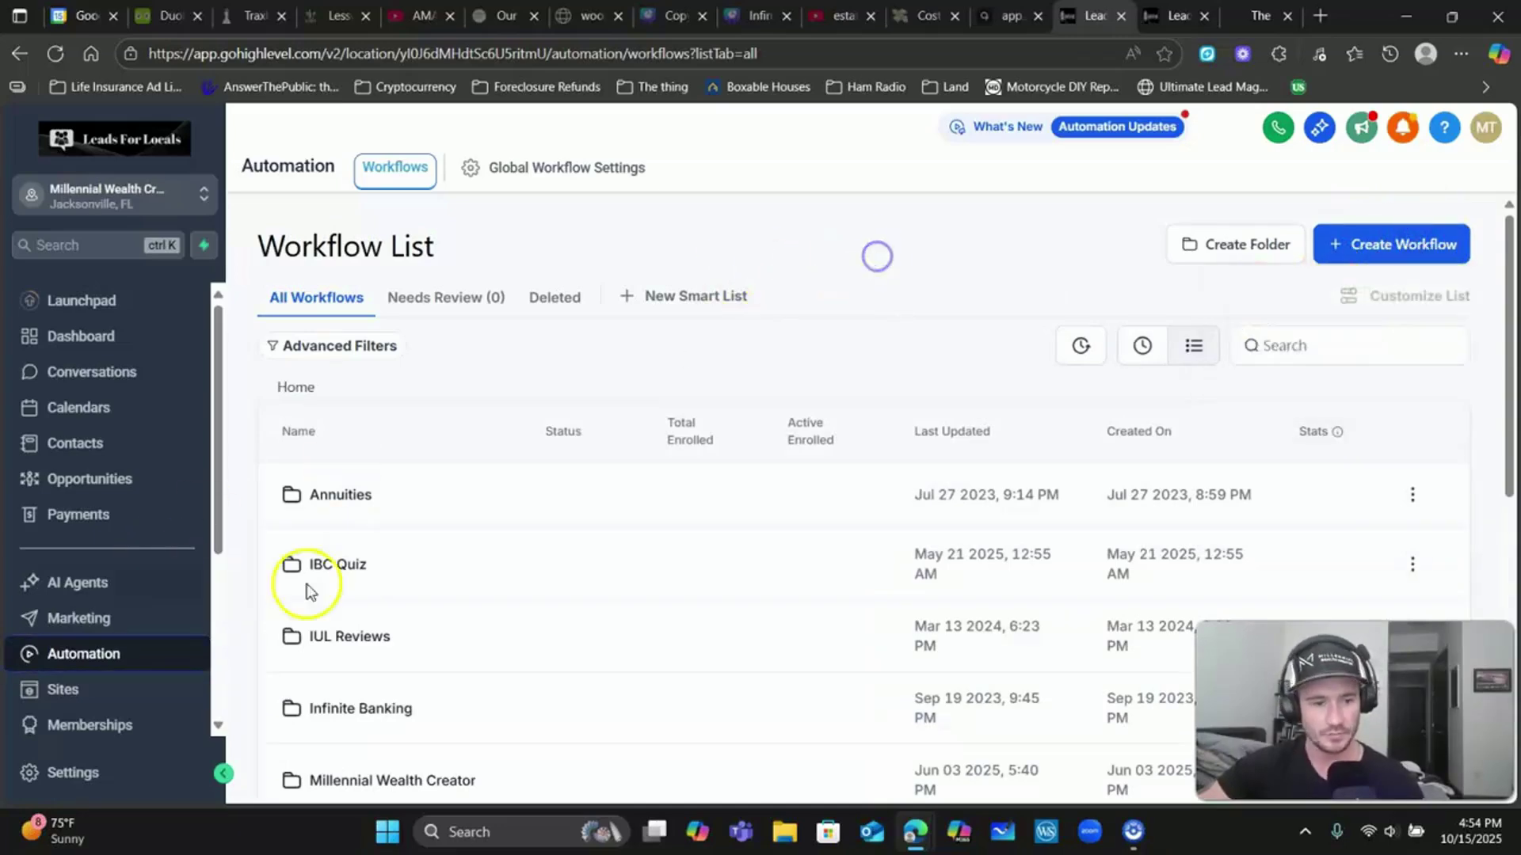
pyautogui.click(315, 563)
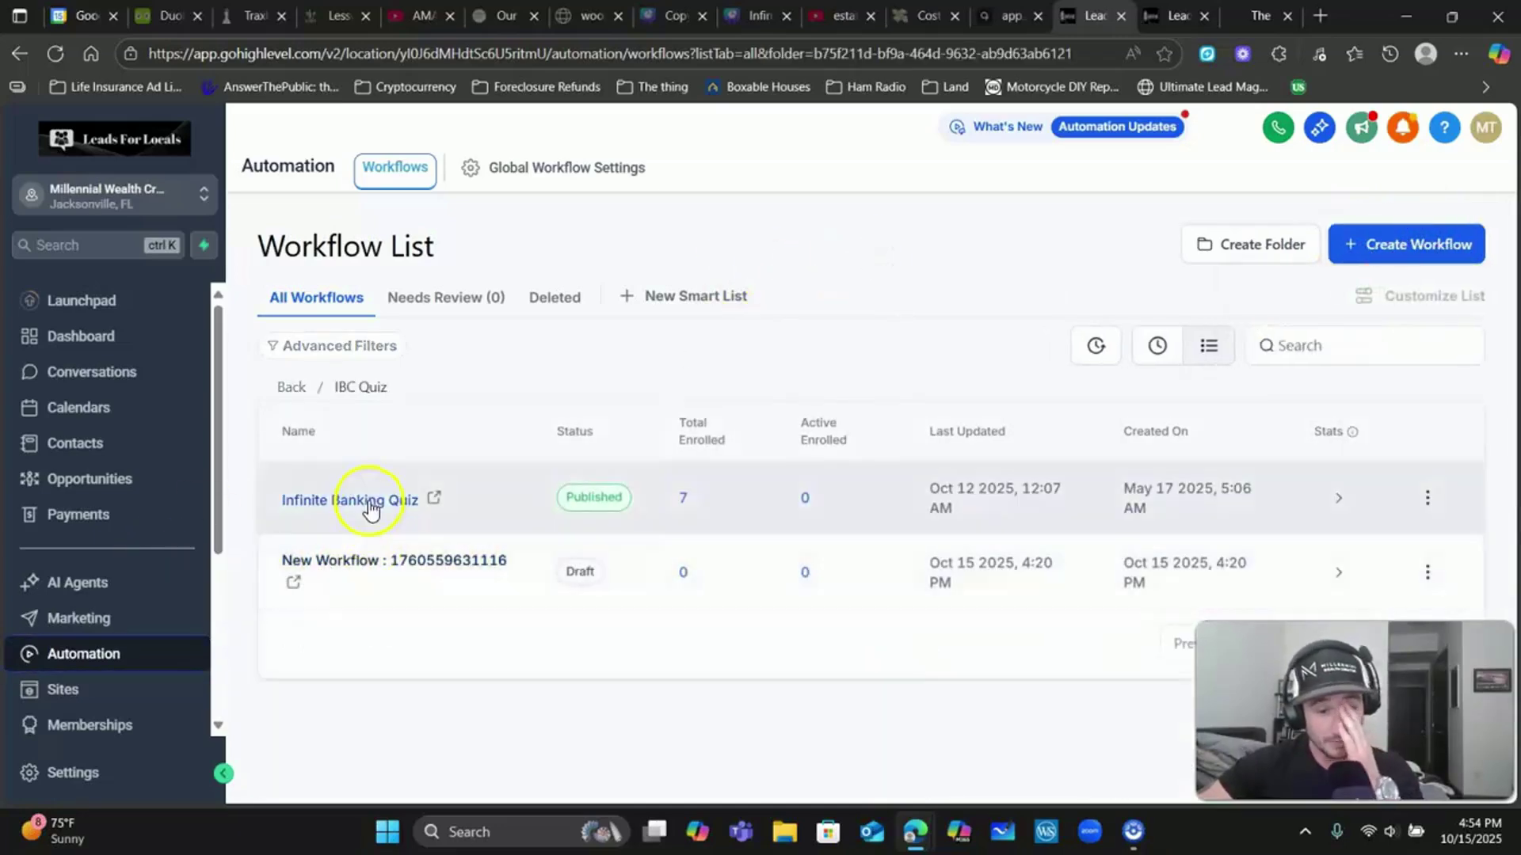
pyautogui.click(369, 504)
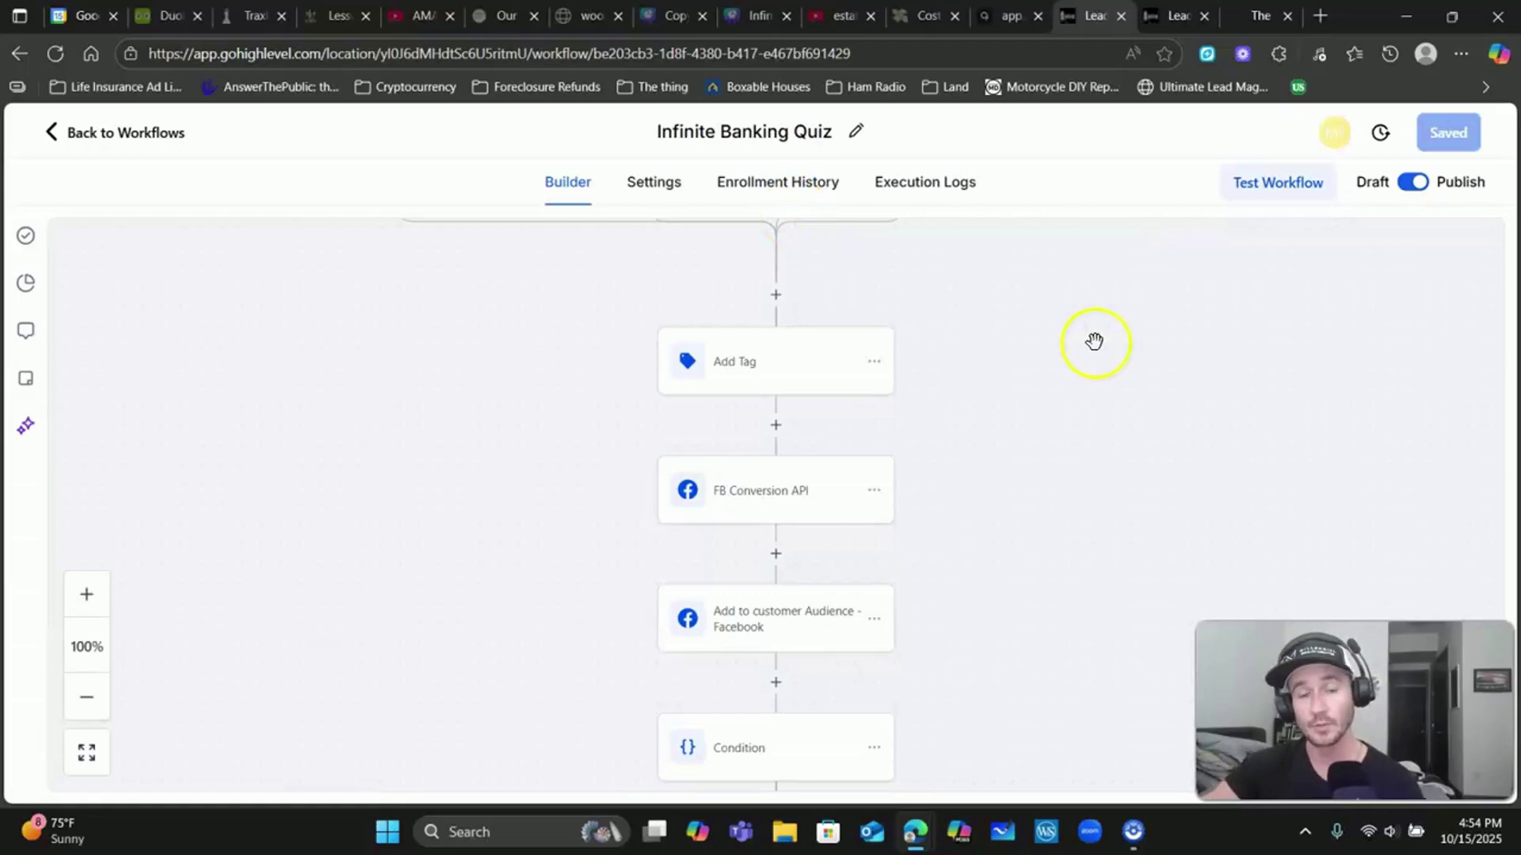
# Step: Examine the quiz-submitted triggers at the start of the workflow and the score range each one covers
pyautogui.scroll(5, 1094, 341)
pyautogui.scroll(-1, 818, 372)
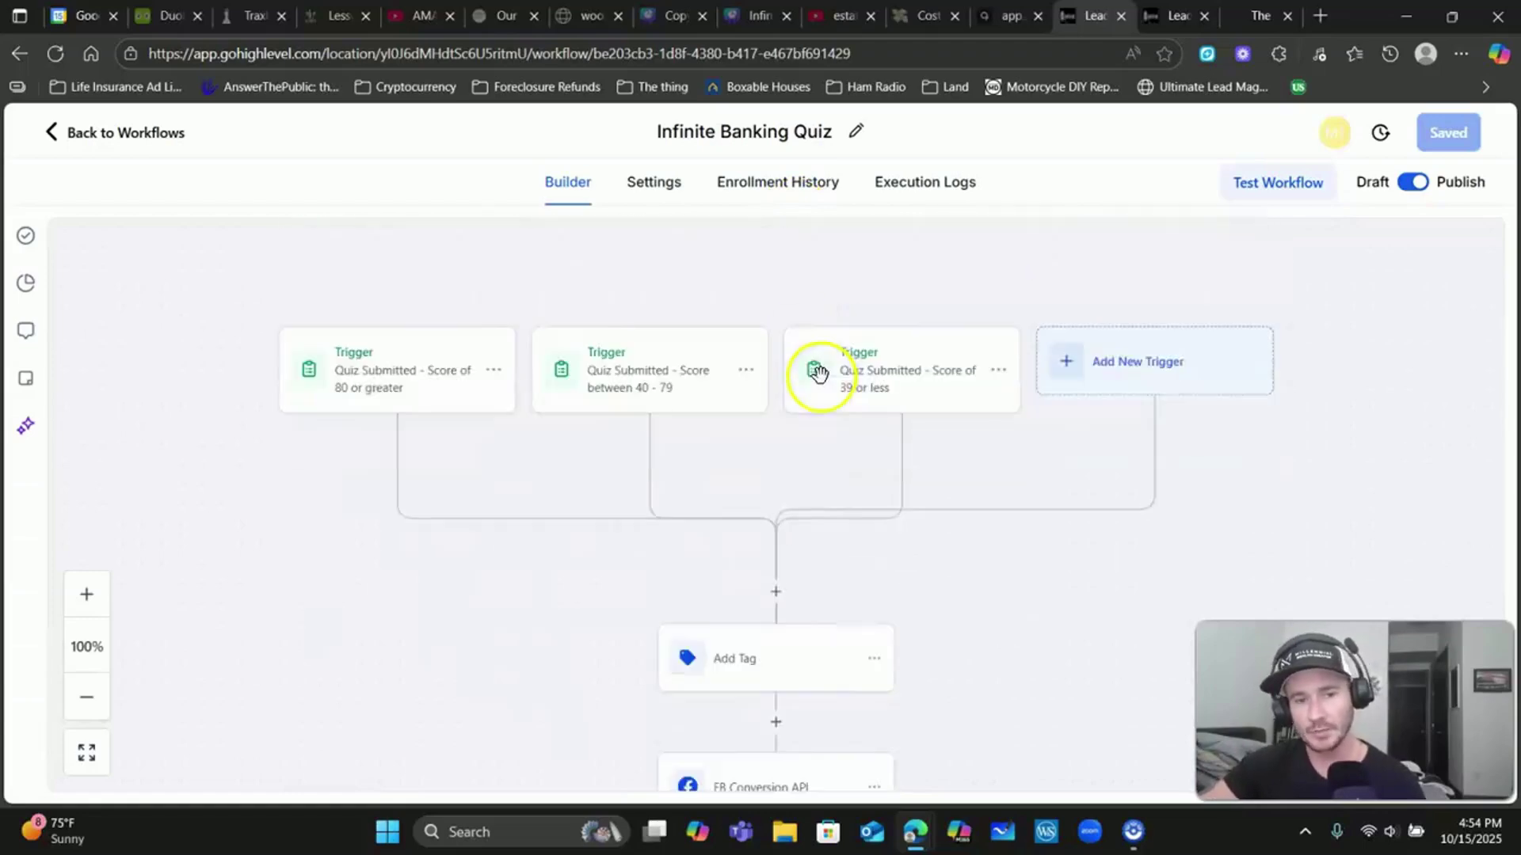
pyautogui.scroll(-1, 818, 372)
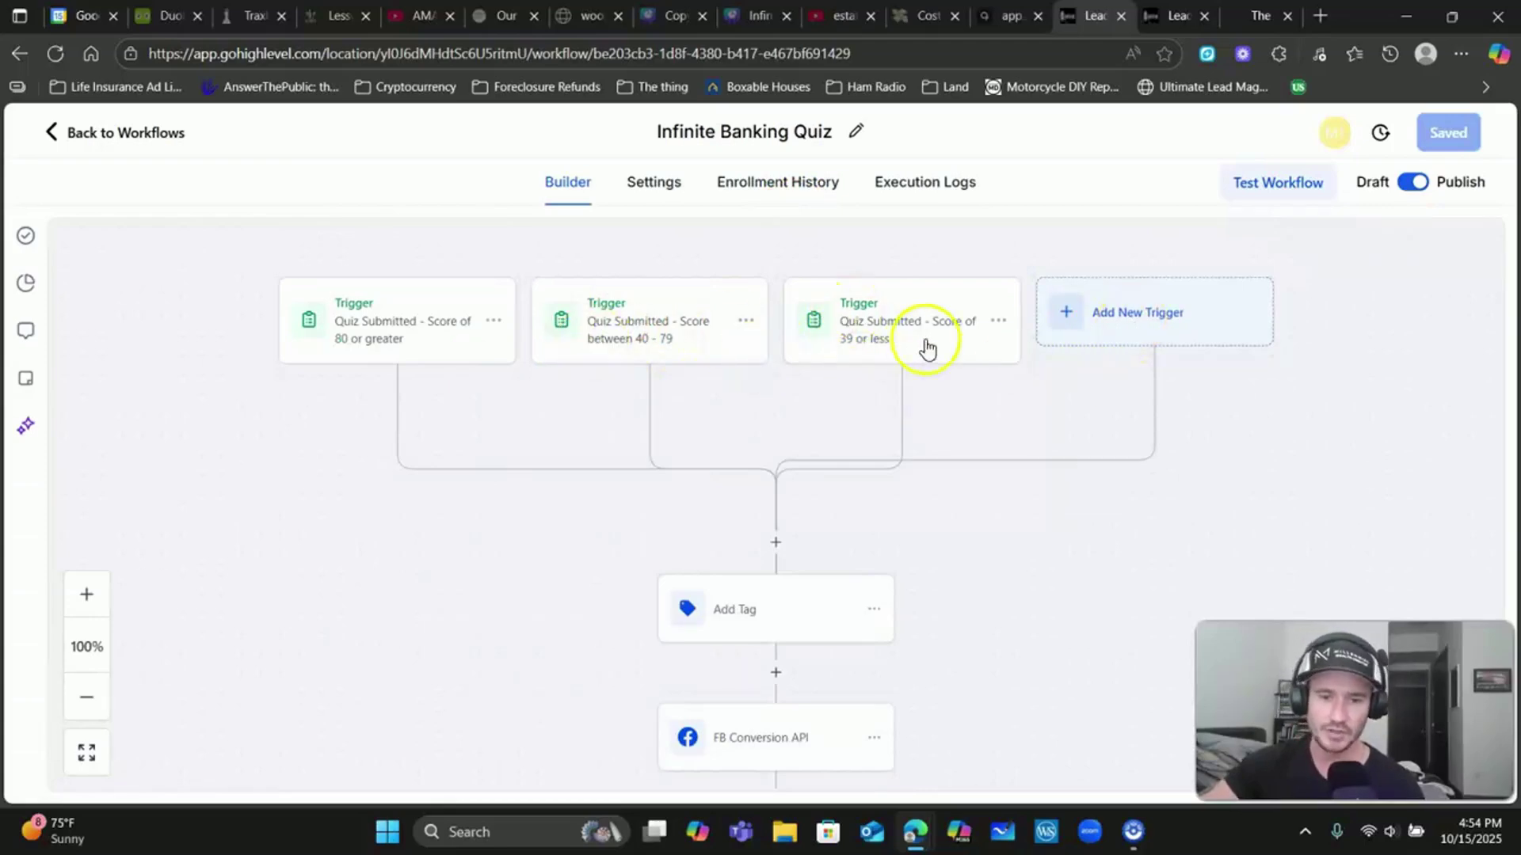
# Step: Start a new Quiz Submitted trigger and filter it so Quiz Name is IBC Readiness Quiz
pyautogui.click(1120, 320)
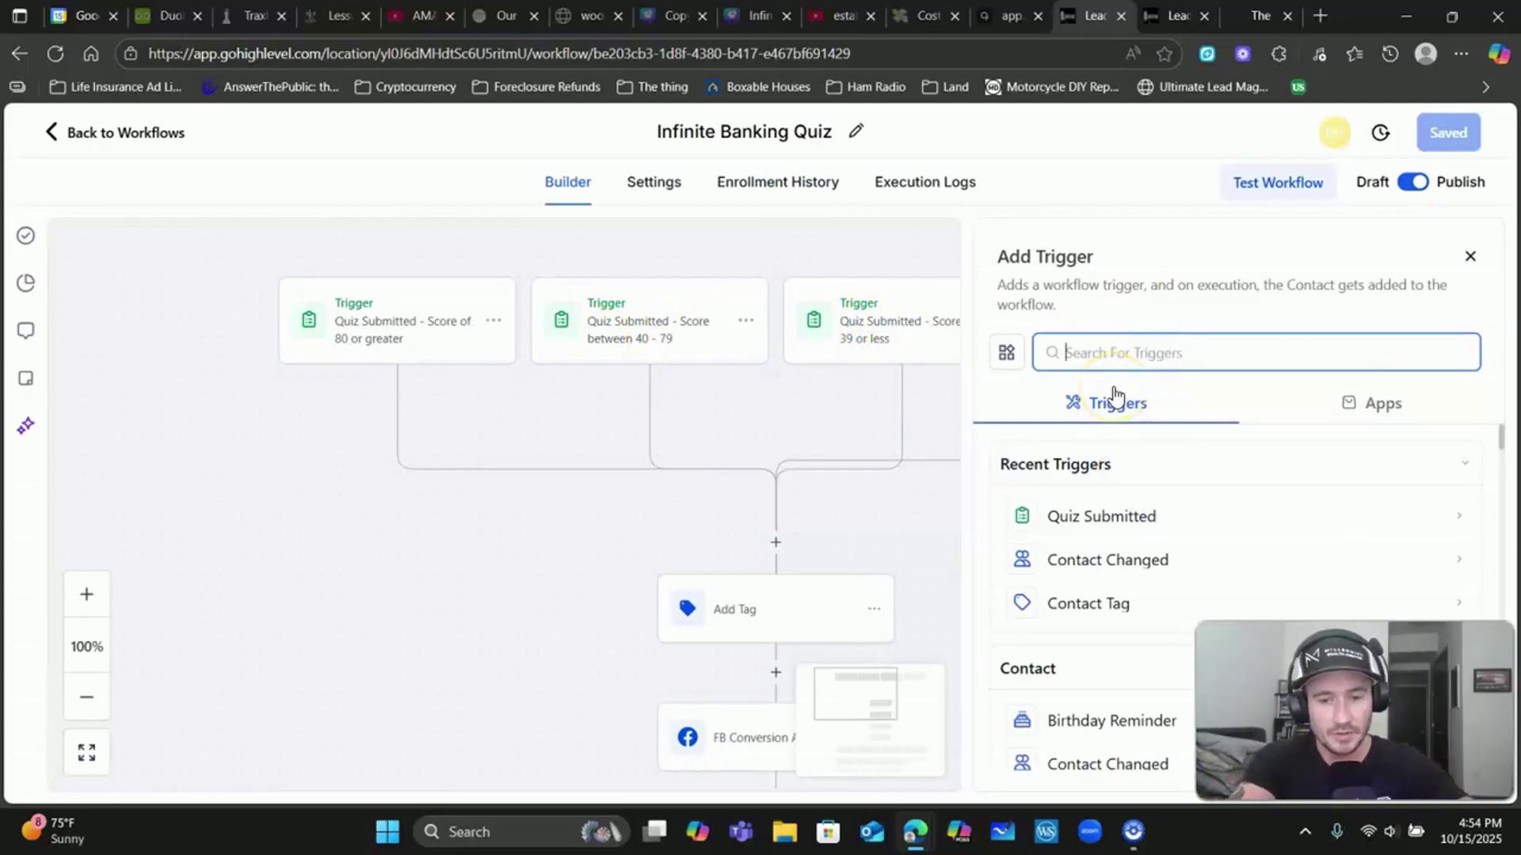
pyautogui.write('qui')
pyautogui.click(1168, 516)
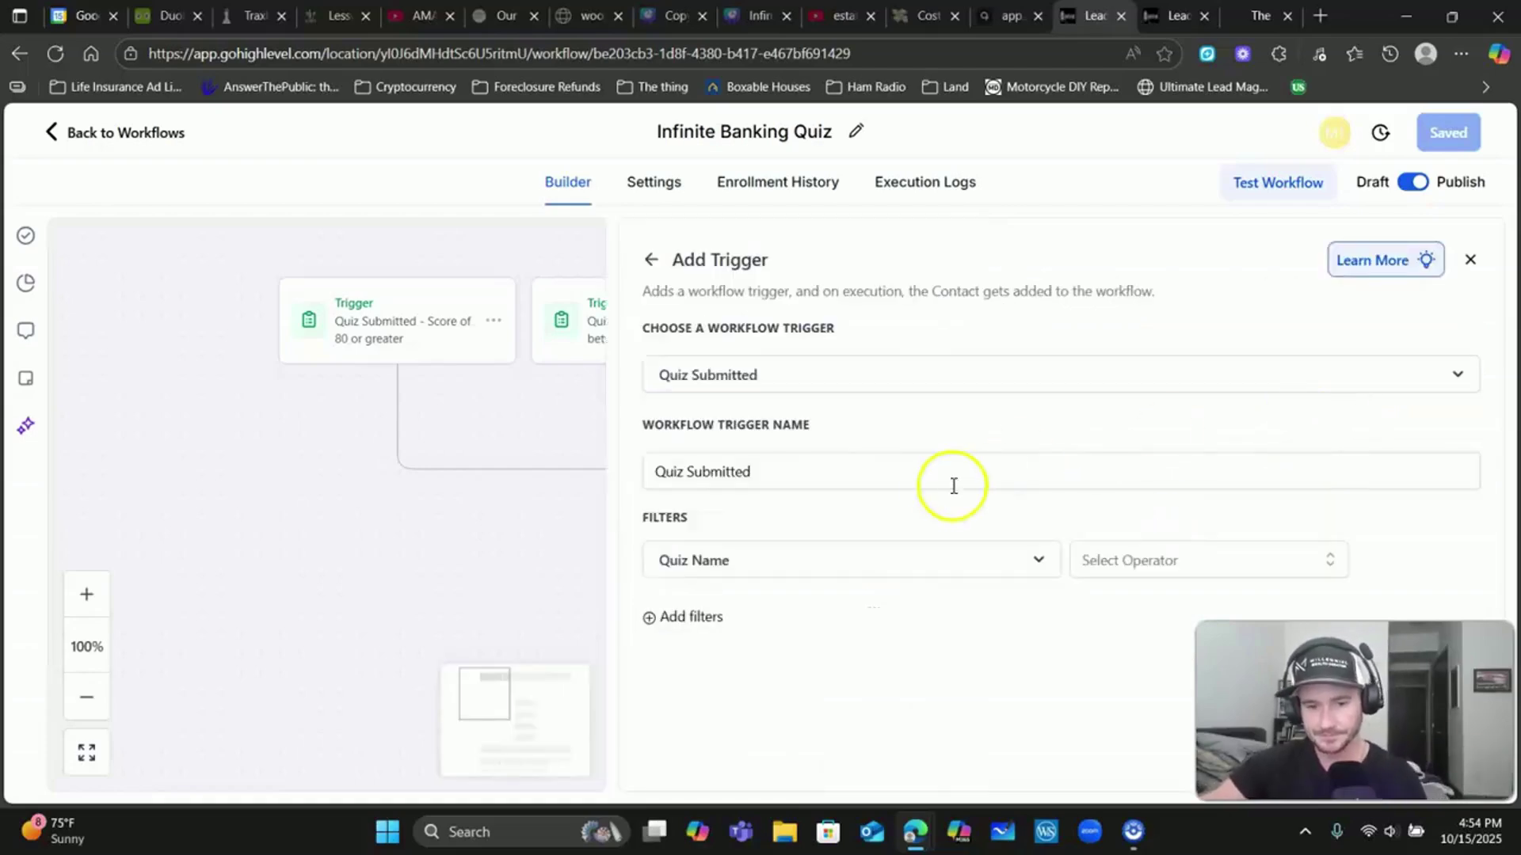
pyautogui.click(1215, 558)
pyautogui.click(1077, 607)
pyautogui.click(1191, 560)
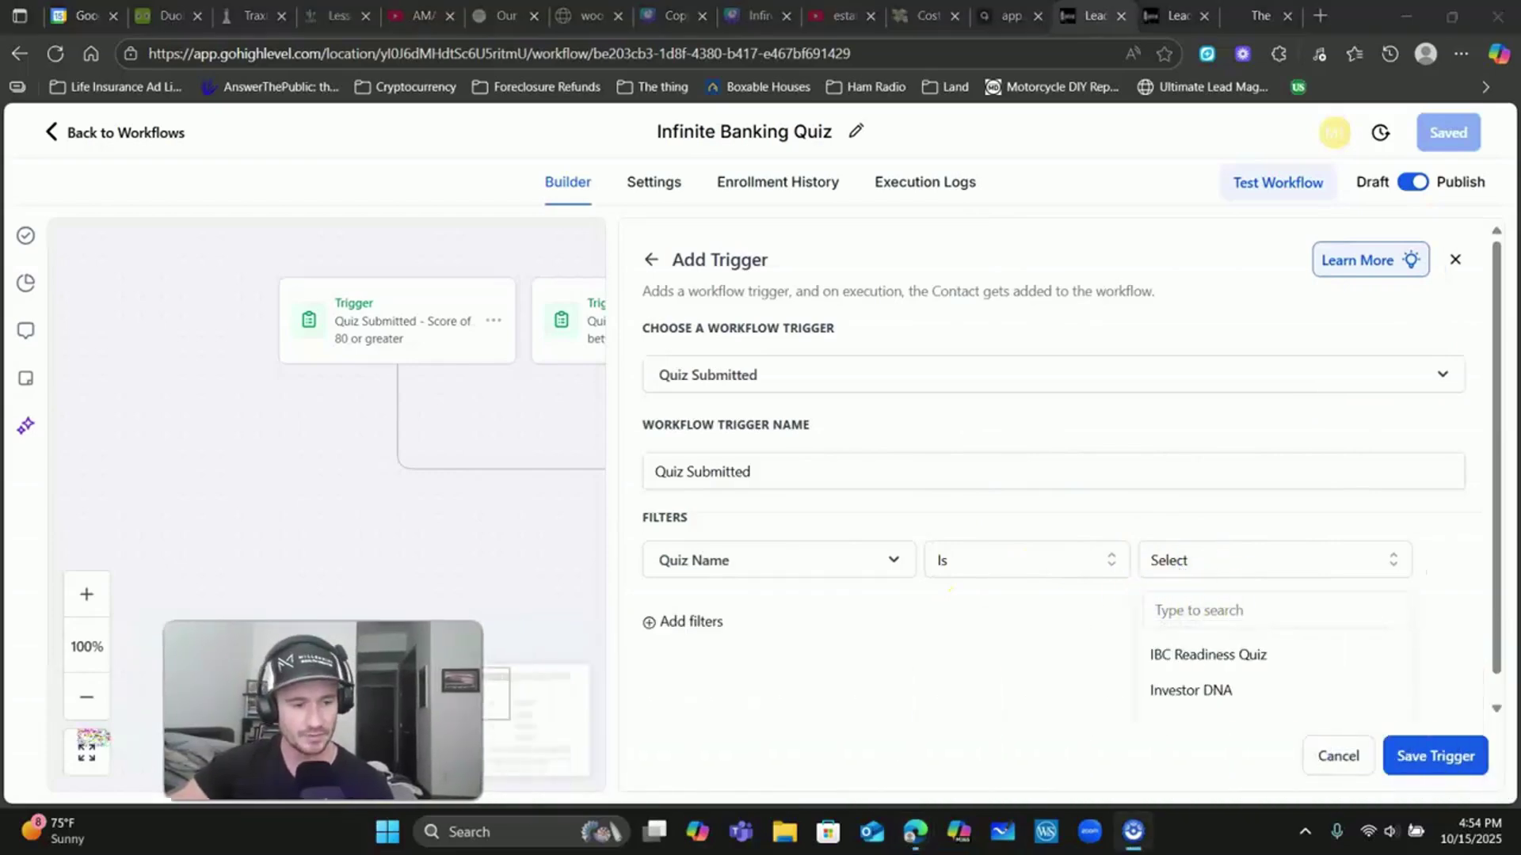
pyautogui.click(1192, 655)
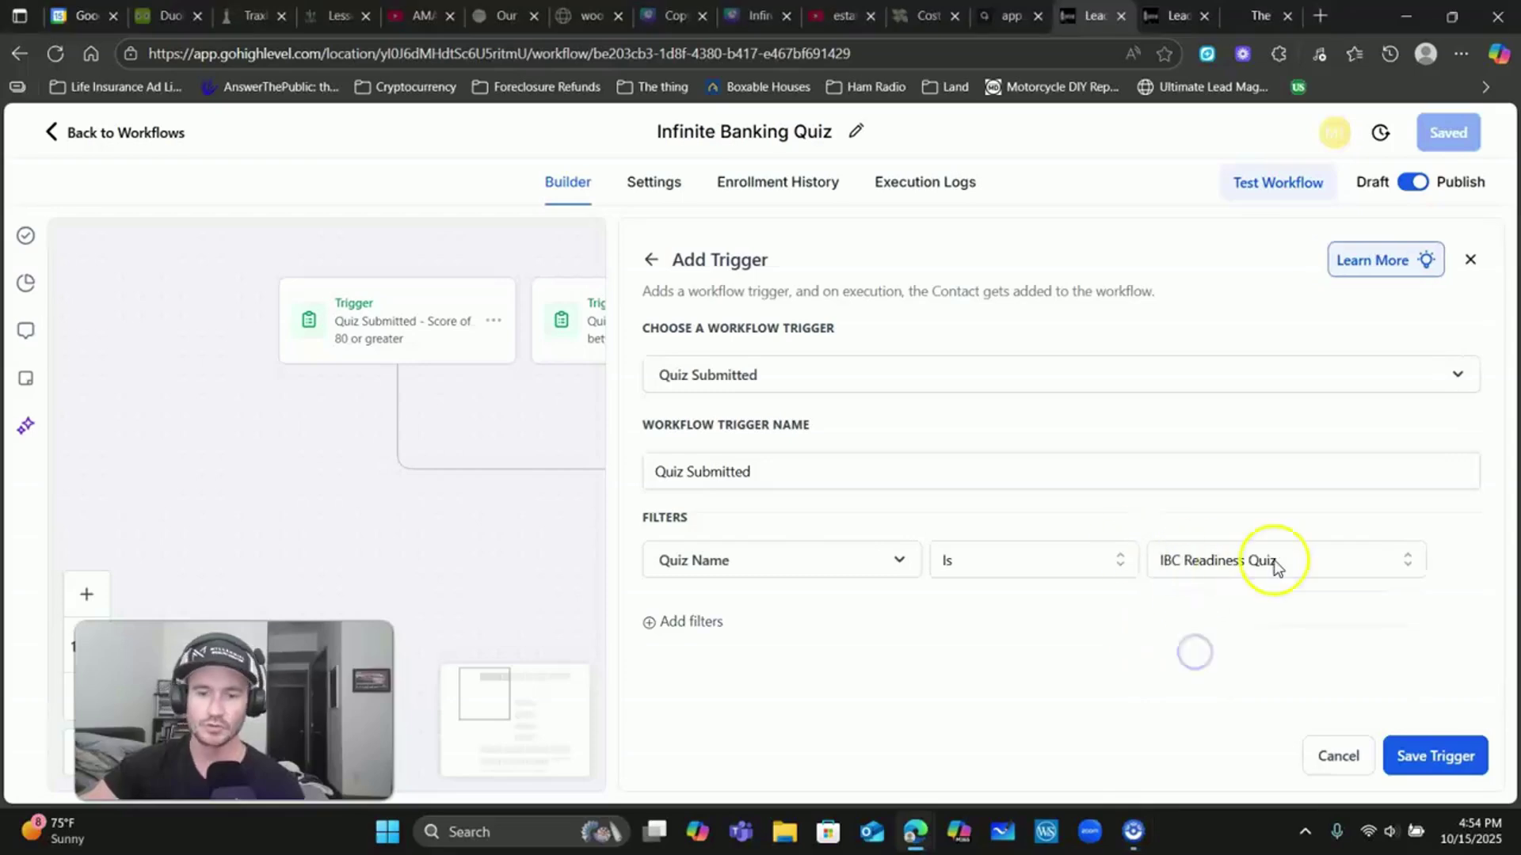
# Step: Add a second trigger filter on IBC Readiness Quiz Score and look through its comparison operators down to Less than or equal to
pyautogui.click(707, 623)
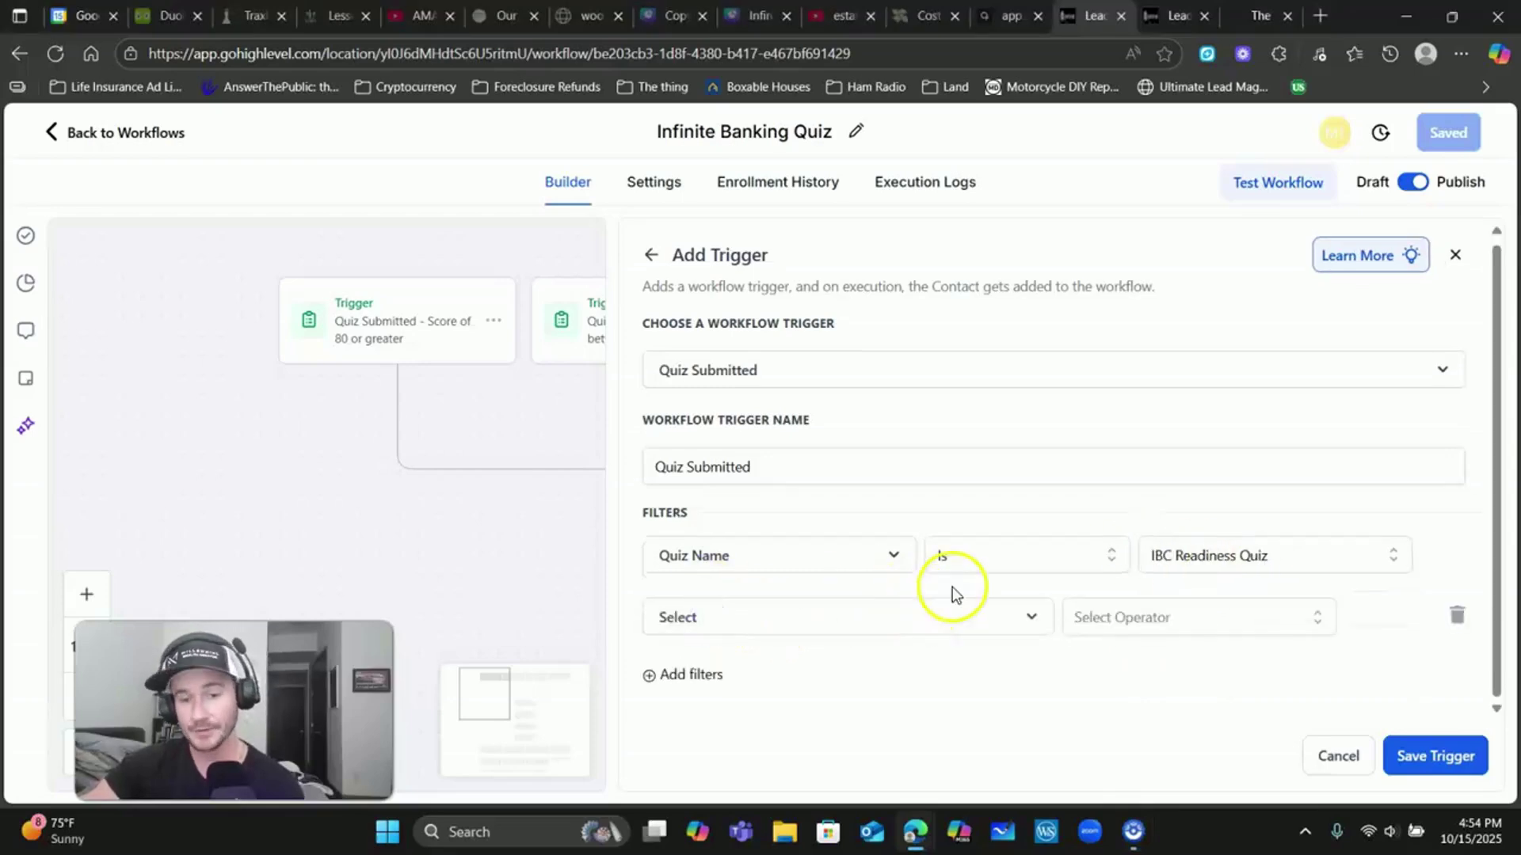
pyautogui.click(952, 625)
pyautogui.scroll(-5, 816, 499)
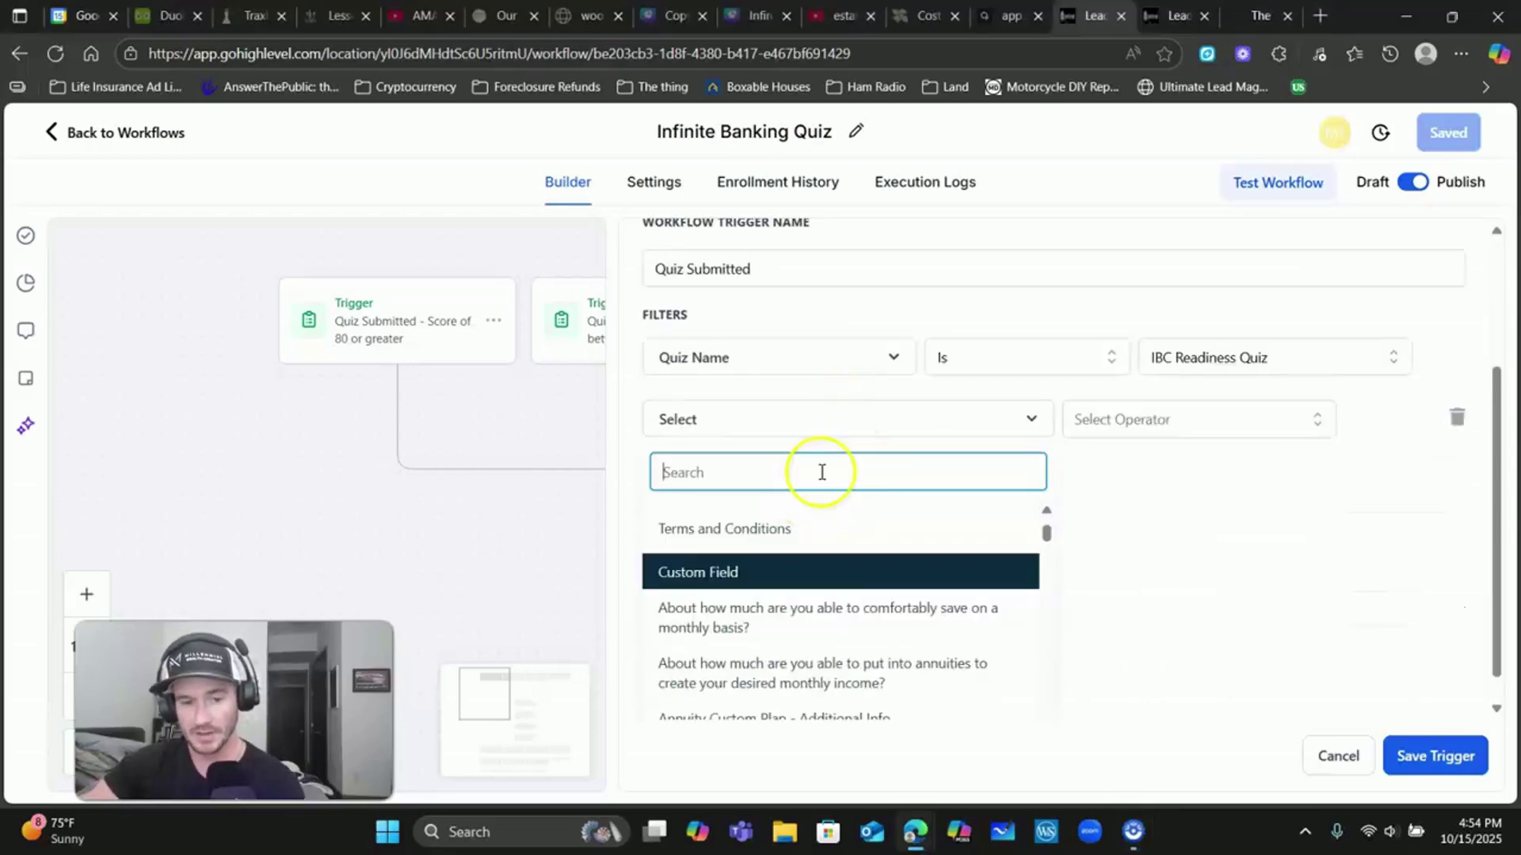
pyautogui.scroll(2, 822, 476)
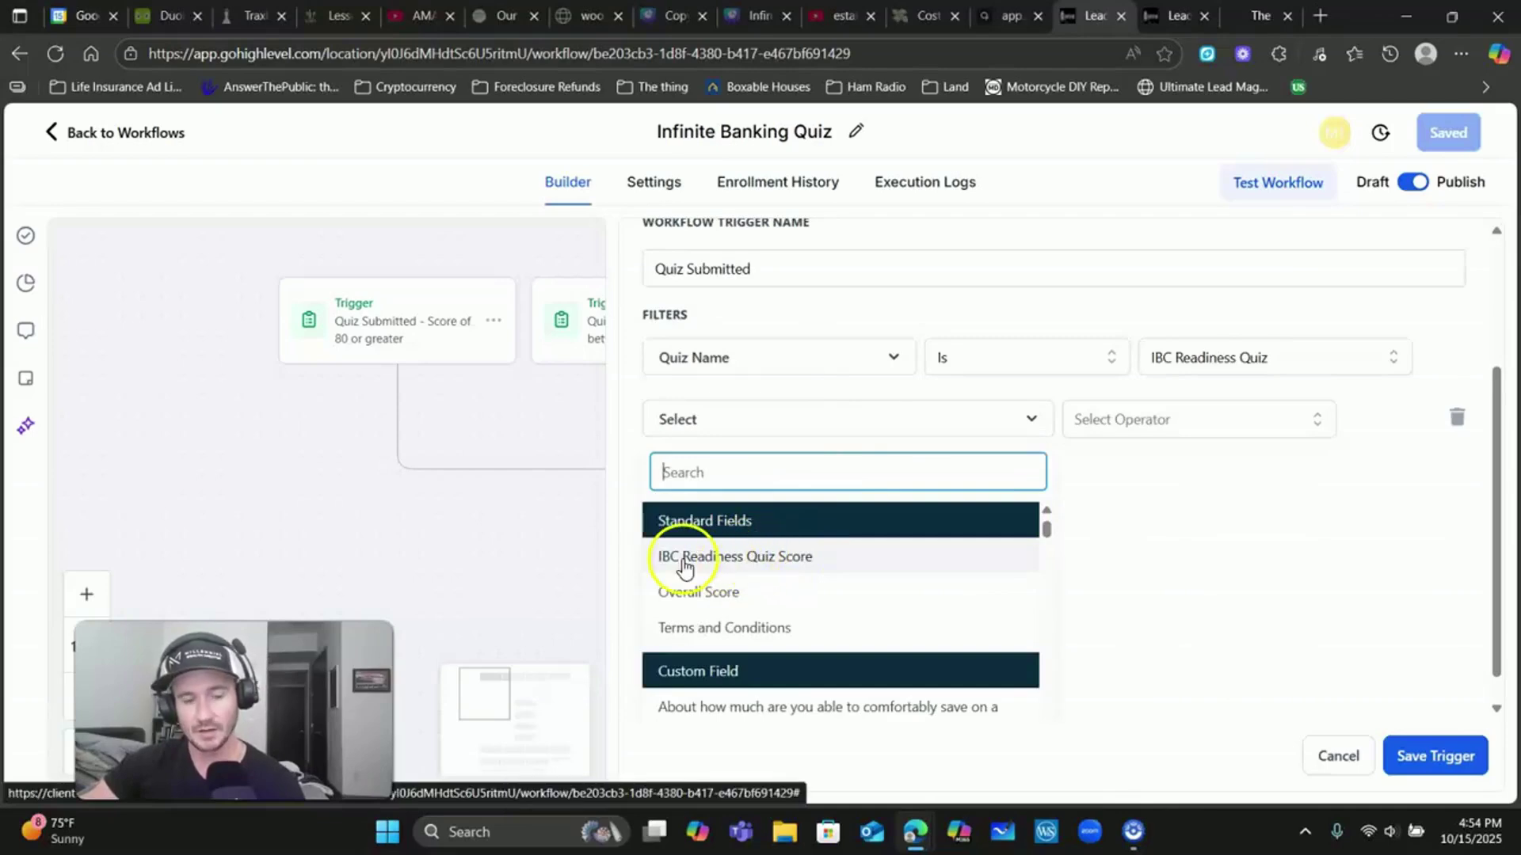
pyautogui.click(722, 562)
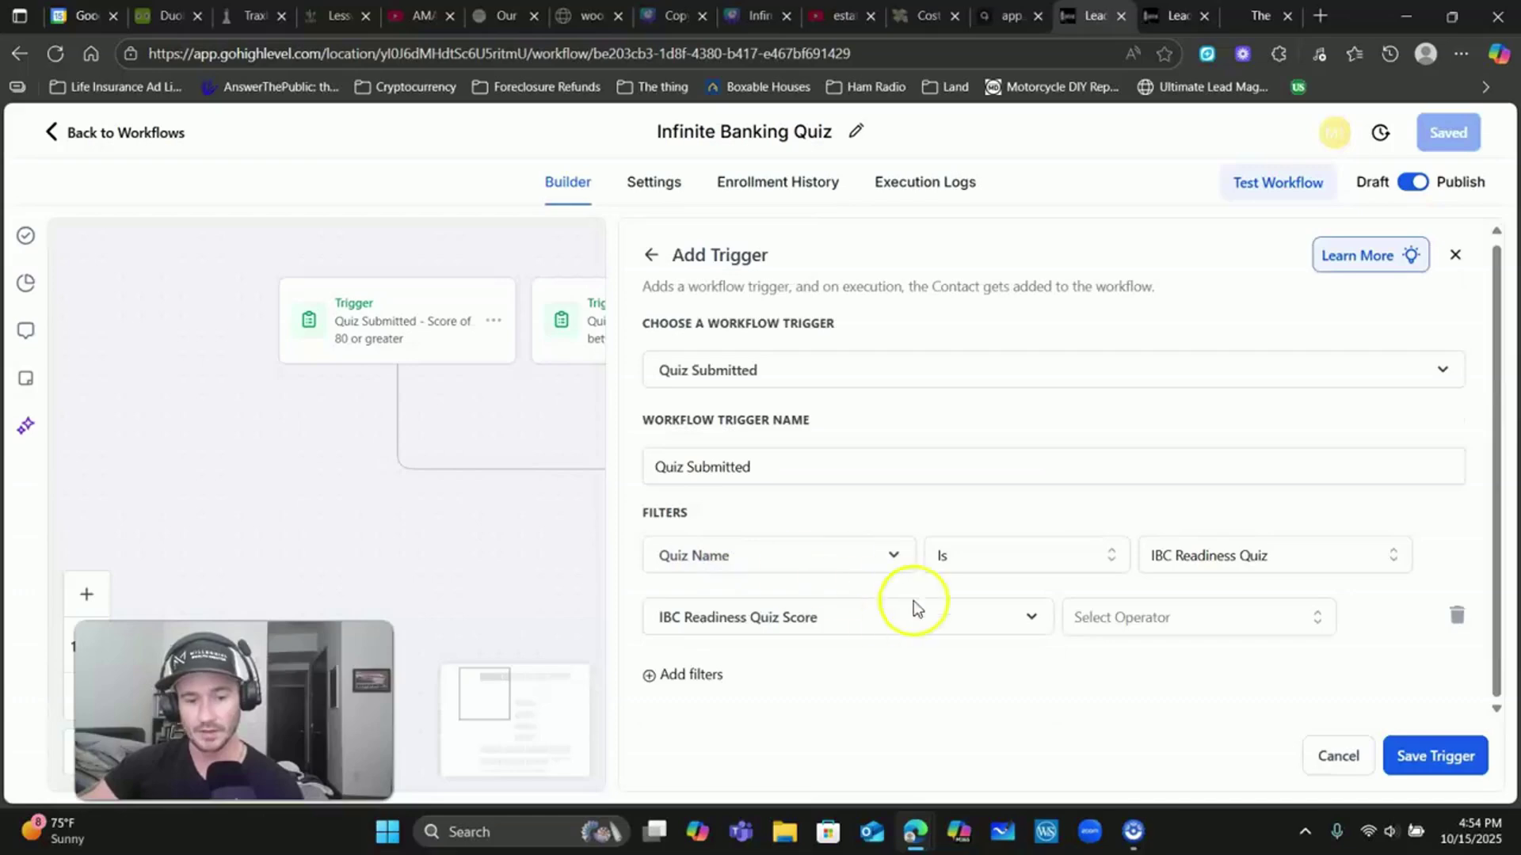
pyautogui.click(1143, 625)
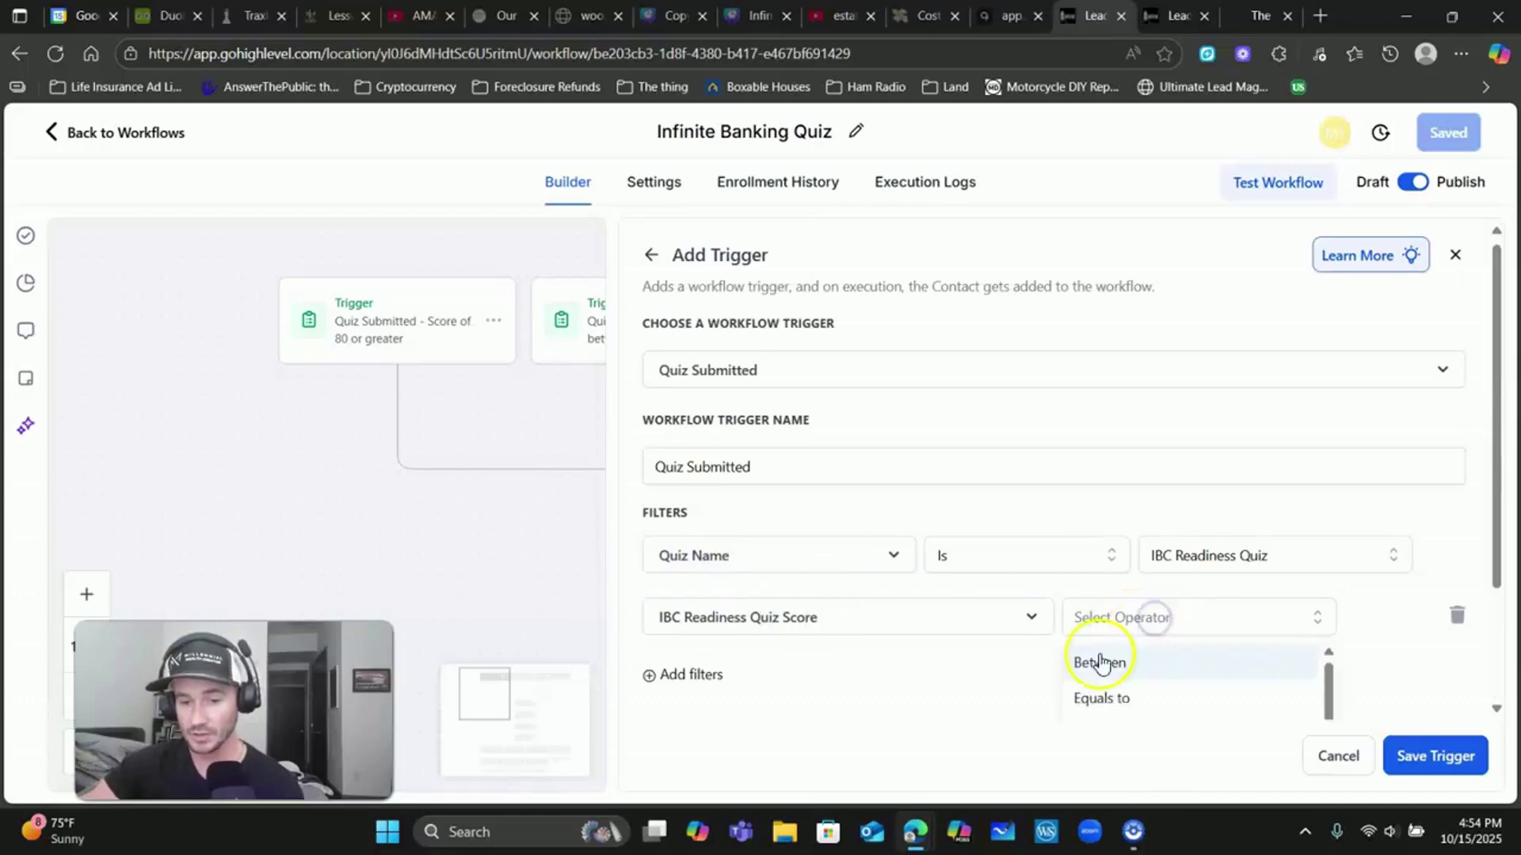
pyautogui.scroll(-2, 988, 623)
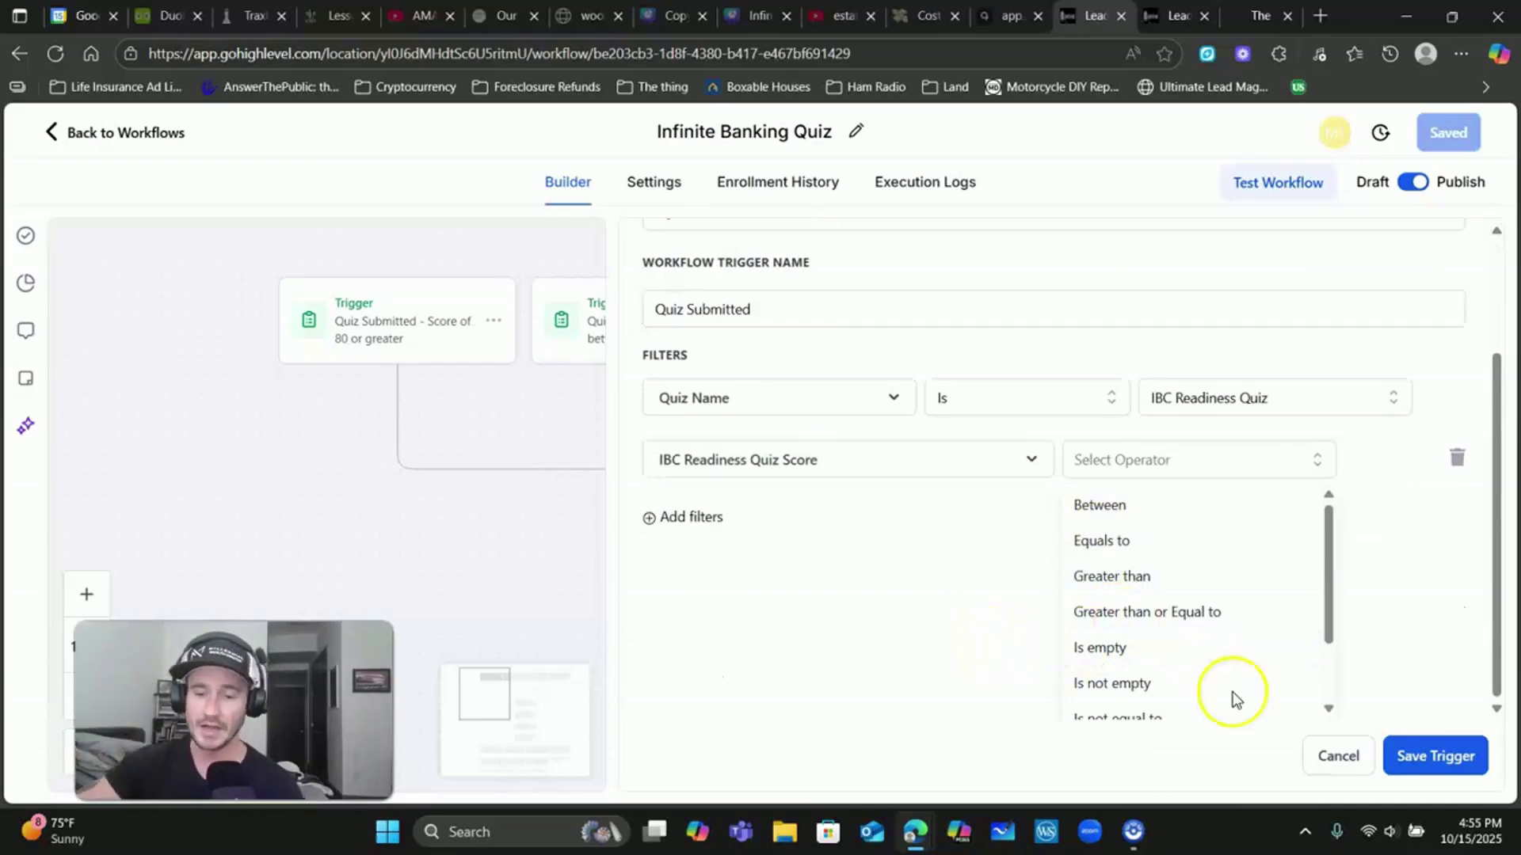
pyautogui.scroll(-2, 1233, 697)
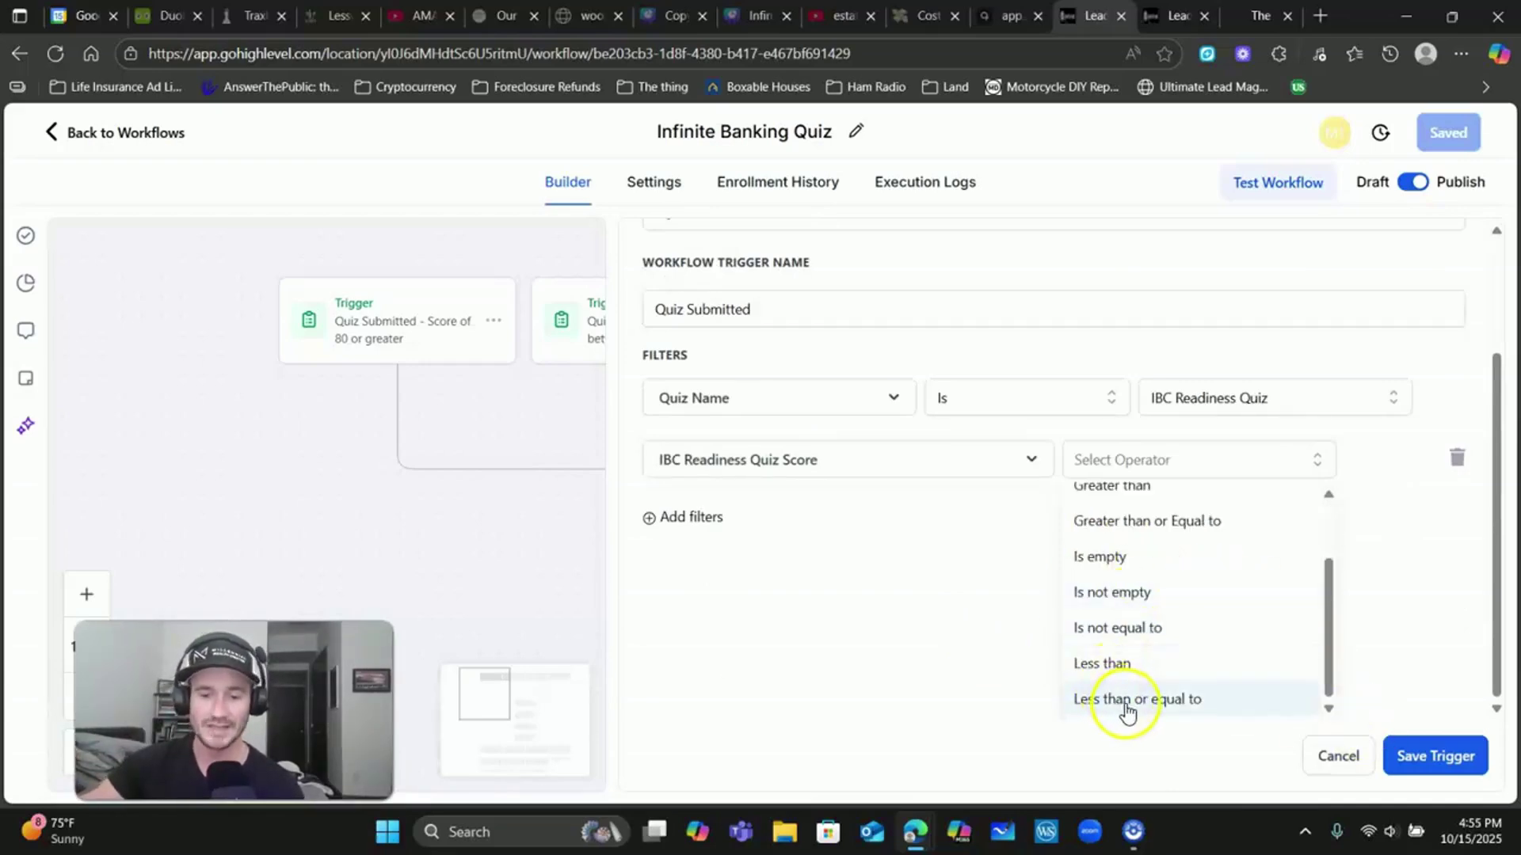
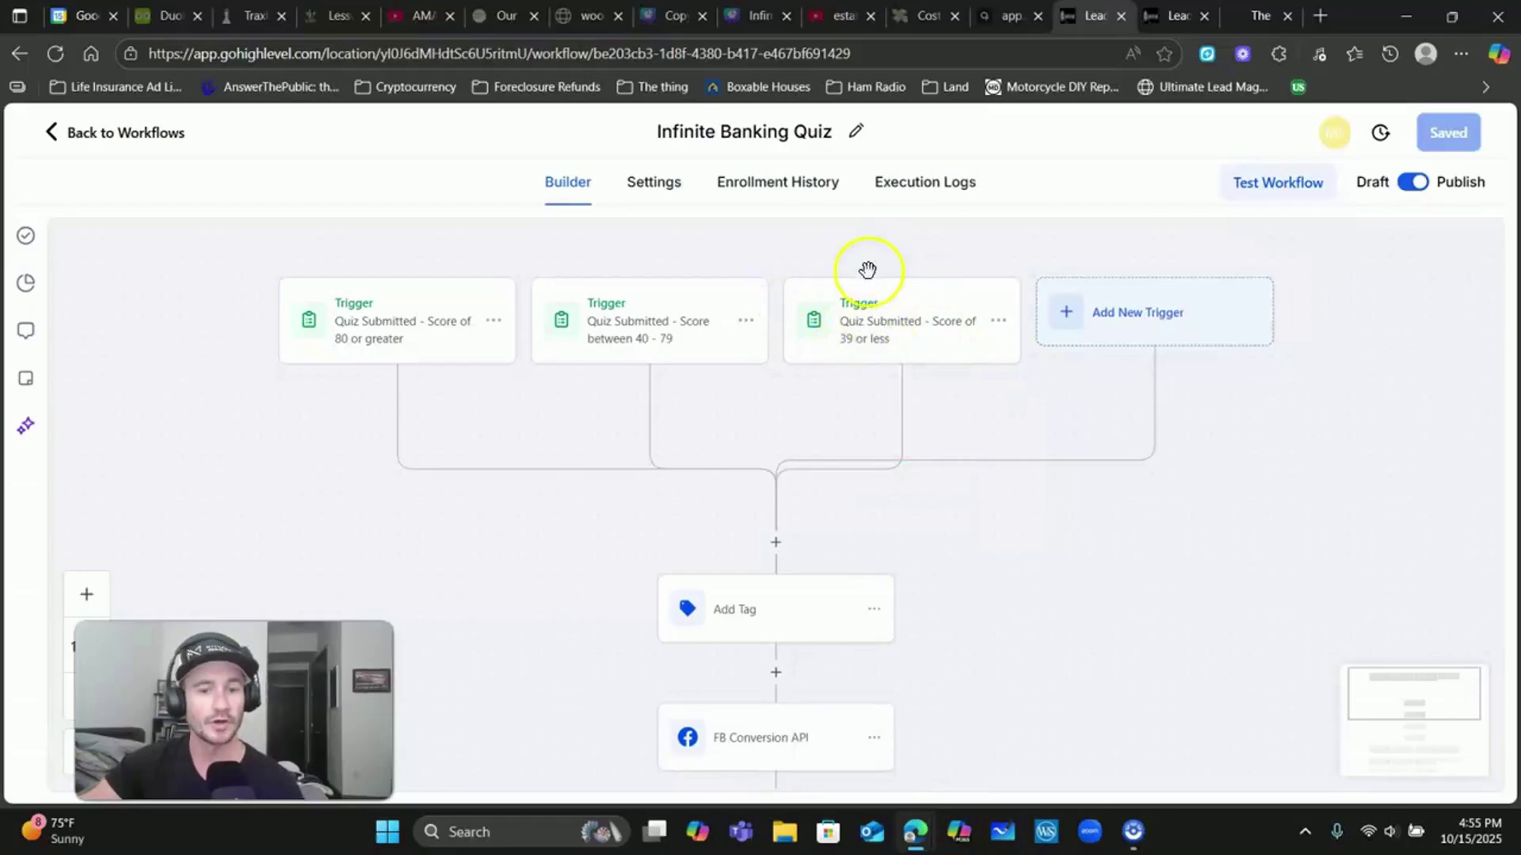
# Step: Open the existing trigger for scores of 39 or less, review its name and filters, and cancel without changes
pyautogui.click(878, 324)
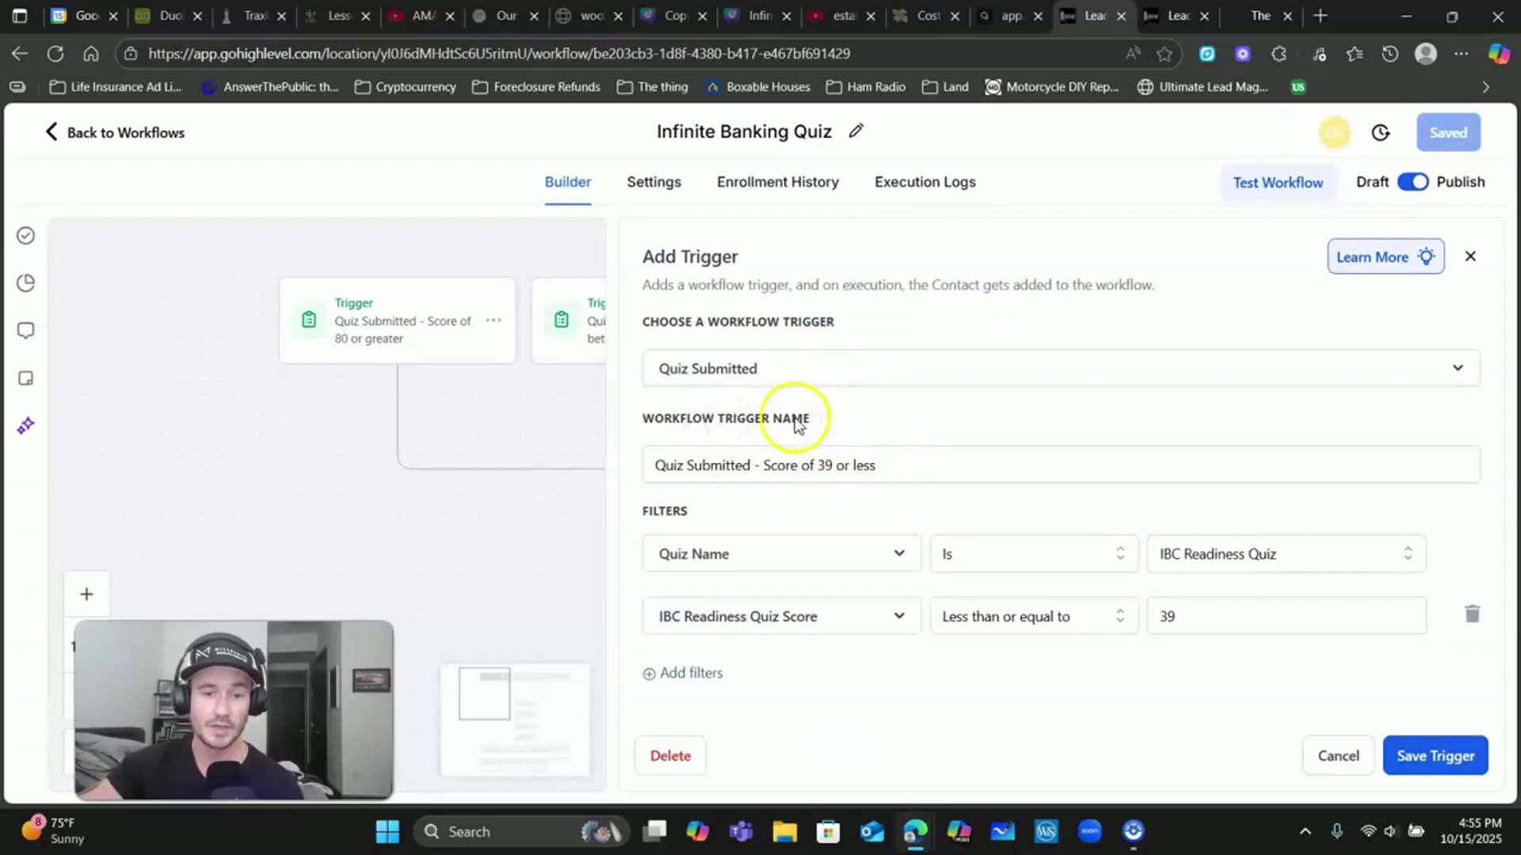
pyautogui.moveTo(801, 418)
pyautogui.mouseDown()
pyautogui.moveTo(640, 421)
pyautogui.moveTo(786, 423)
pyautogui.mouseUp()
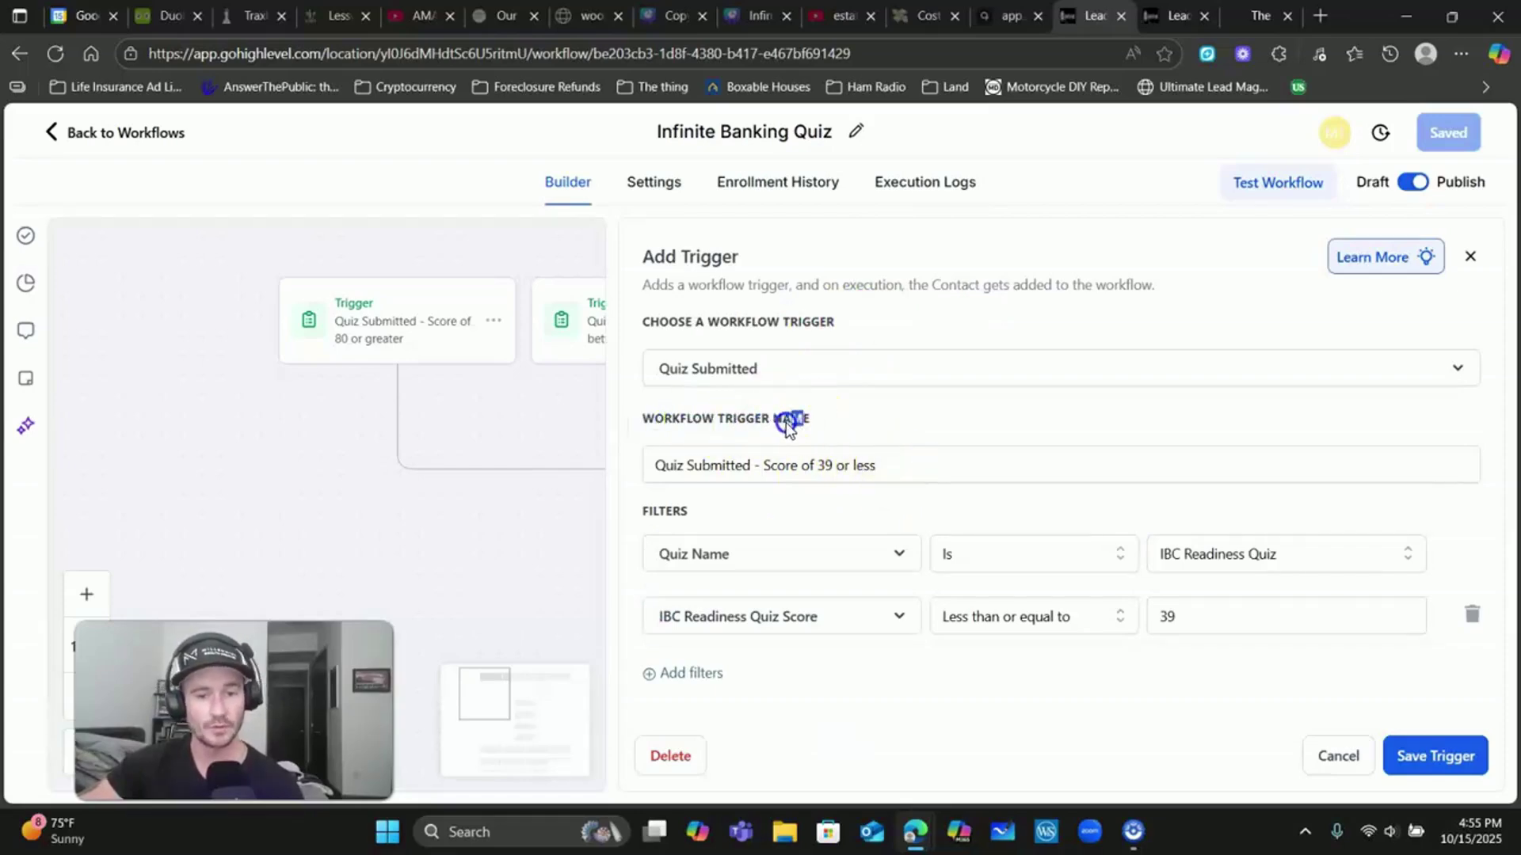
pyautogui.click(906, 467)
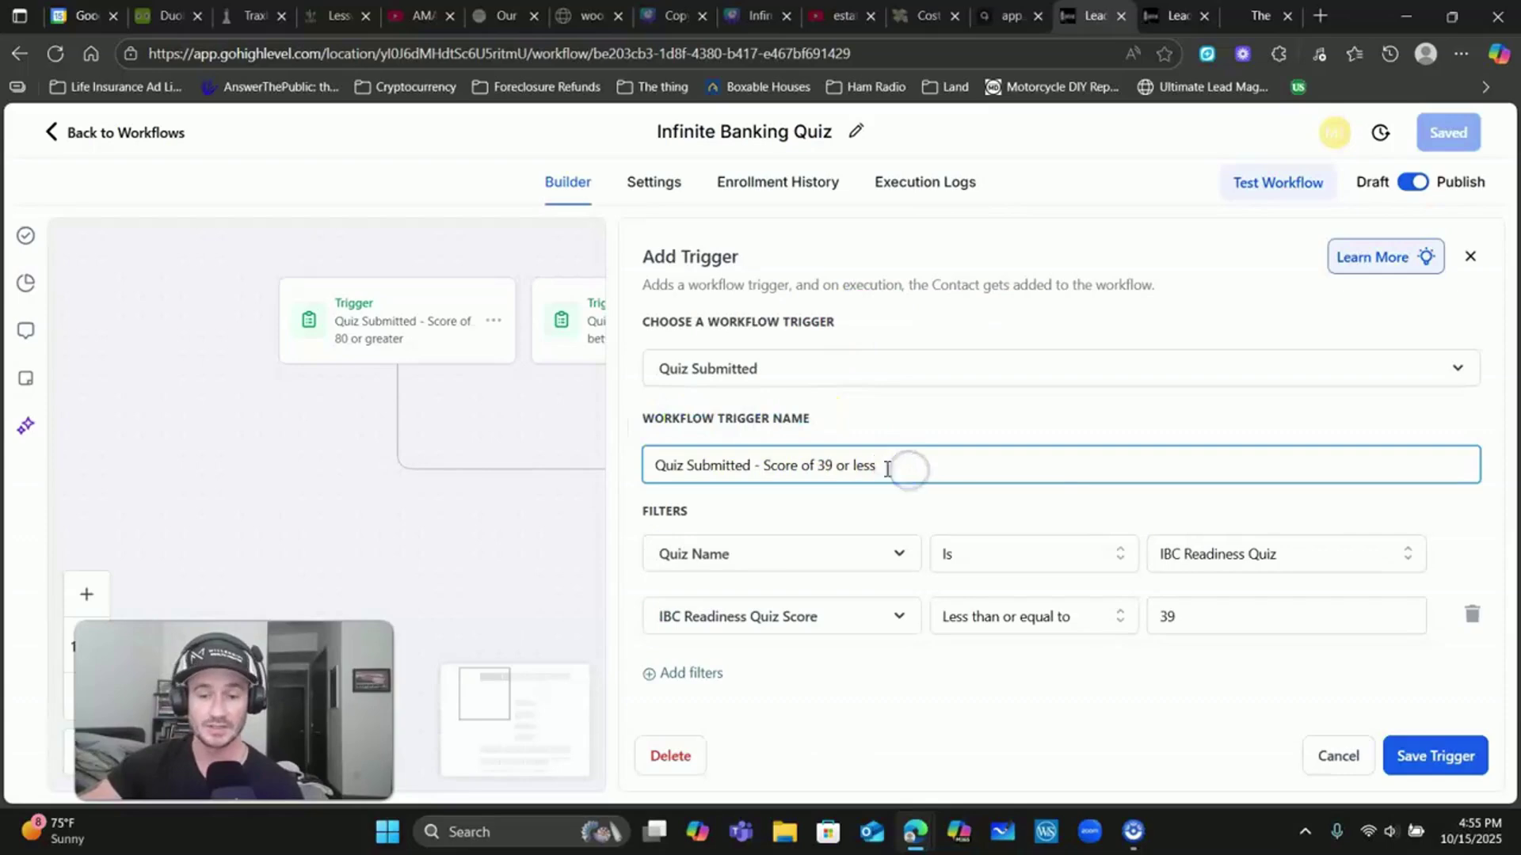
pyautogui.click(1355, 762)
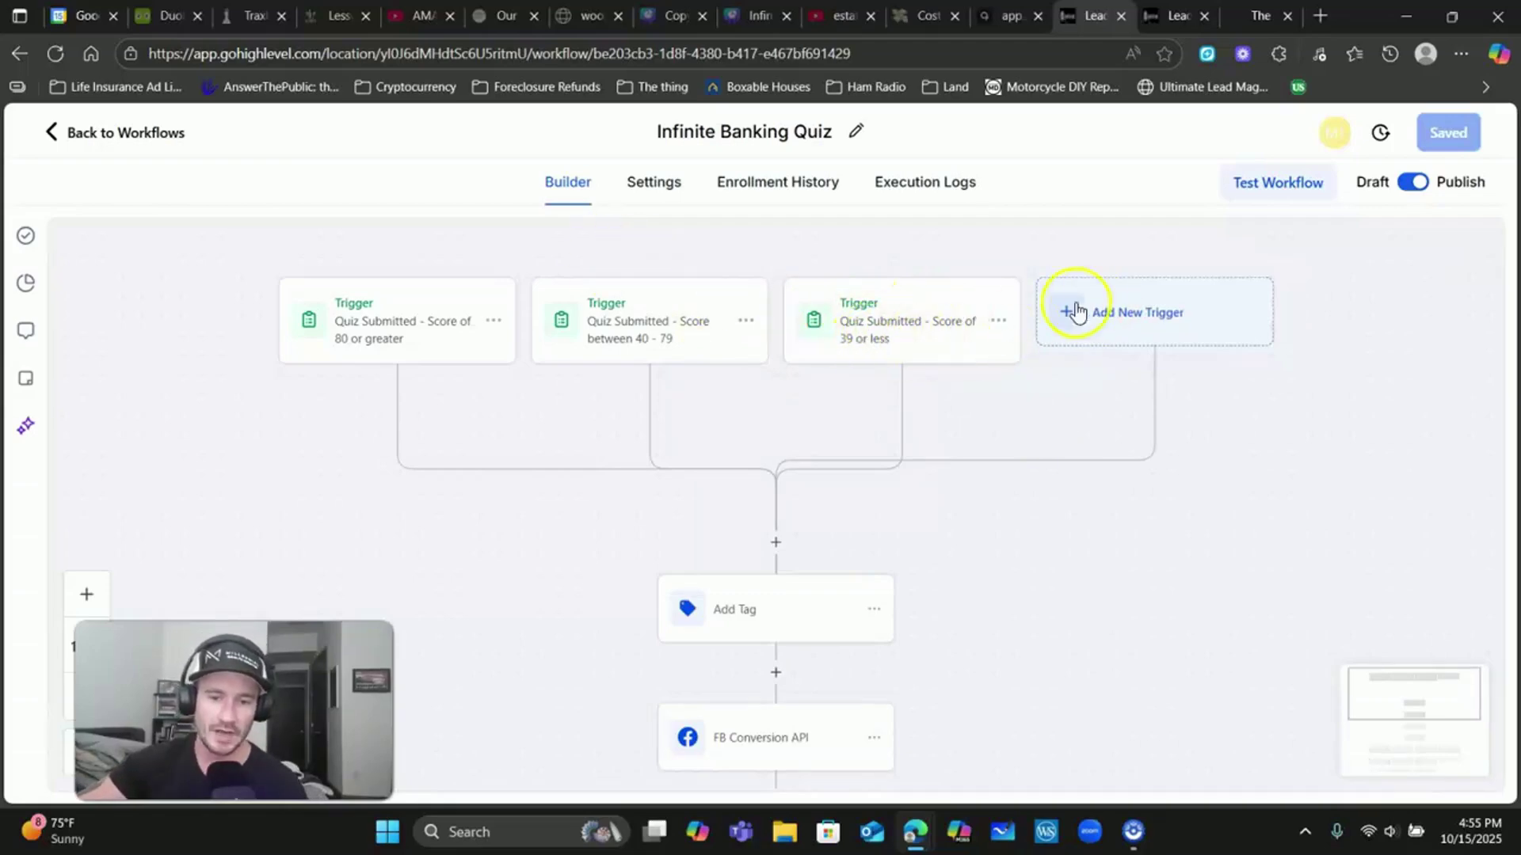
# Step: Create another Quiz Submitted trigger with a filter requiring Quiz Name to be IBC Readiness Quiz
pyautogui.click(1129, 315)
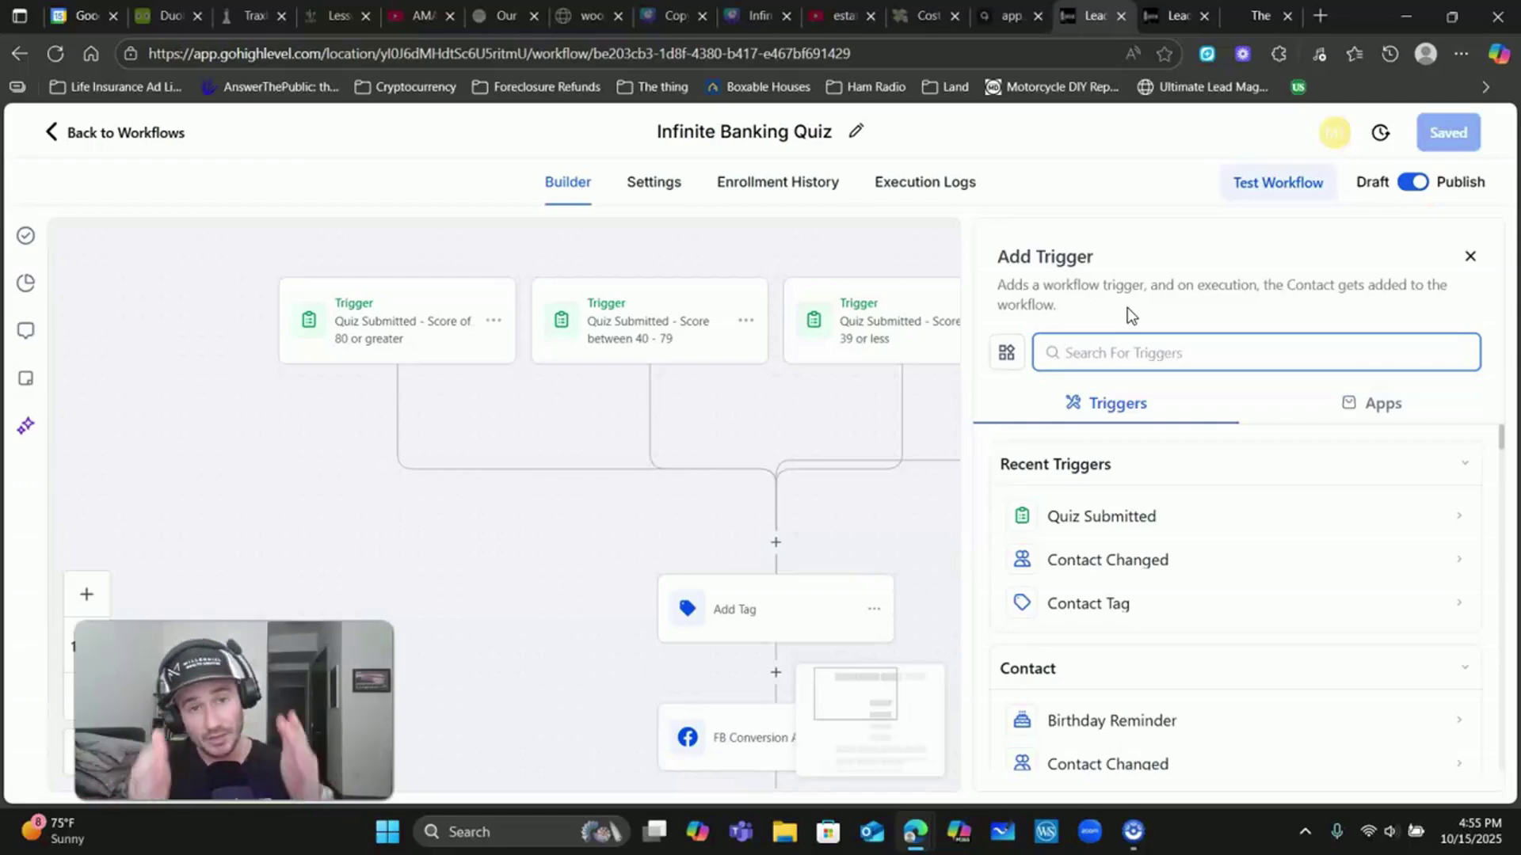
pyautogui.click(1129, 511)
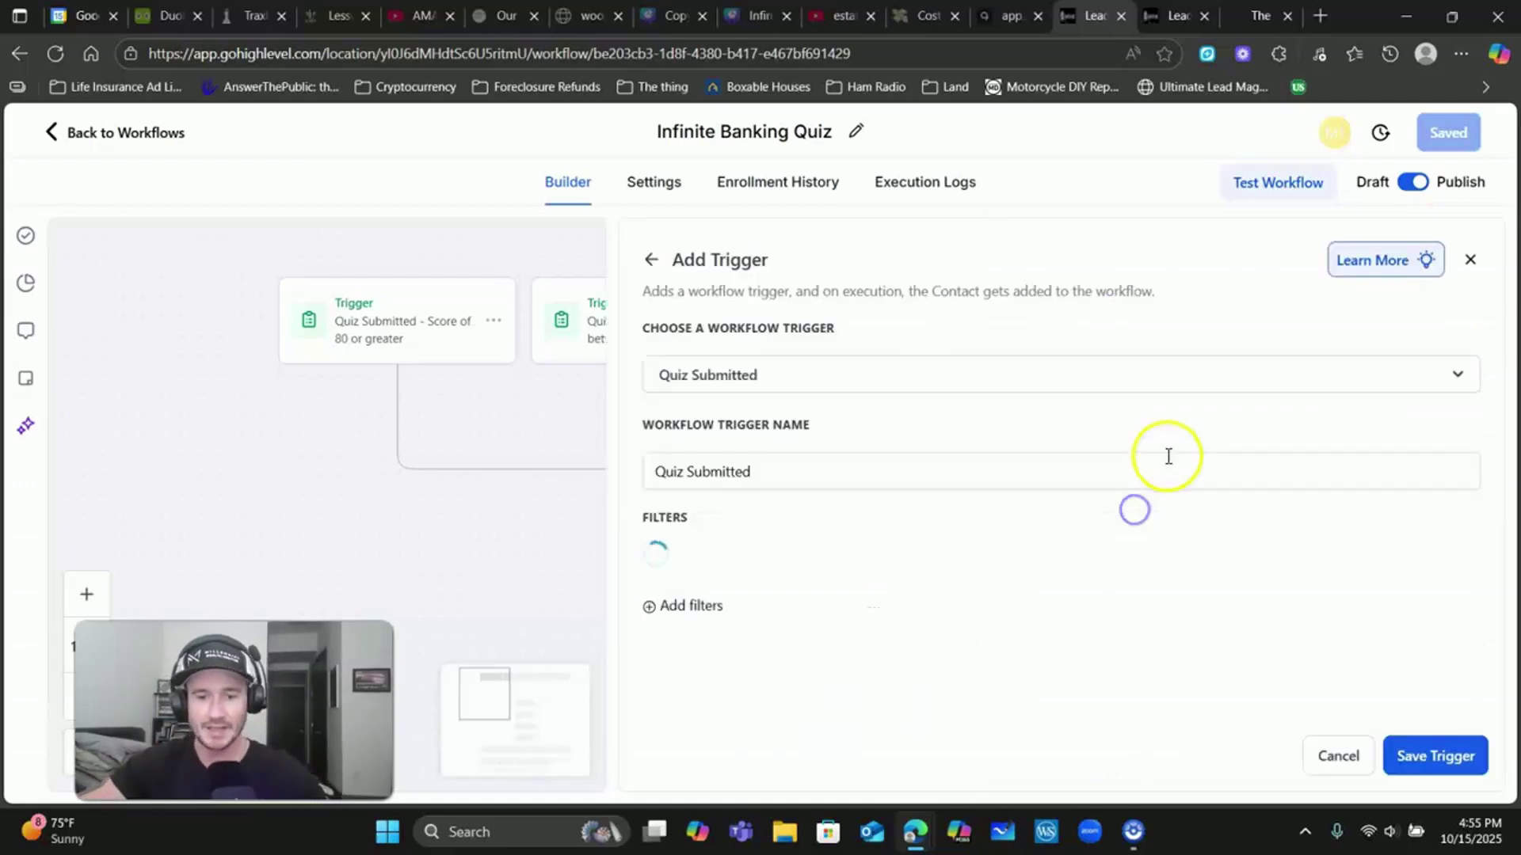
pyautogui.click(1113, 561)
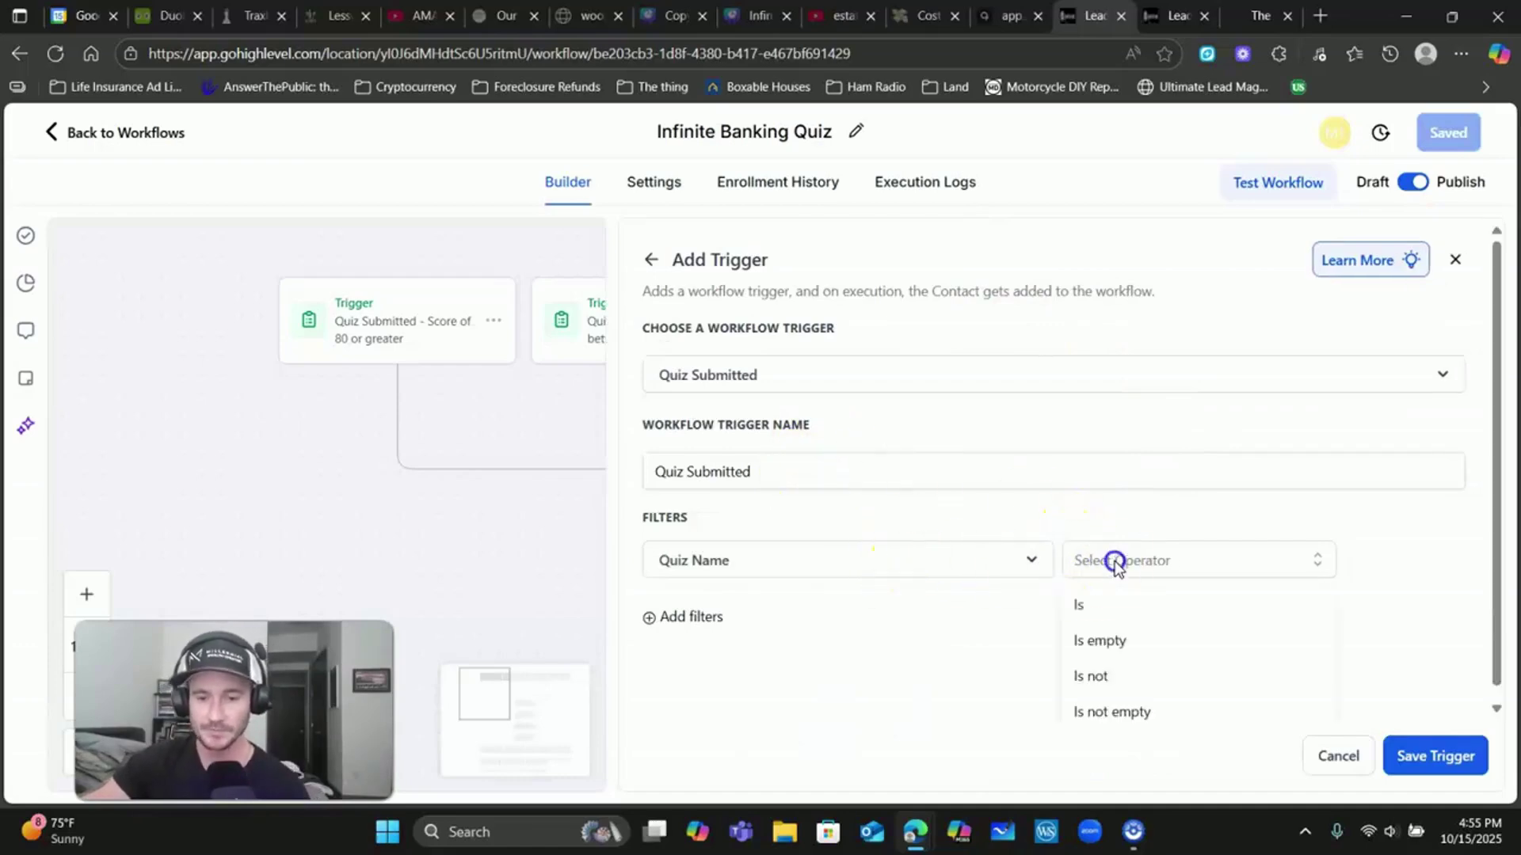
pyautogui.click(1101, 606)
pyautogui.click(1228, 564)
pyautogui.click(1206, 652)
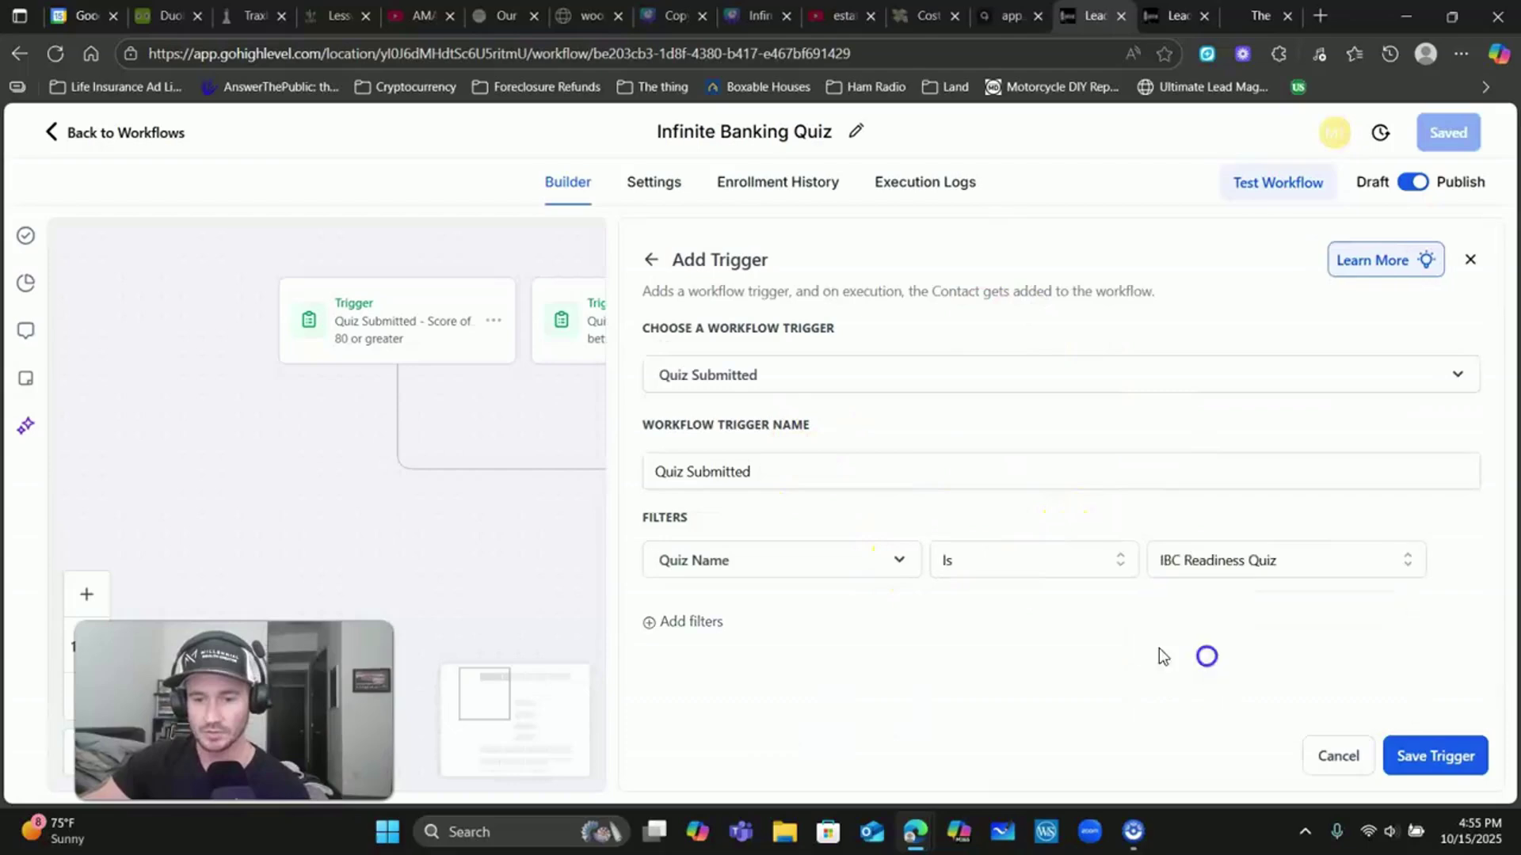
# Step: Add a second filter to the new trigger on IBC Readiness Quiz Score with the Between operator
pyautogui.click(699, 622)
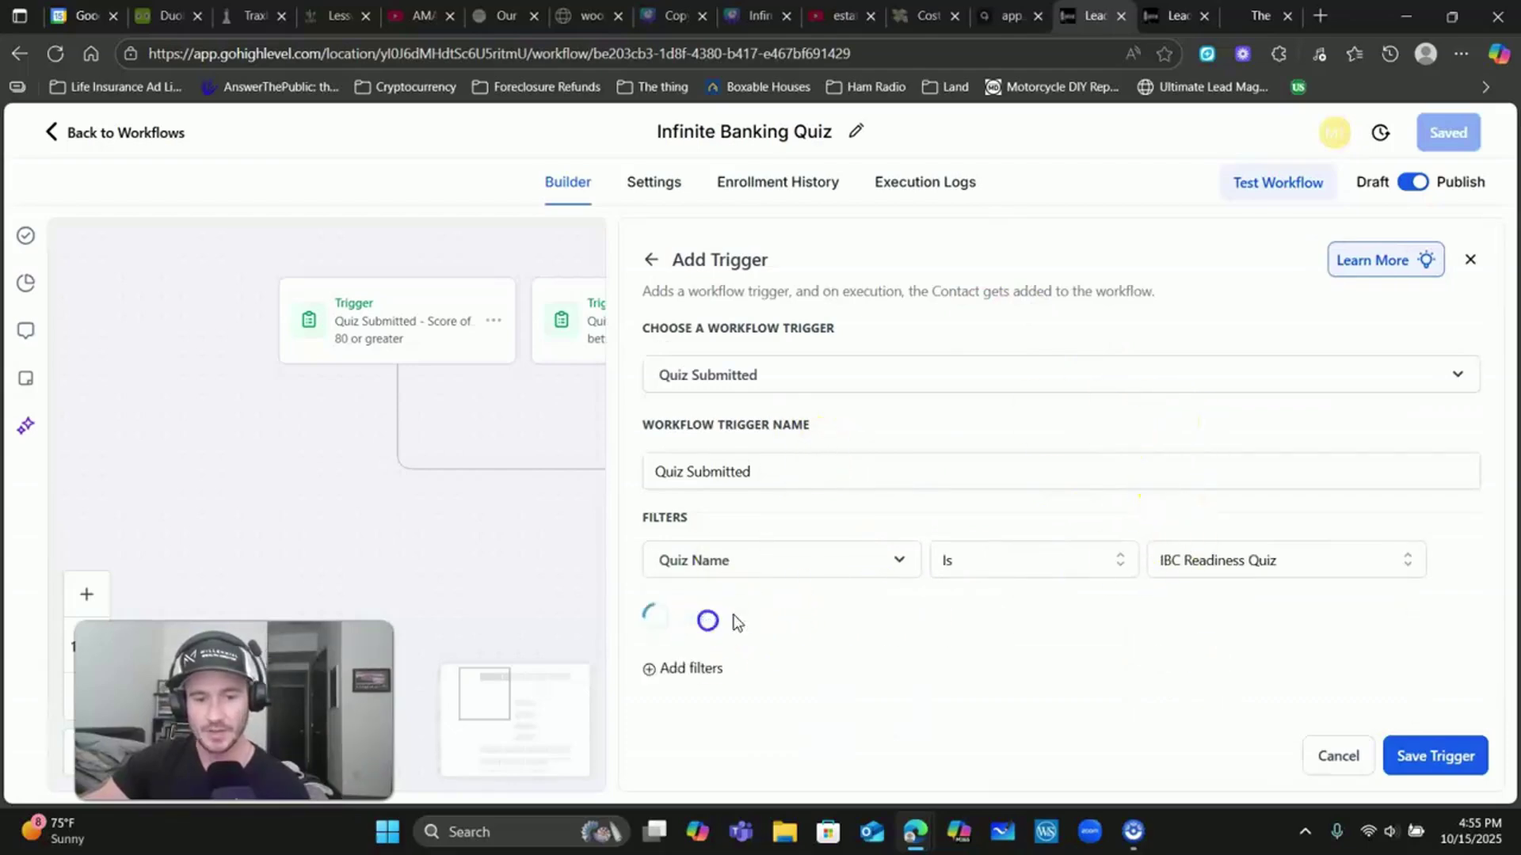
pyautogui.click(815, 615)
pyautogui.scroll(-3, 924, 407)
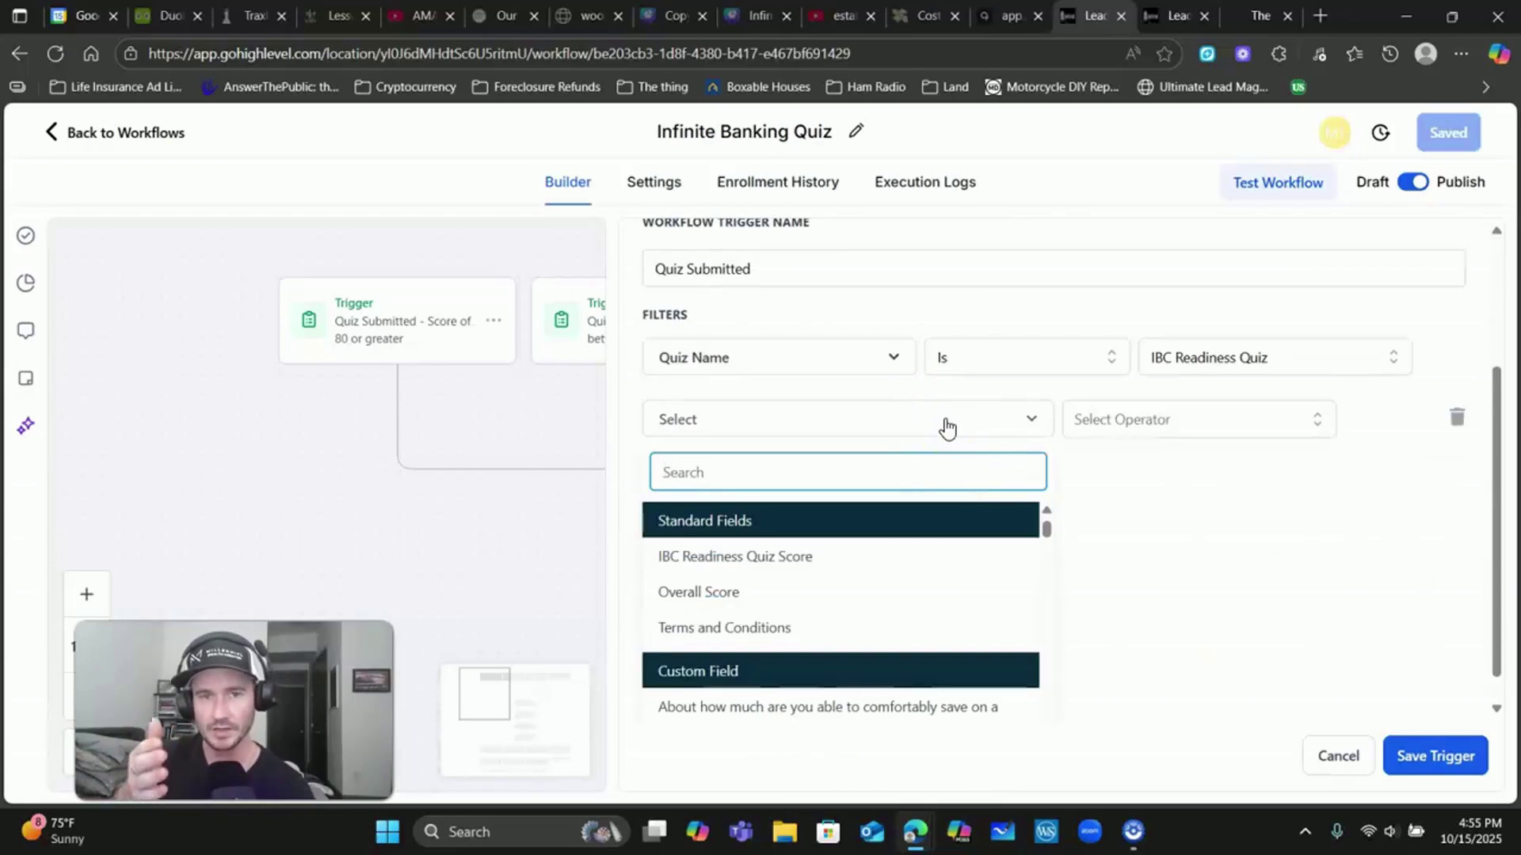
pyautogui.click(774, 560)
pyautogui.click(1108, 611)
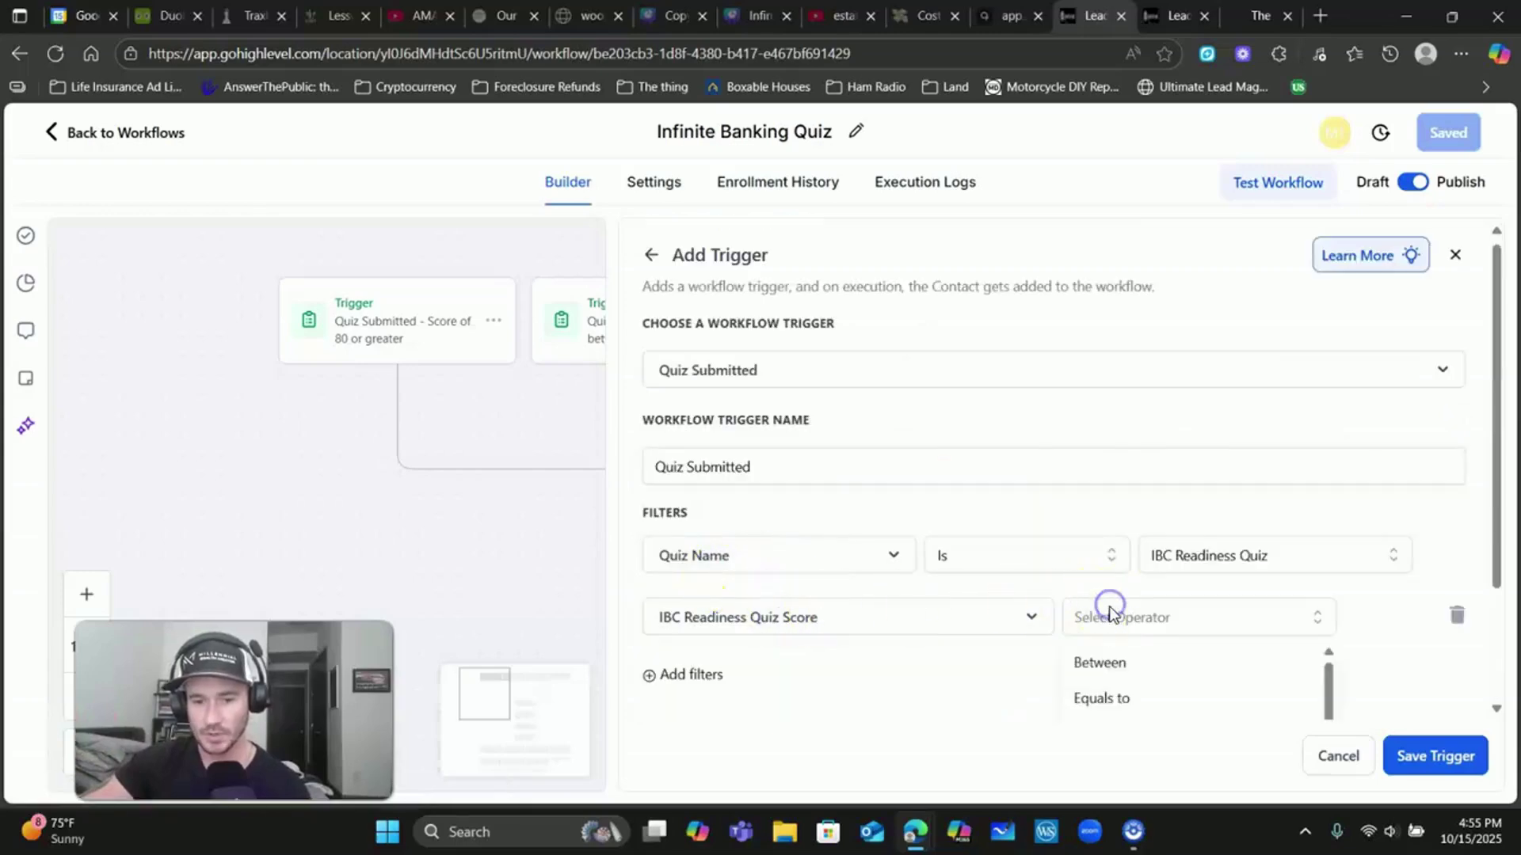
pyautogui.click(1103, 666)
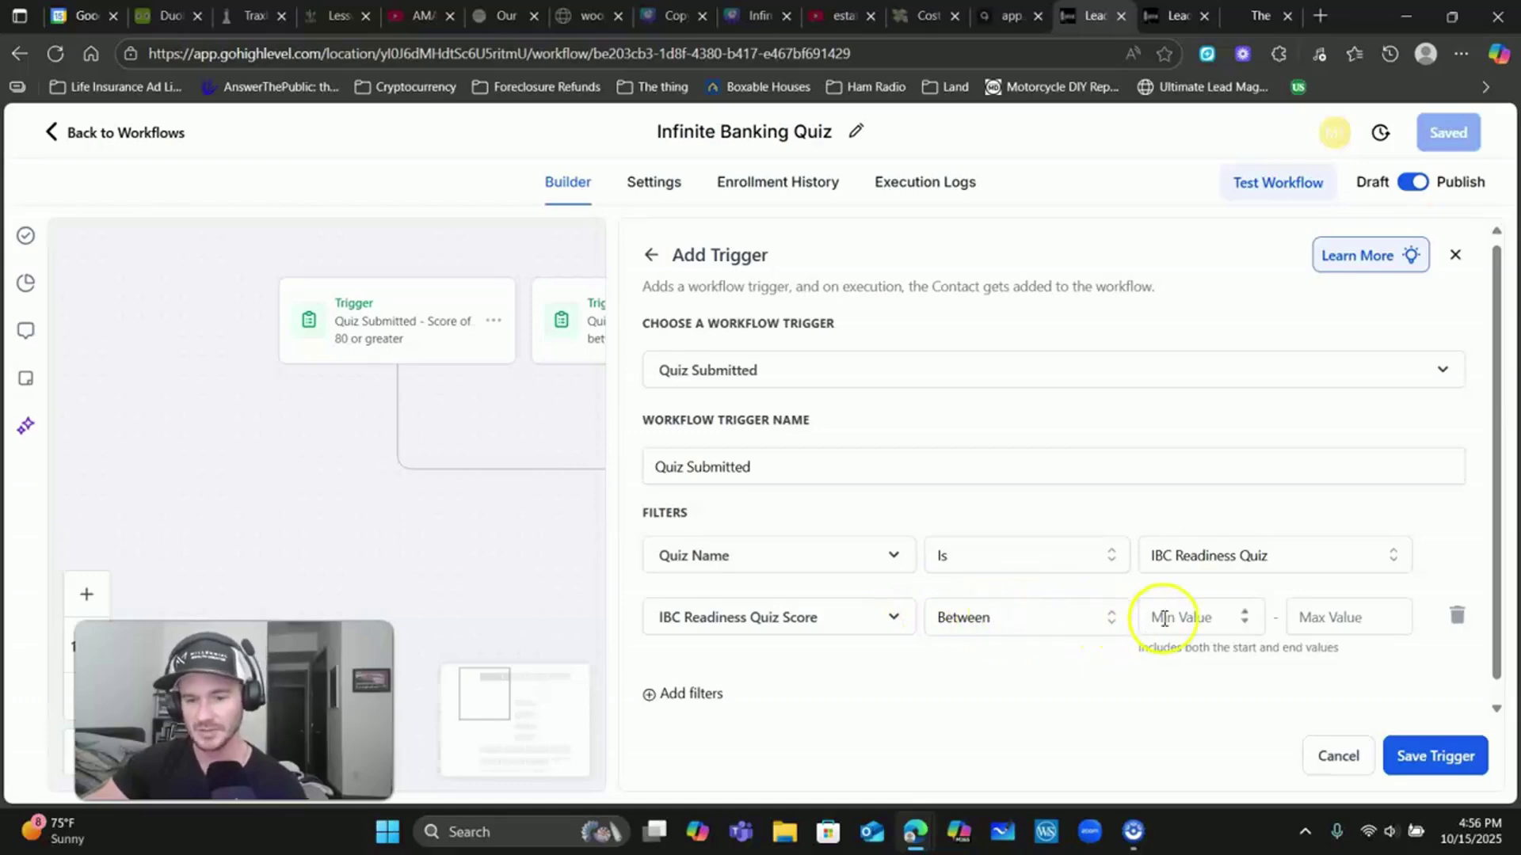
# Step: Set the quiz score range to 40 through 79, and discard the new trigger without saving
pyautogui.click(1206, 610)
pyautogui.write('40')
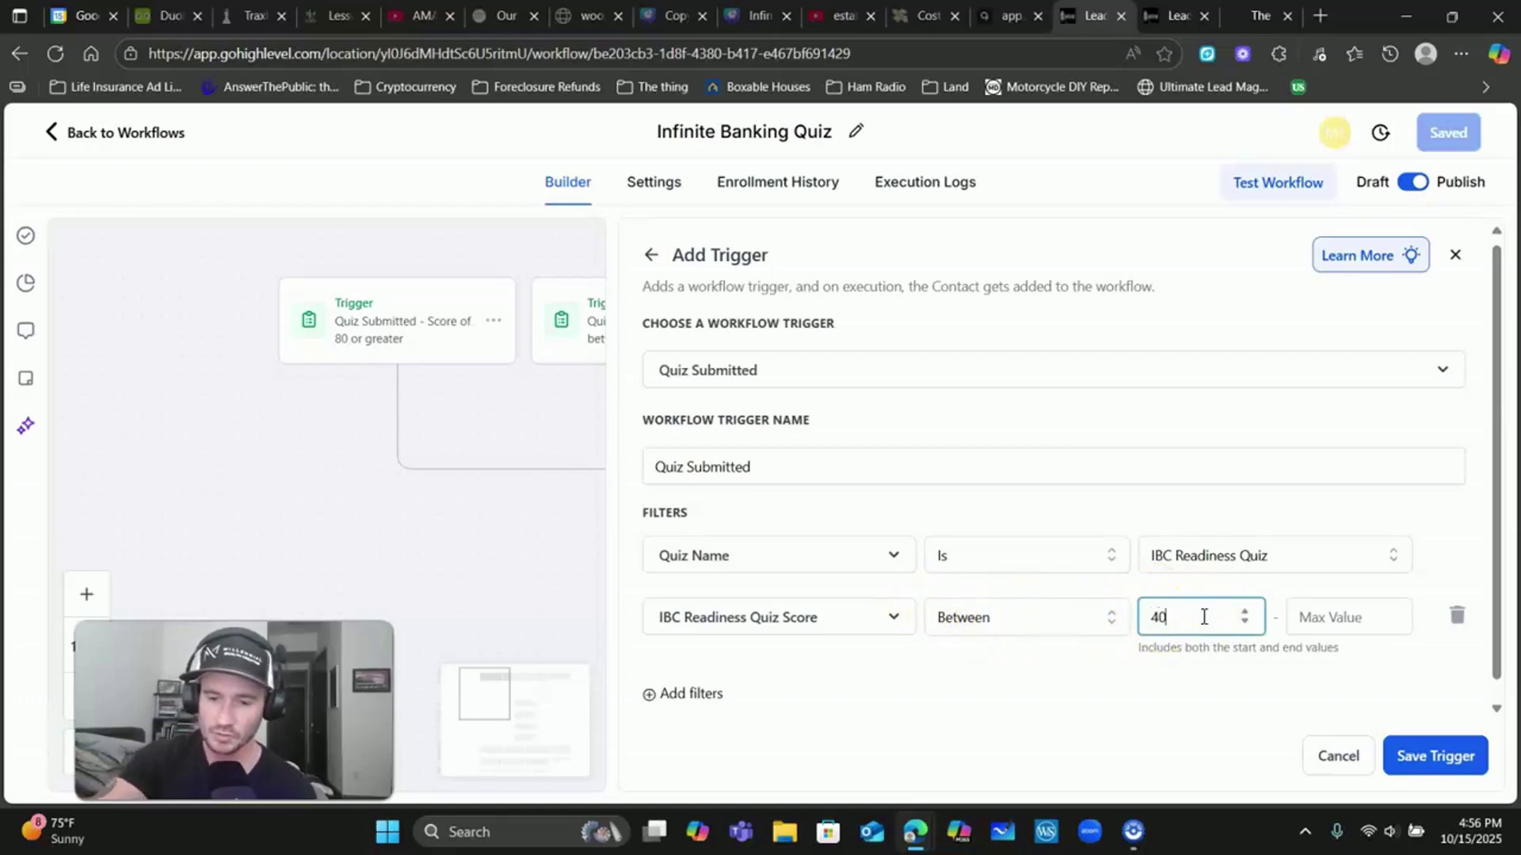
pyautogui.click(1327, 621)
pyautogui.write('79')
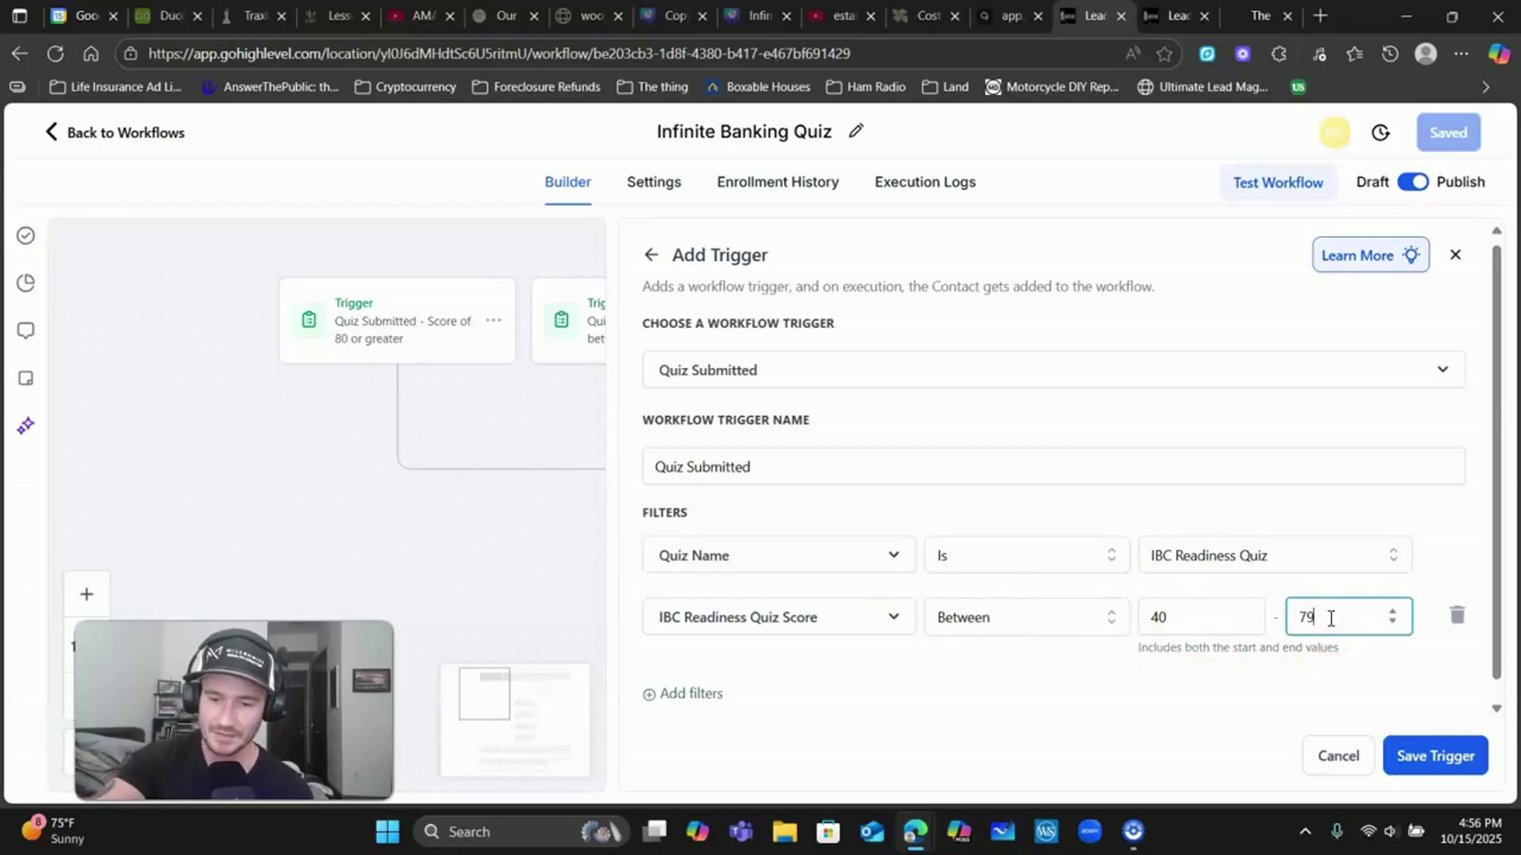
pyautogui.click(1339, 757)
pyautogui.click(871, 515)
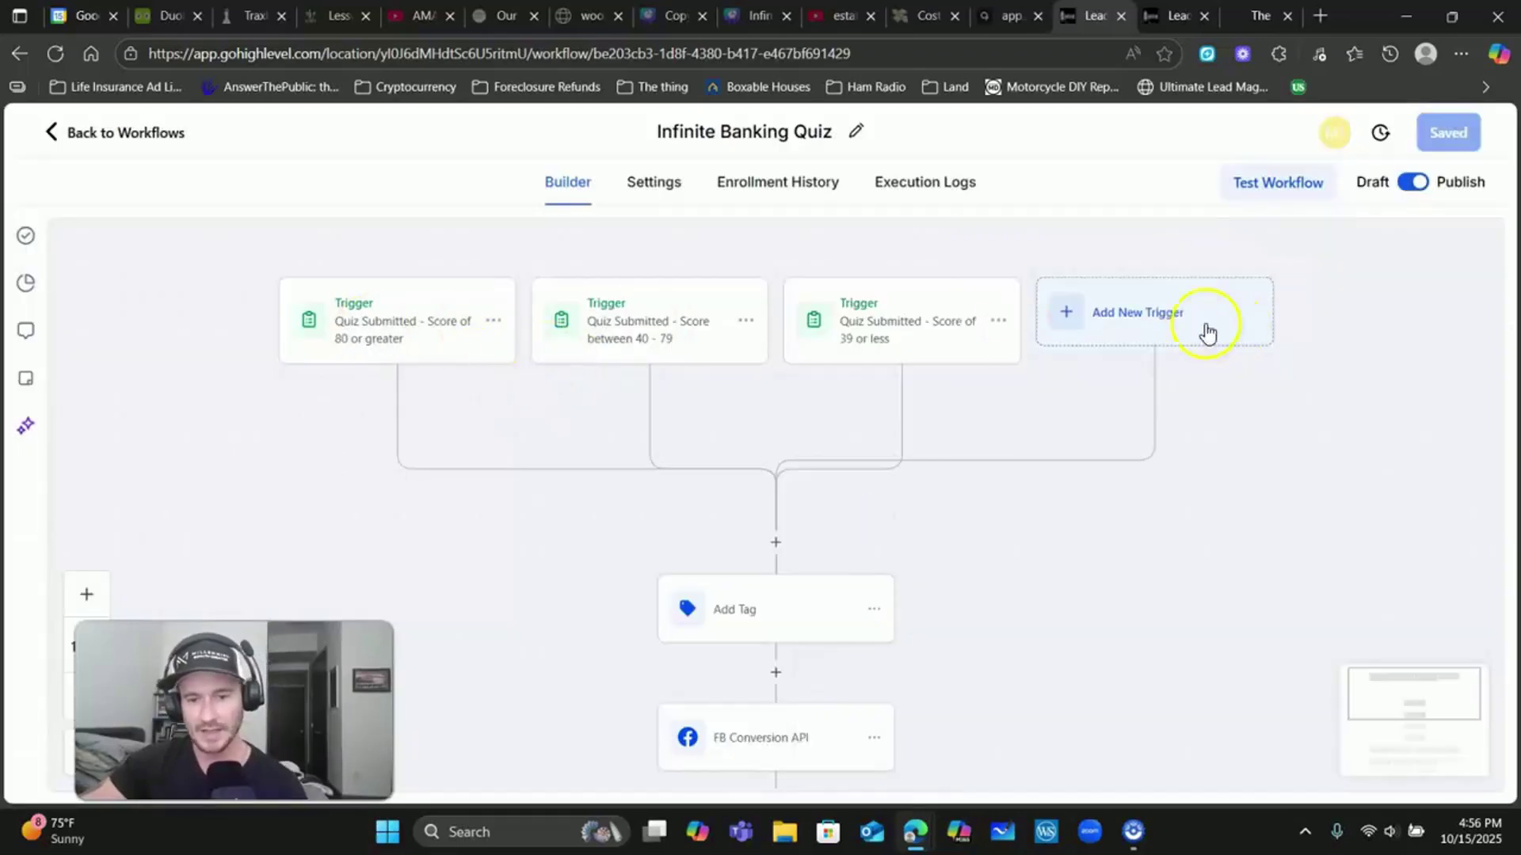
# Step: Start a new Quiz Submitted trigger with a filter requiring Quiz Name to be IBC Readiness Quiz
pyautogui.click(1073, 328)
pyautogui.click(1125, 516)
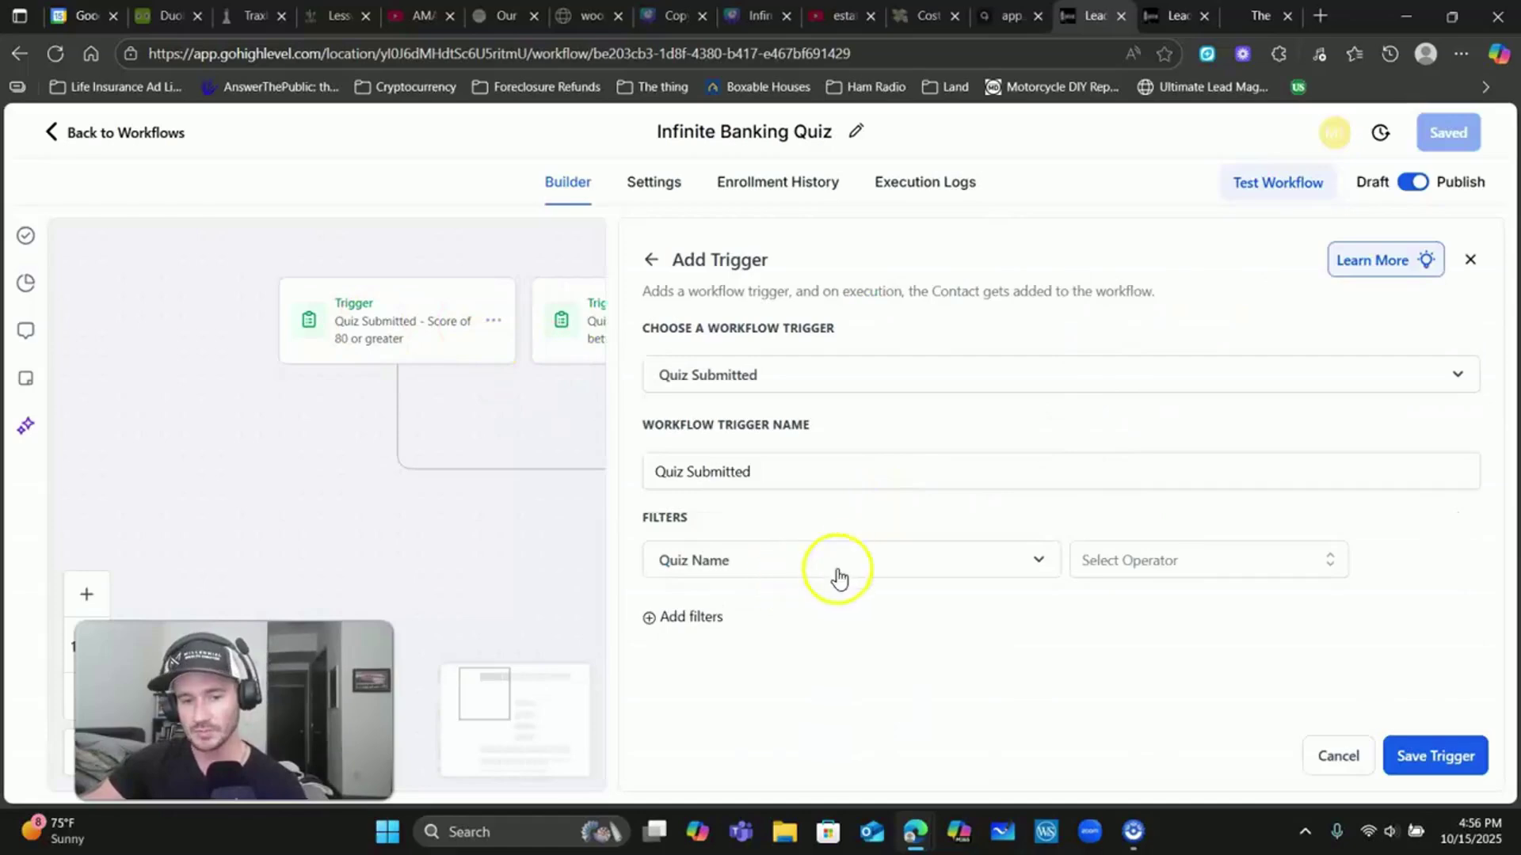
pyautogui.click(1171, 560)
pyautogui.click(1108, 606)
pyautogui.click(1289, 567)
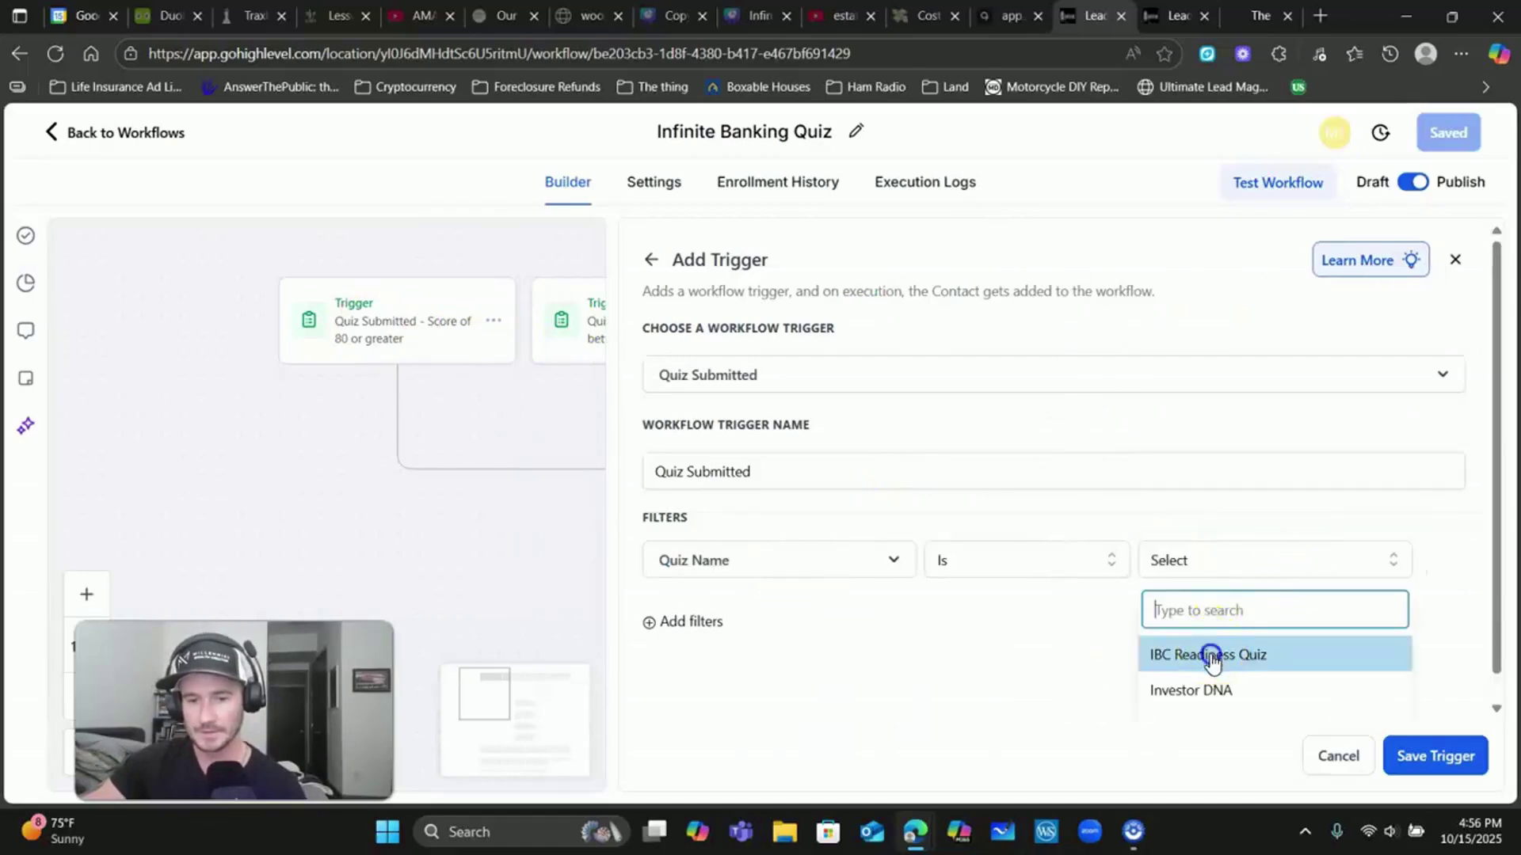
pyautogui.click(1212, 652)
# Step: Add a filter for IBC Readiness Quiz Score Greater than or Equal to 80, and discard the trigger without saving
pyautogui.click(715, 626)
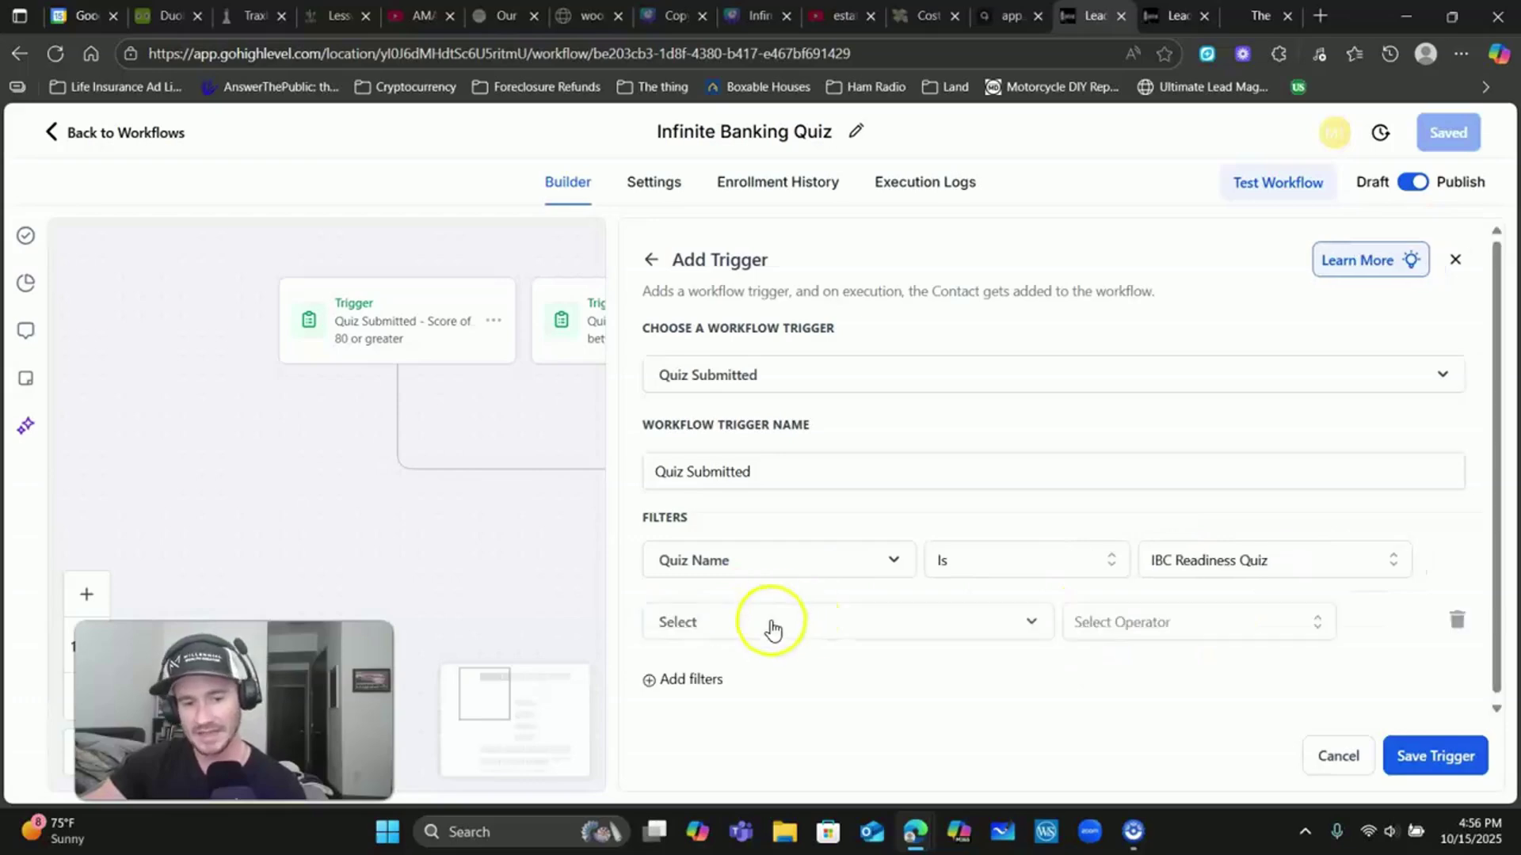
pyautogui.click(771, 623)
pyautogui.click(808, 525)
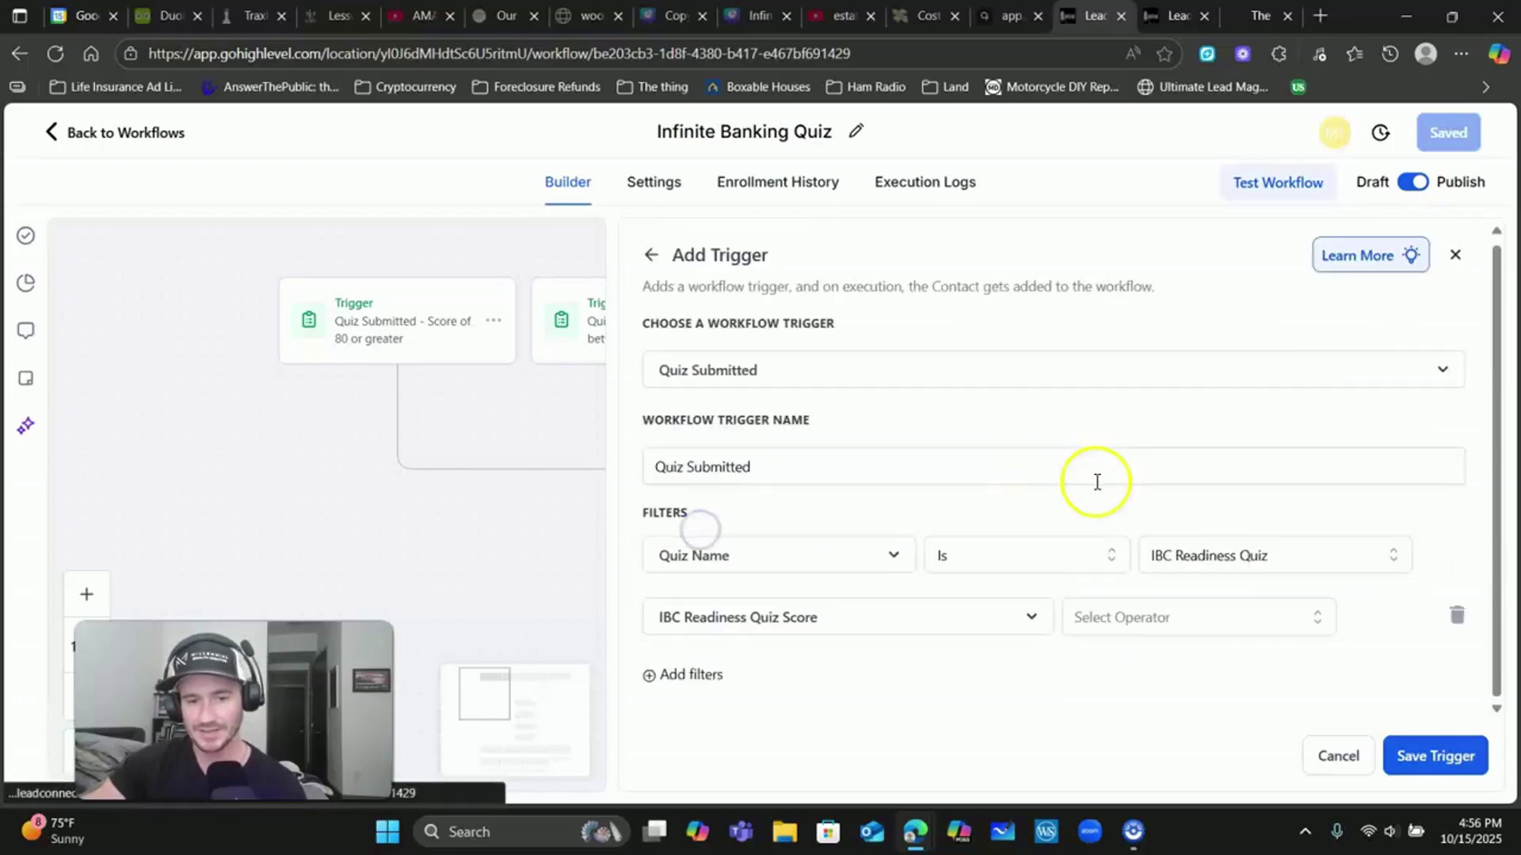
pyautogui.click(1133, 612)
pyautogui.scroll(-3, 1101, 696)
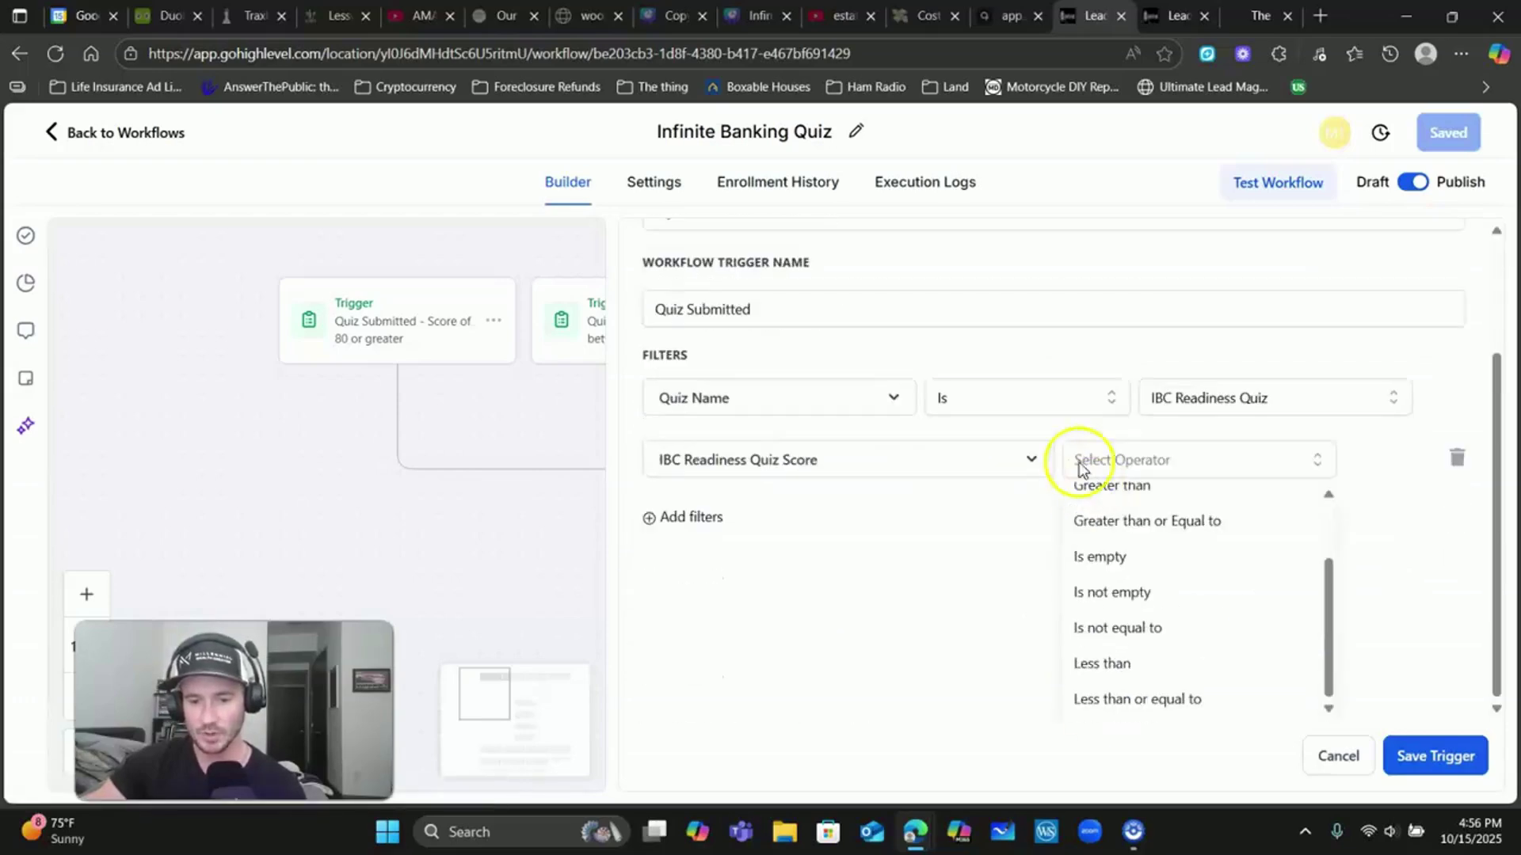
pyautogui.click(1153, 527)
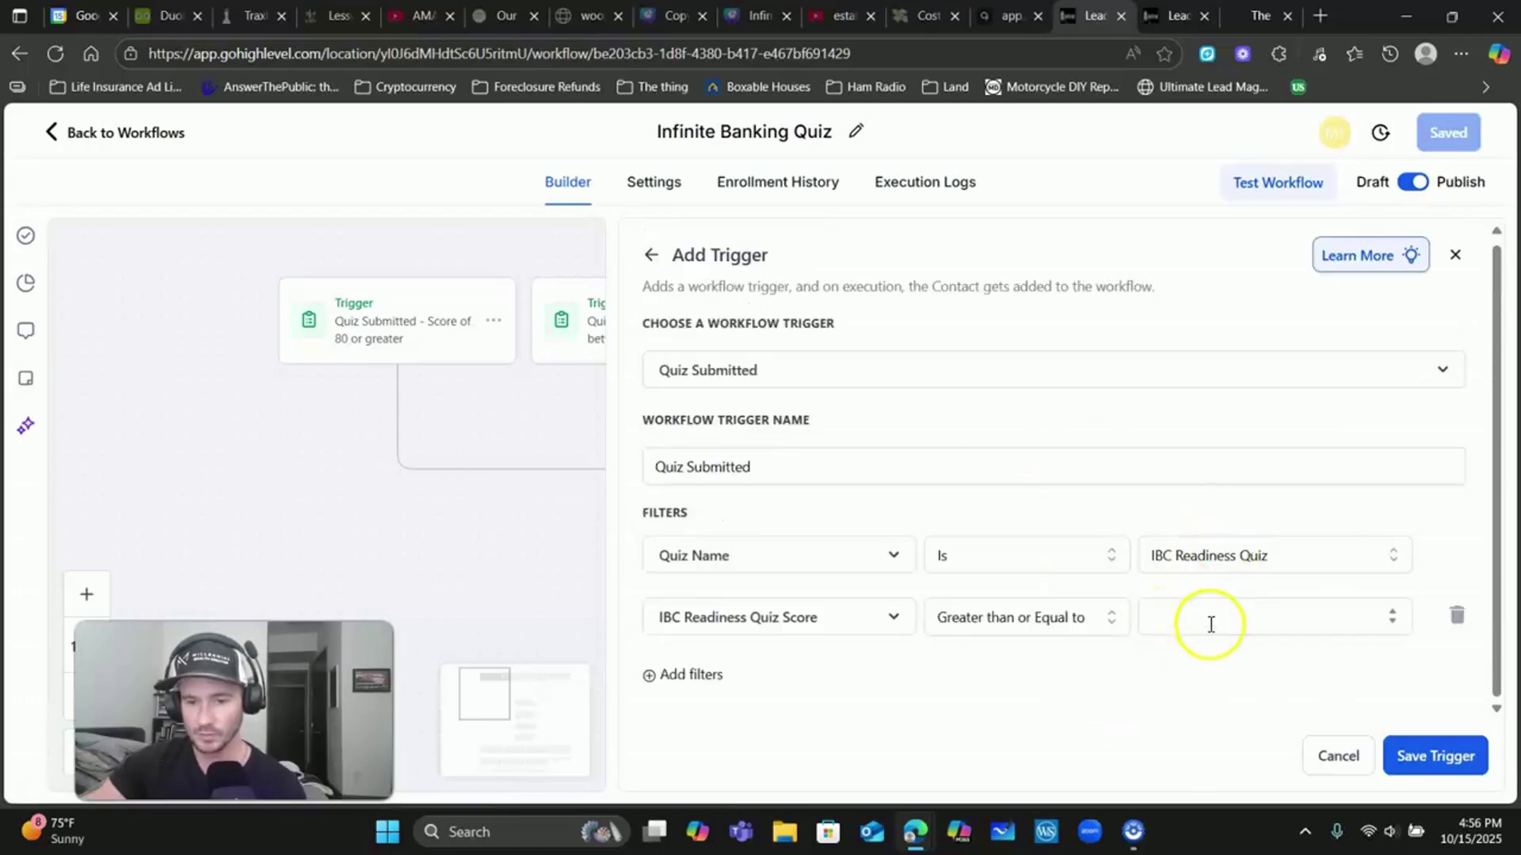
pyautogui.click(1210, 619)
pyautogui.write('80')
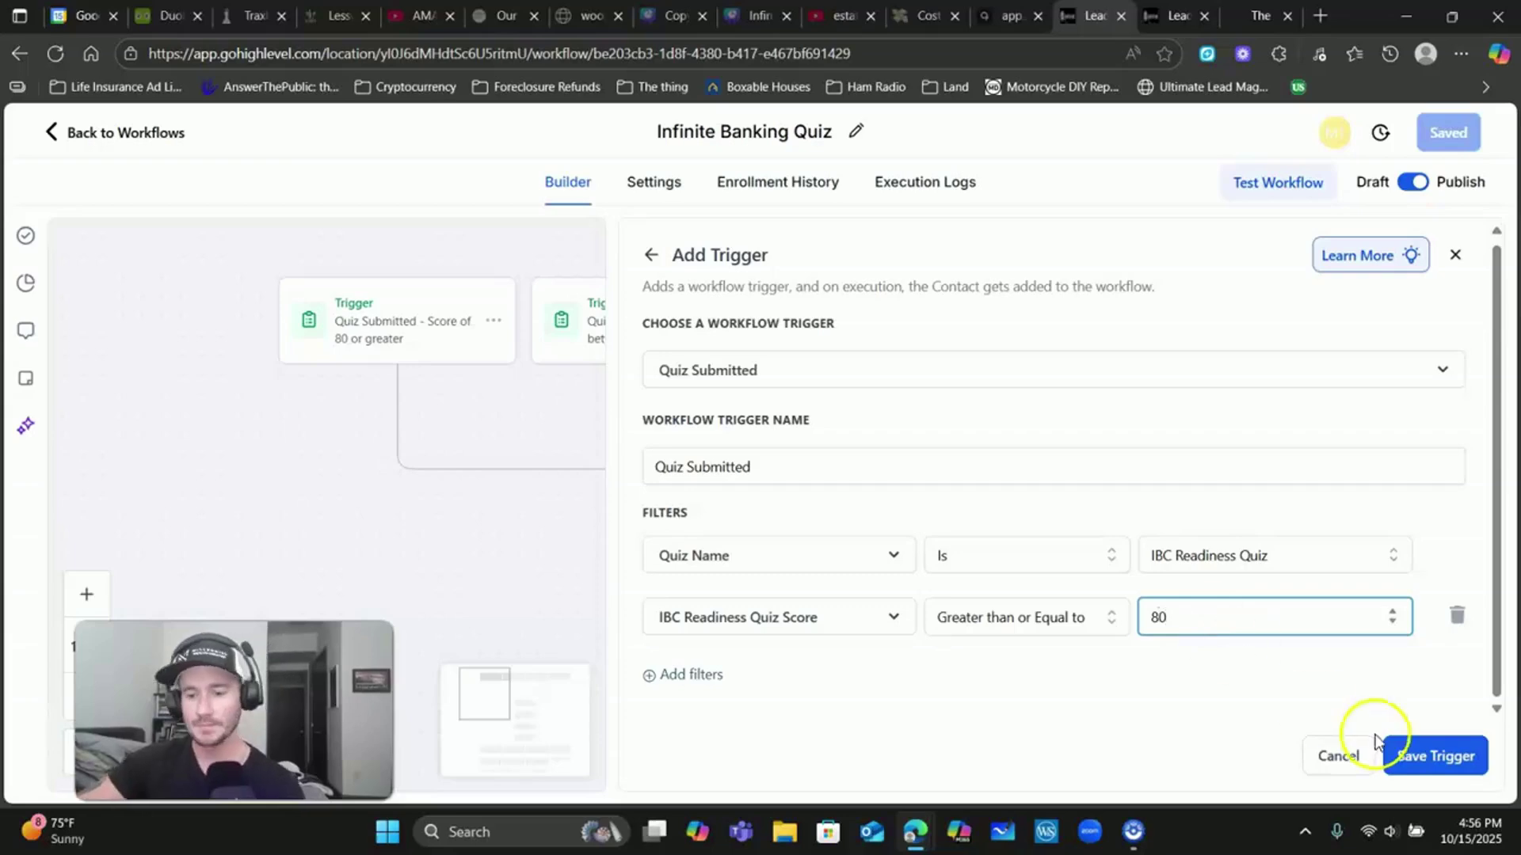
pyautogui.click(1339, 755)
pyautogui.click(866, 504)
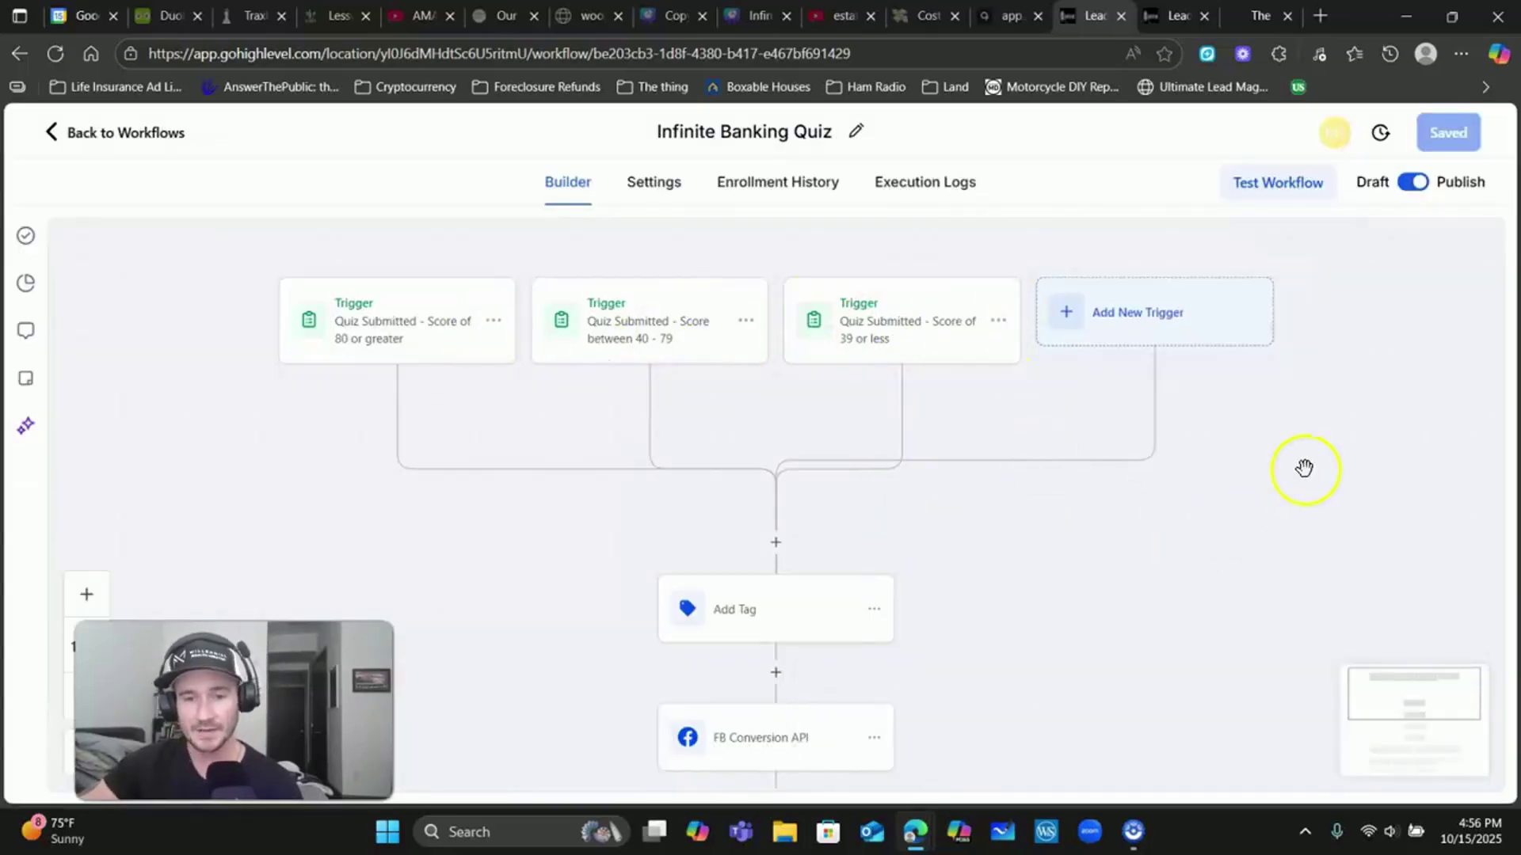
# Step: Open the existing Add Tag action, review its assigned tag, and close it without changes
pyautogui.scroll(-3, 994, 391)
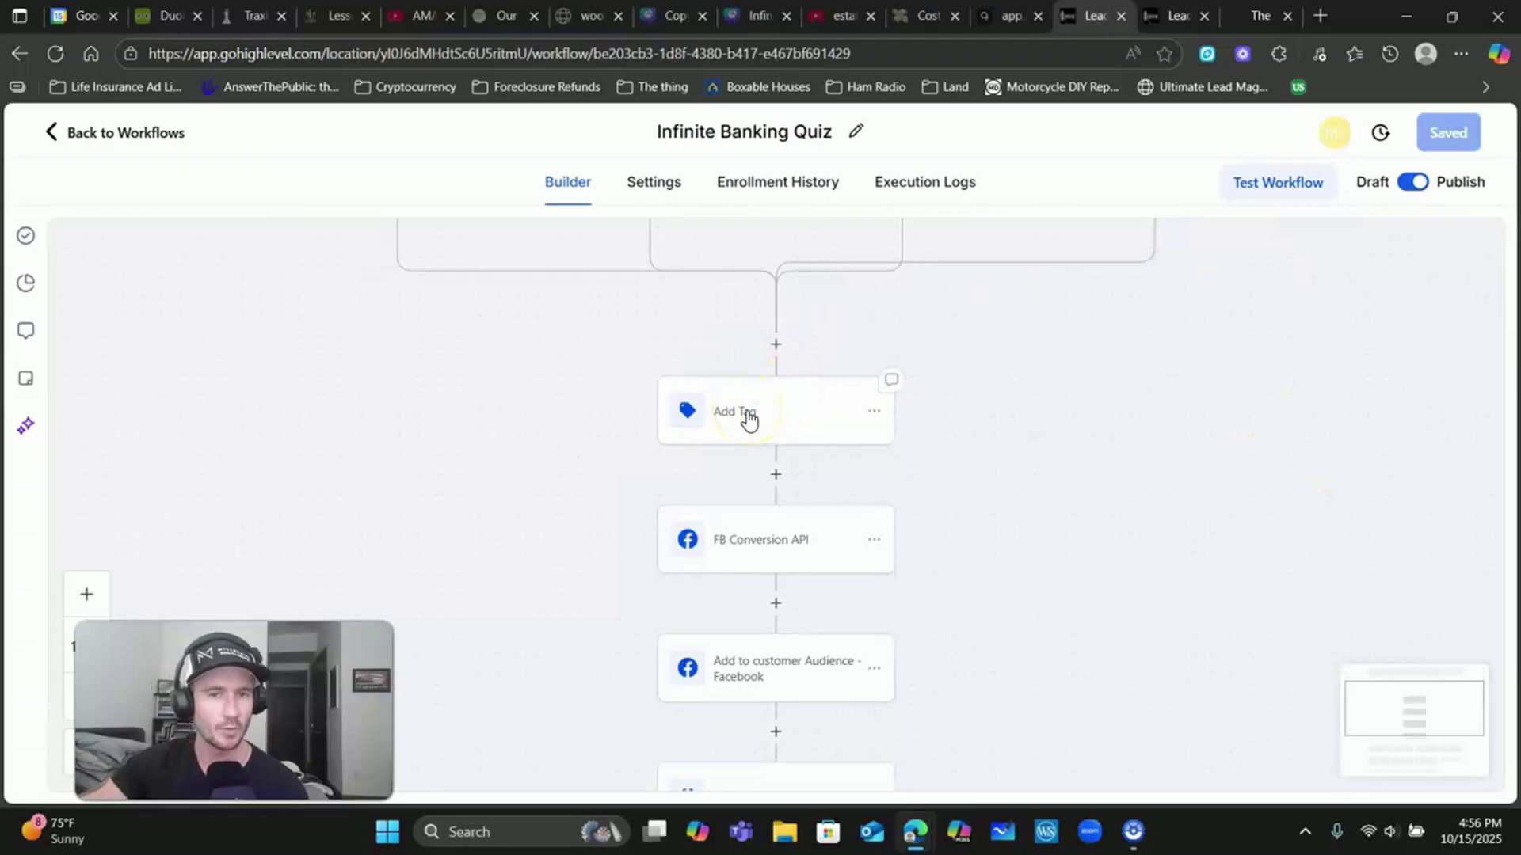
pyautogui.click(767, 400)
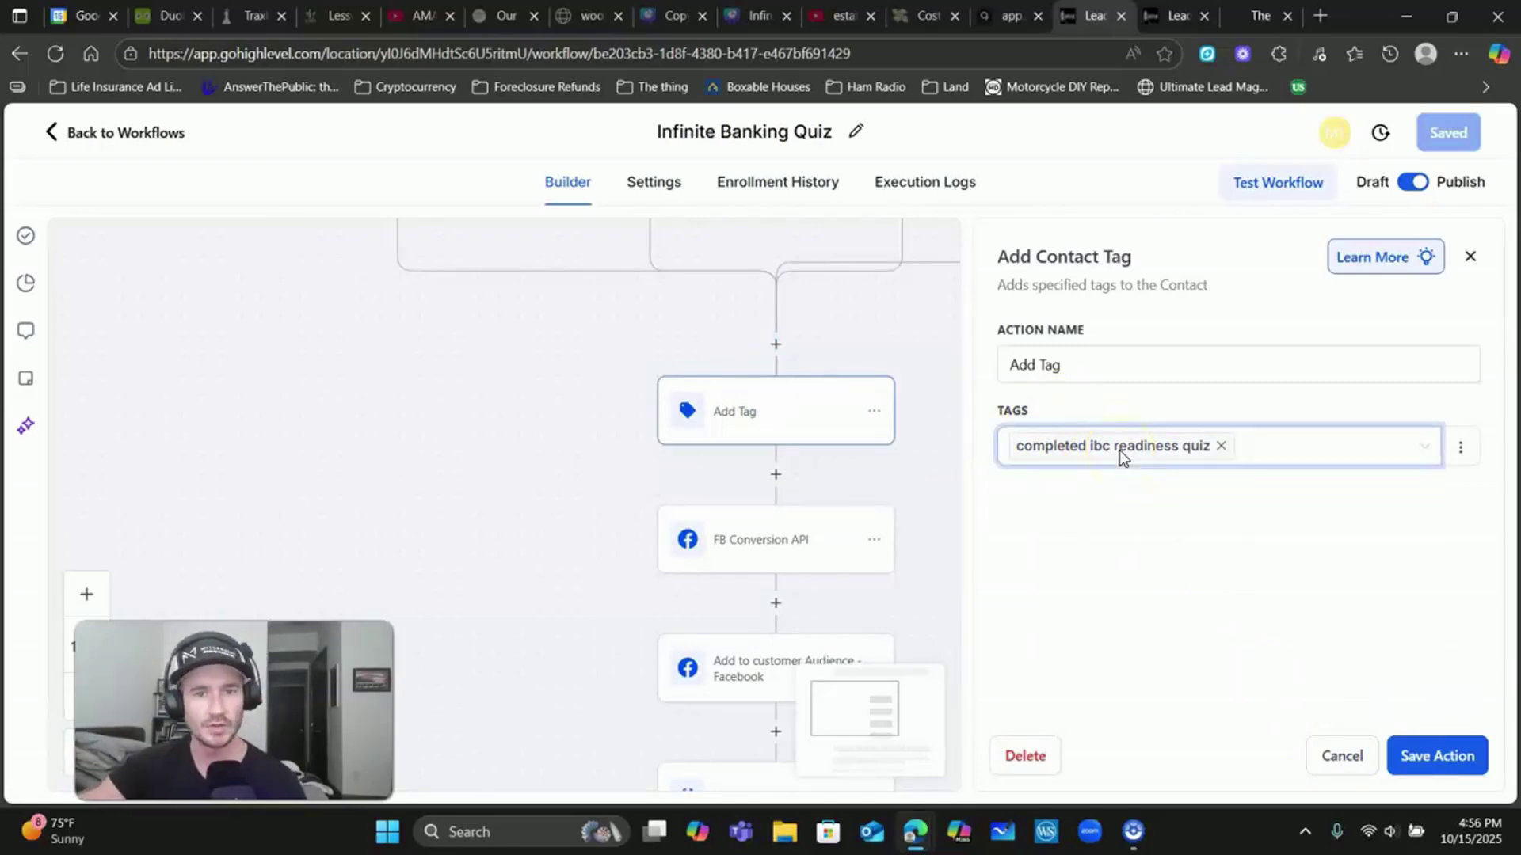
pyautogui.click(1343, 756)
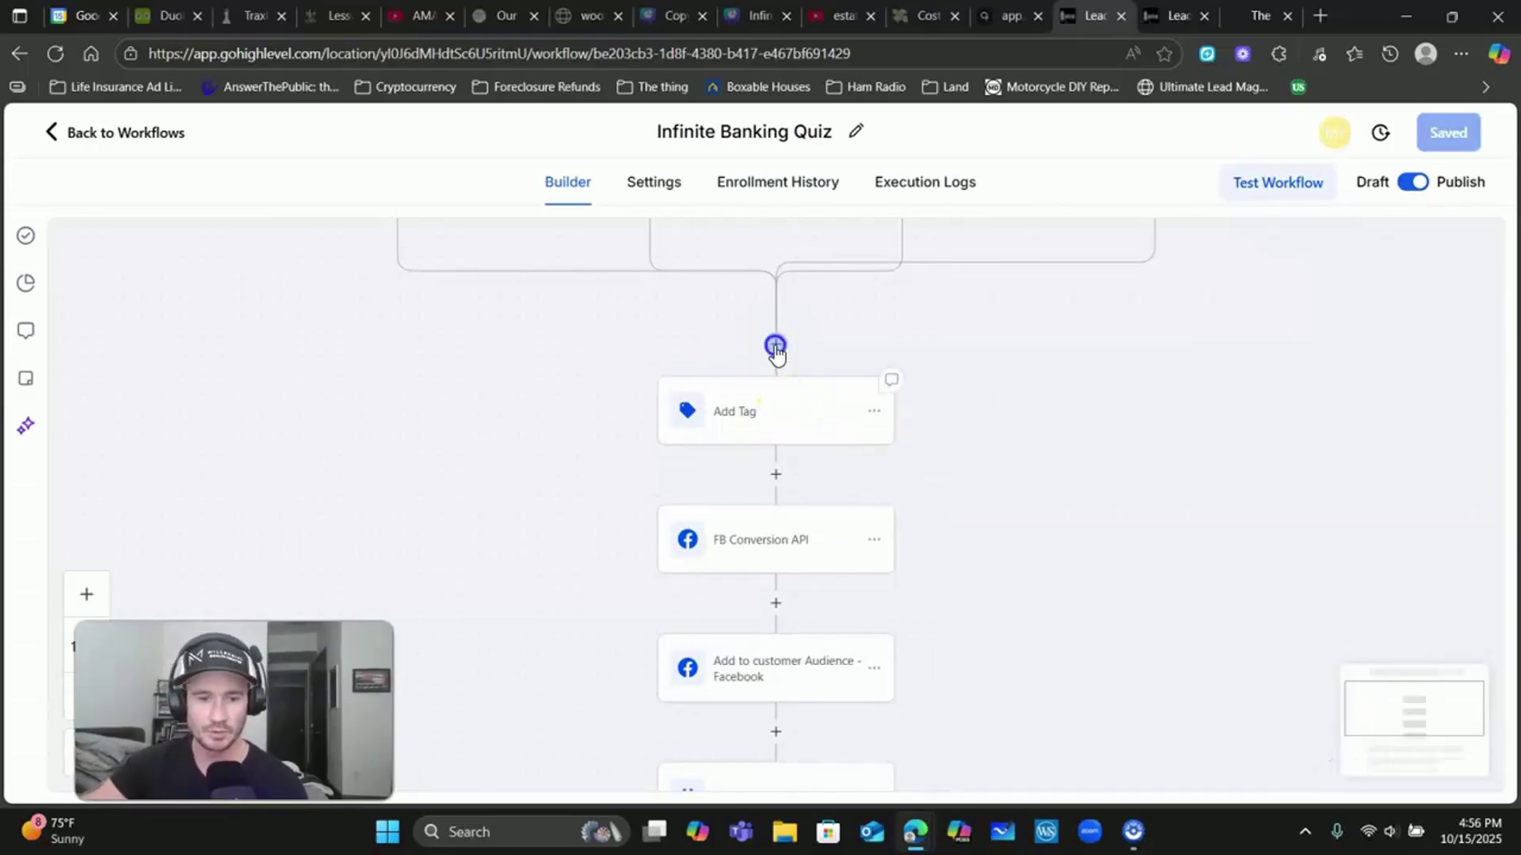
# Step: Start an Add Contact Tag action above the existing Add Tag step with the placeholder tag asdgsdgsdgsd, and cancel it
pyautogui.click(775, 344)
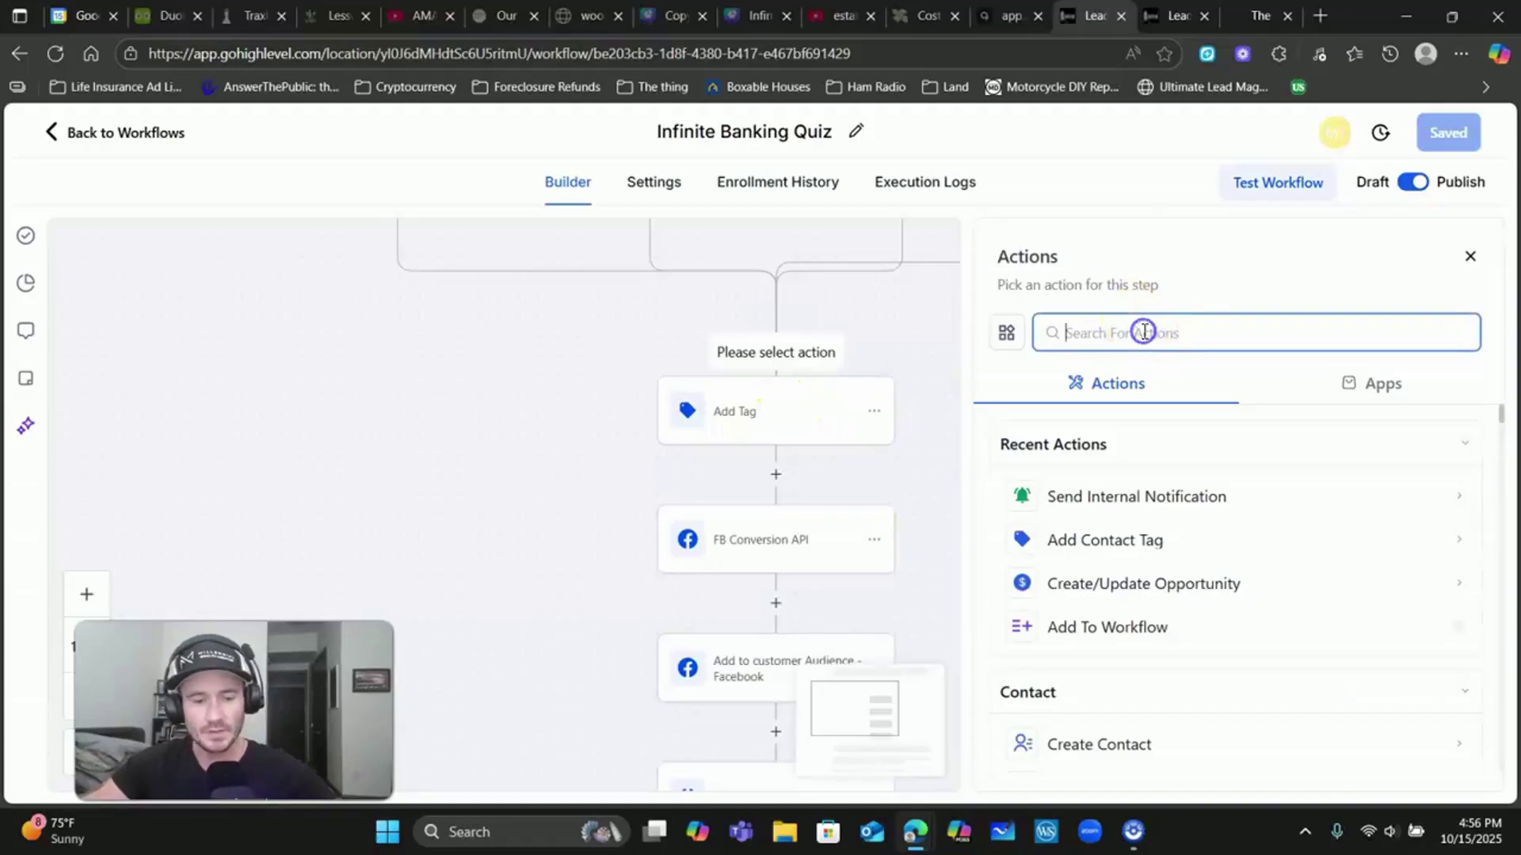
pyautogui.write('tag')
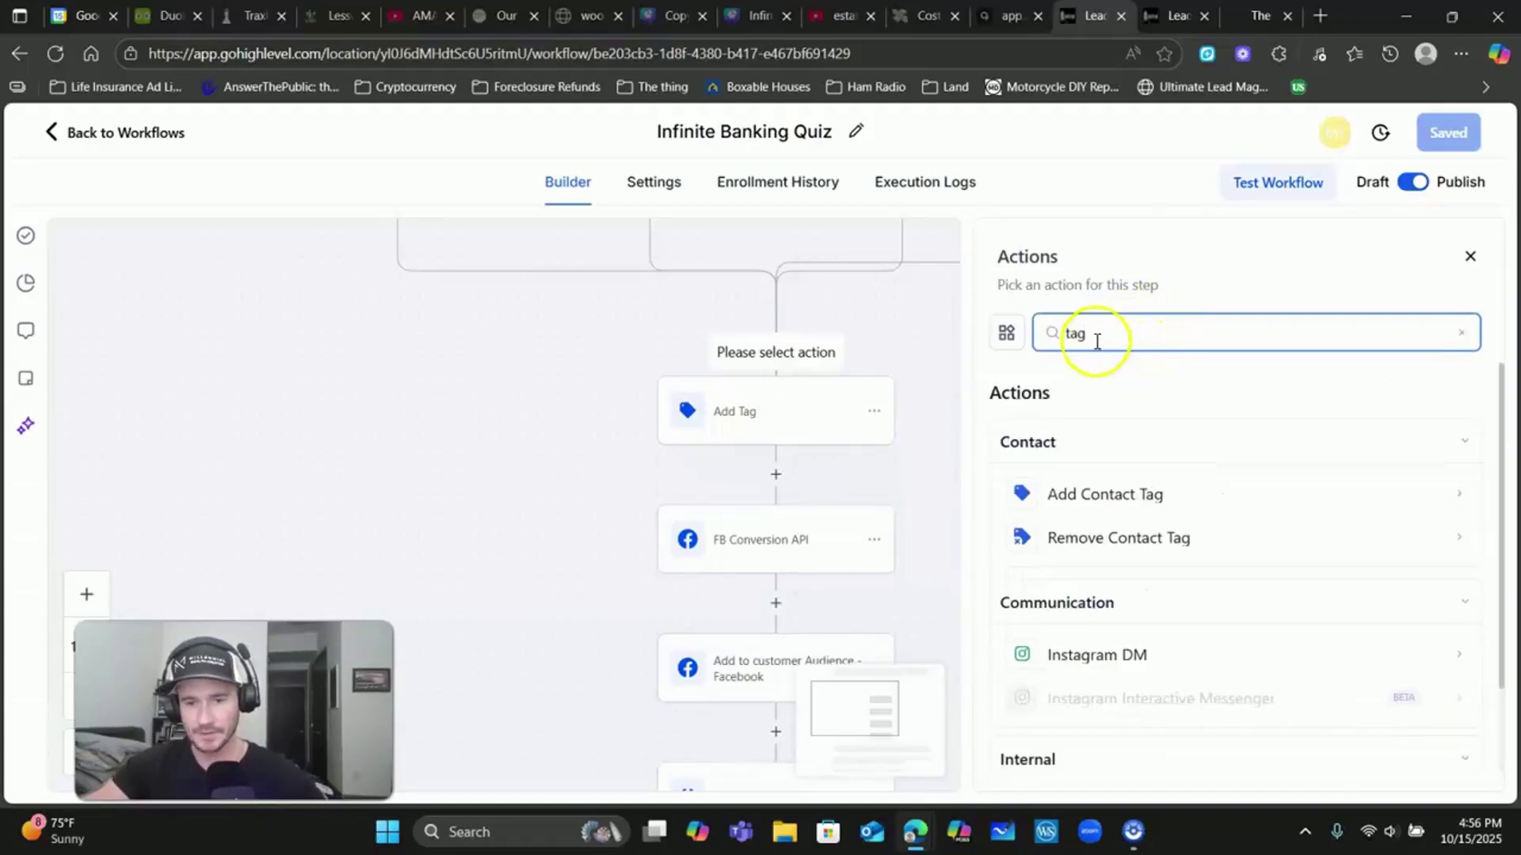
pyautogui.click(1101, 499)
pyautogui.click(1064, 453)
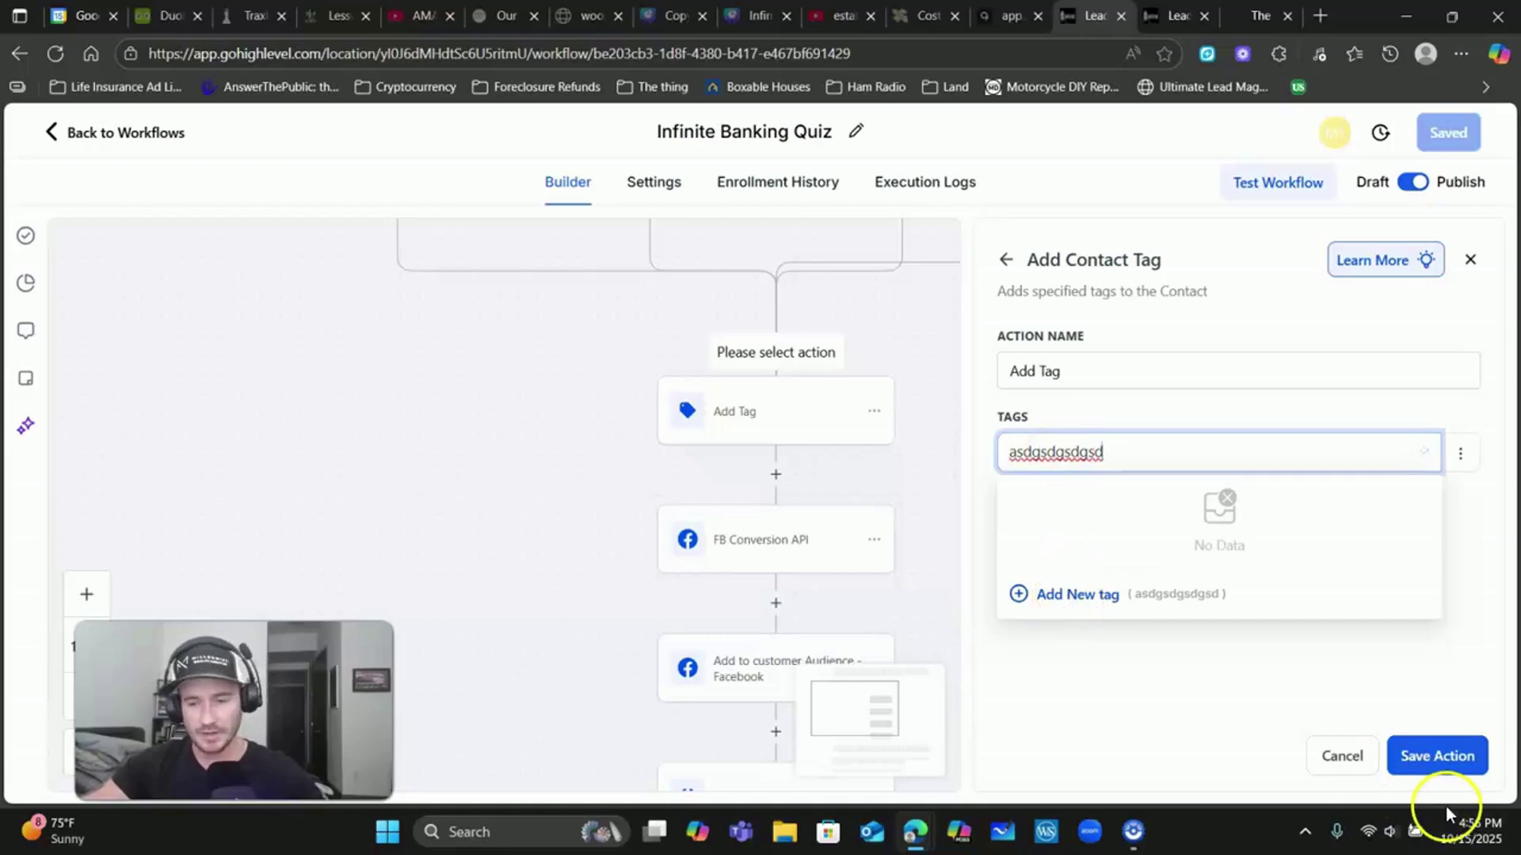
pyautogui.click(1316, 759)
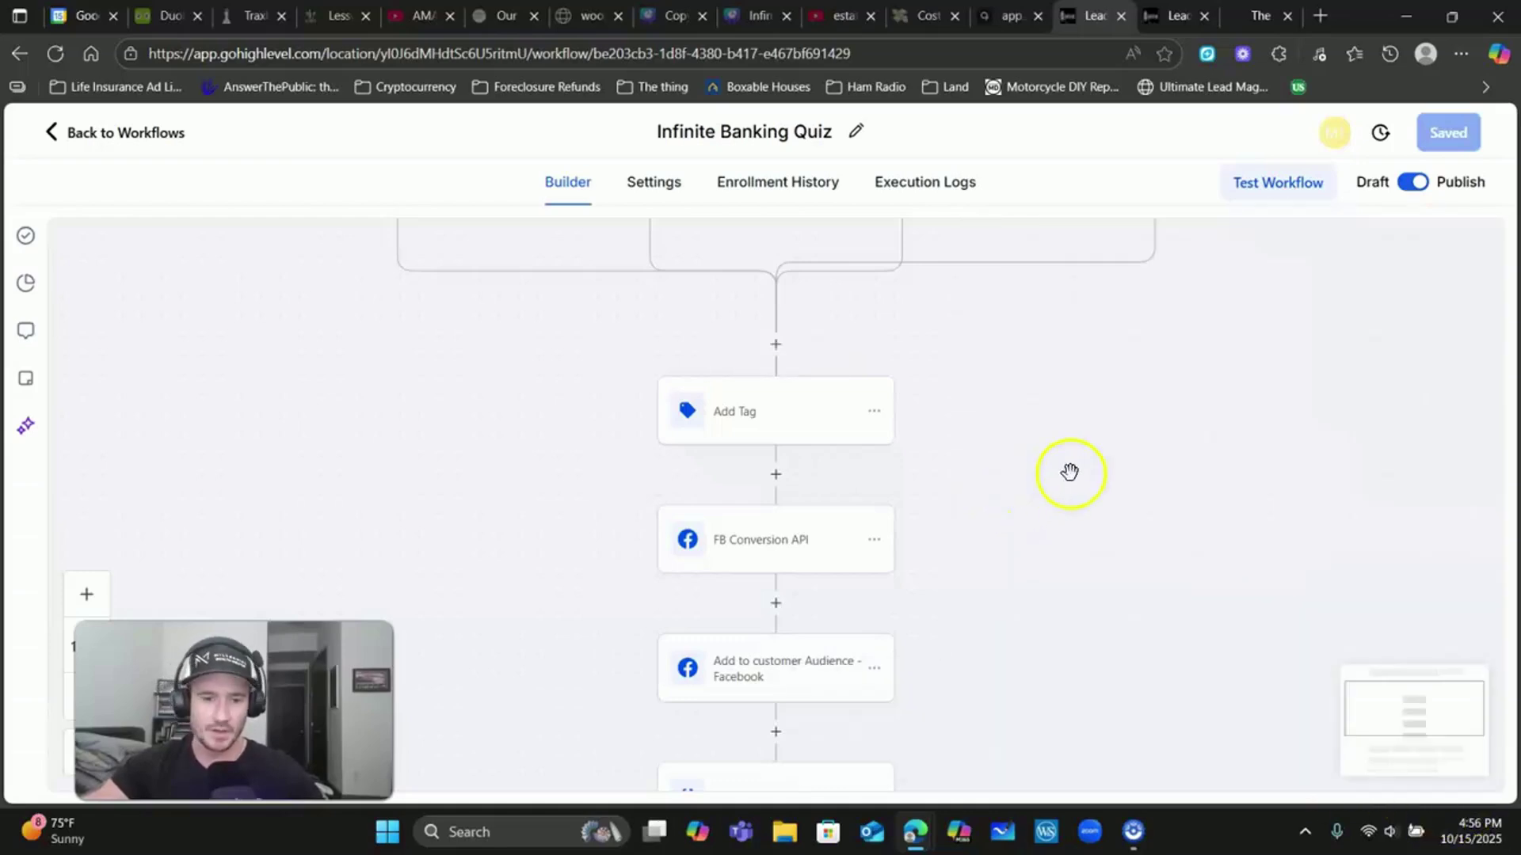
# Step: Start a Send Internal Notification action below Add Tag, look through its notification types, and cancel it
pyautogui.click(778, 477)
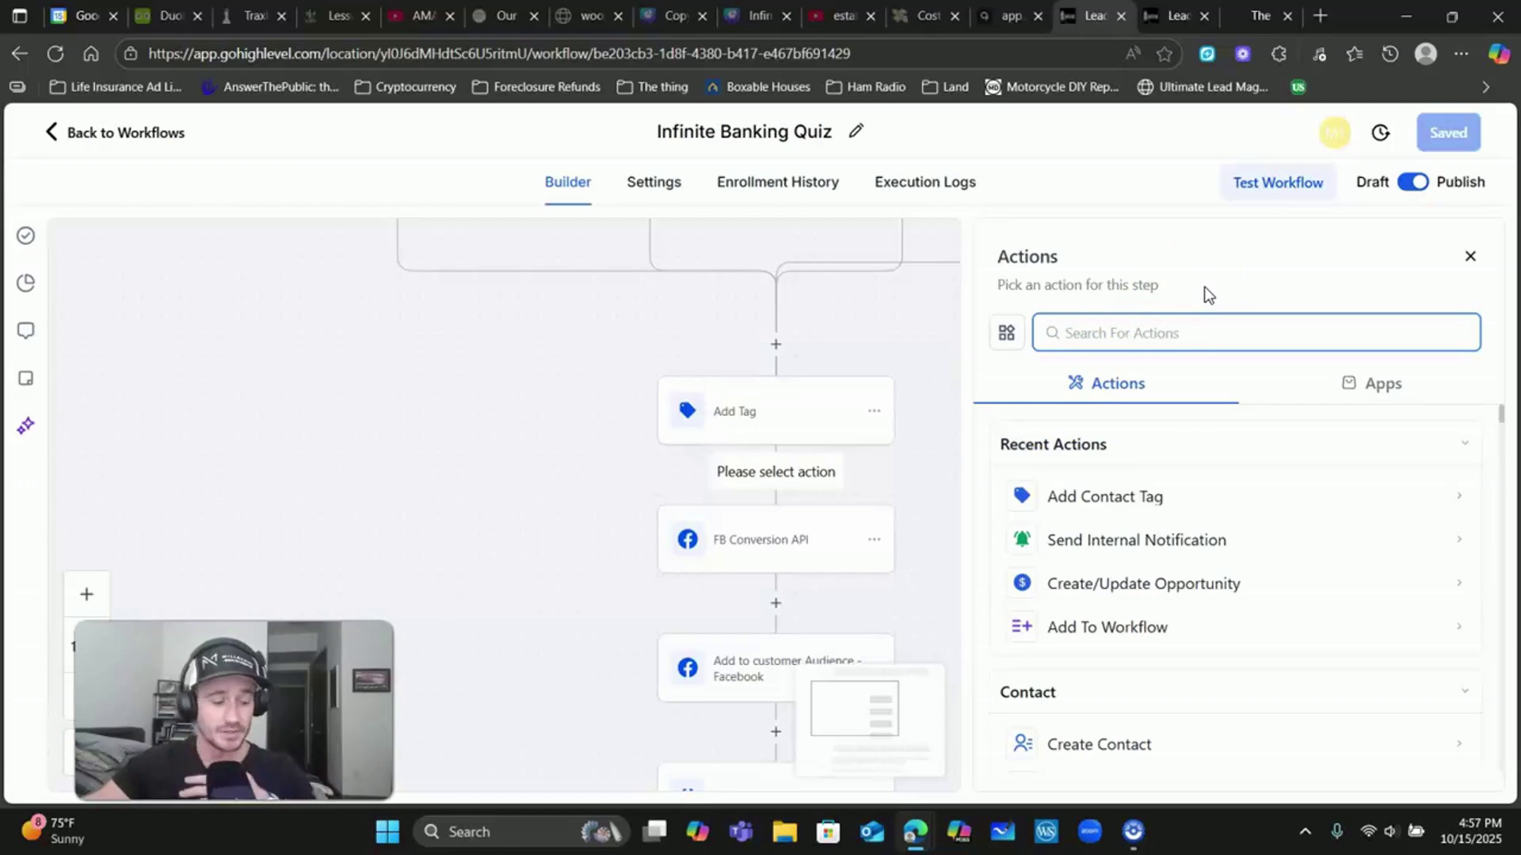
pyautogui.click(1165, 316)
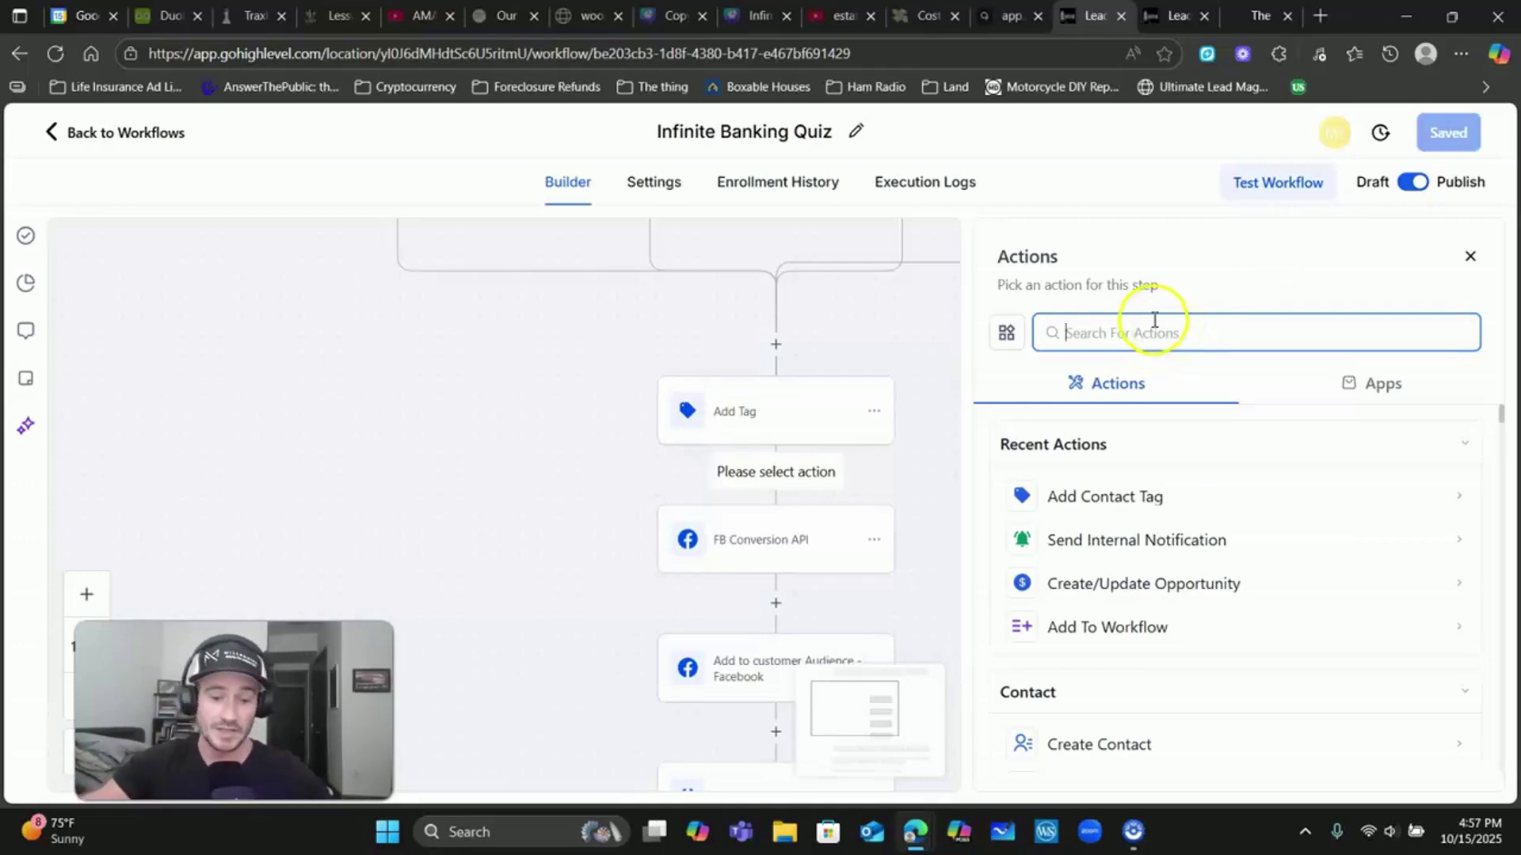
pyautogui.write('send')
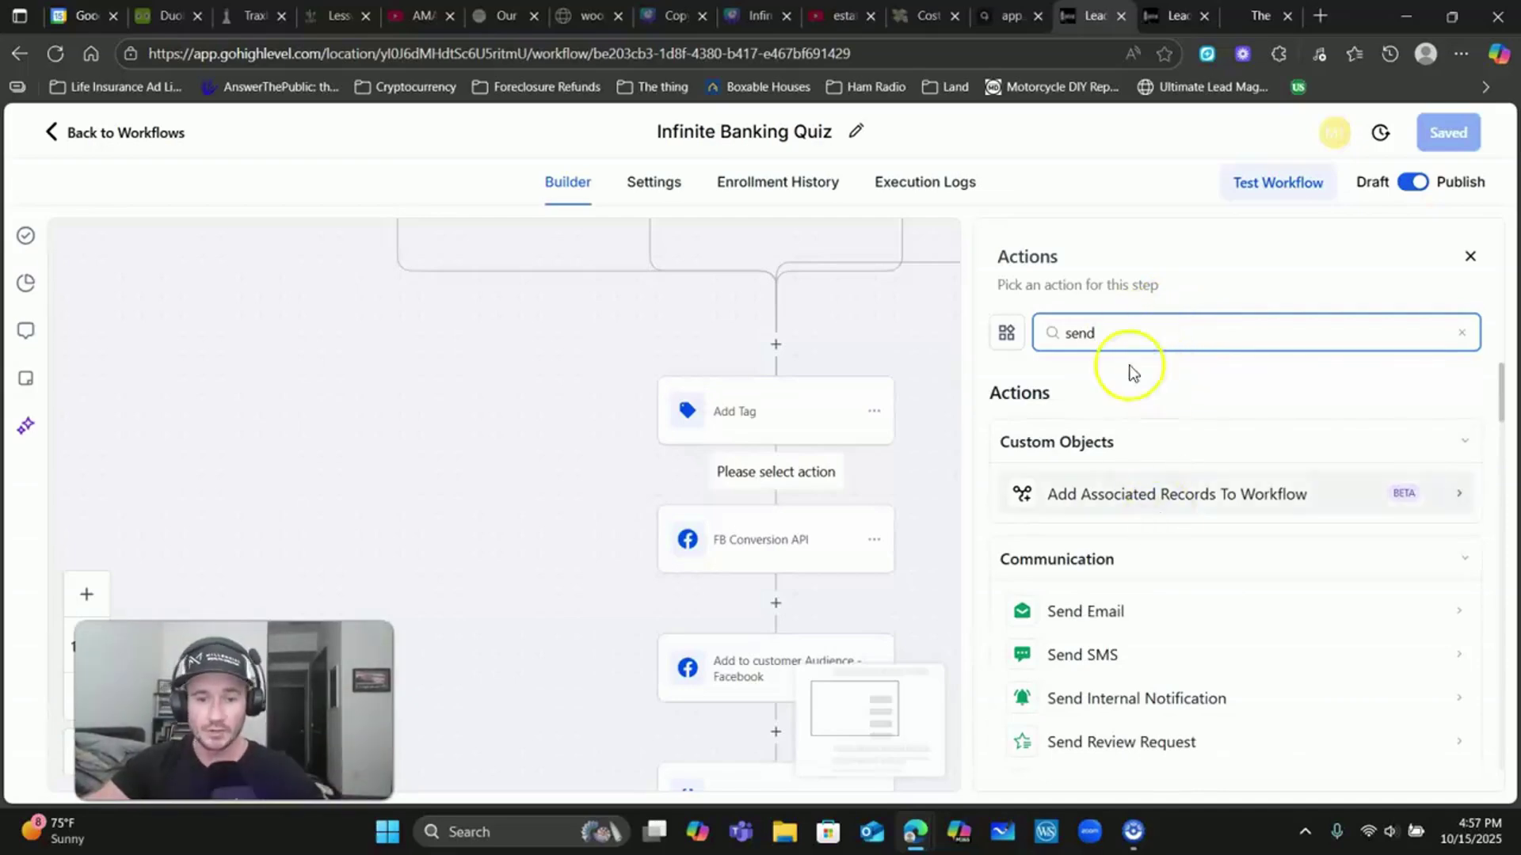
pyautogui.click(1113, 695)
pyautogui.click(1110, 453)
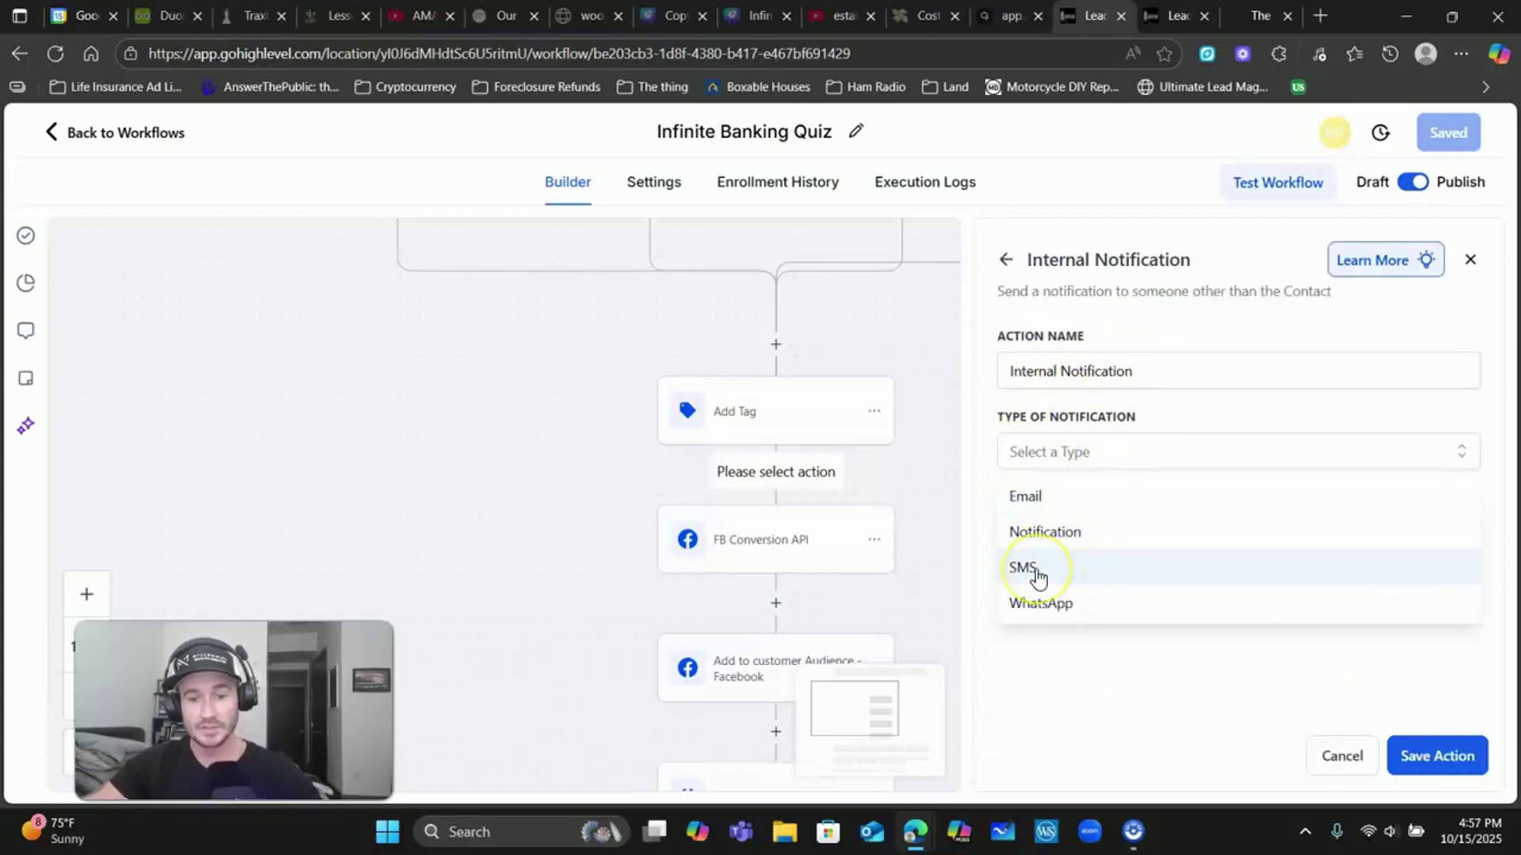
pyautogui.click(1347, 758)
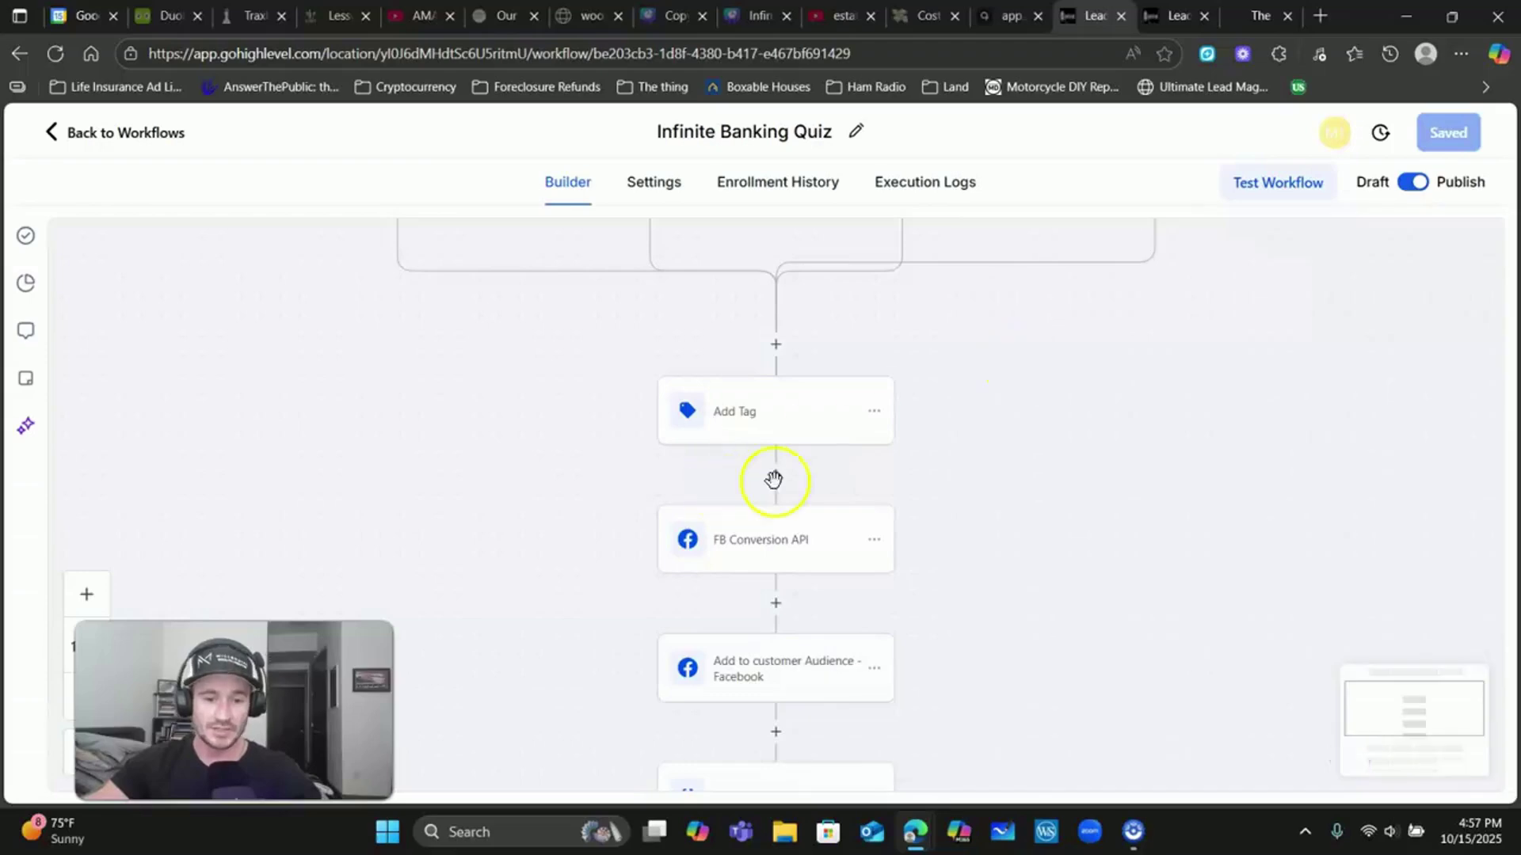
# Step: Start a Create/Update Opportunity action below Add Tag and set its pipeline to Infinite Banking
pyautogui.click(775, 474)
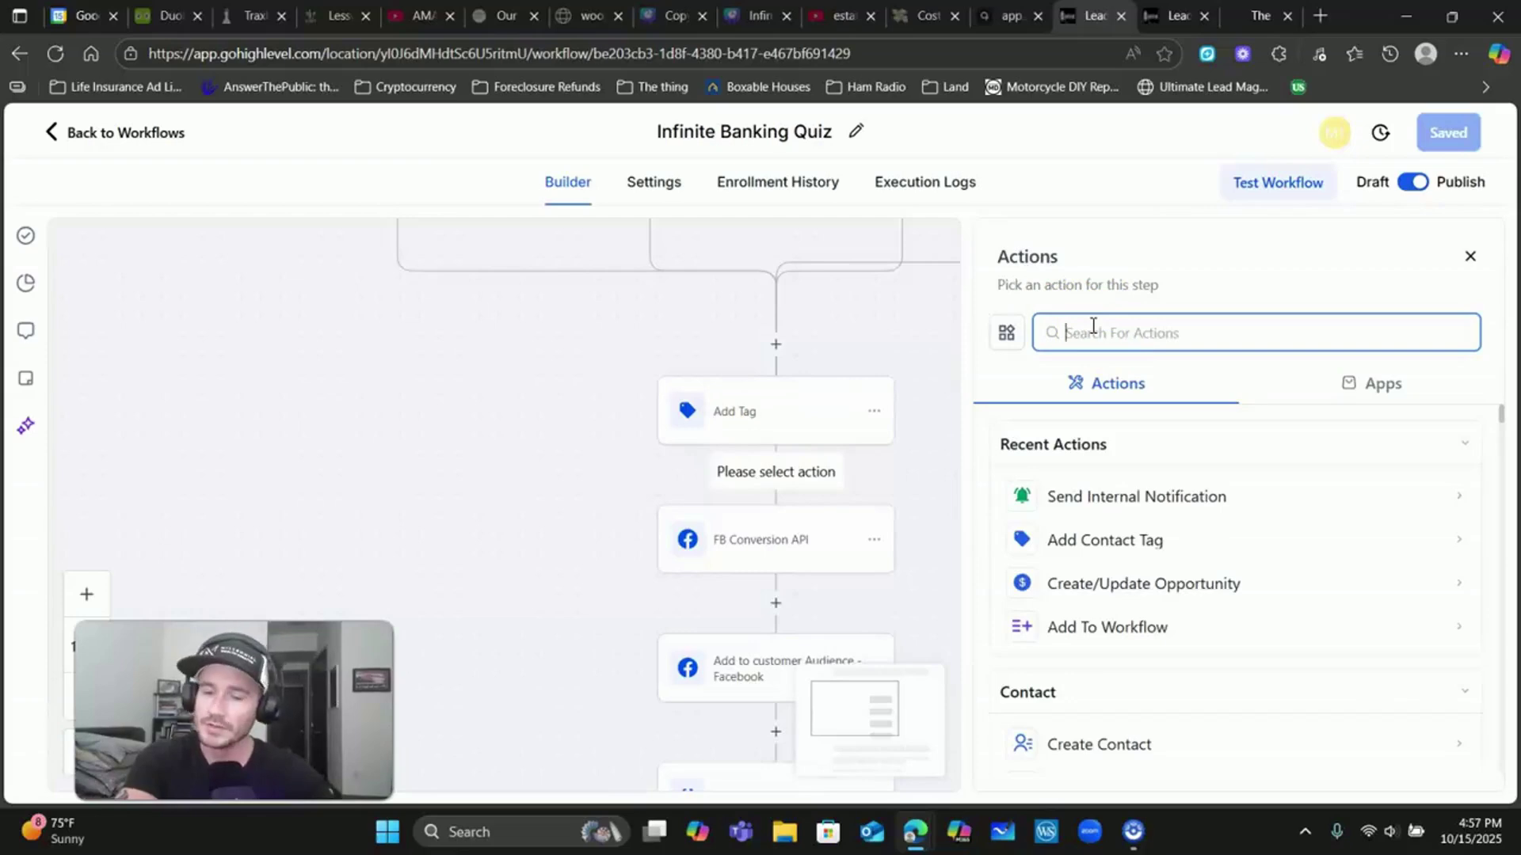
pyautogui.write('oppor')
pyautogui.click(1165, 493)
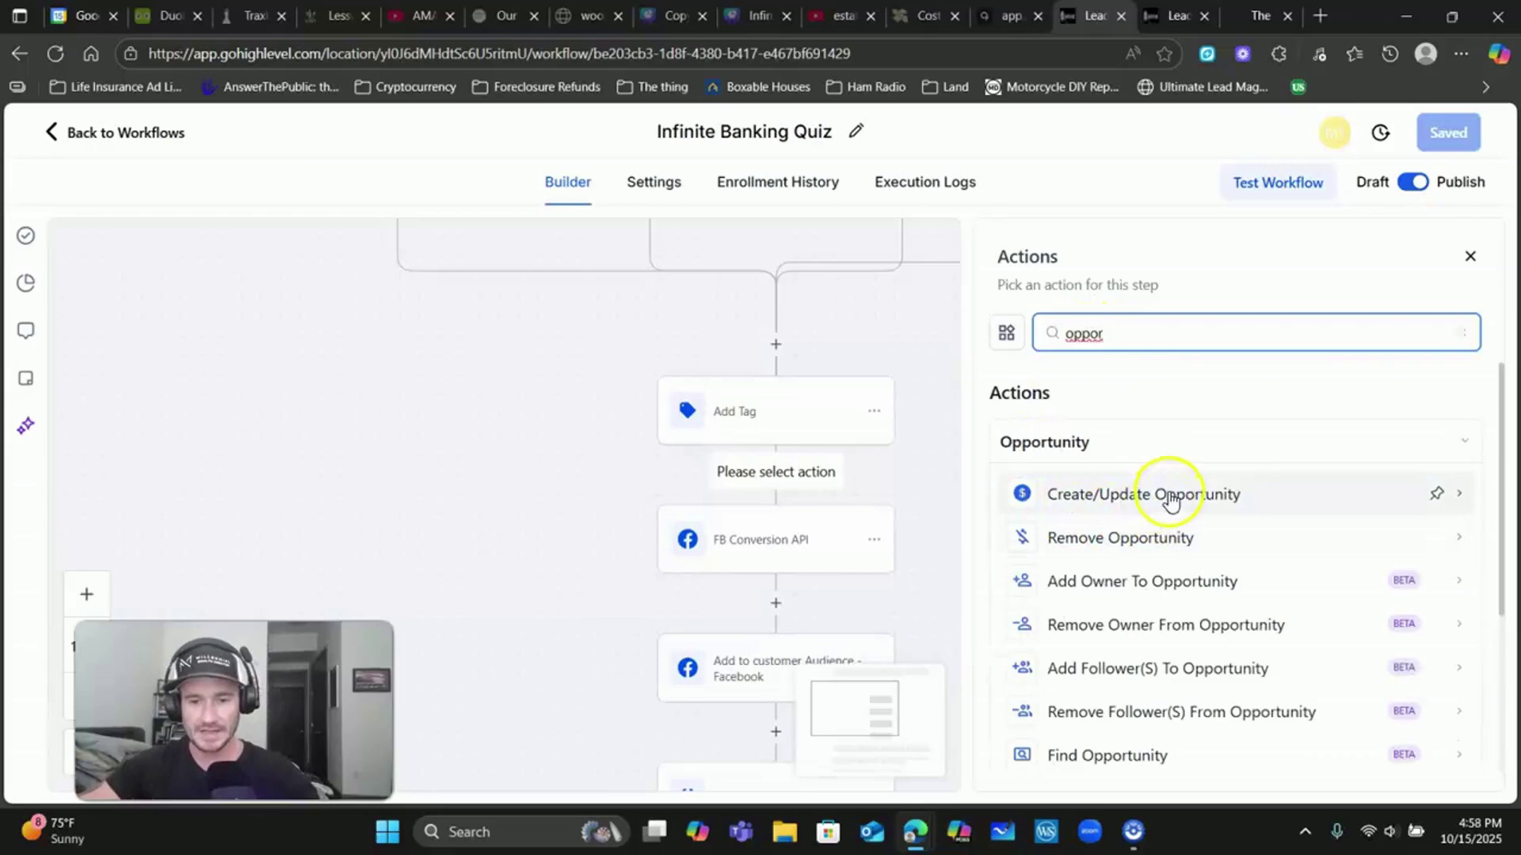
pyautogui.scroll(-2, 1069, 443)
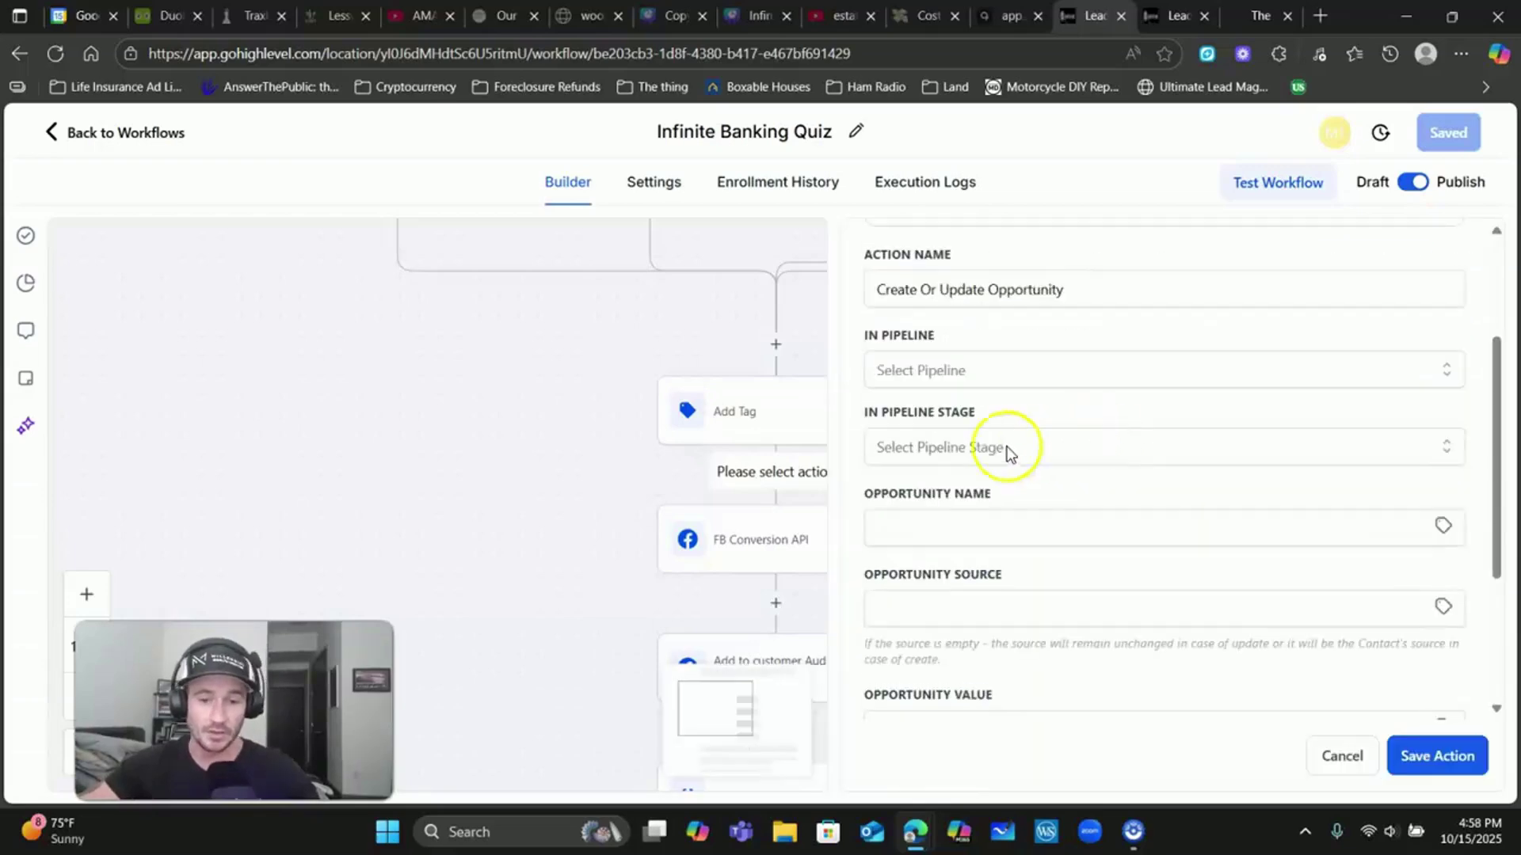
pyautogui.click(960, 372)
pyautogui.click(925, 531)
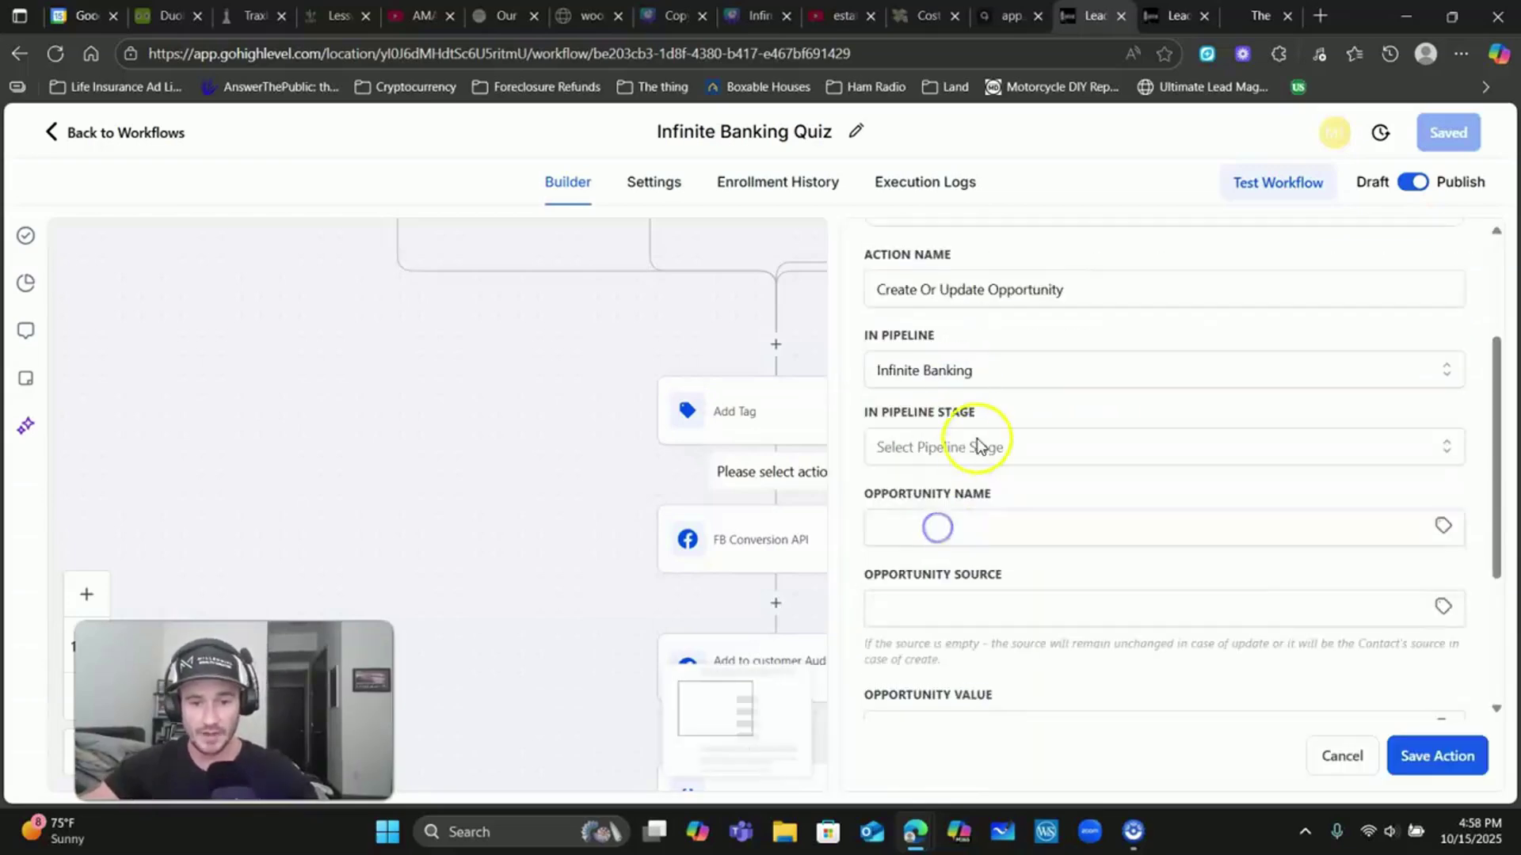
# Step: Set the opportunity's pipeline stage to Application Submitted, and discard the unsaved action
pyautogui.click(997, 445)
pyautogui.scroll(-3, 1005, 555)
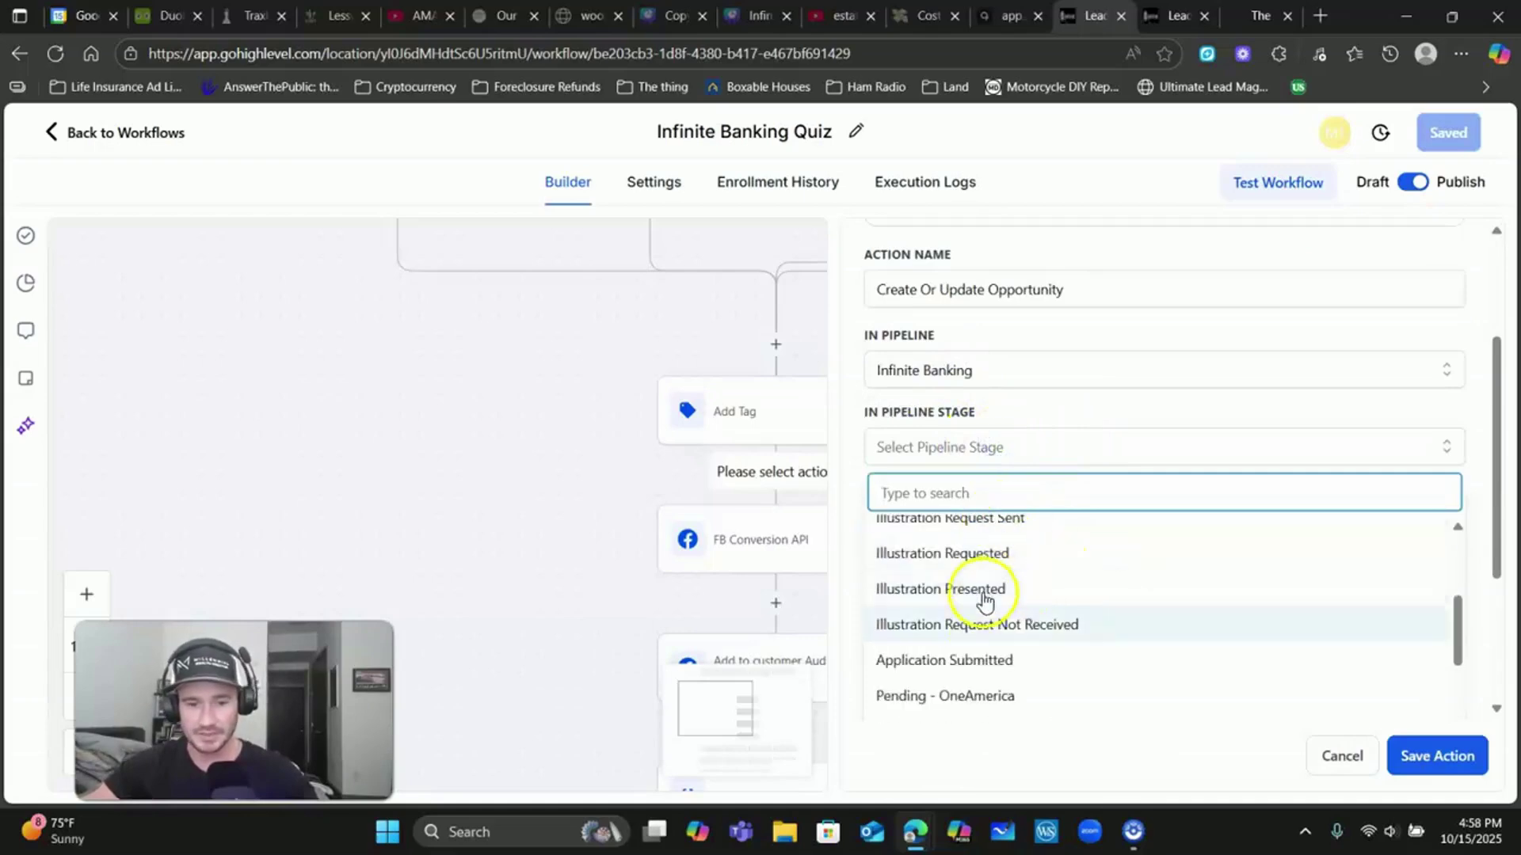
pyautogui.click(969, 660)
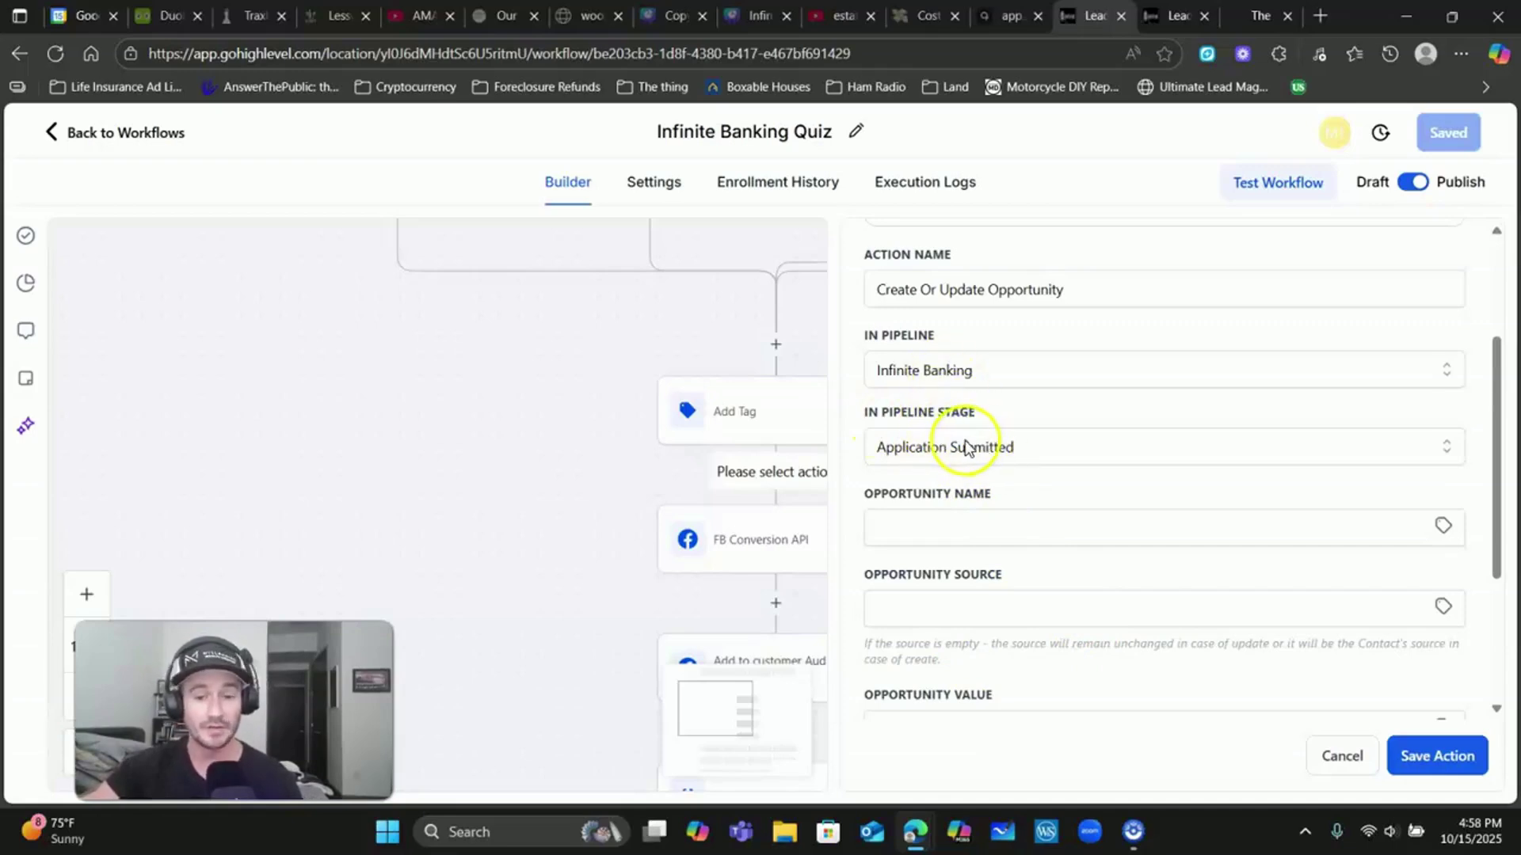
pyautogui.click(1349, 744)
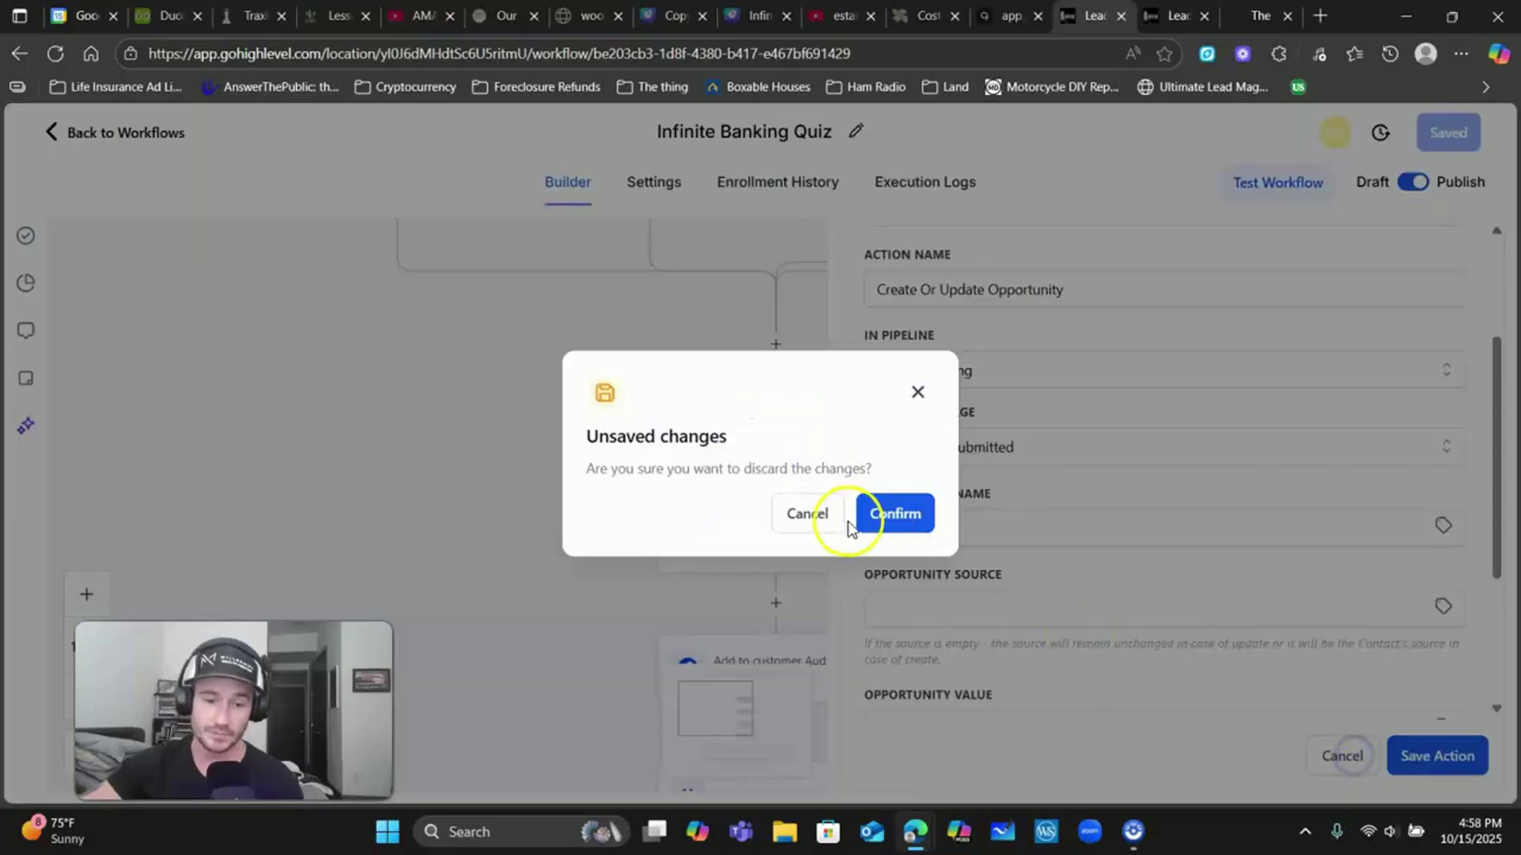
pyautogui.click(895, 511)
pyautogui.scroll(-1, 792, 435)
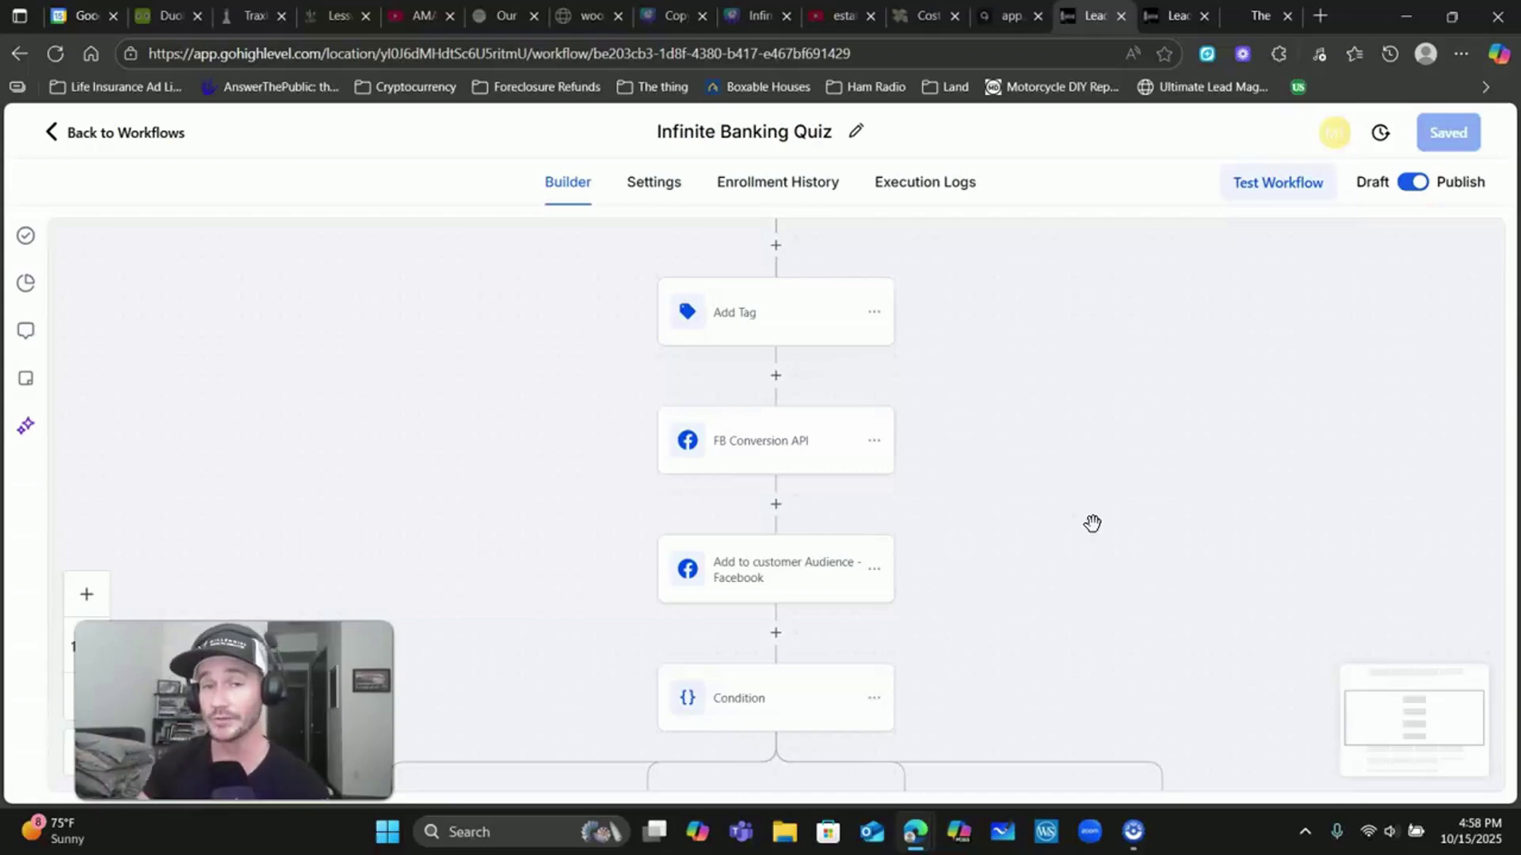
# Step: Review the settings of the FB Conversion API and Add to customer Audience - Facebook actions, closing each without changes
pyautogui.scroll(-1, 1029, 460)
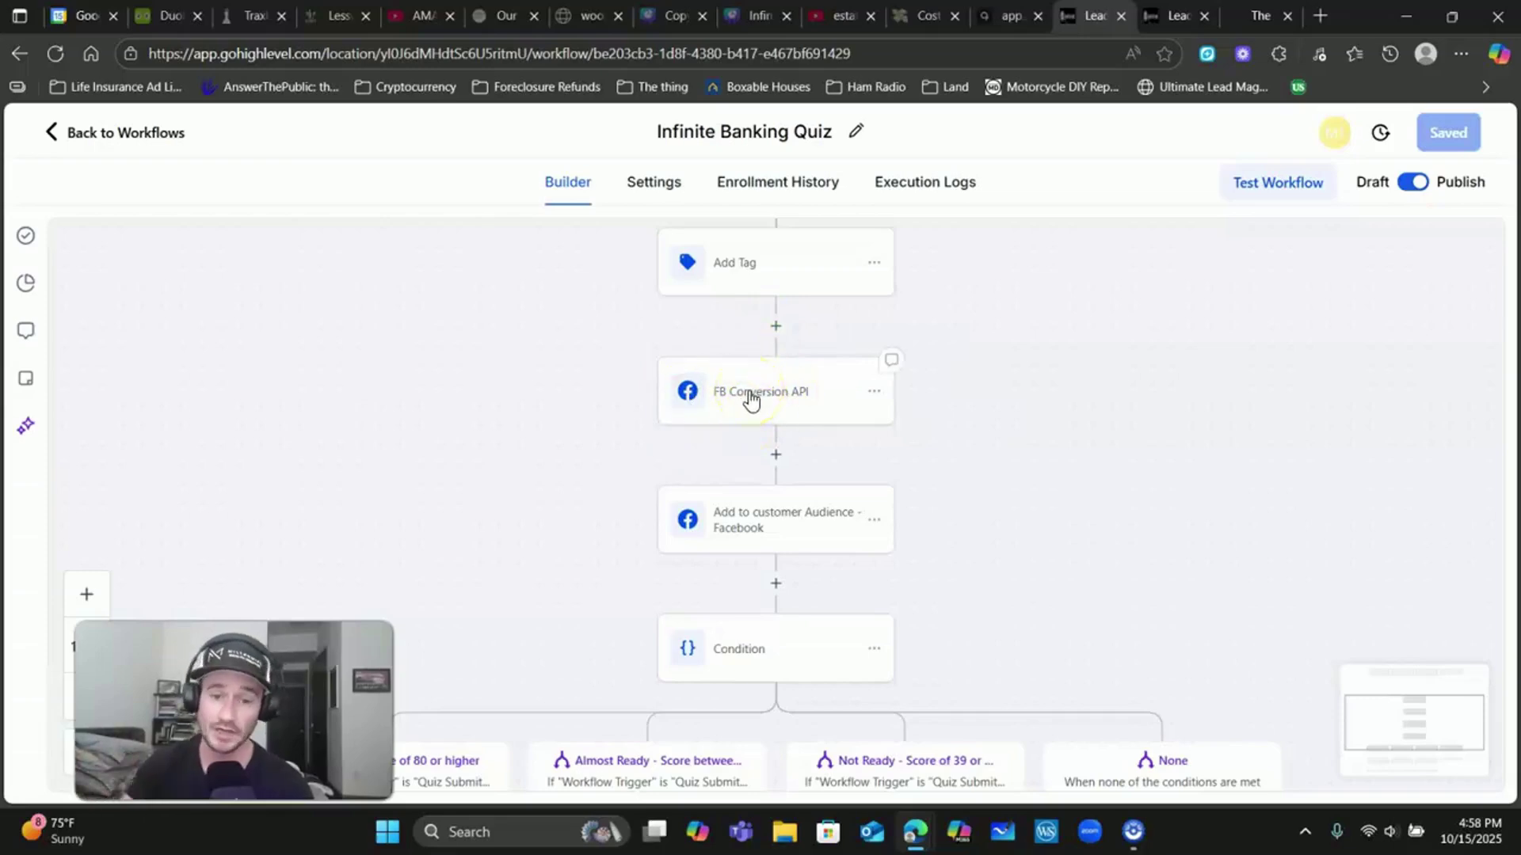
pyautogui.click(799, 393)
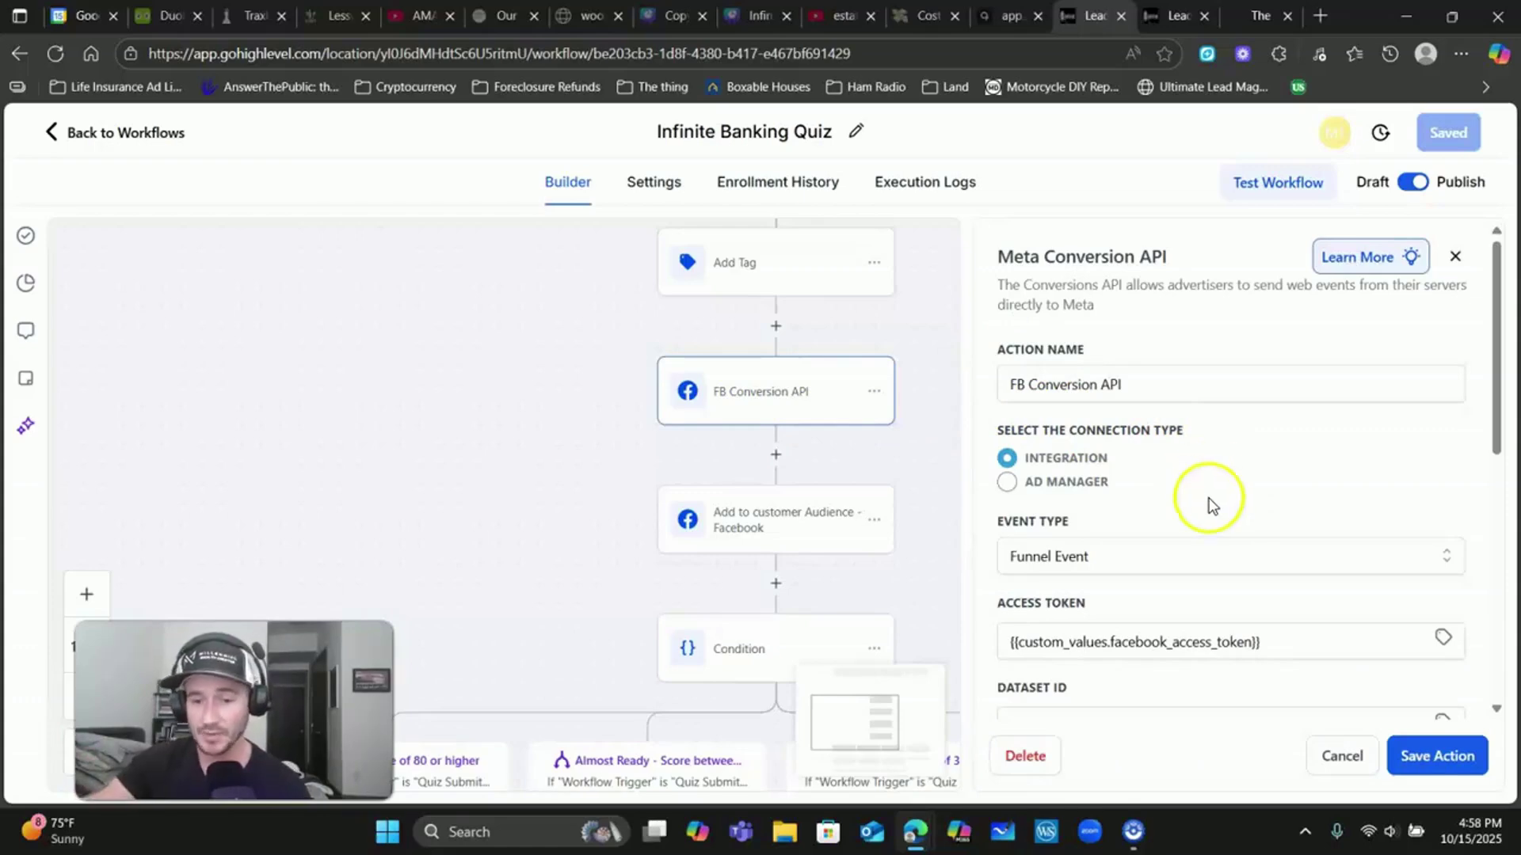
pyautogui.click(1342, 756)
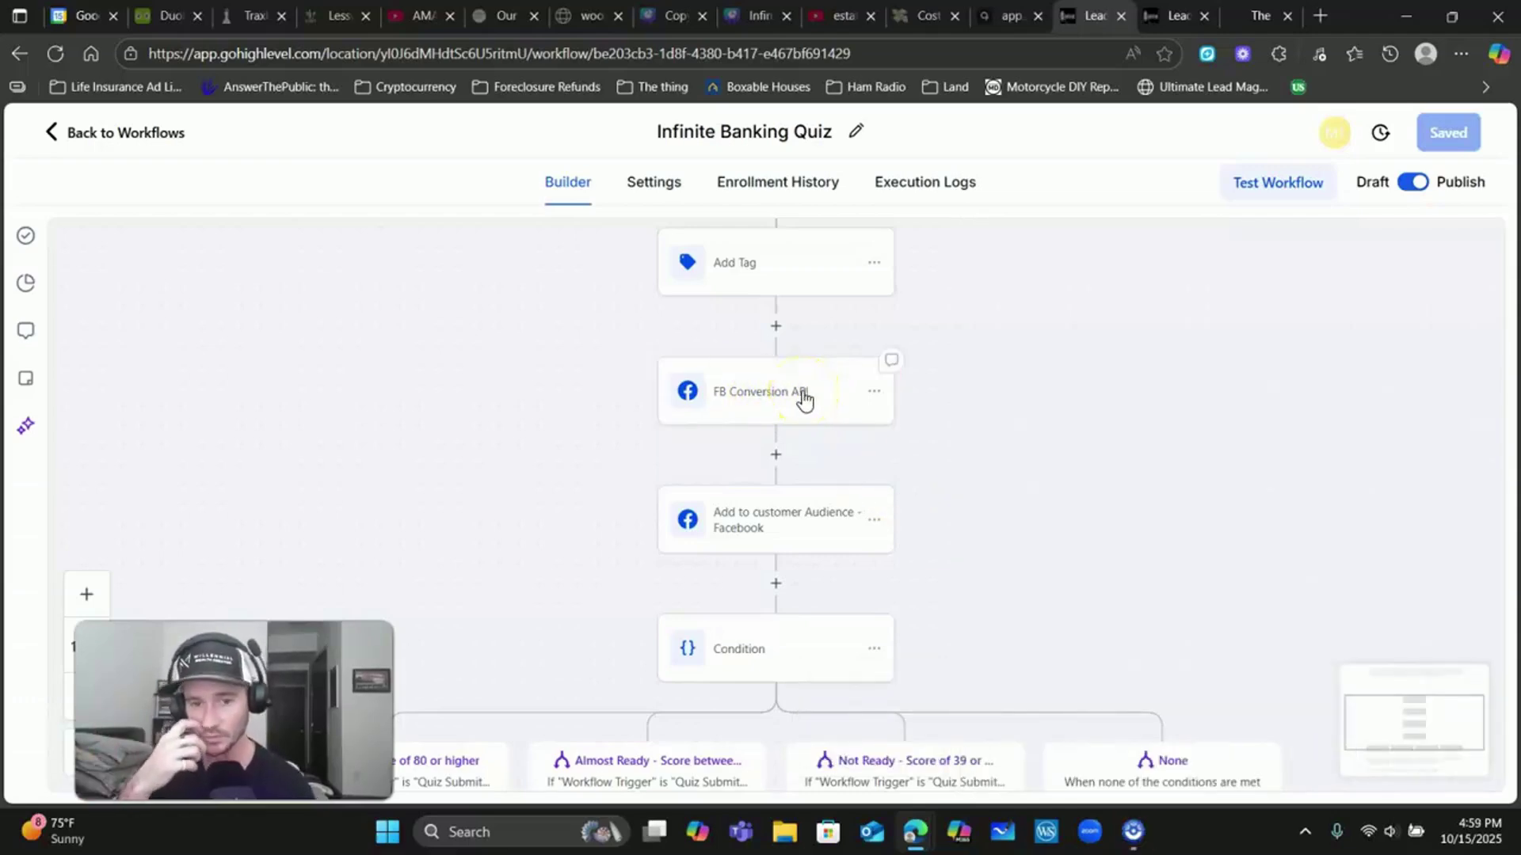
pyautogui.click(762, 522)
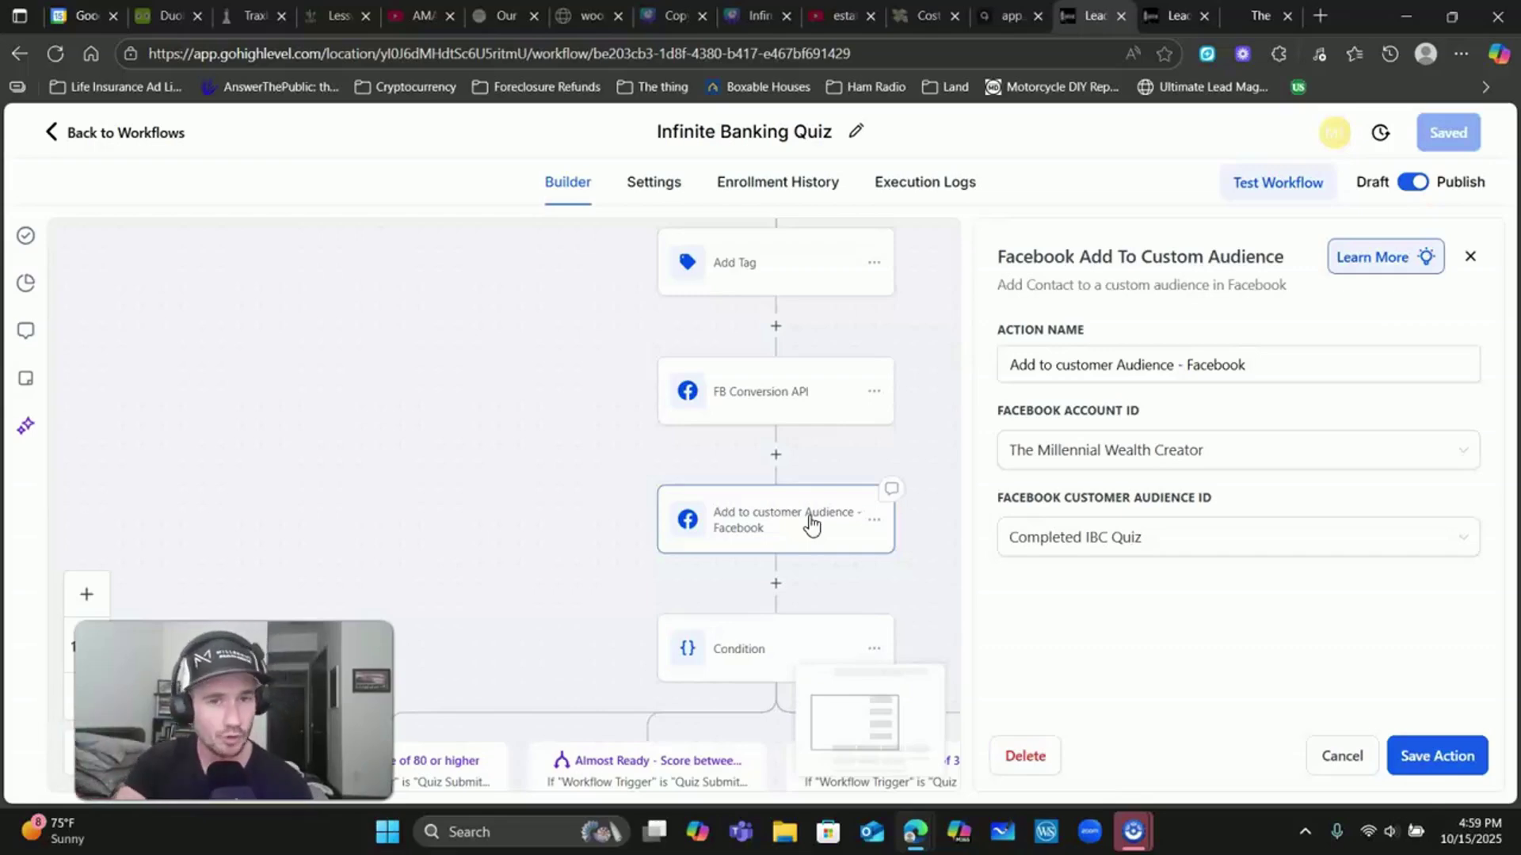
pyautogui.click(1322, 750)
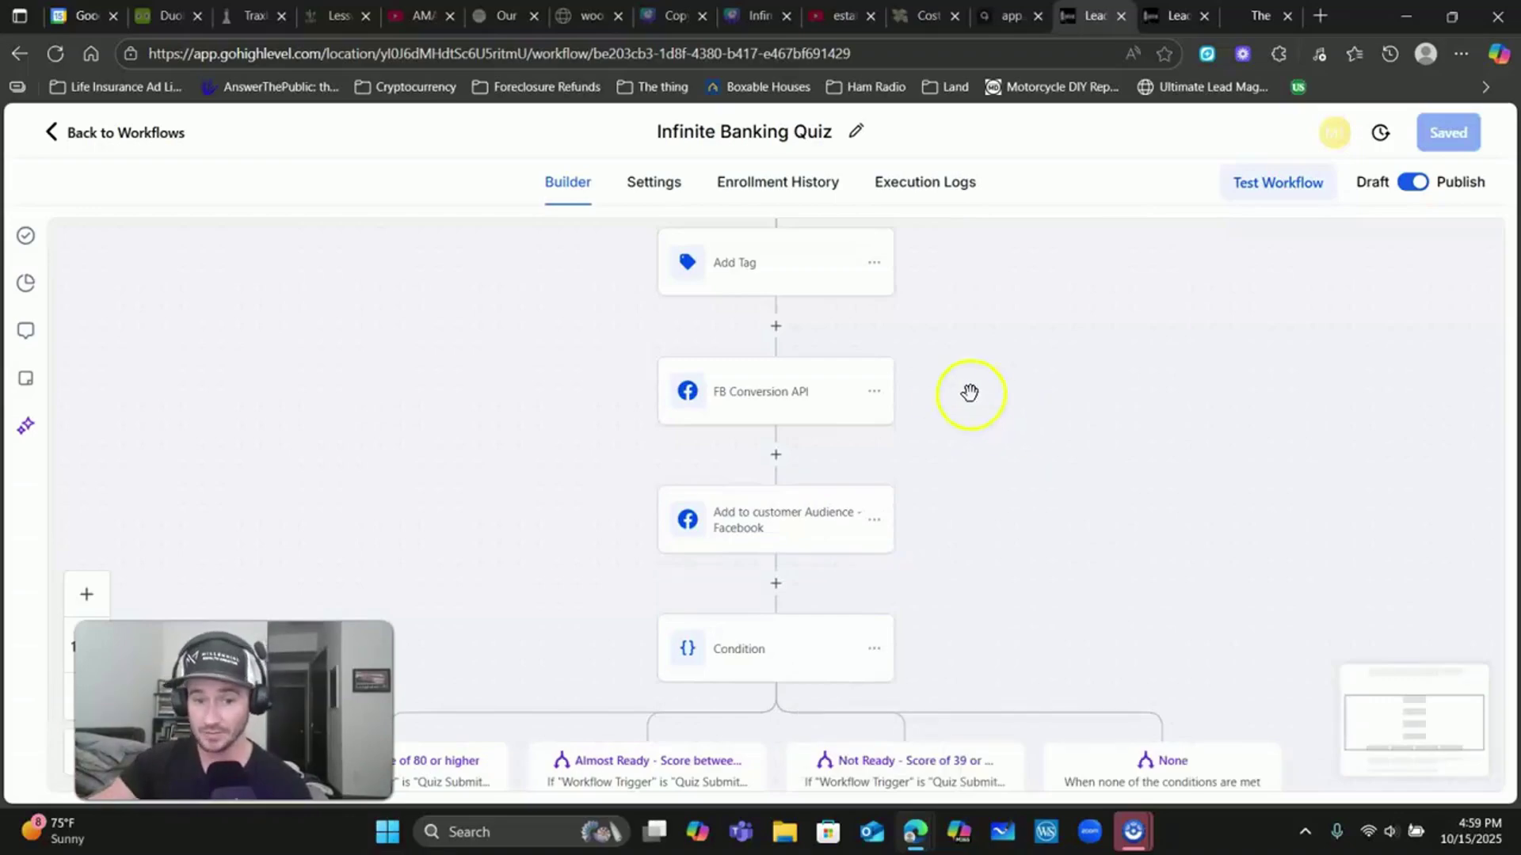
# Step: Examine the Condition step's score-based branches and the email action under each in the workflow
pyautogui.scroll(-4, 1013, 309)
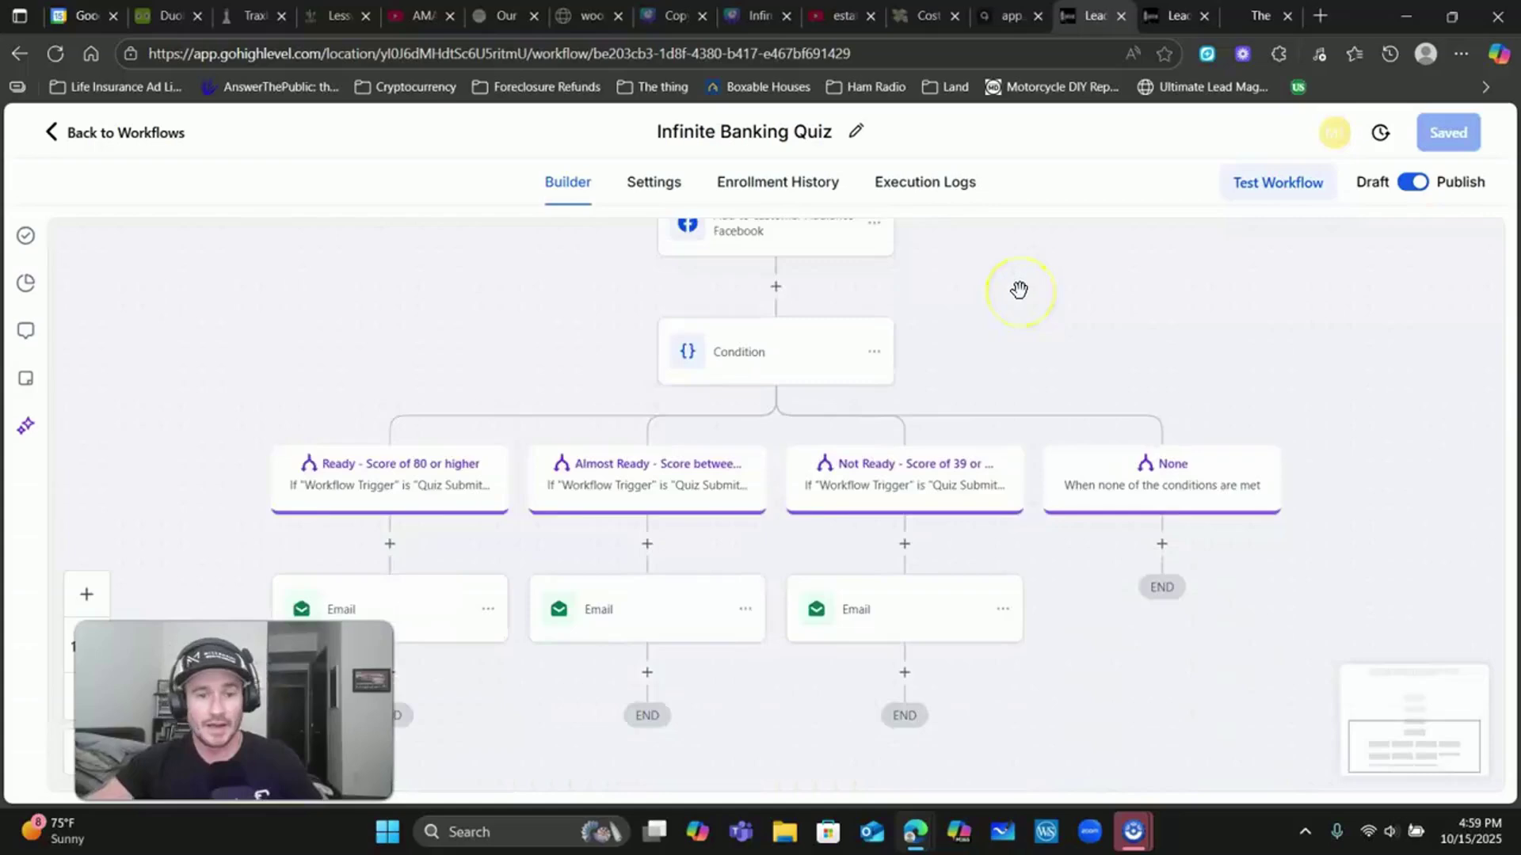
pyautogui.scroll(1, 1019, 290)
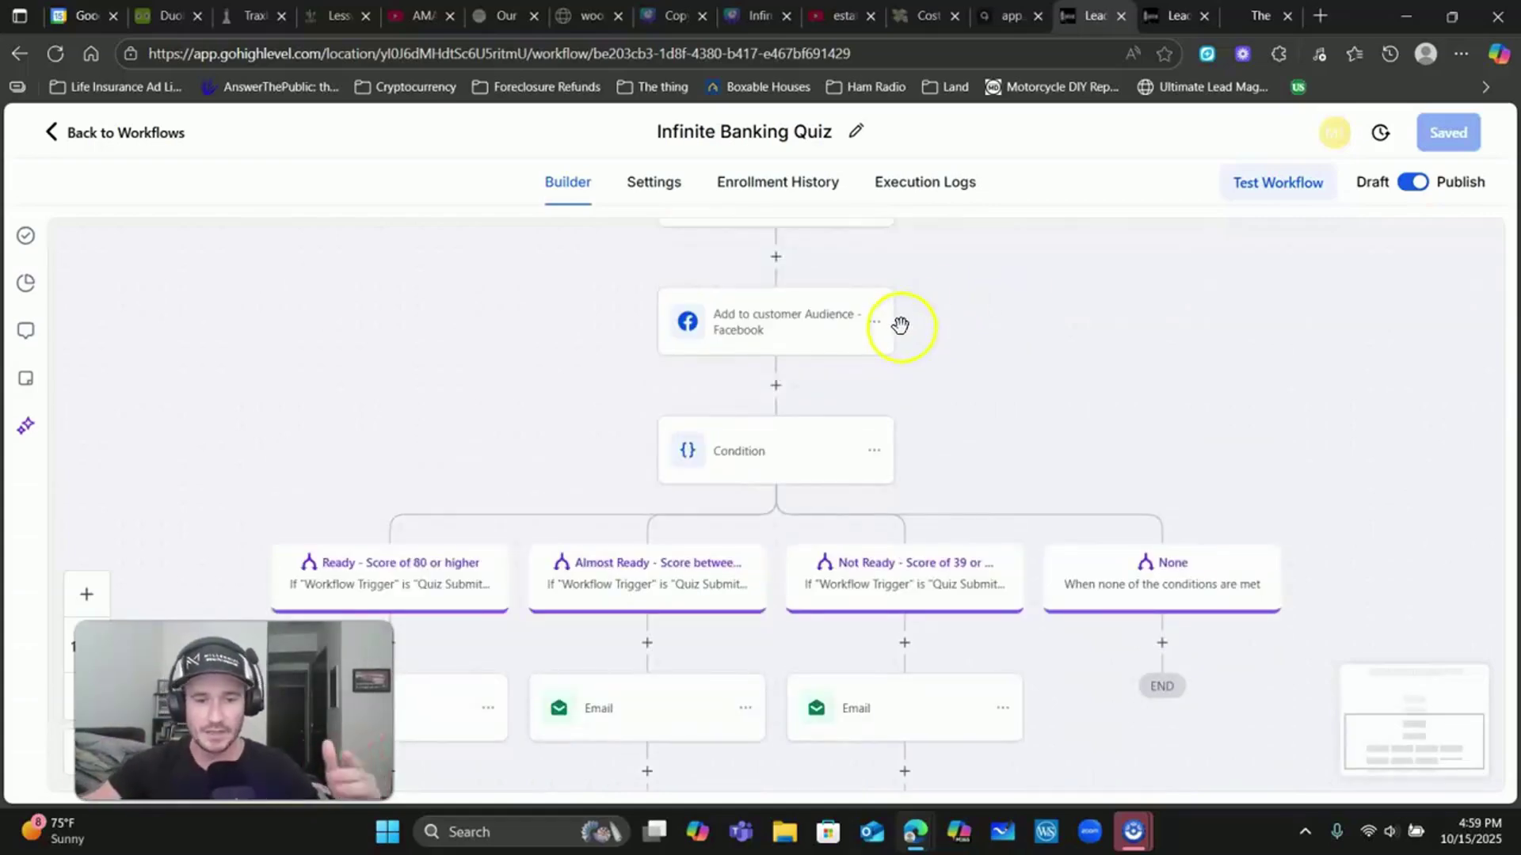
pyautogui.scroll(-1, 994, 360)
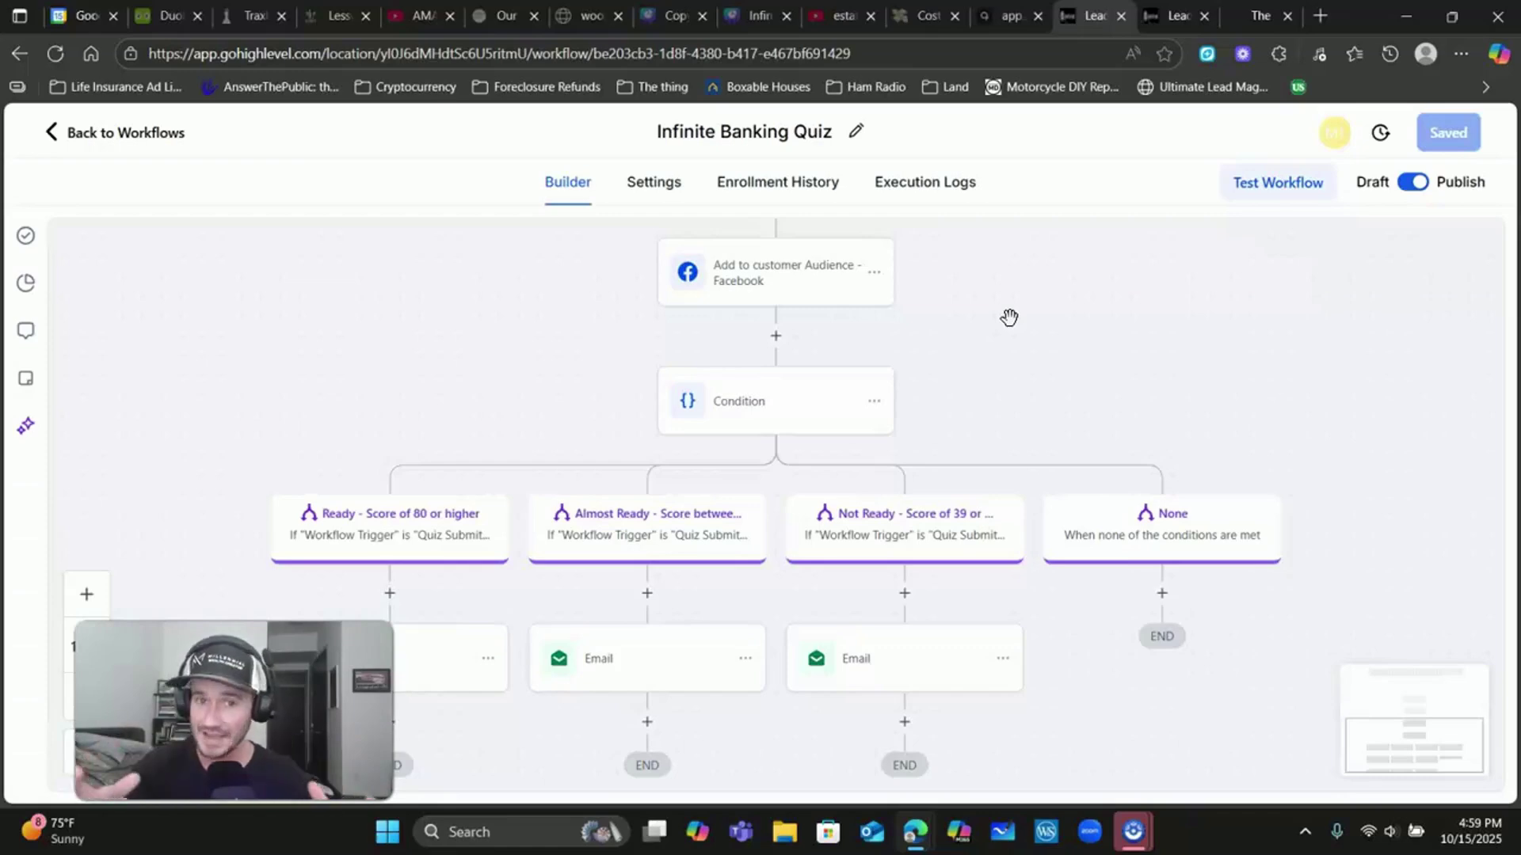
pyautogui.scroll(-1, 1008, 317)
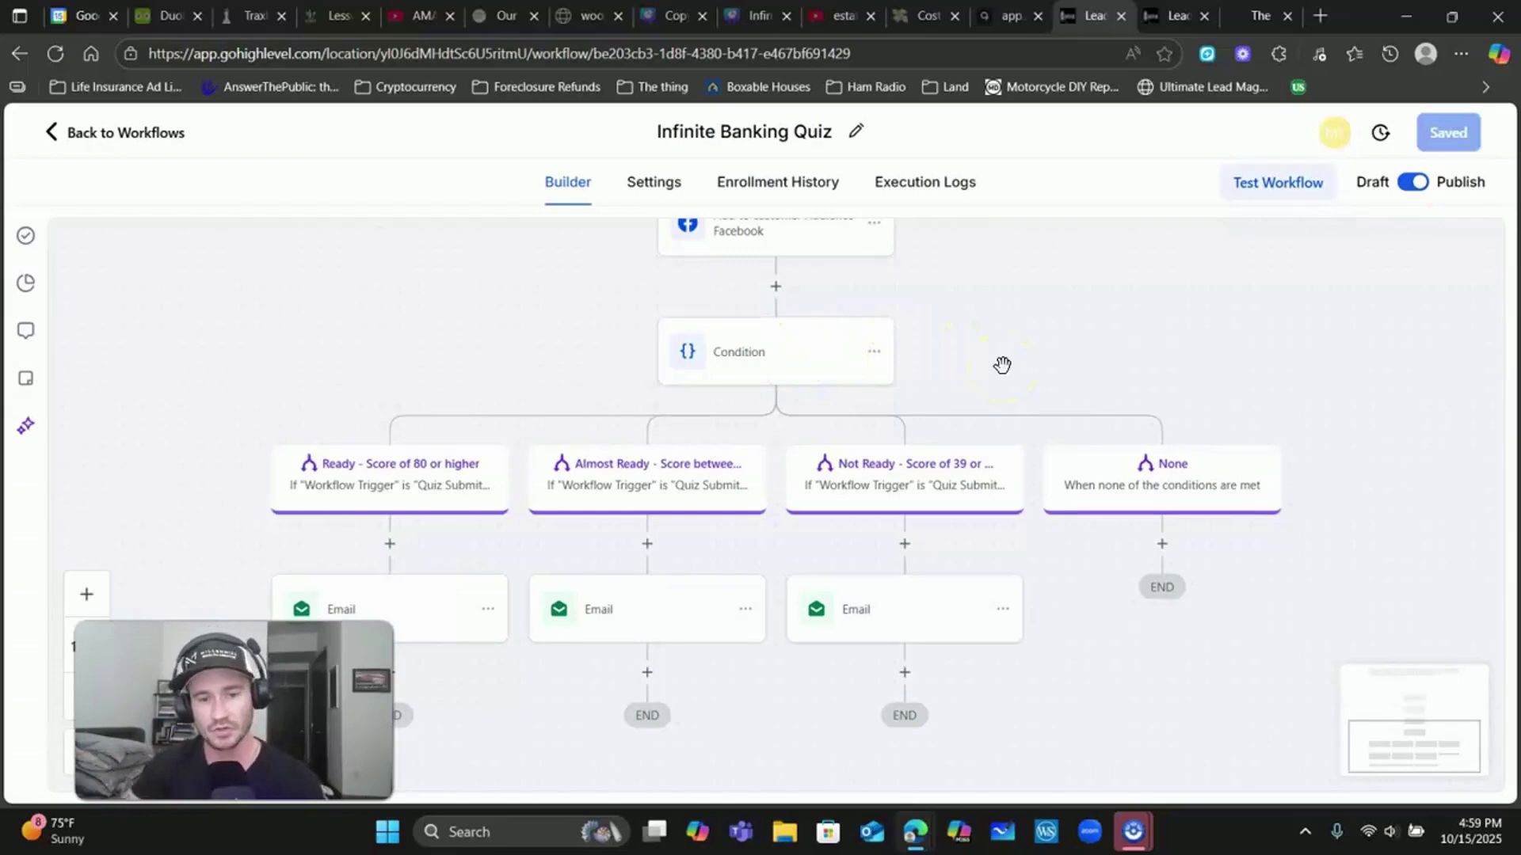
pyautogui.scroll(-2, 966, 388)
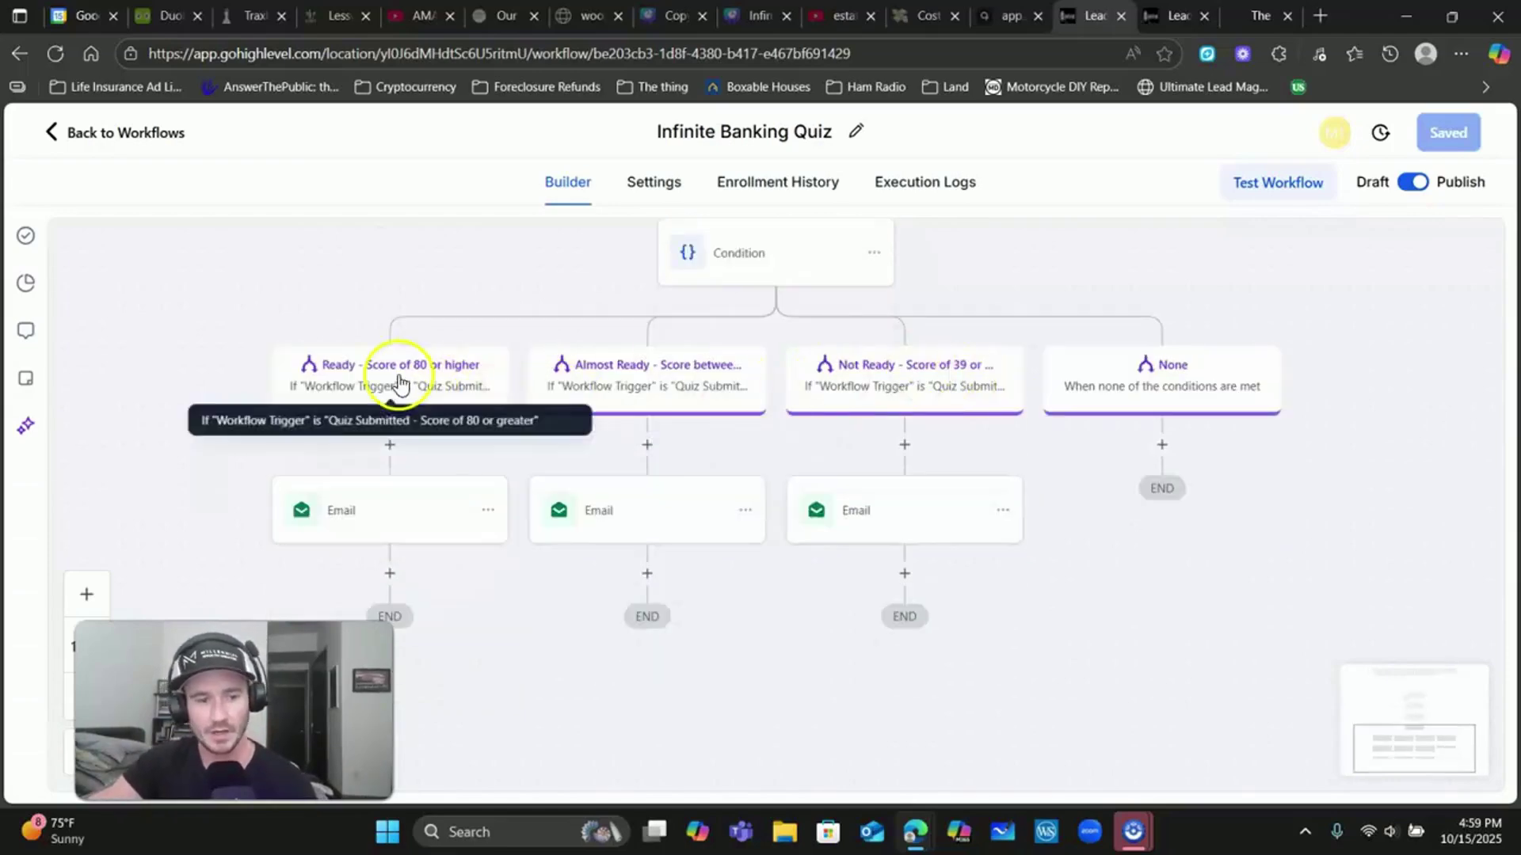
pyautogui.scroll(-1, 572, 520)
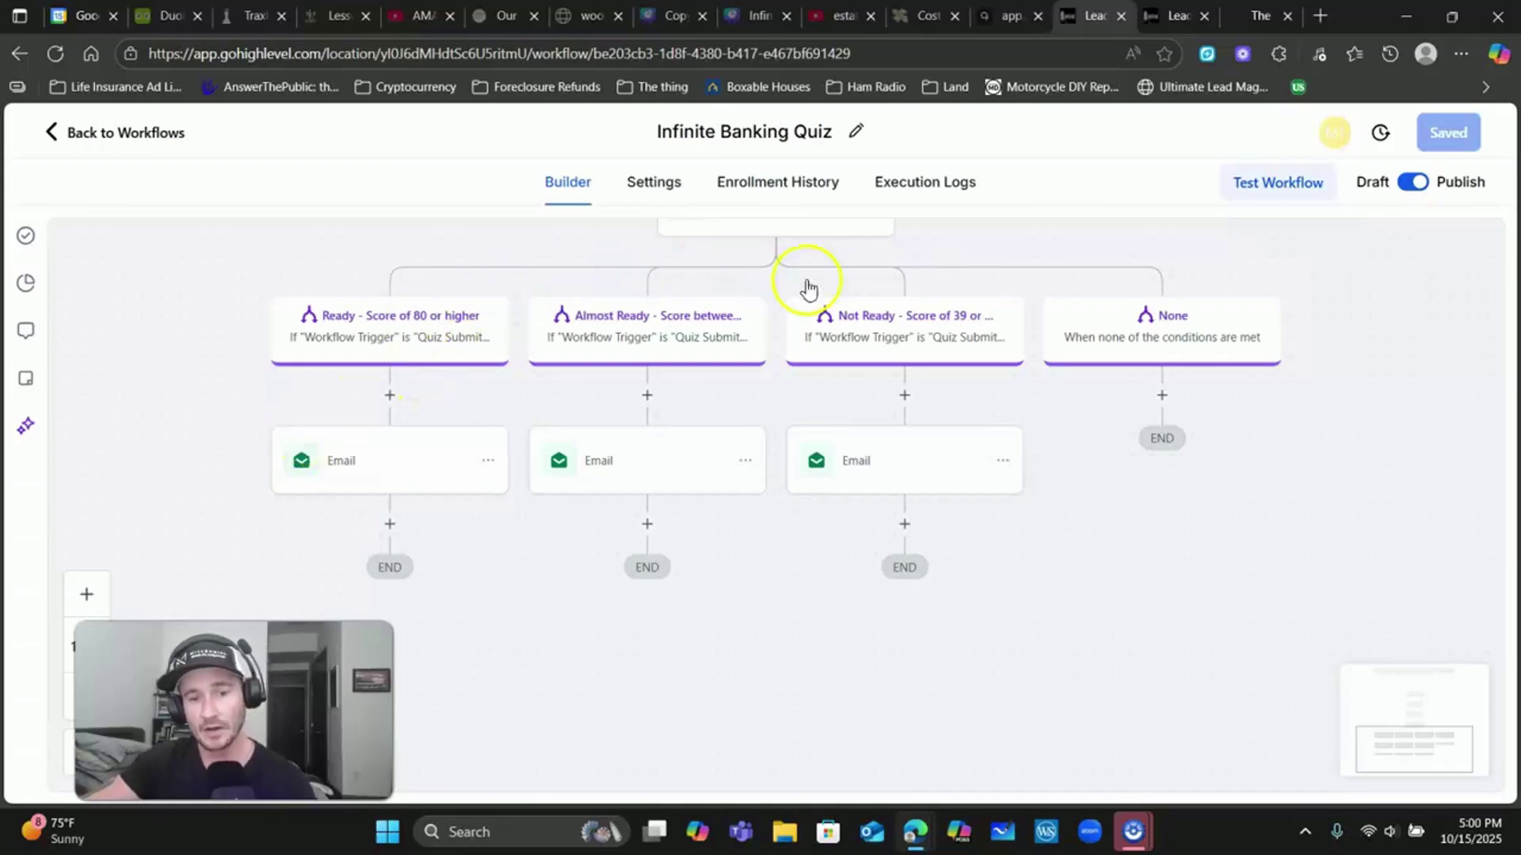
pyautogui.scroll(1, 789, 336)
pyautogui.scroll(2, 761, 286)
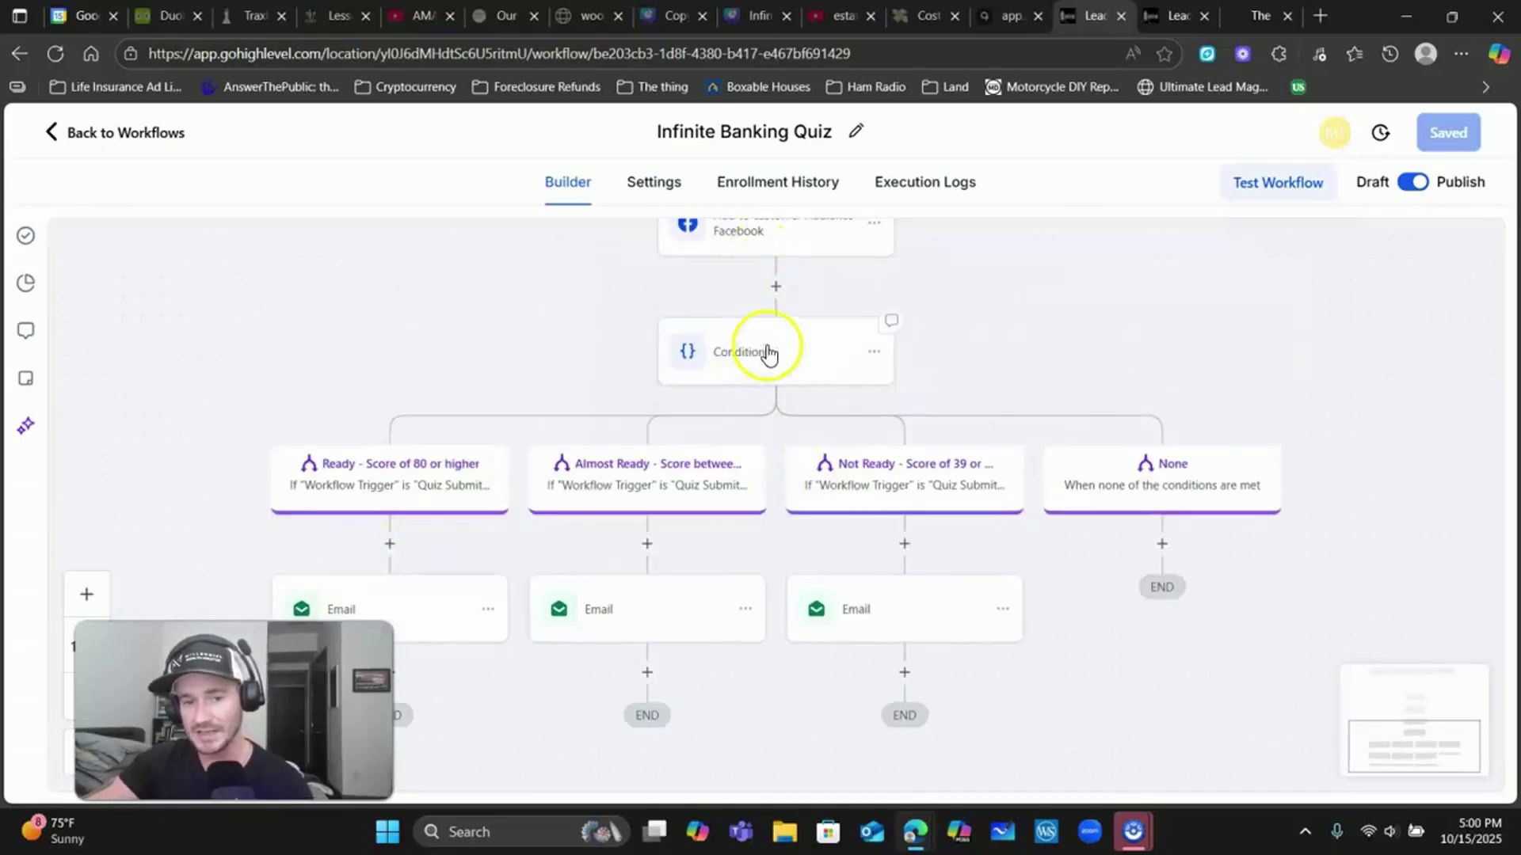
# Step: Search the actions for "if", start an If / Else action directly above the existing Condition step, and cancel it
pyautogui.scroll(5, 689, 238)
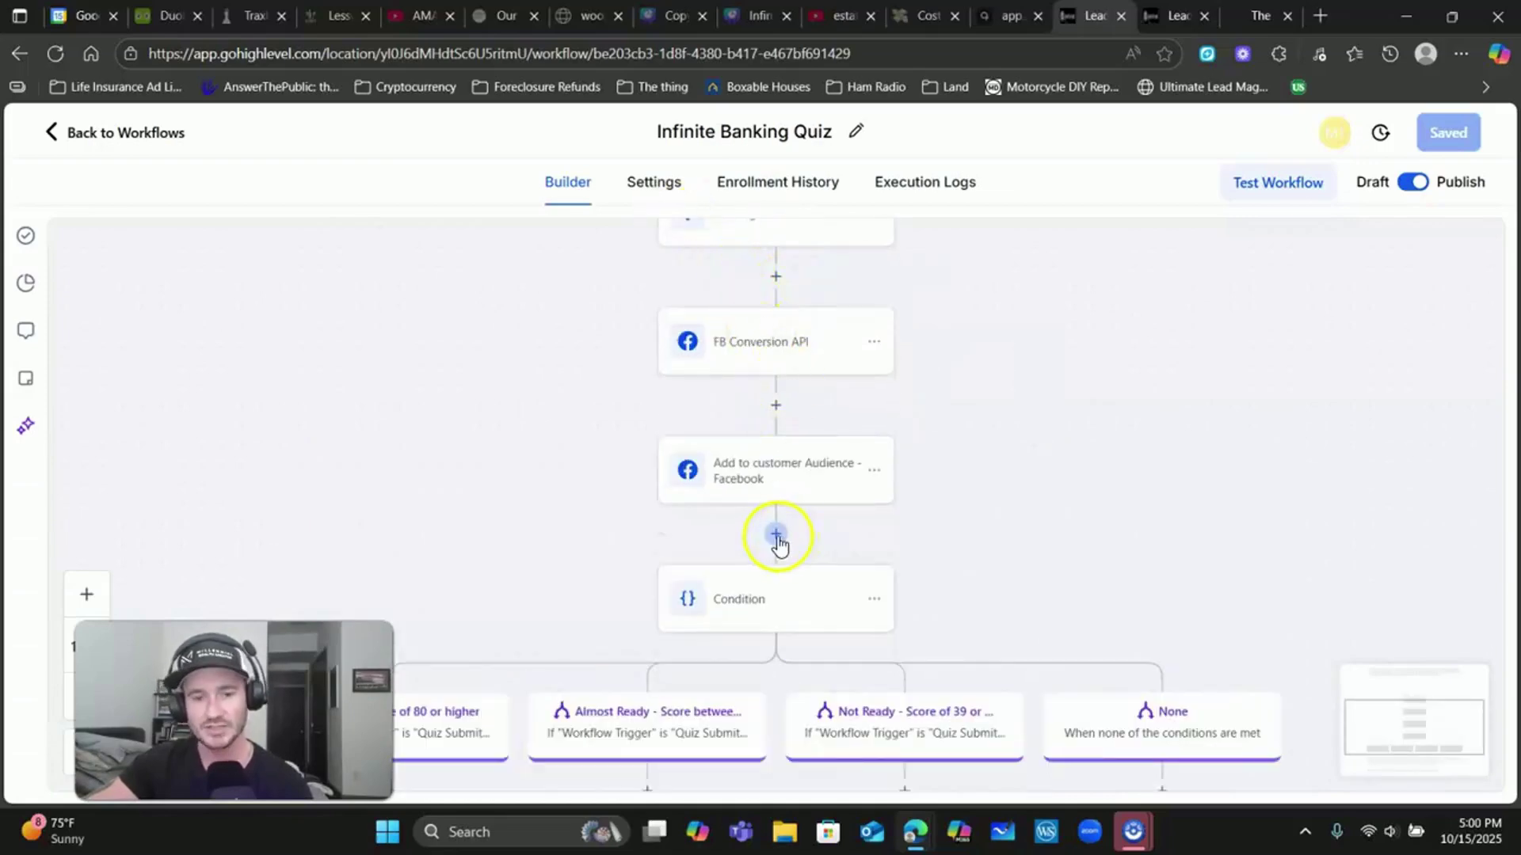
pyautogui.click(776, 537)
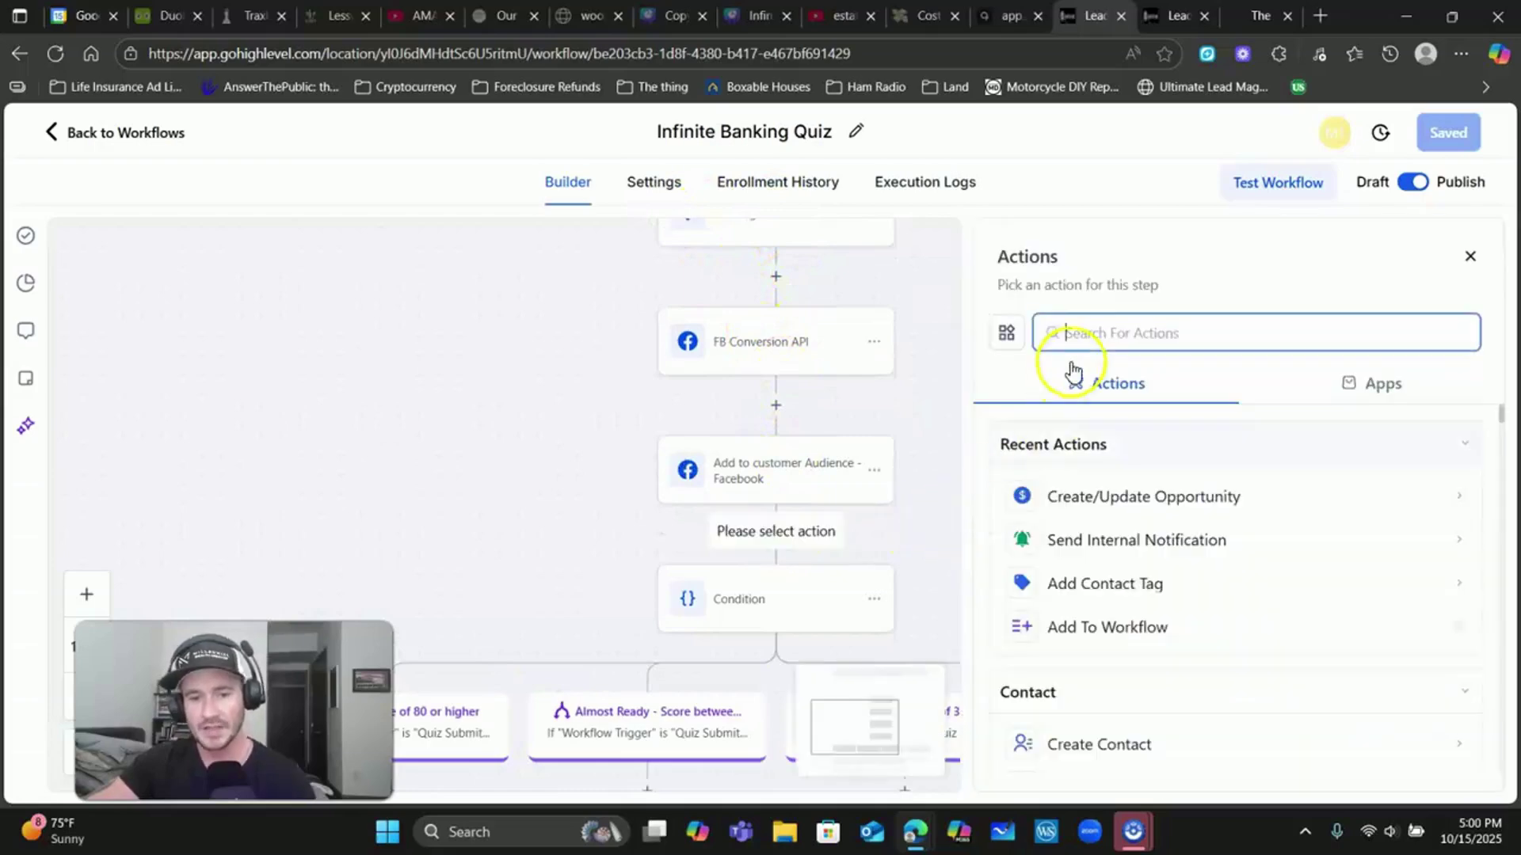
pyautogui.click(1082, 334)
pyautogui.write('if/')
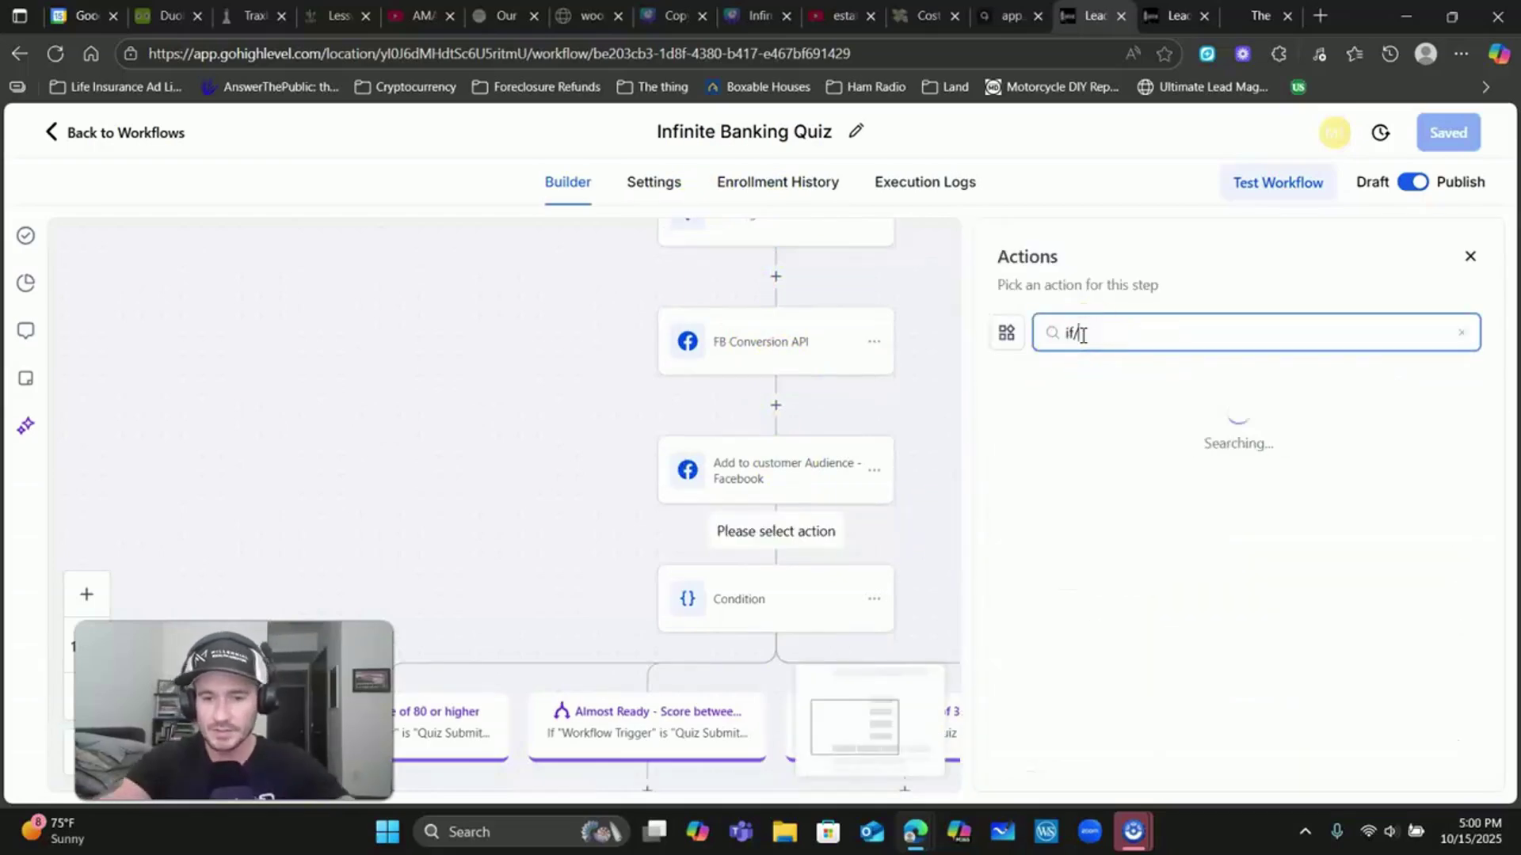
pyautogui.click(1089, 348)
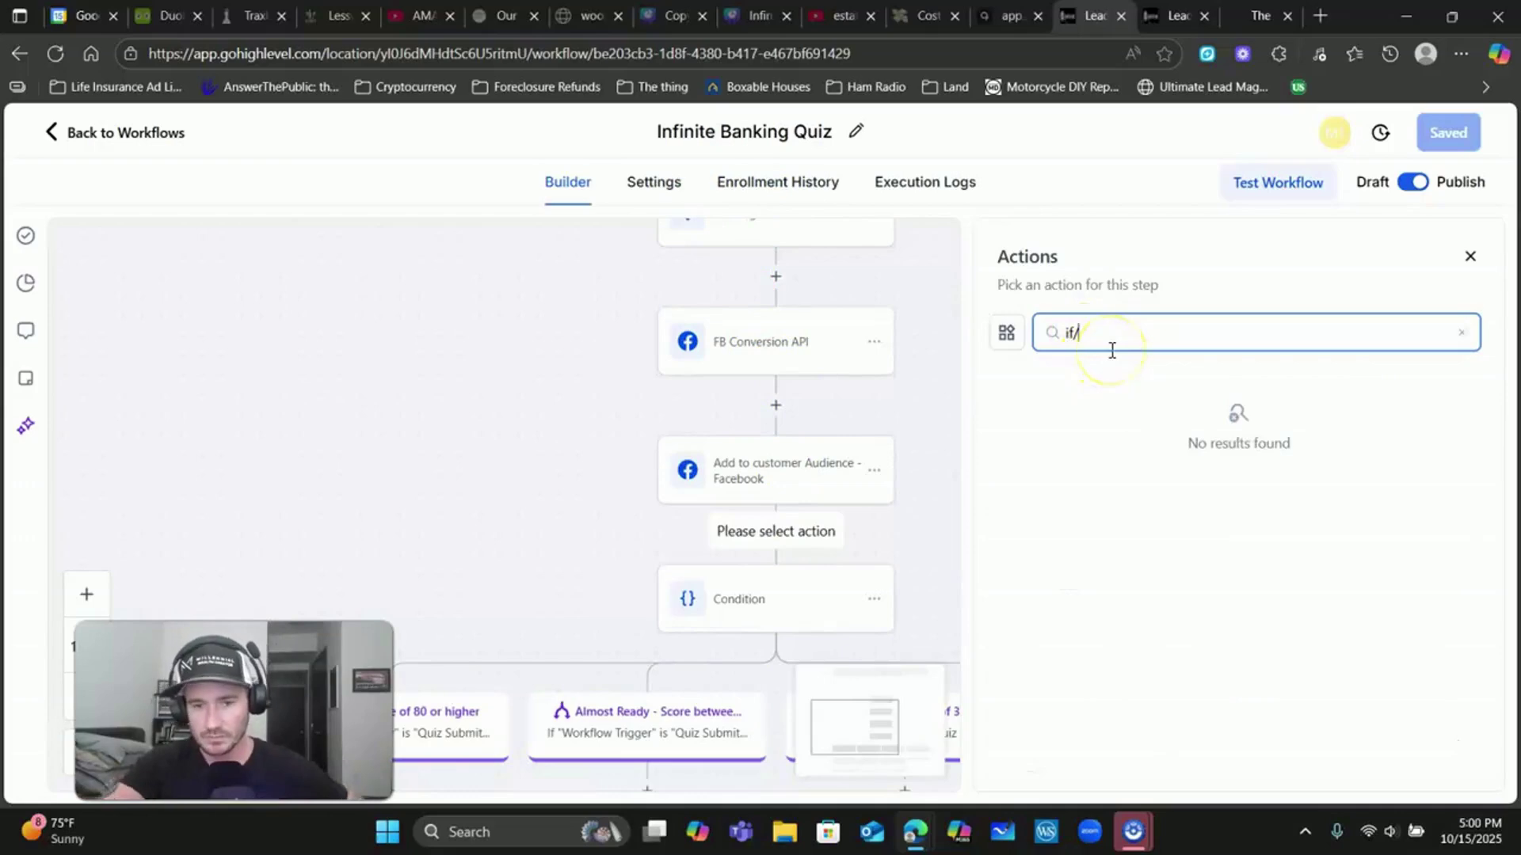
pyautogui.press('BackSpace')
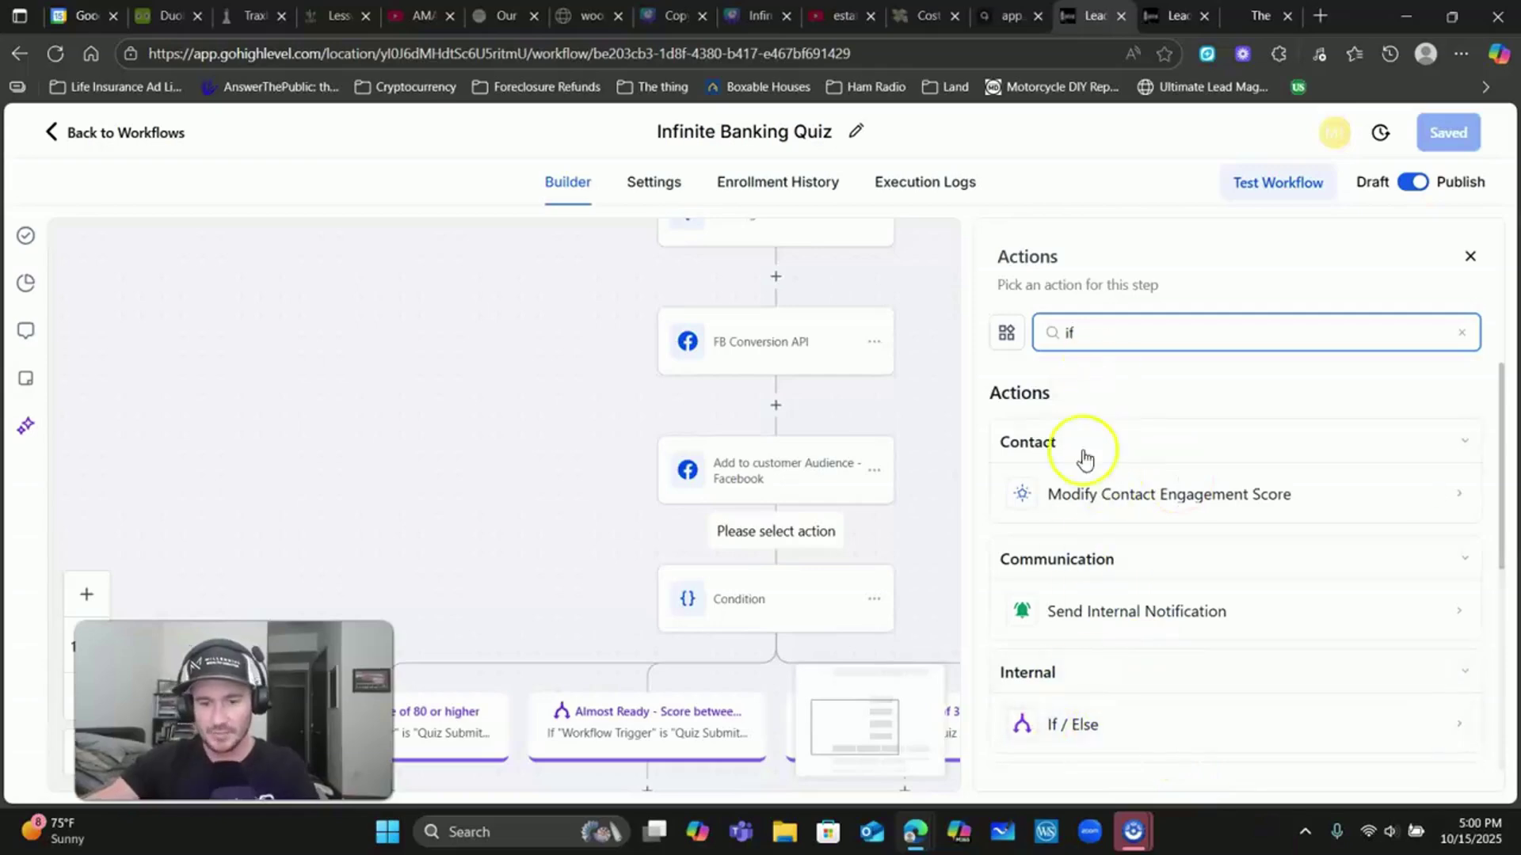
pyautogui.click(1075, 729)
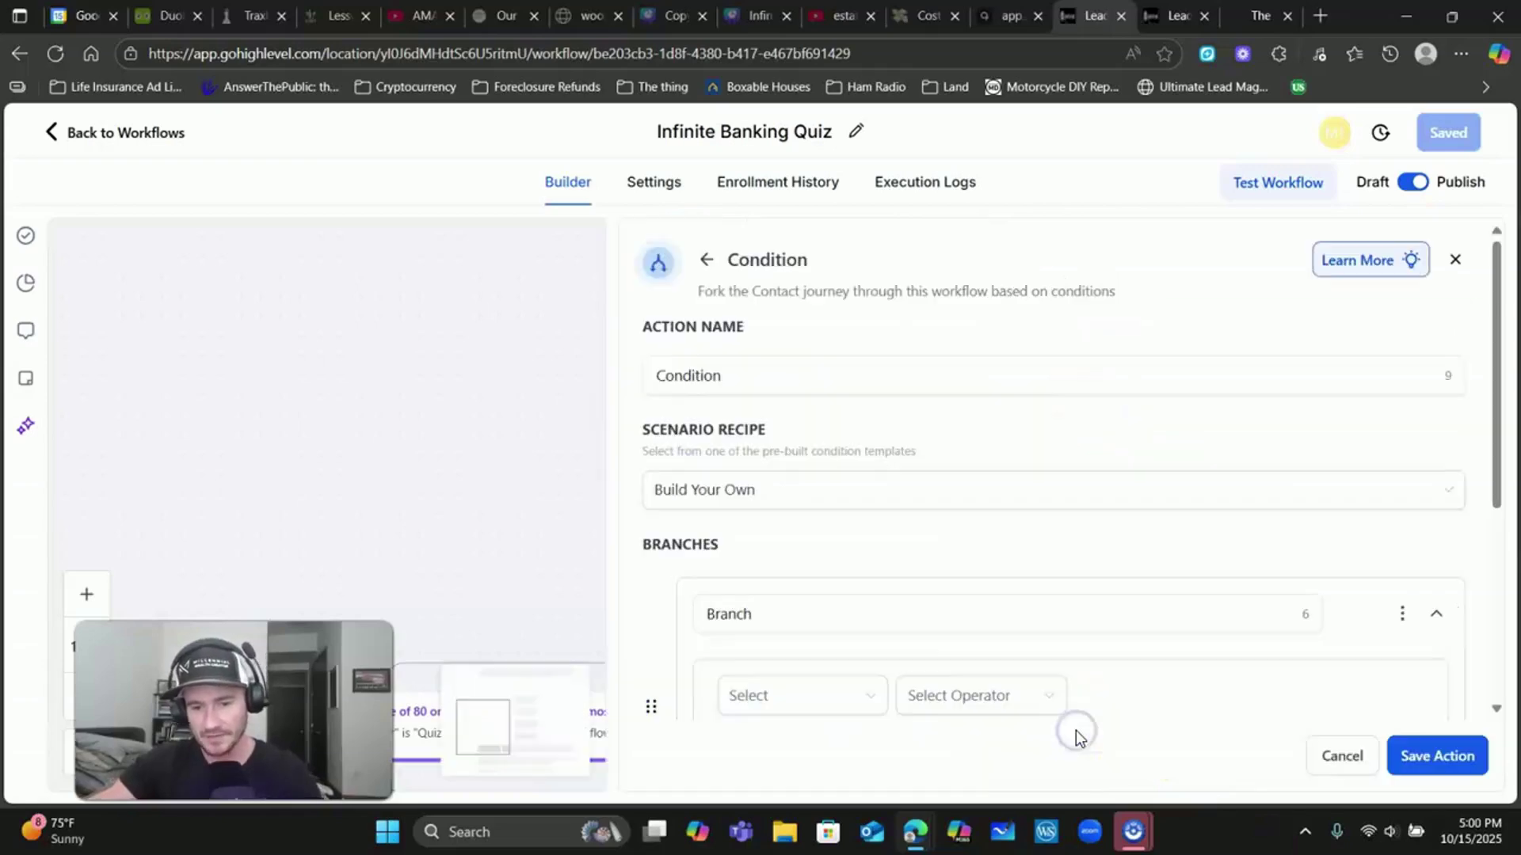
pyautogui.click(1342, 755)
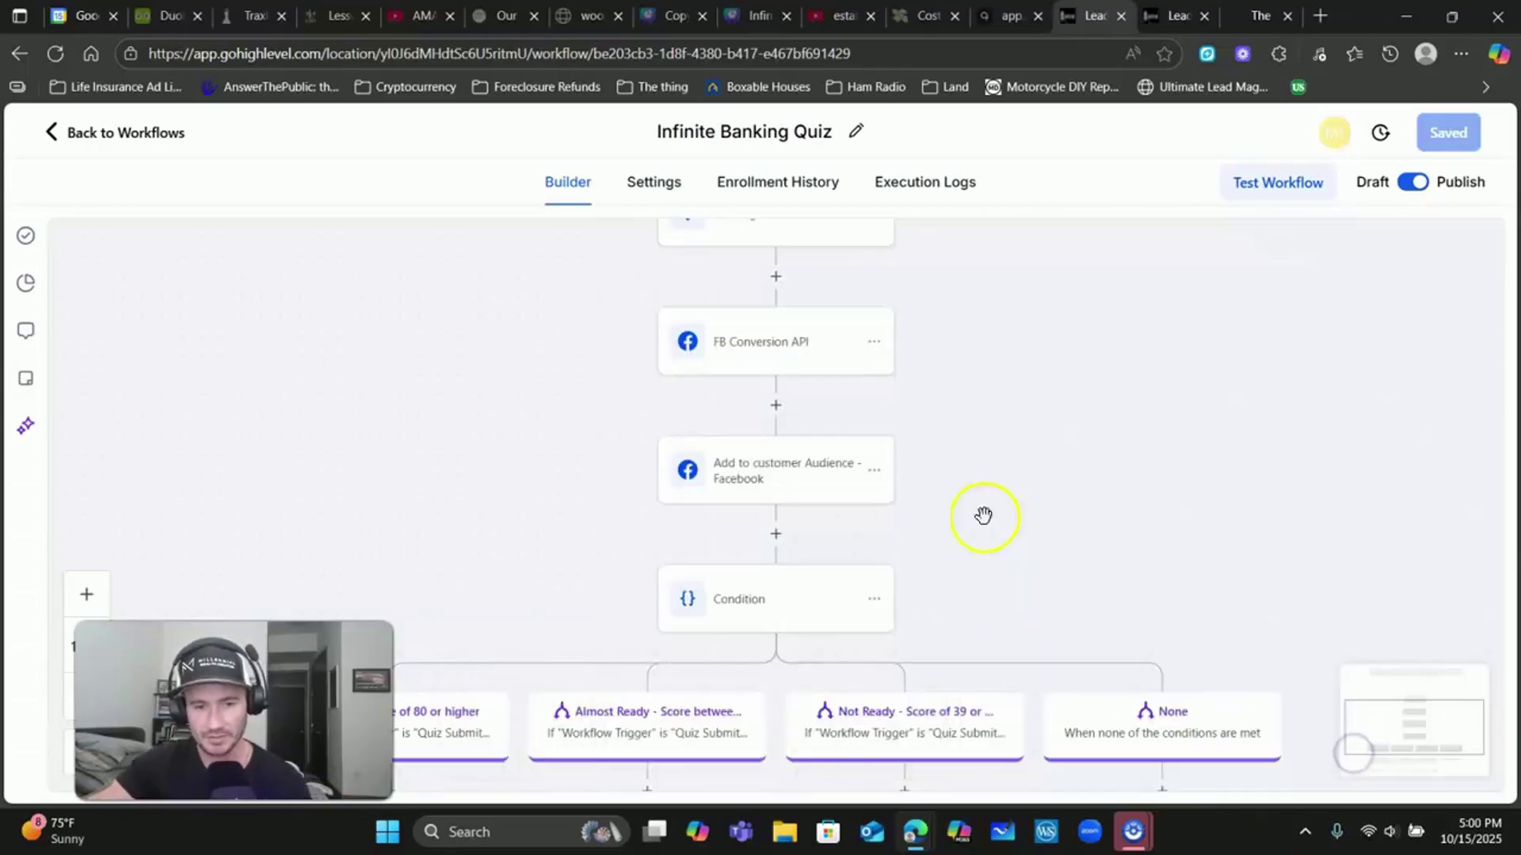
# Step: Open the existing Condition step and review the Ready branch's name and its available condition types
pyautogui.scroll(-1, 1073, 477)
pyautogui.scroll(-1, 1073, 478)
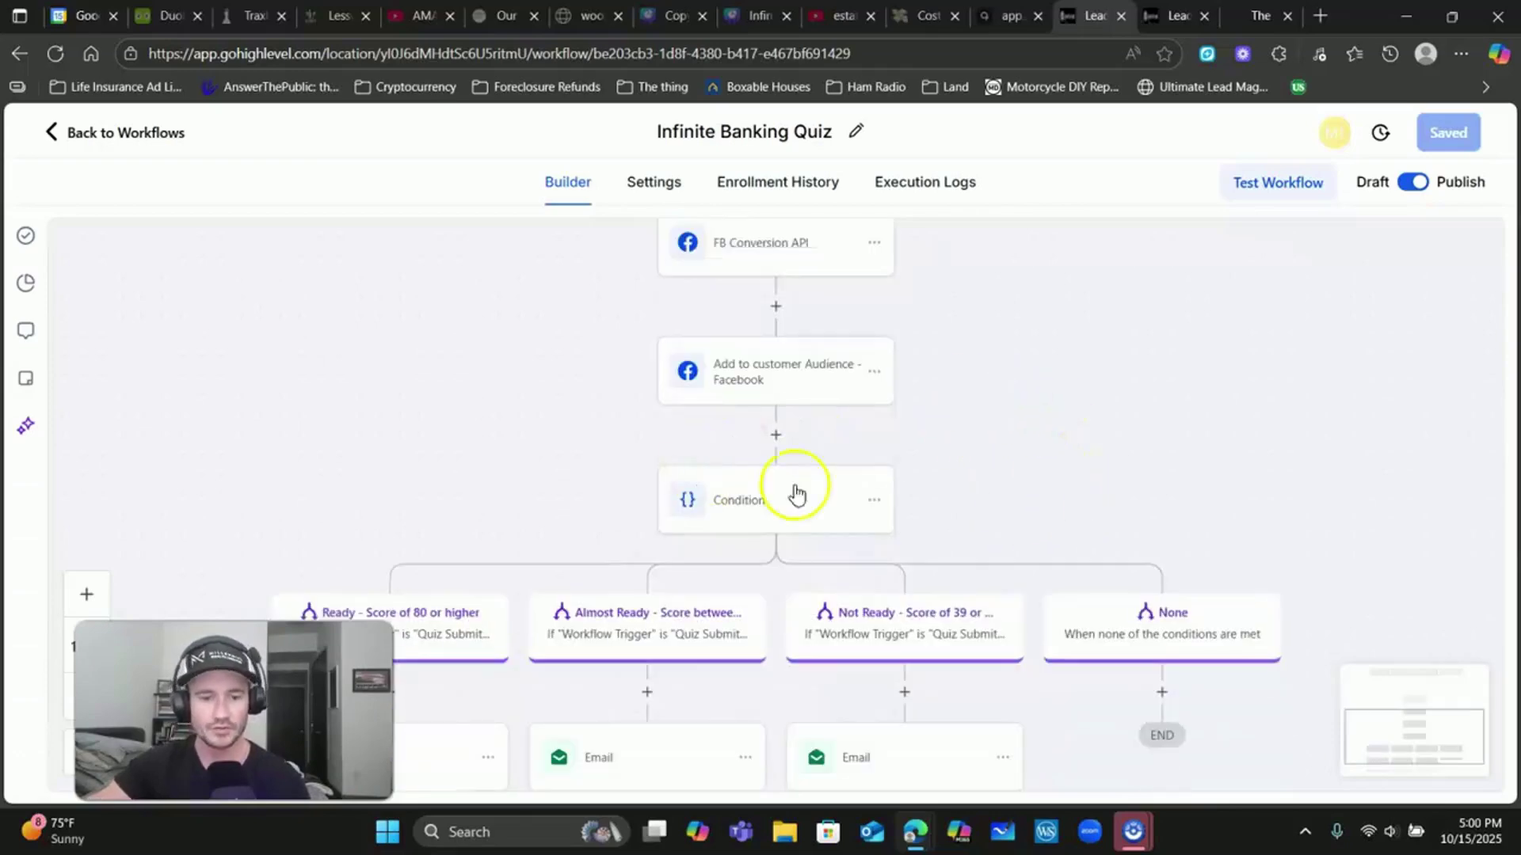
pyautogui.scroll(-3, 794, 496)
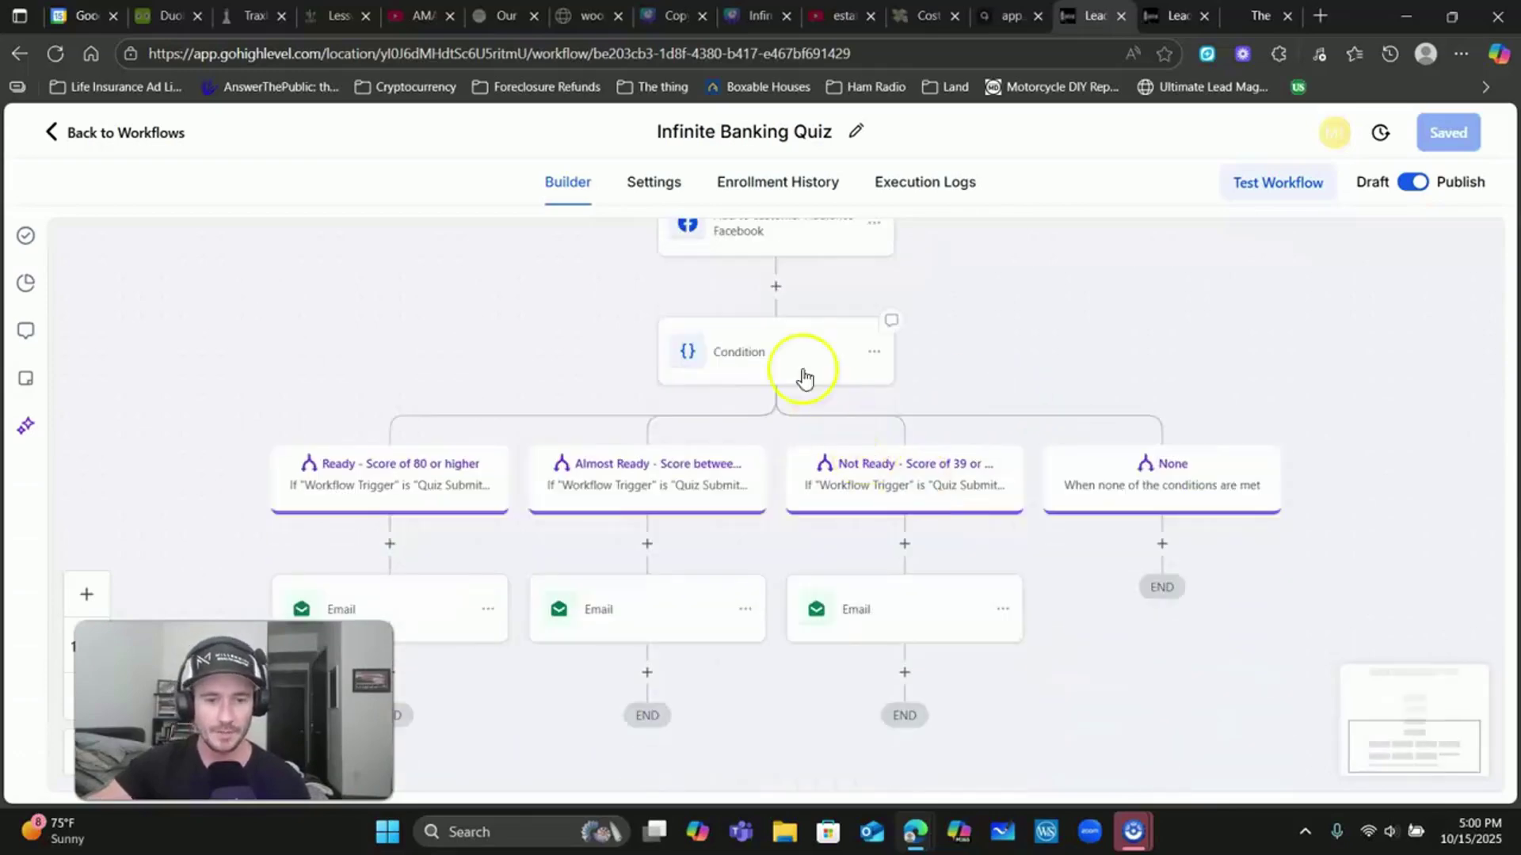
pyautogui.click(744, 361)
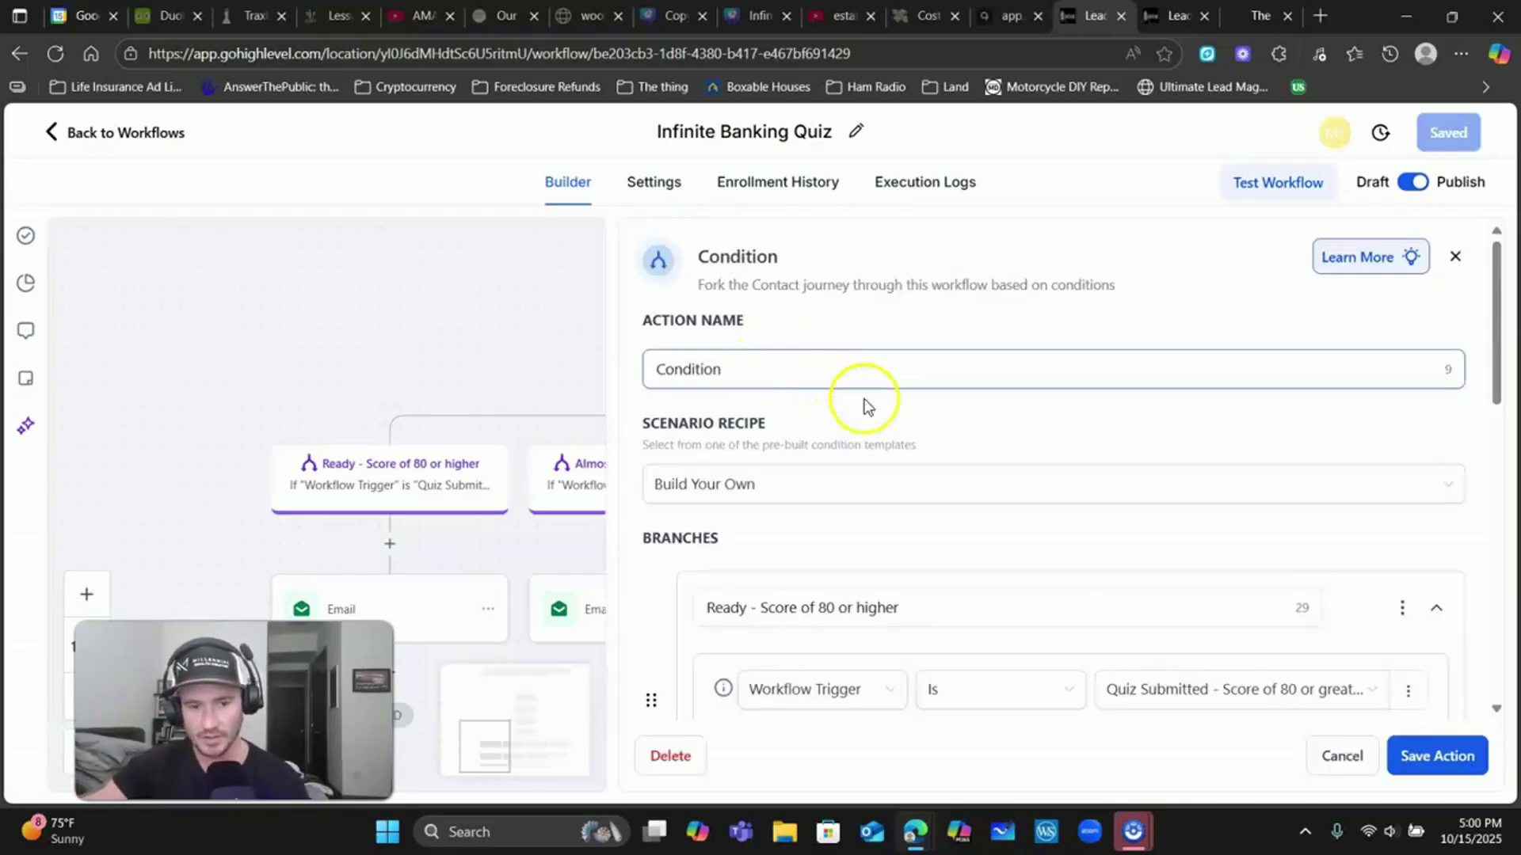
pyautogui.scroll(-5, 879, 441)
pyautogui.scroll(5, 869, 435)
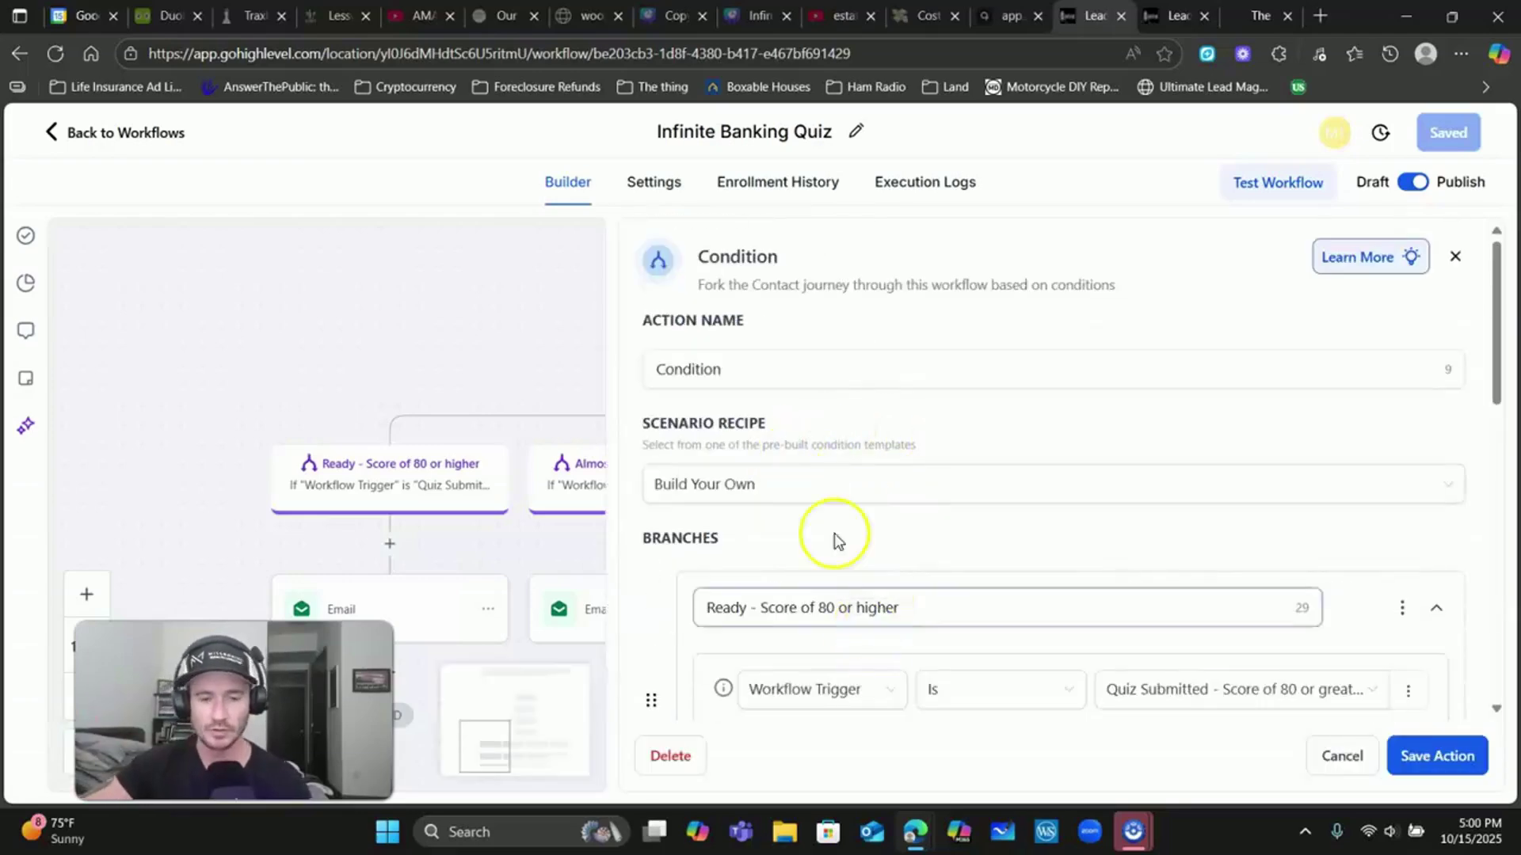
pyautogui.scroll(-2, 824, 443)
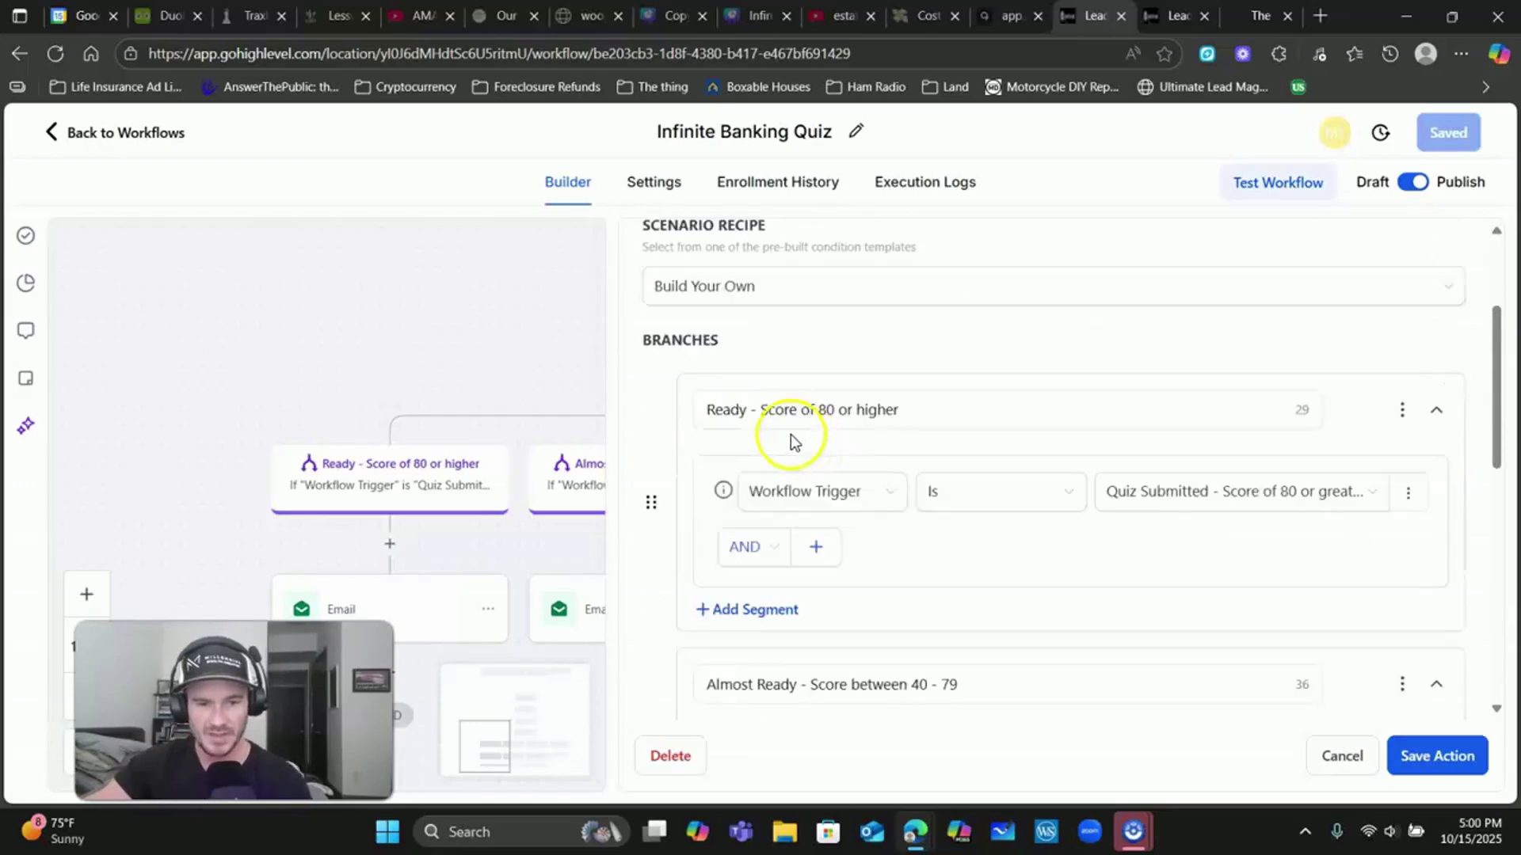
pyautogui.moveTo(922, 410)
pyautogui.mouseDown()
pyautogui.moveTo(673, 417)
pyautogui.moveTo(896, 398)
pyautogui.mouseUp()
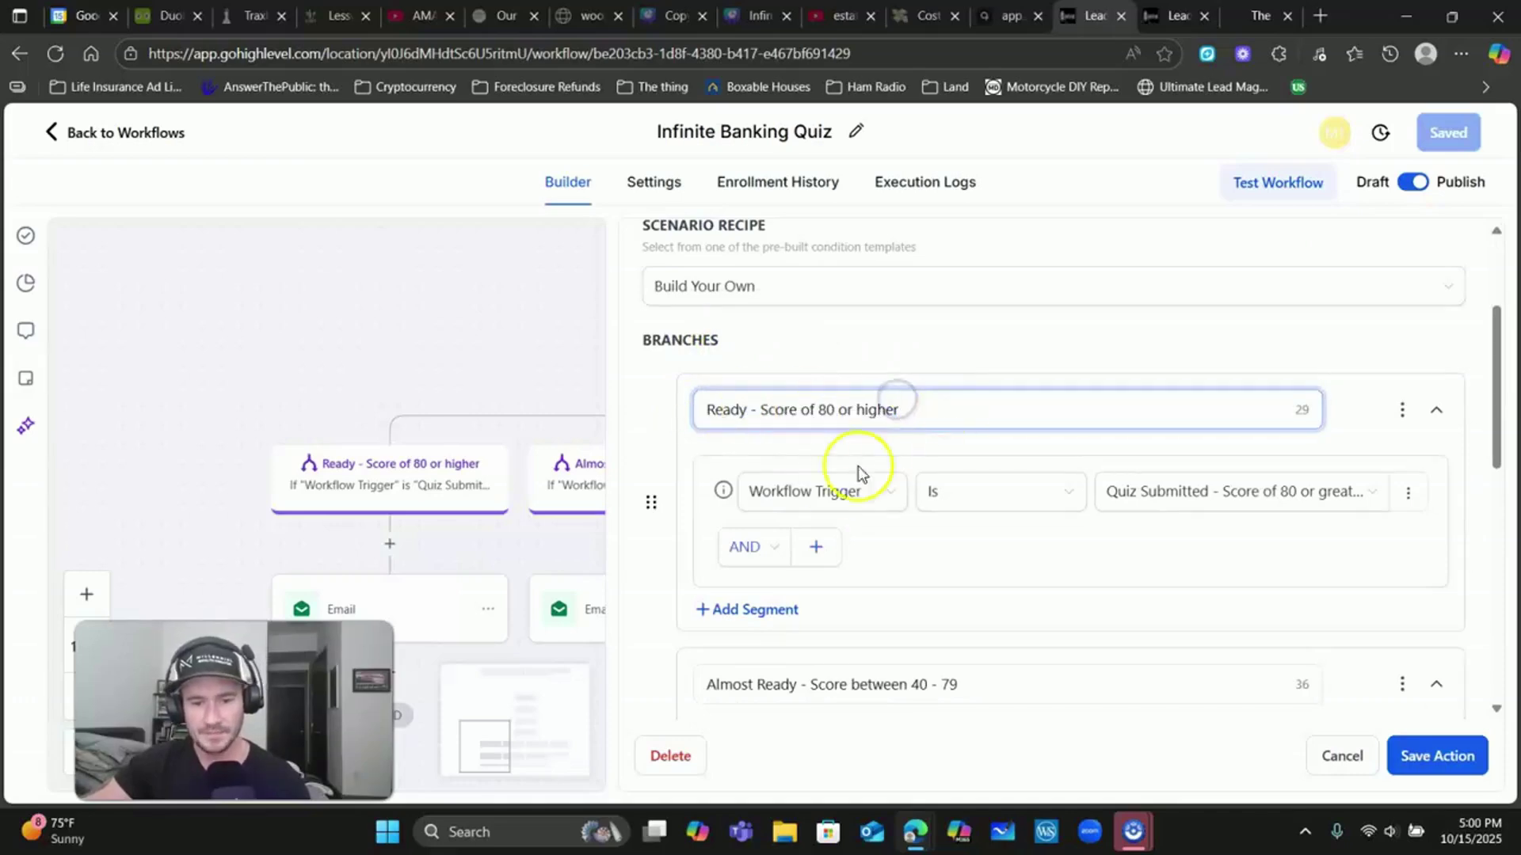
pyautogui.click(842, 496)
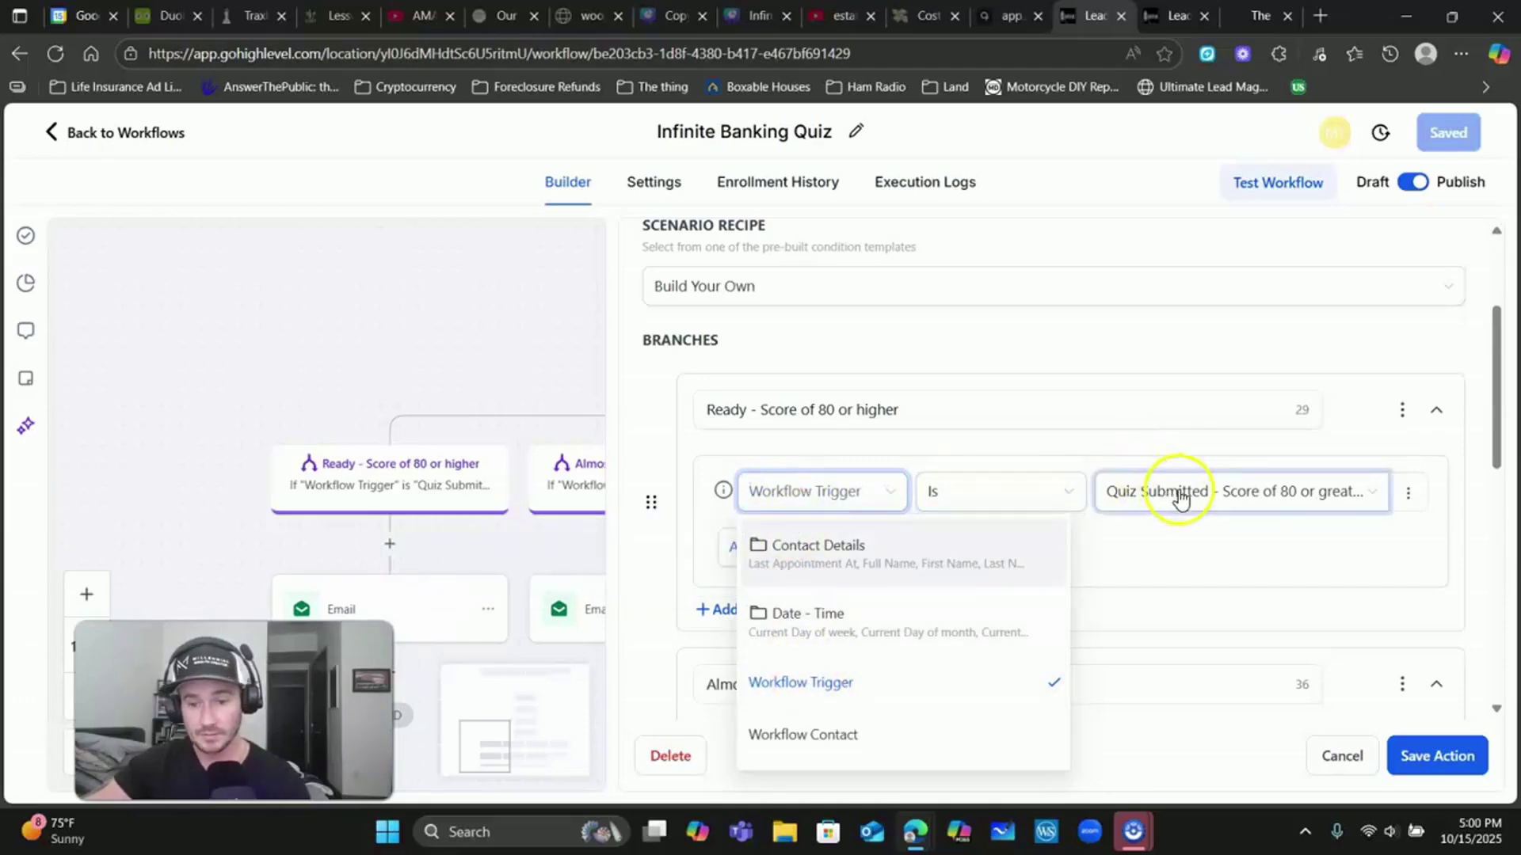
pyautogui.click(1247, 530)
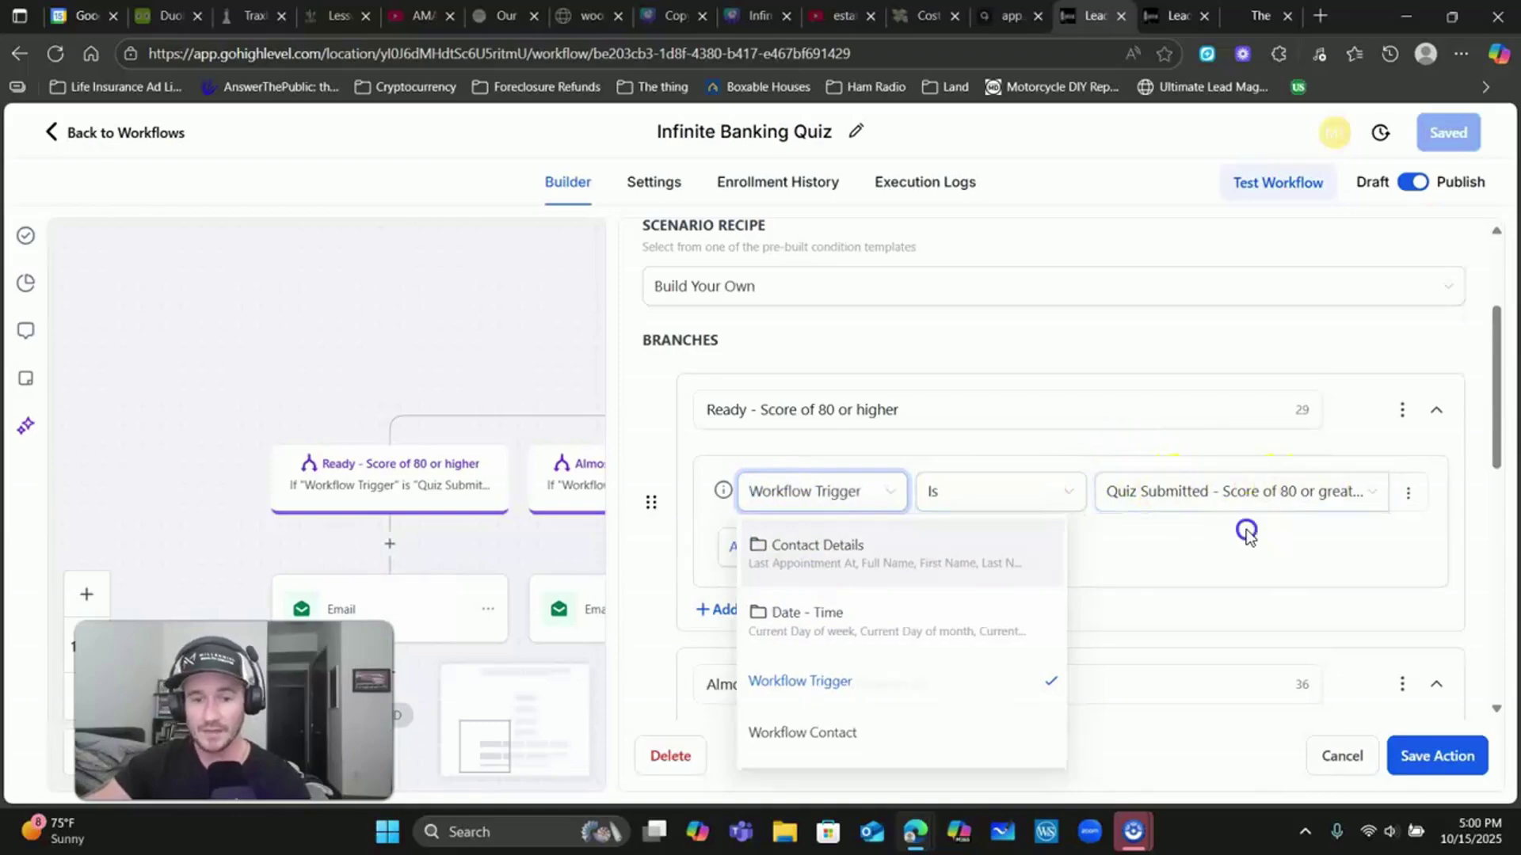
# Step: Check the condition's Not Ready branch, the option for adding branches, and the None branch
pyautogui.scroll(-9, 980, 549)
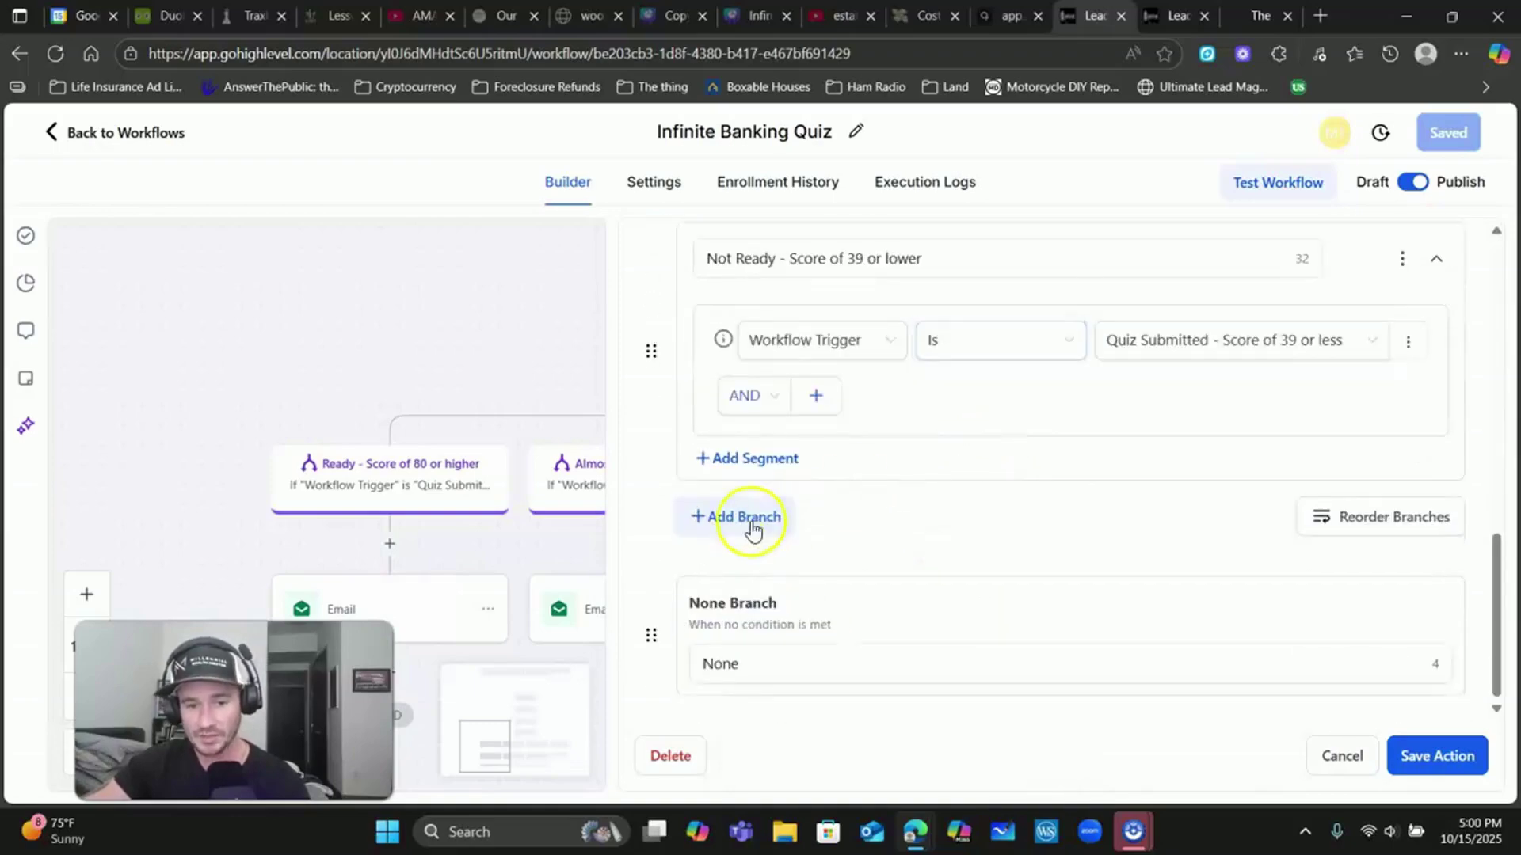
pyautogui.scroll(1, 885, 435)
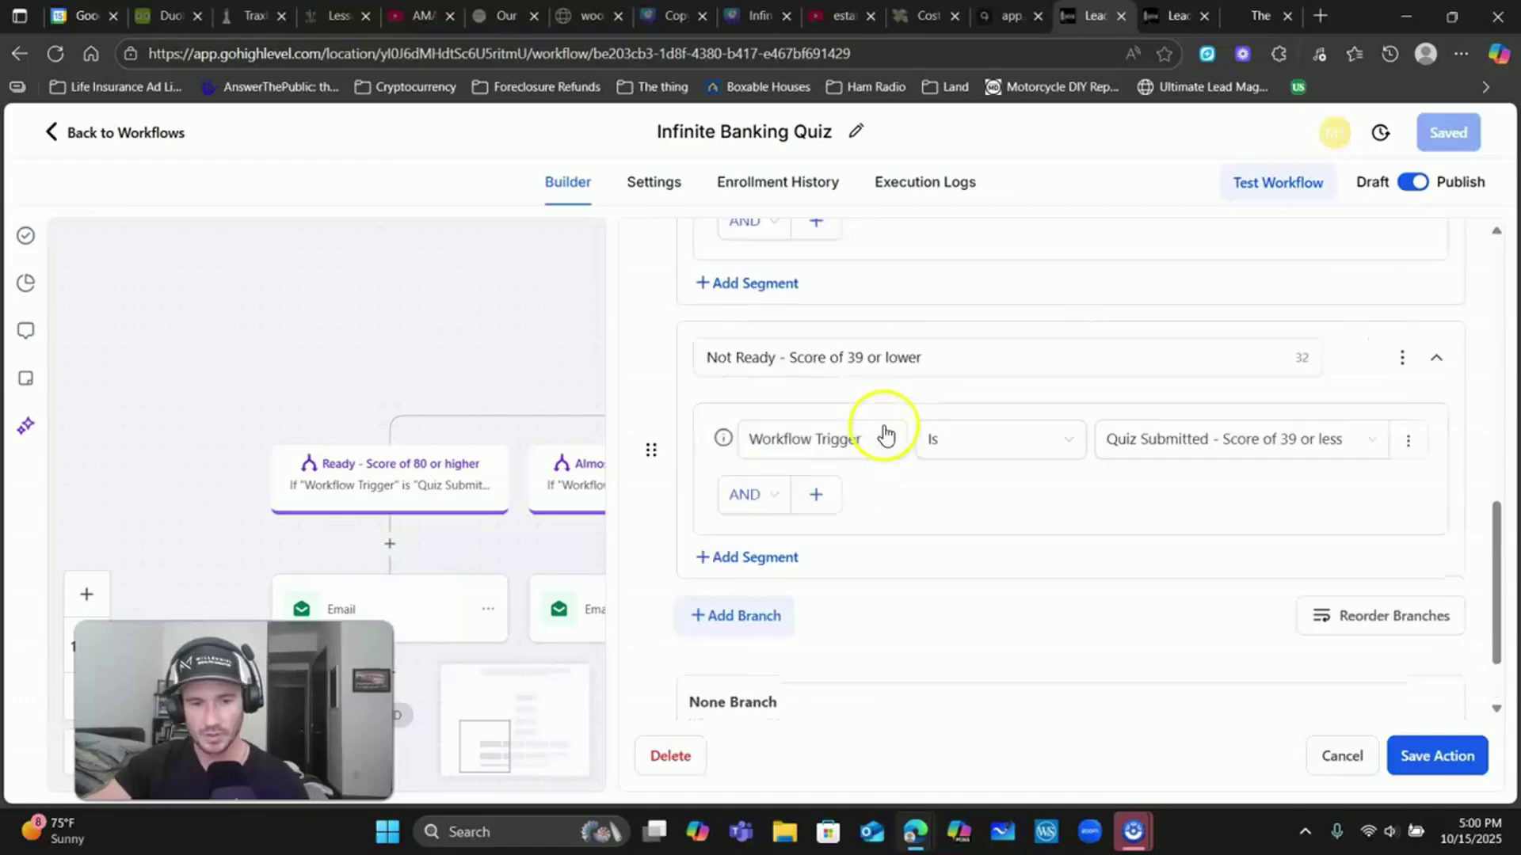
pyautogui.scroll(-1, 898, 396)
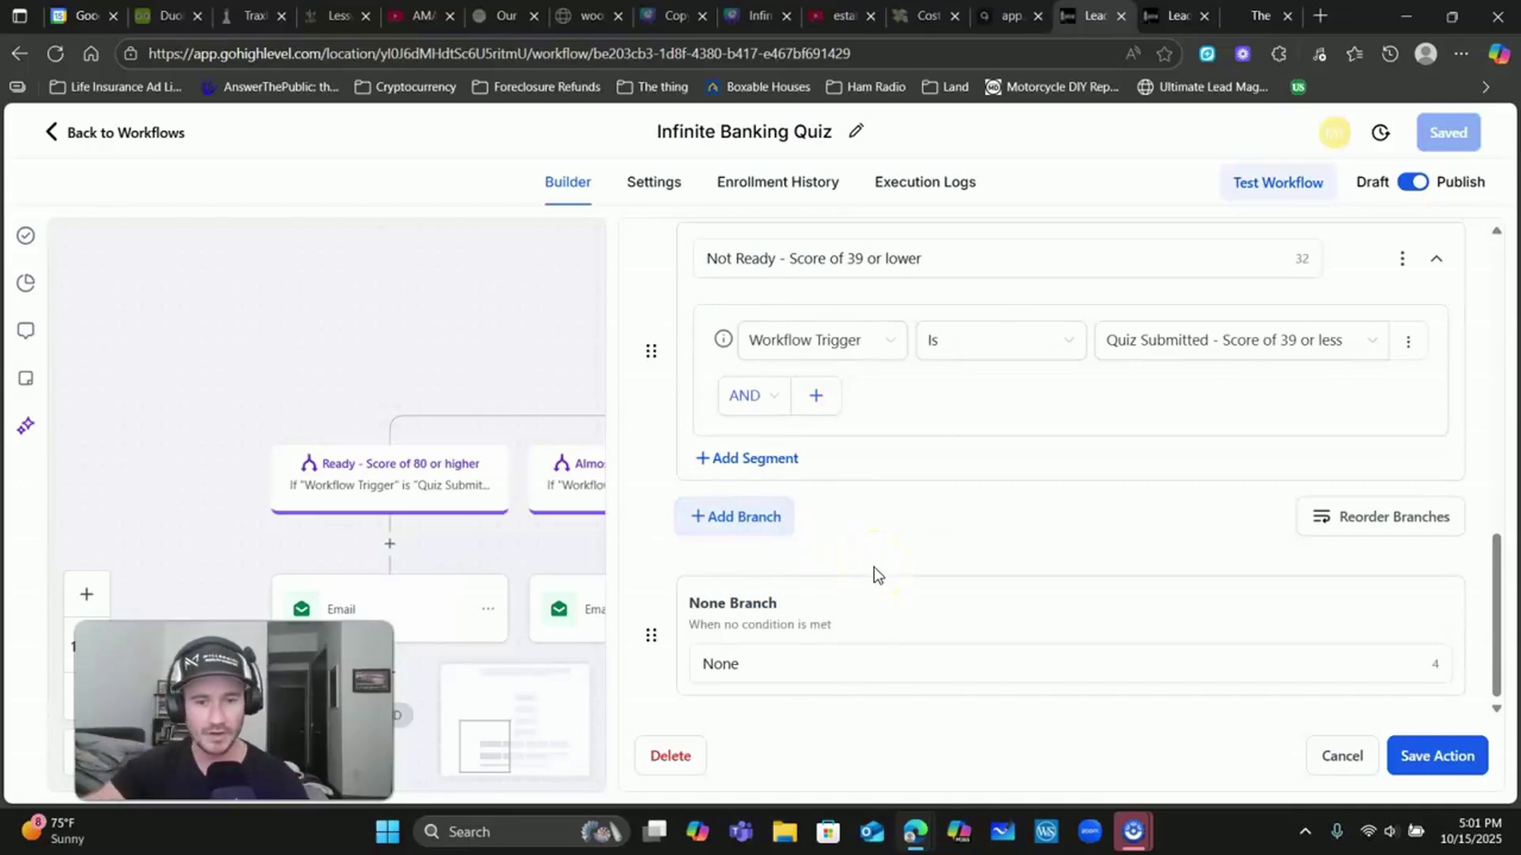
# Step: Compare the Ready and Almost Ready branch names with the workflow trigger each one uses
pyautogui.scroll(10, 873, 567)
pyautogui.scroll(-2, 887, 536)
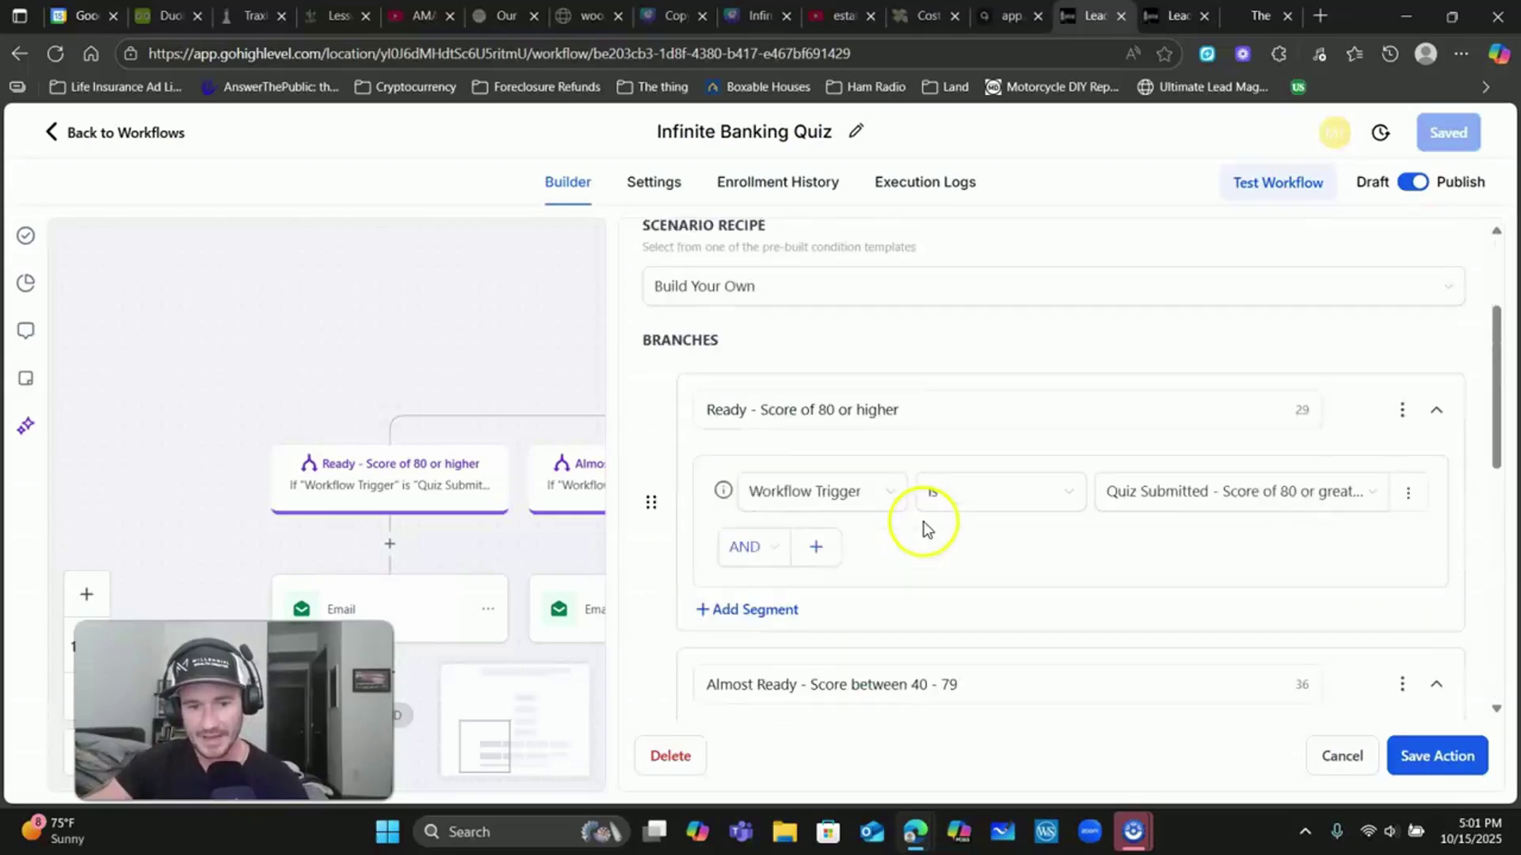
pyautogui.scroll(-2, 902, 475)
pyautogui.scroll(1, 847, 381)
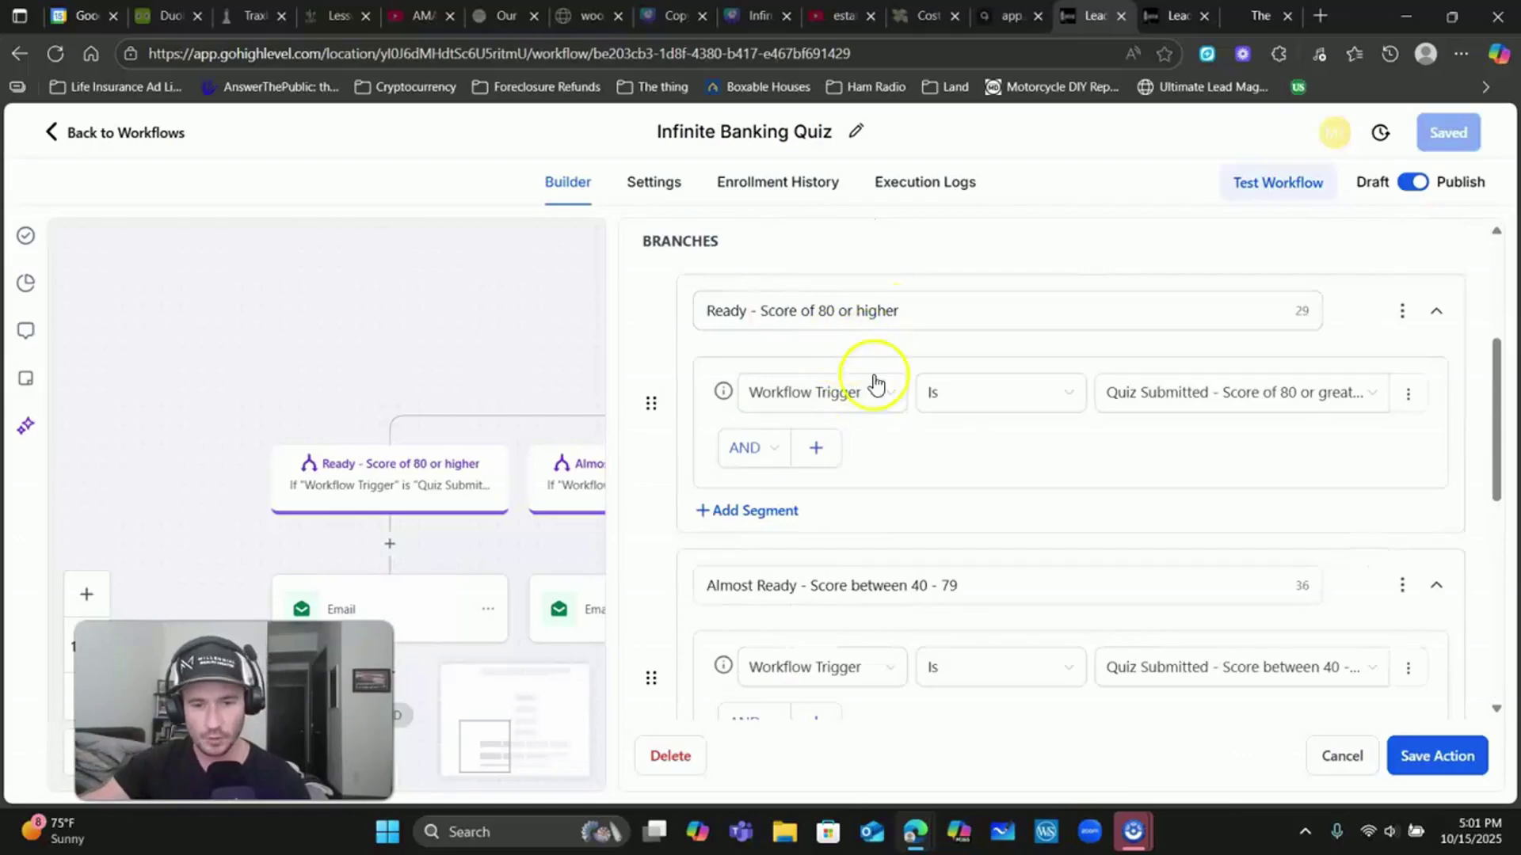
pyautogui.scroll(-1, 973, 481)
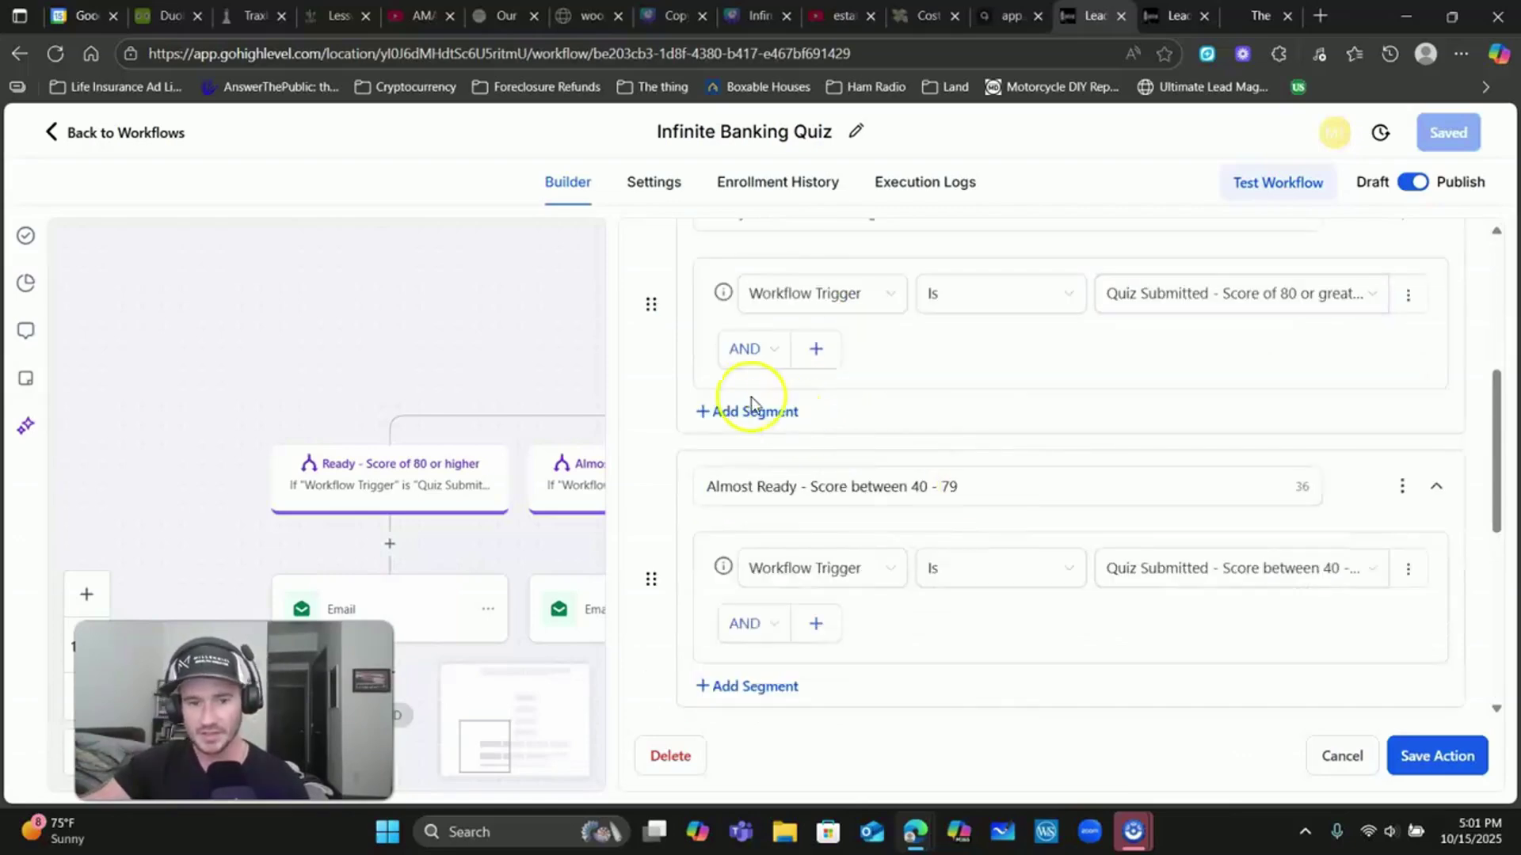
pyautogui.click(740, 496)
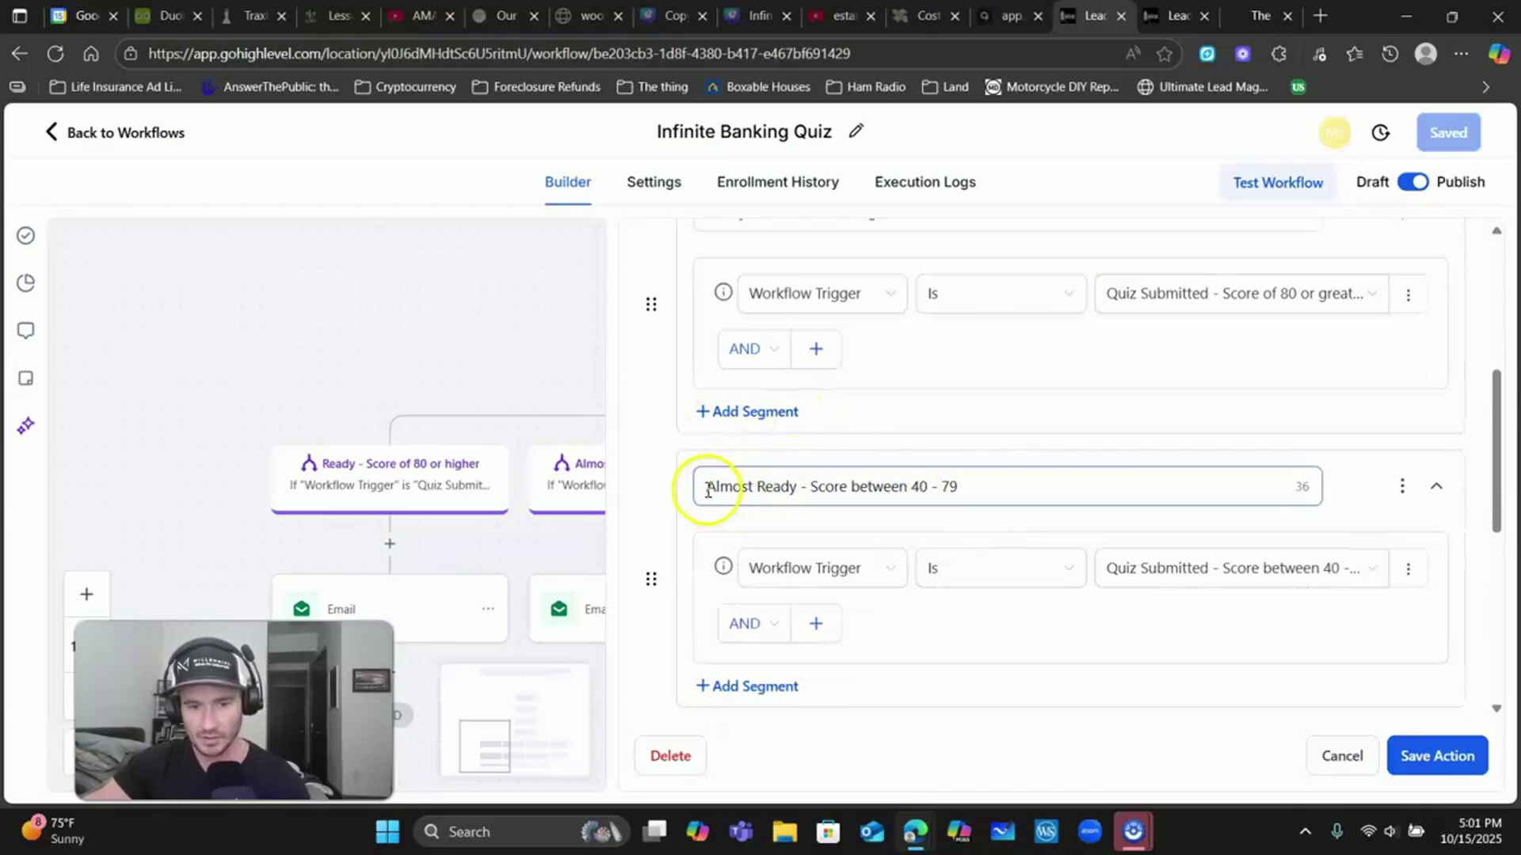
pyautogui.click(1038, 486)
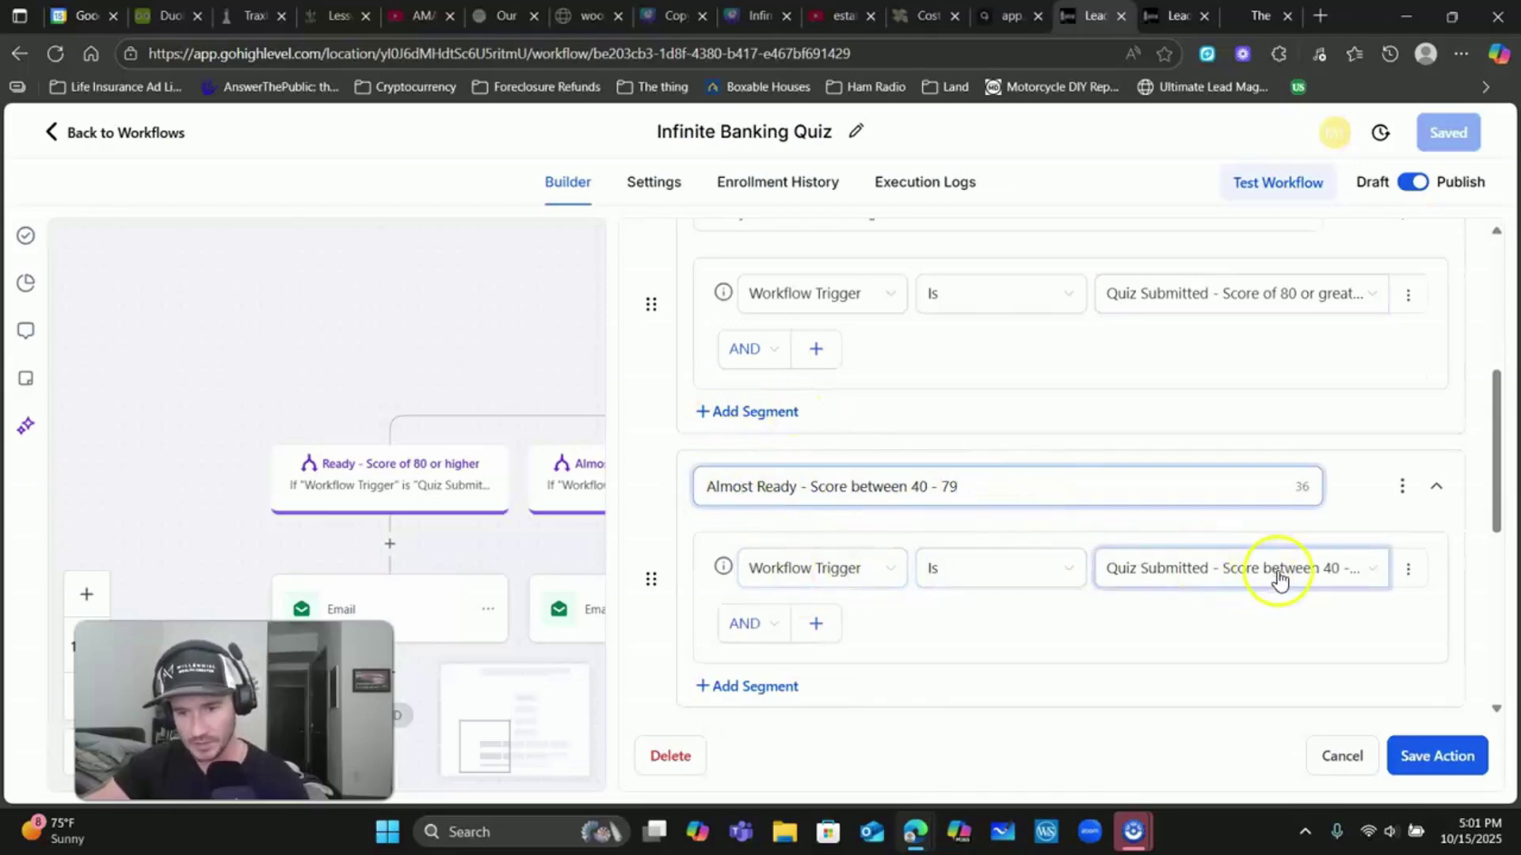
# Step: Compare the Not Ready branch's name with the workflow trigger it uses, and cancel out of the Condition step
pyautogui.scroll(-4, 1188, 434)
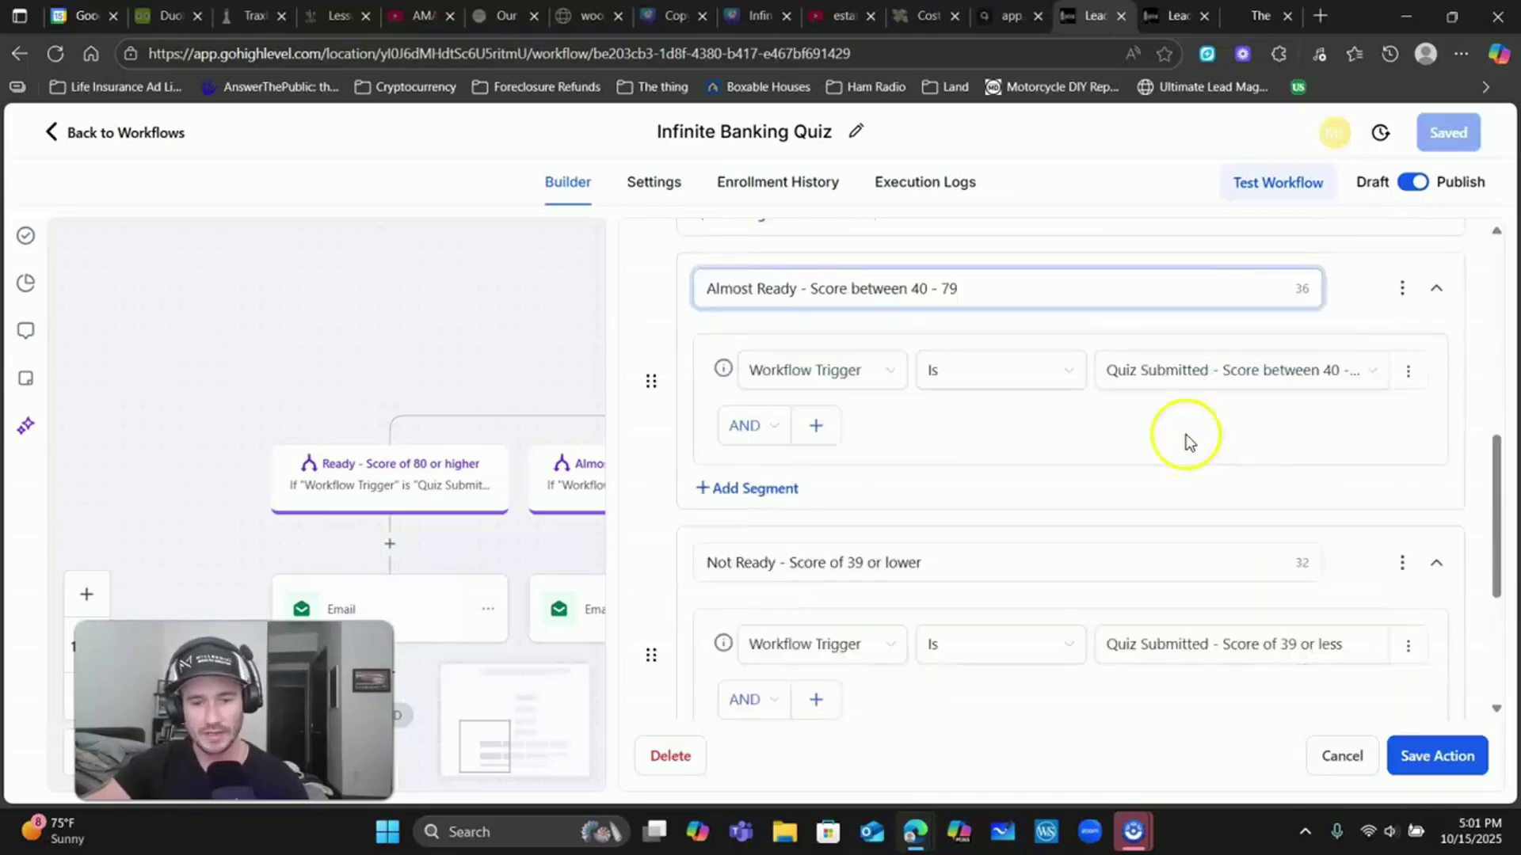
pyautogui.click(876, 361)
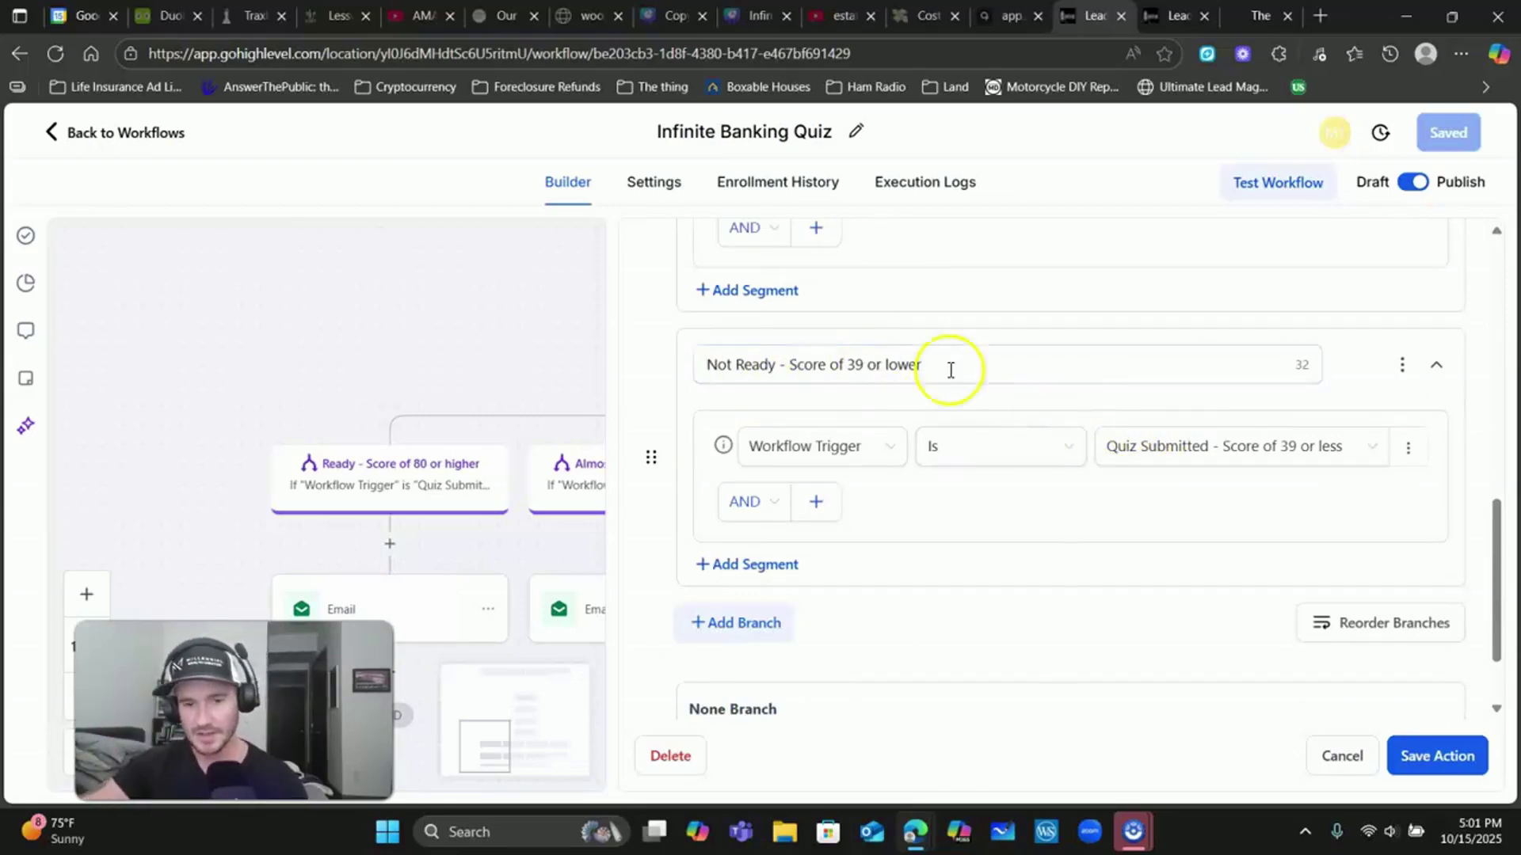
pyautogui.scroll(1, 950, 363)
pyautogui.moveTo(921, 461); pyautogui.dragTo(717, 467)
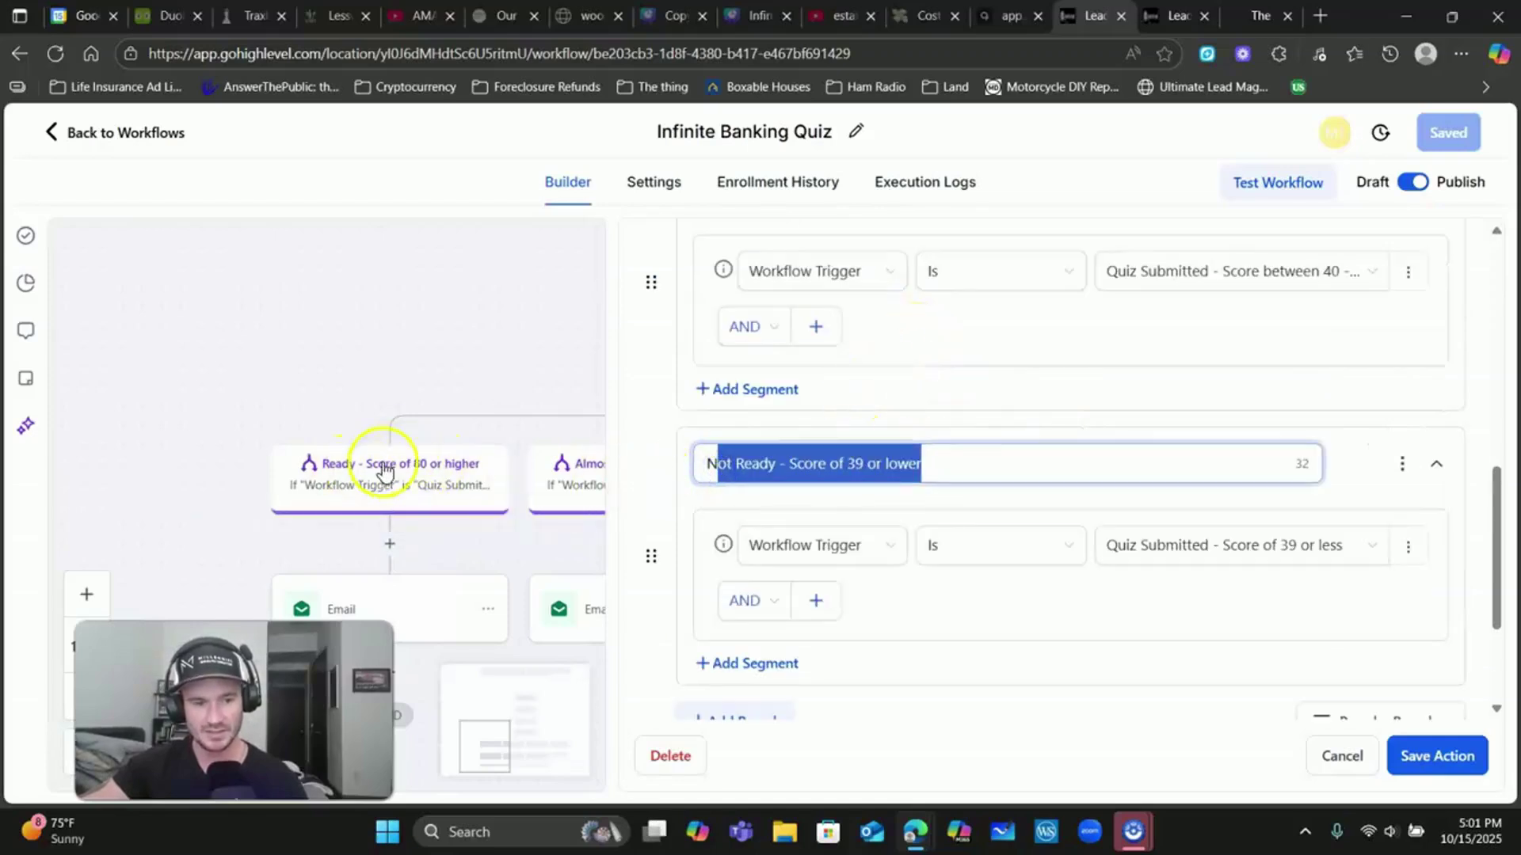
pyautogui.click(1342, 760)
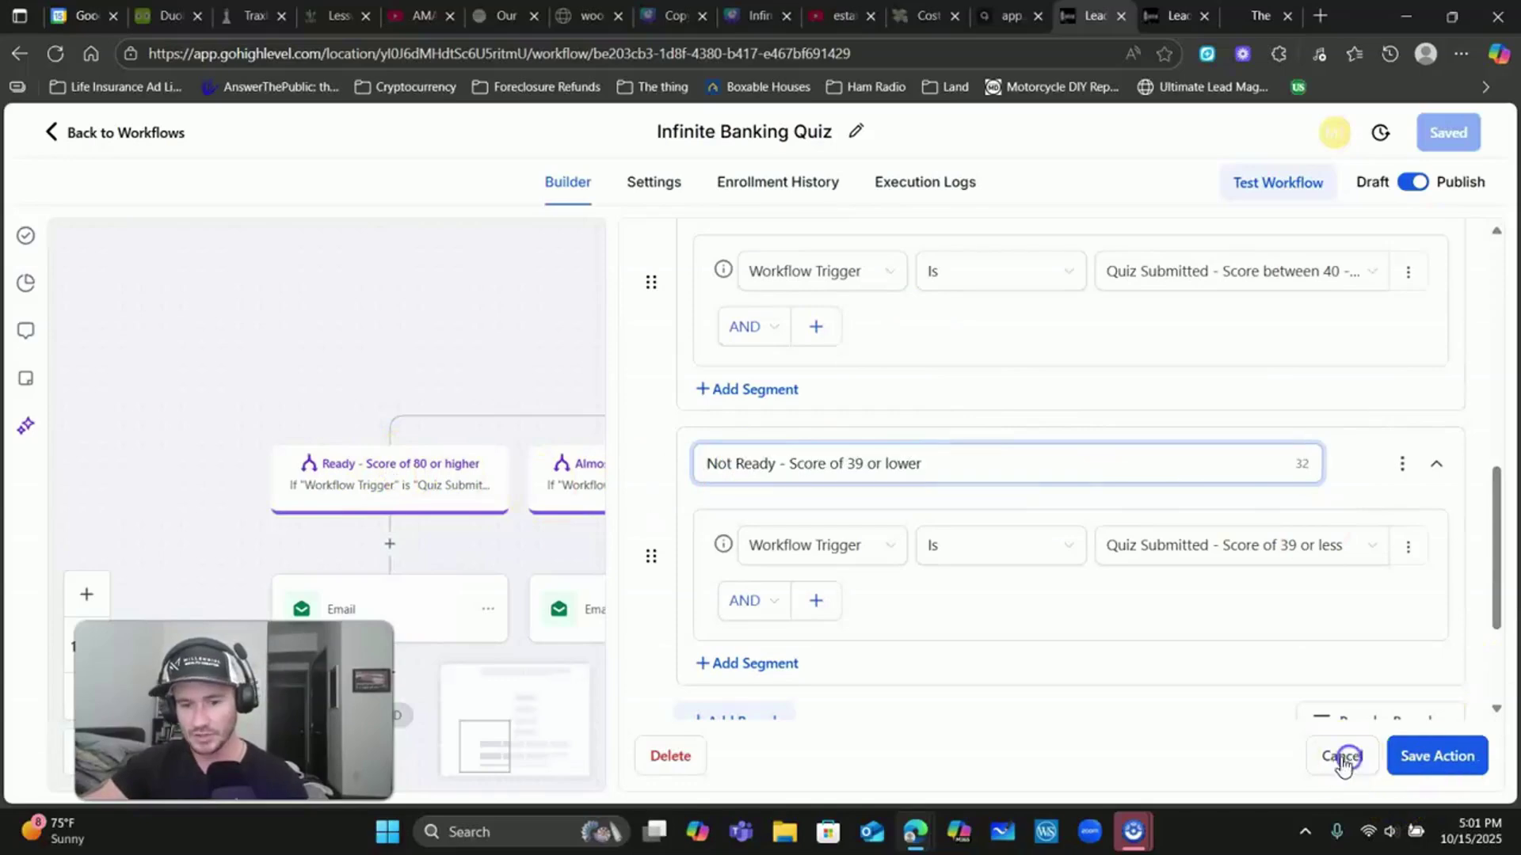
# Step: Look over the workflow around the Condition step, including its score branches, the None branch and the emails below them
pyautogui.scroll(-1, 351, 388)
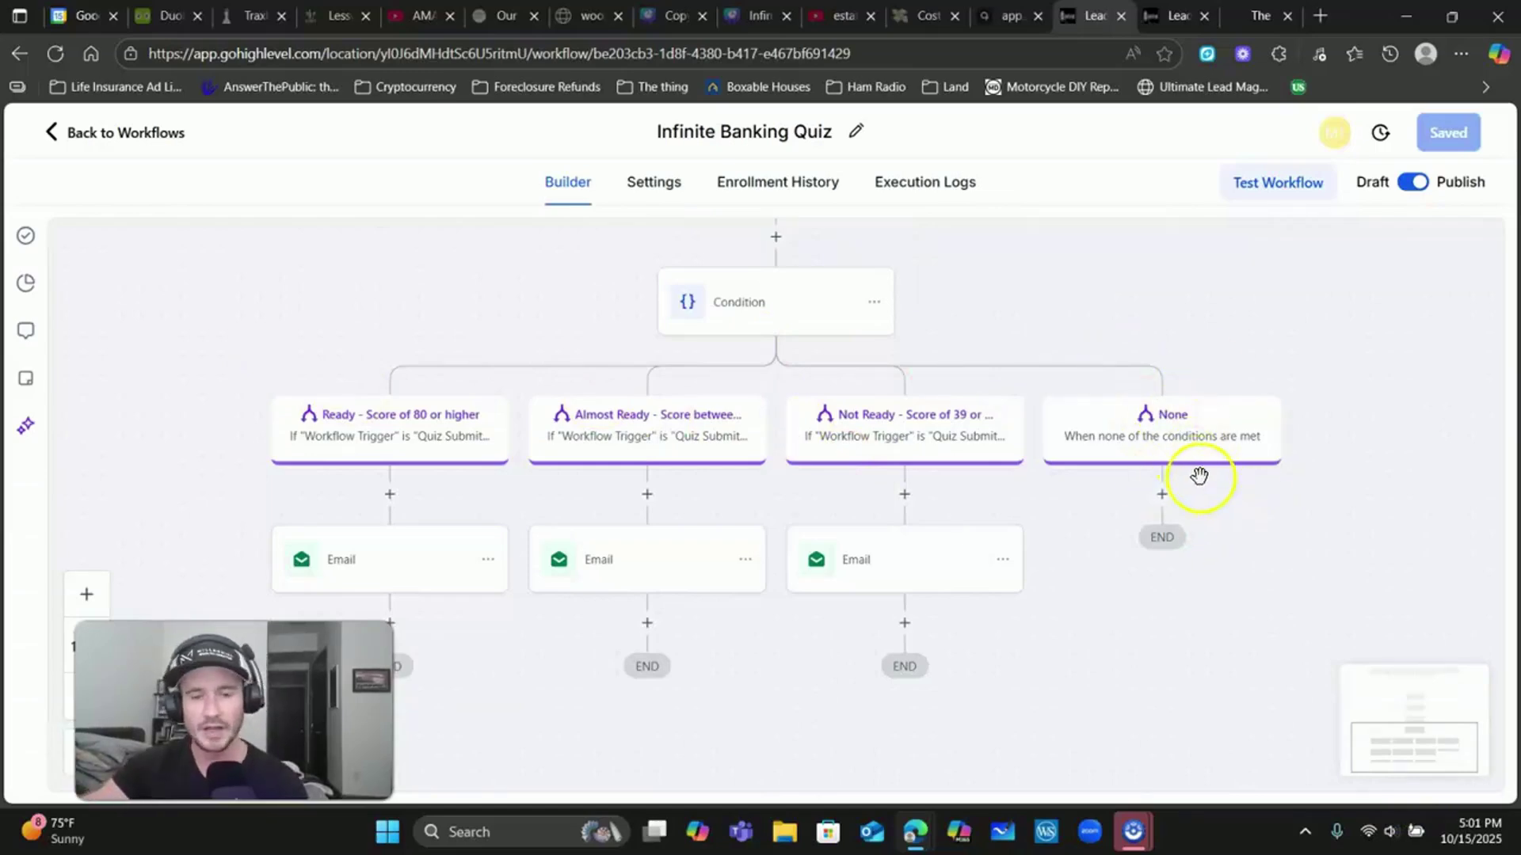
pyautogui.scroll(7, 1253, 577)
pyautogui.scroll(-2, 591, 413)
pyautogui.scroll(-4, 591, 413)
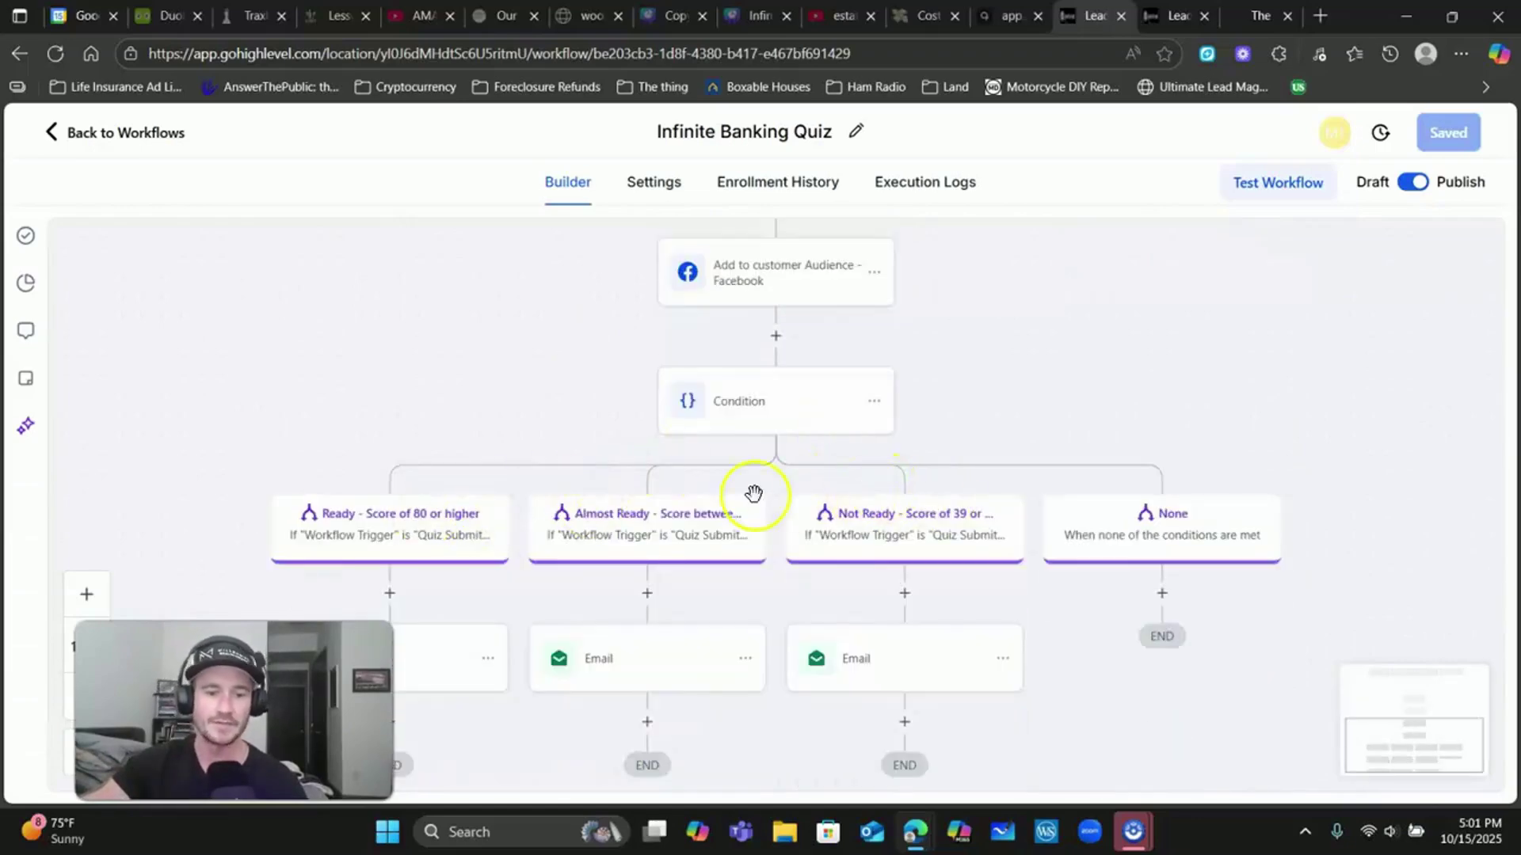
pyautogui.scroll(-1, 961, 435)
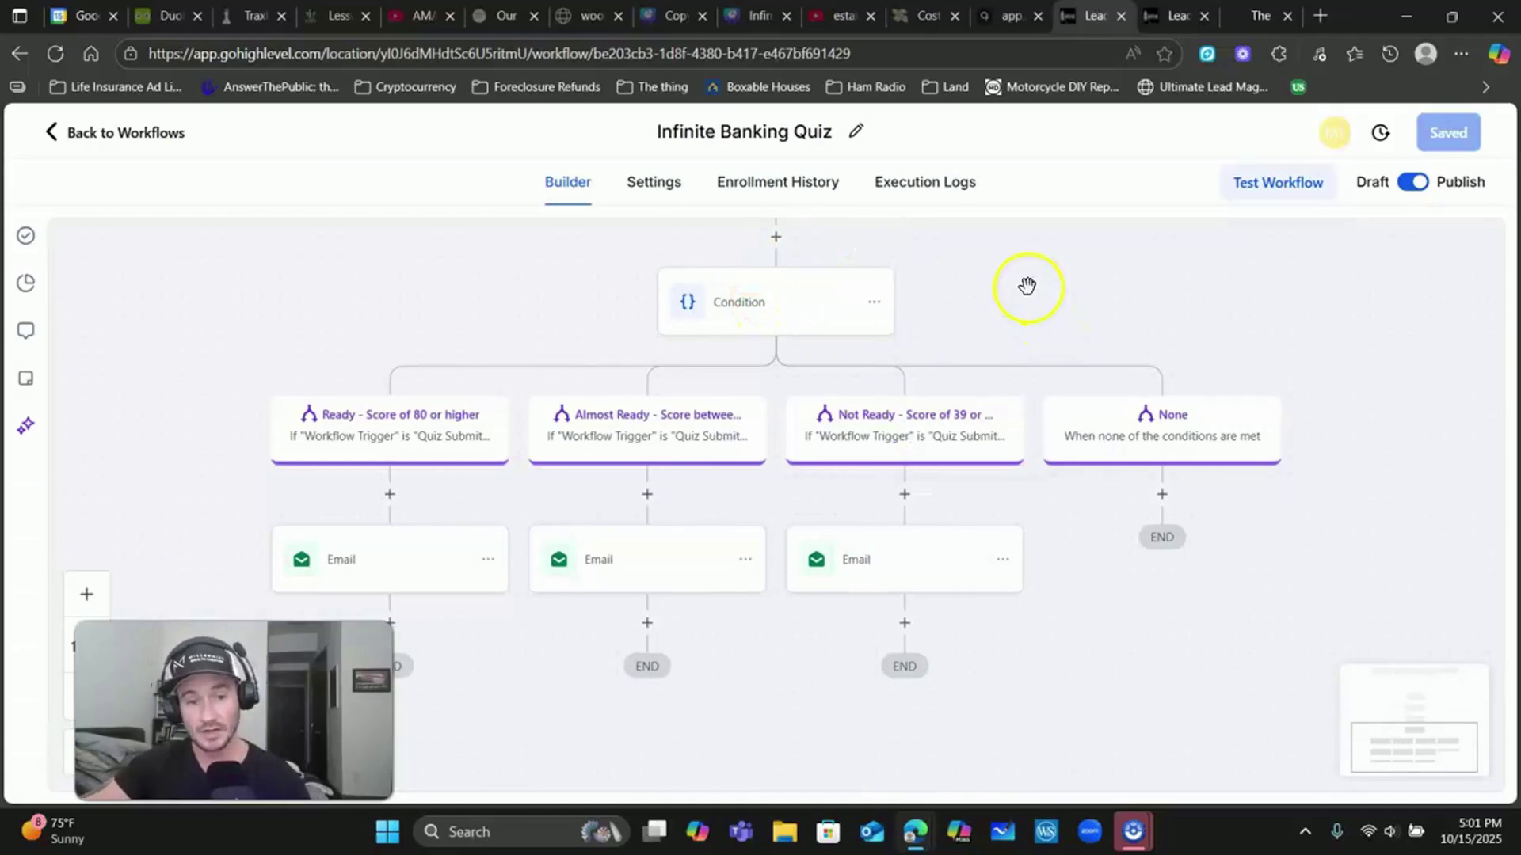
pyautogui.scroll(-1, 1030, 309)
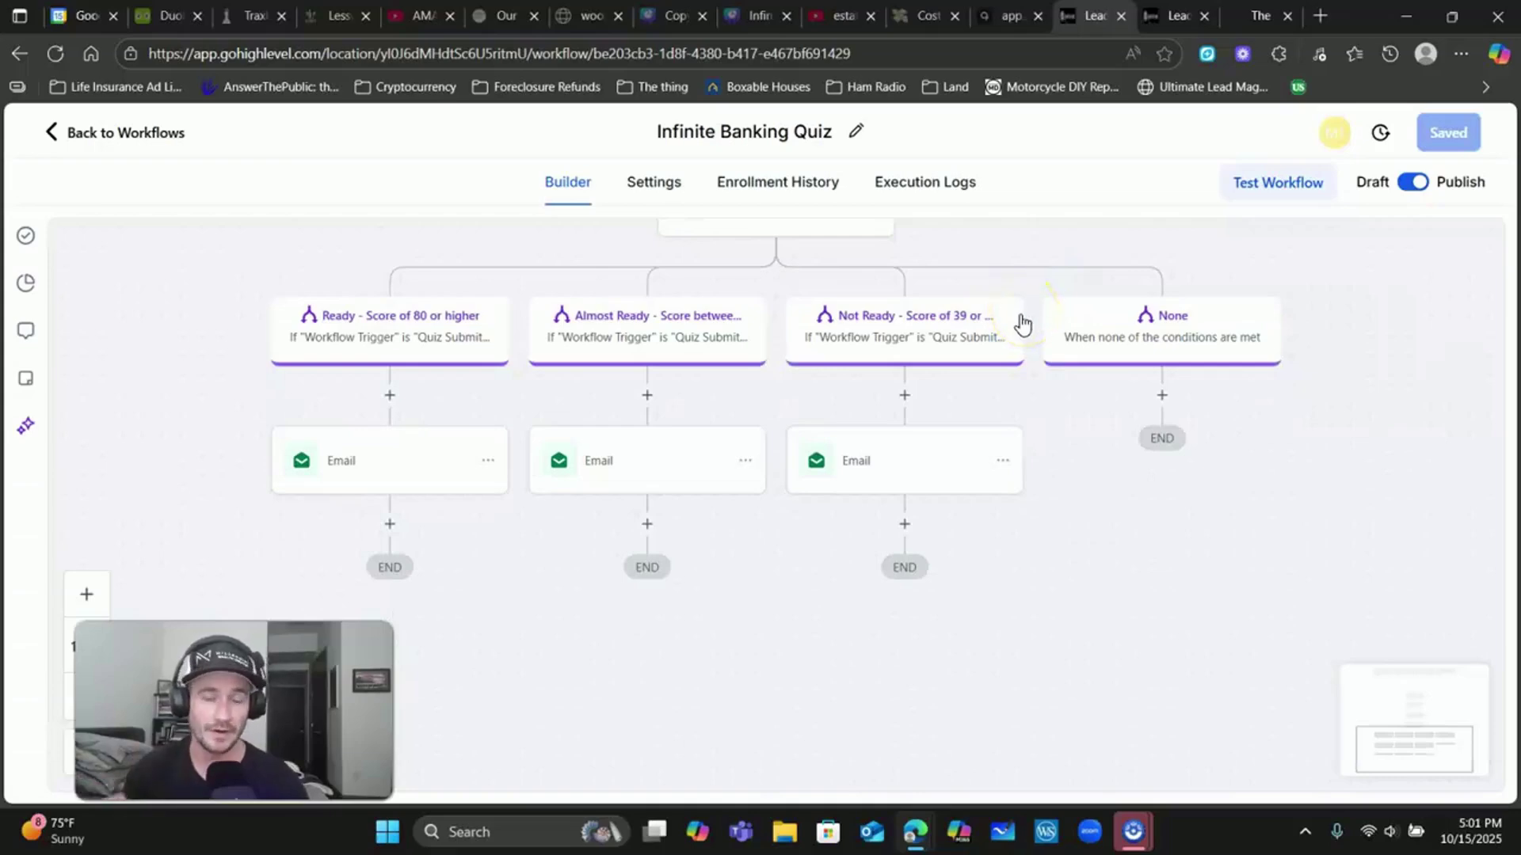
# Step: Open the Email action under the Ready branch to view its sender settings, and cancel out of it
pyautogui.click(371, 460)
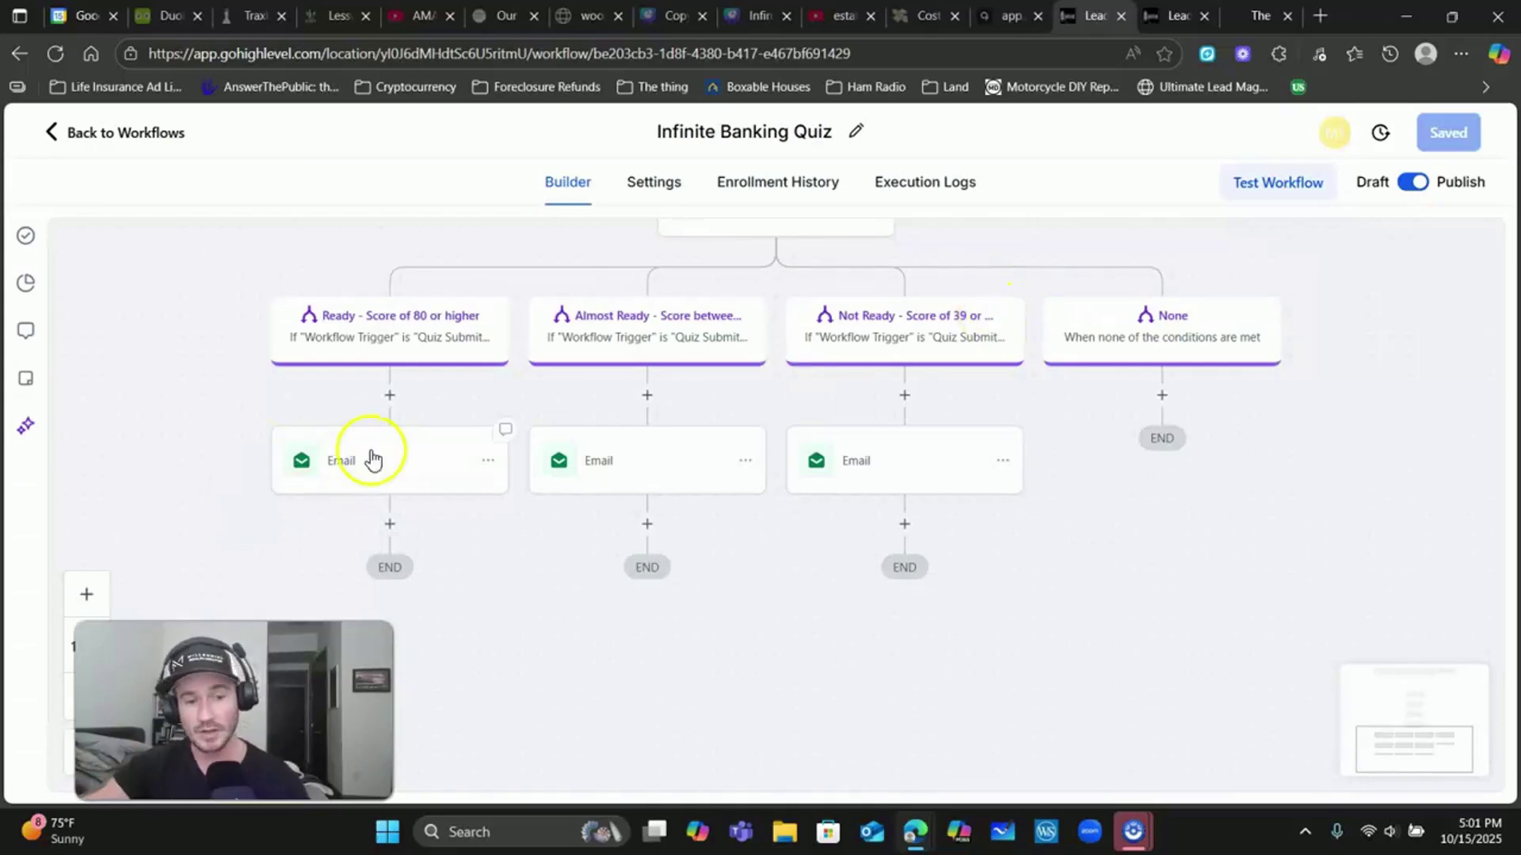
pyautogui.click(590, 466)
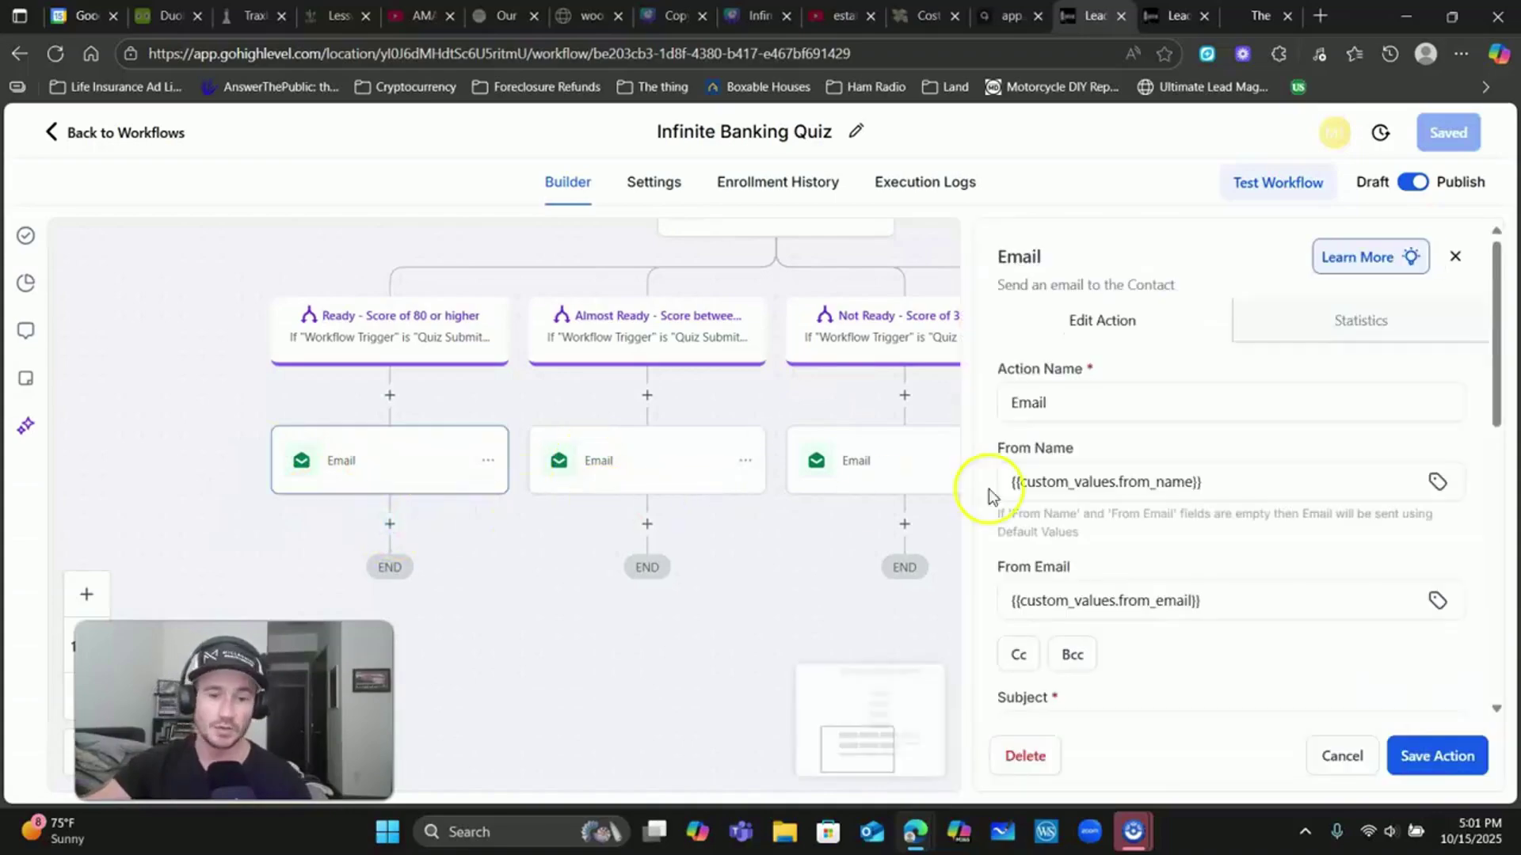
pyautogui.click(1343, 754)
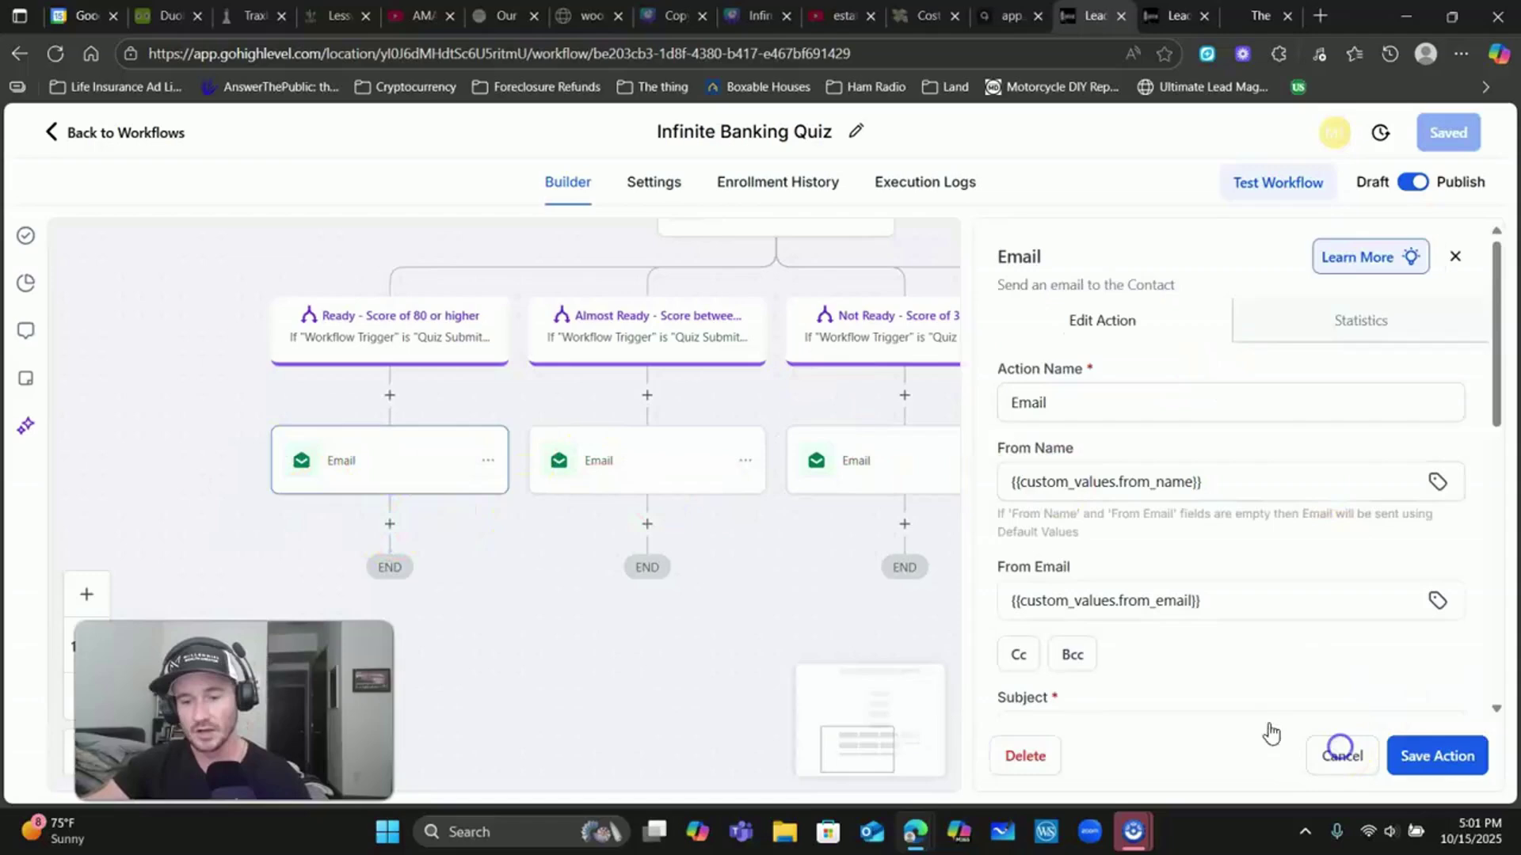
# Step: Start adding an action below the Ready branch's Email, search the actions for "contact", and clear the search
pyautogui.click(395, 526)
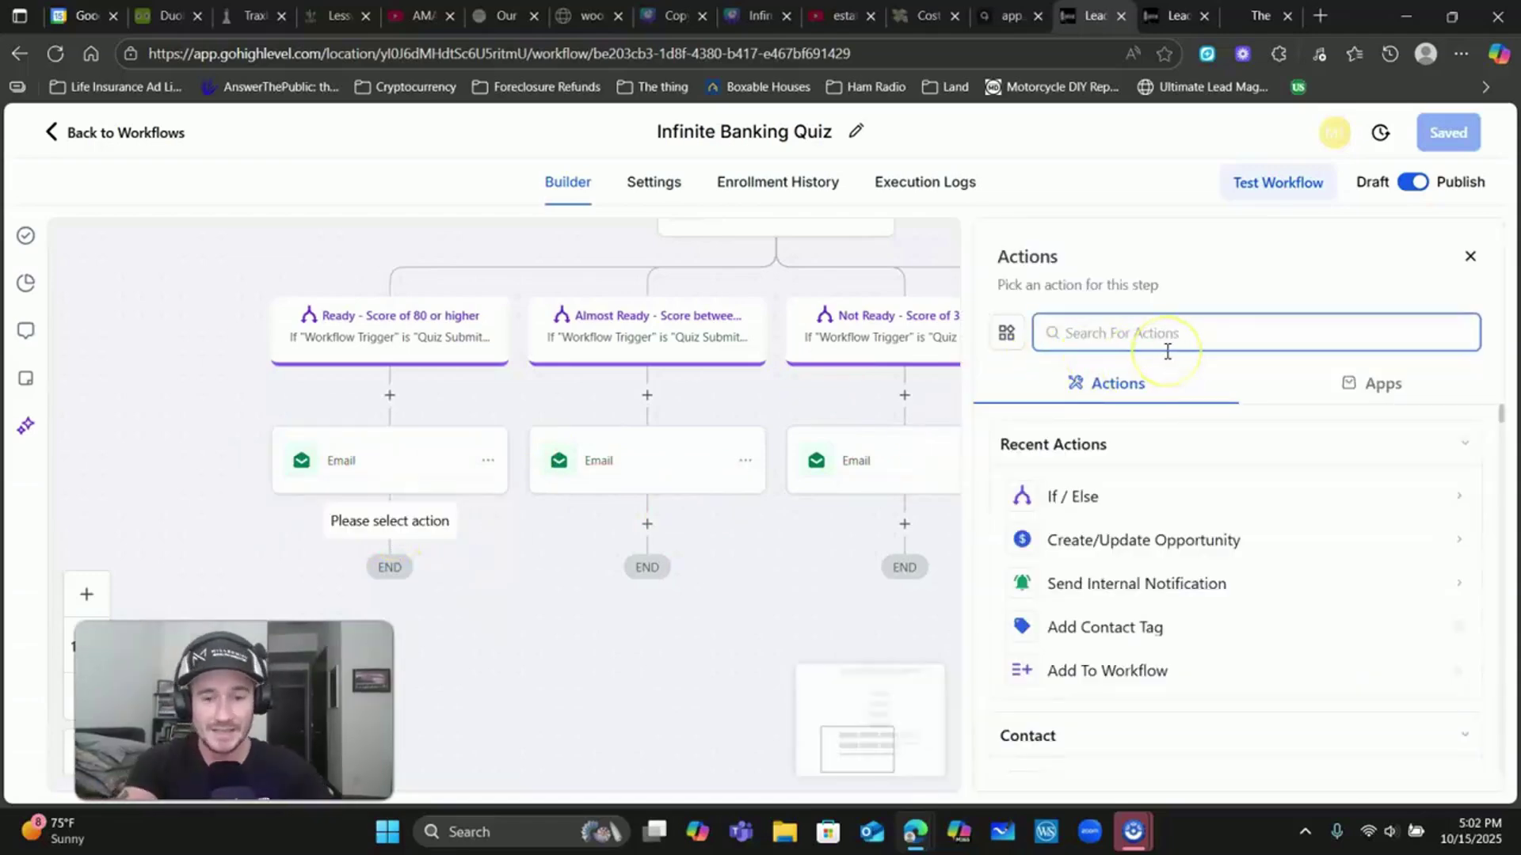
pyautogui.write('contact')
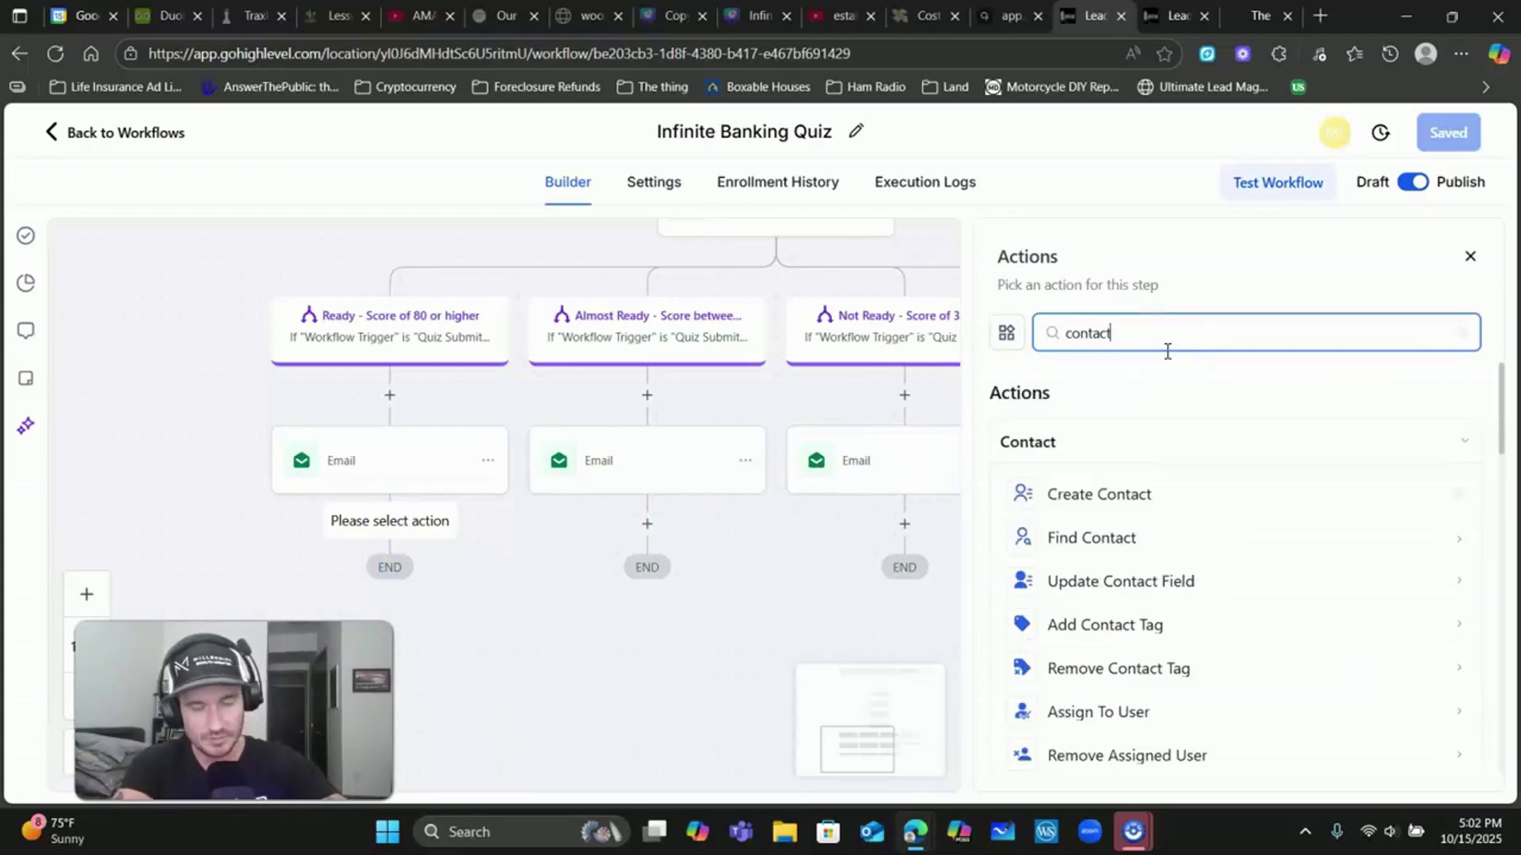
pyautogui.press('BackSpace')
pyautogui.press('BackSpace')
pyautogui.press('BackSpace')
pyautogui.press('BackSpace')
pyautogui.press('BackSpace')
pyautogui.press('BackSpace')
pyautogui.press('BackSpace')
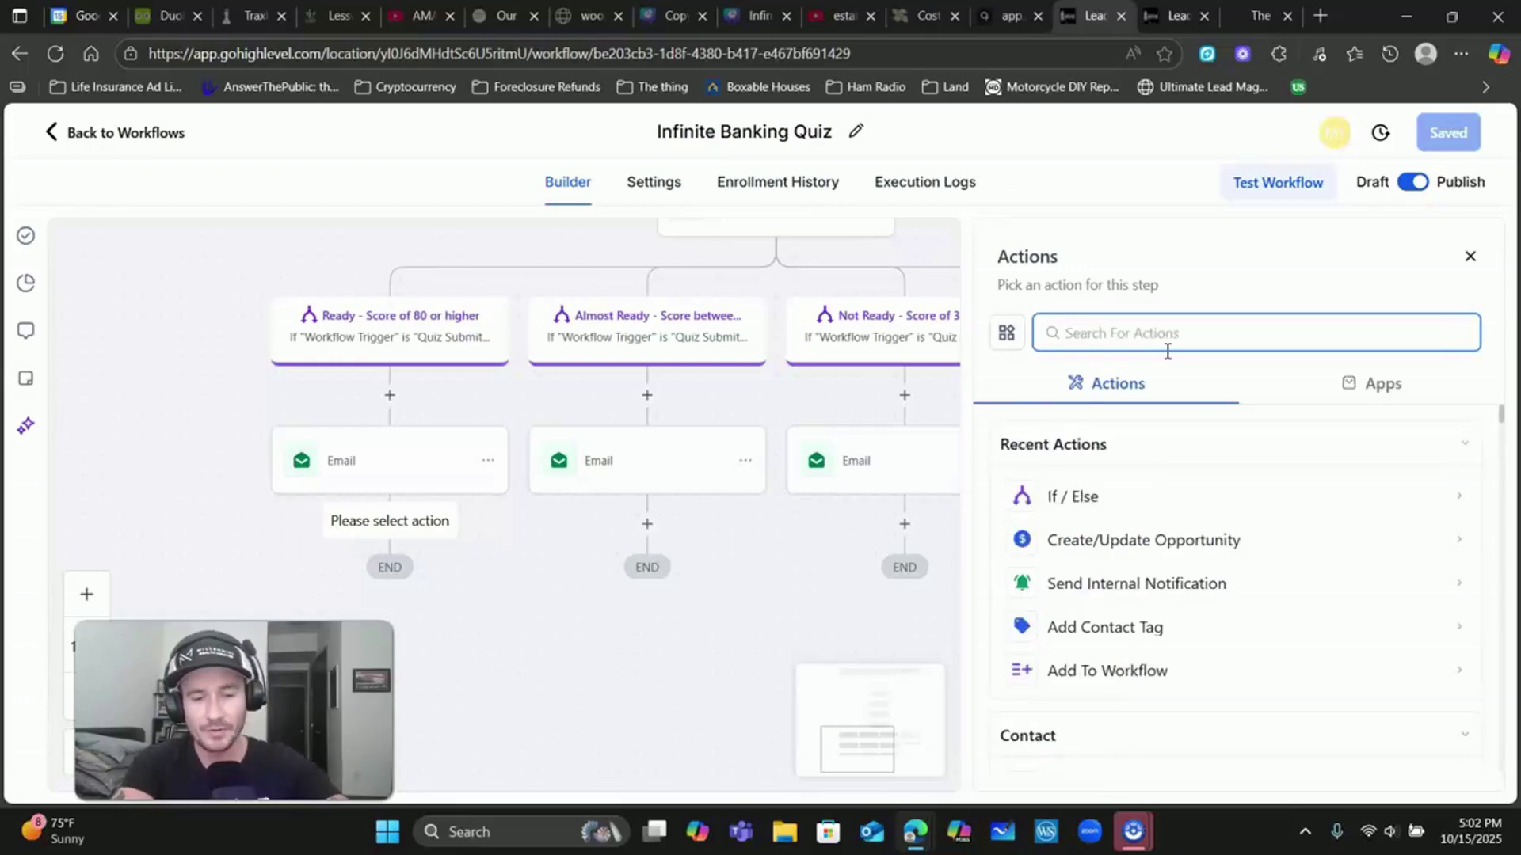
# Step: Search the actions for "engage", open Modify Contact Engagement Score to view its adjustment and points settings, and cancel it
pyautogui.write('engage')
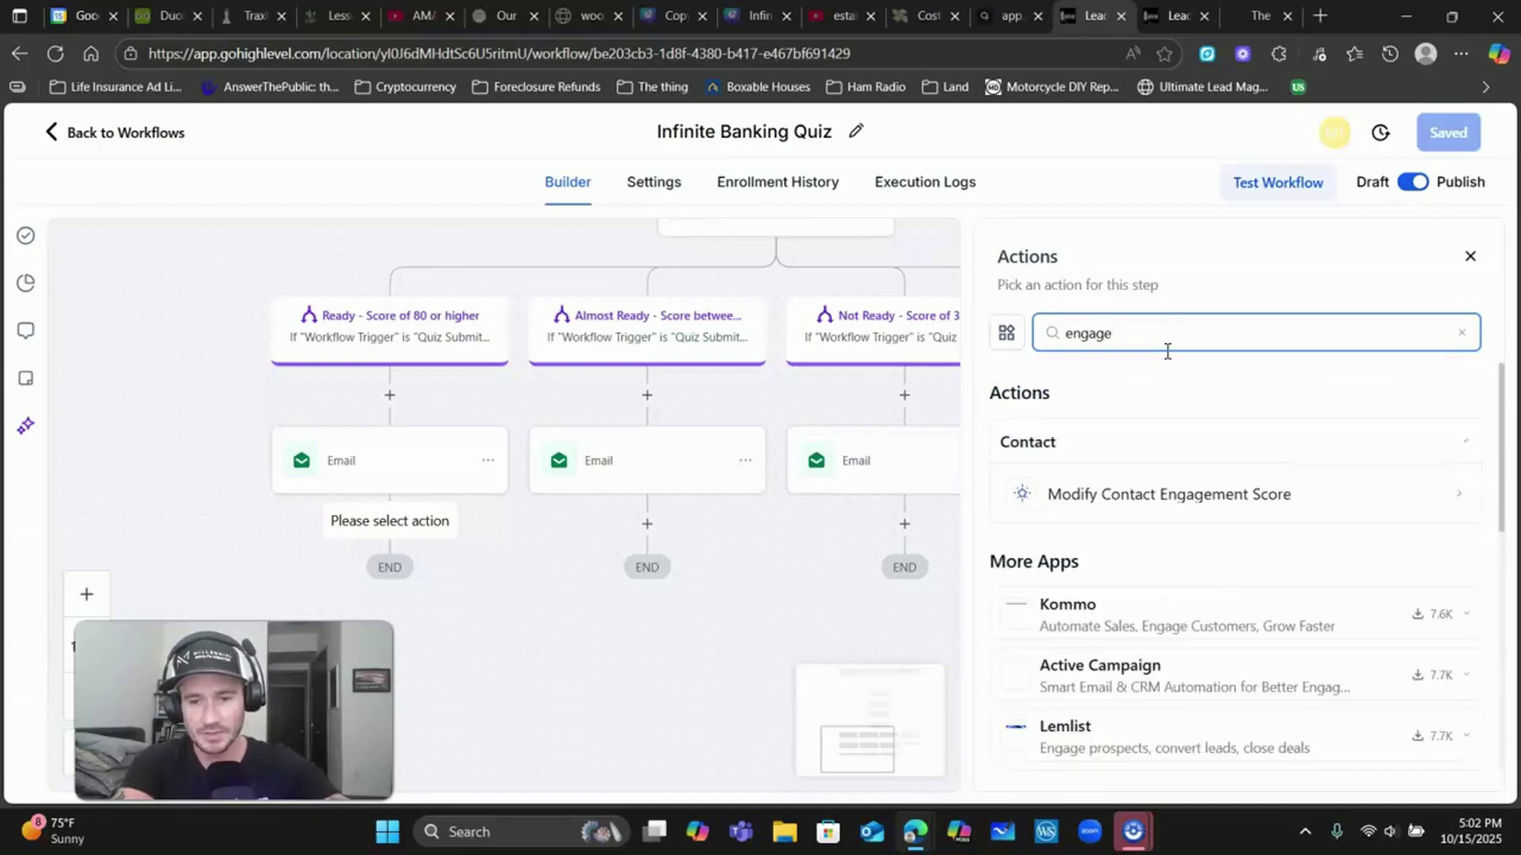
pyautogui.click(1418, 485)
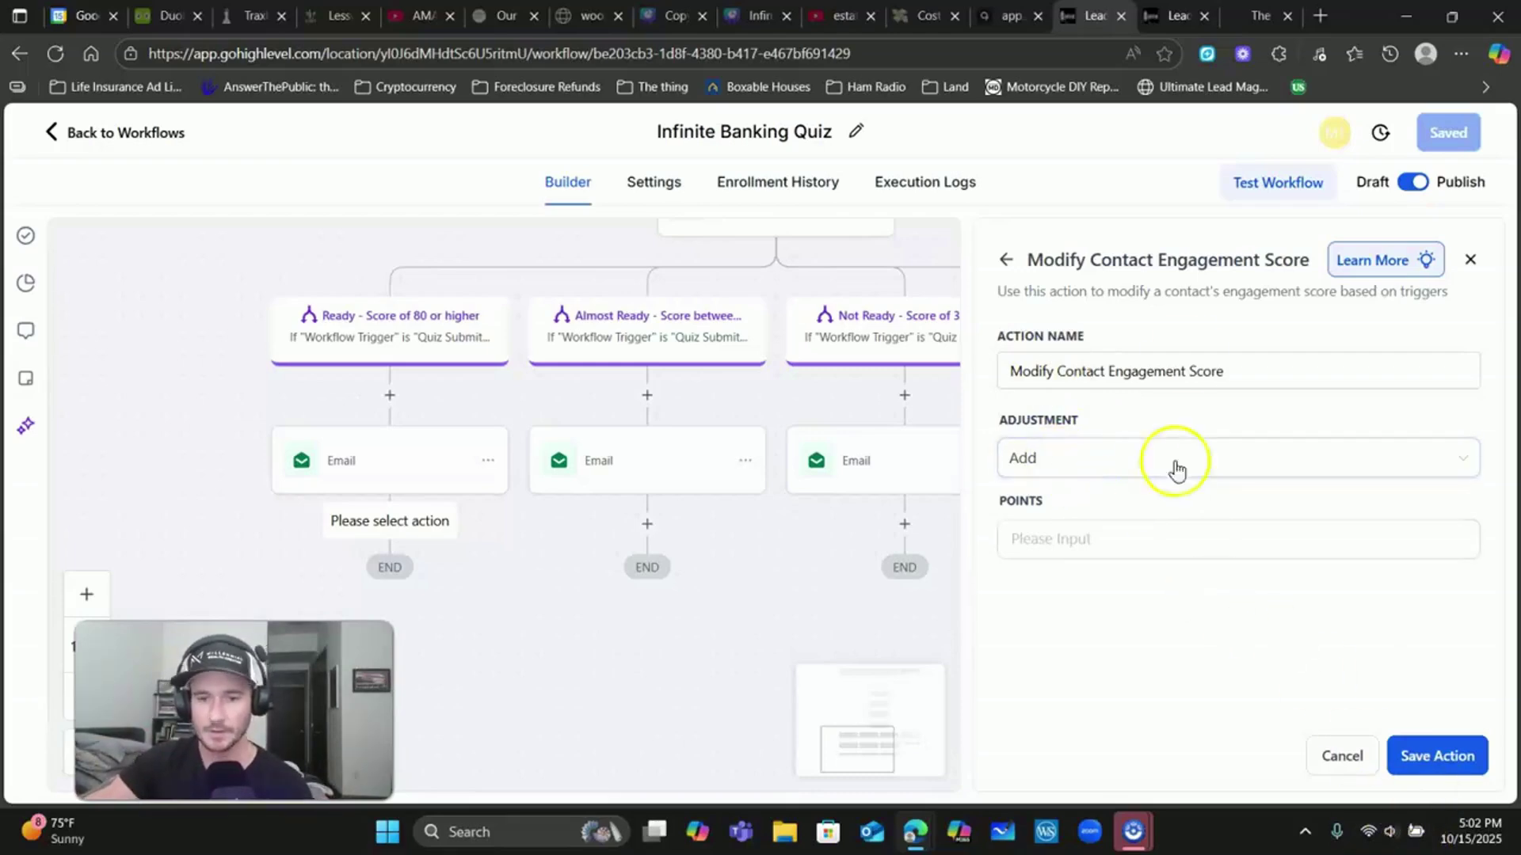
pyautogui.click(1103, 541)
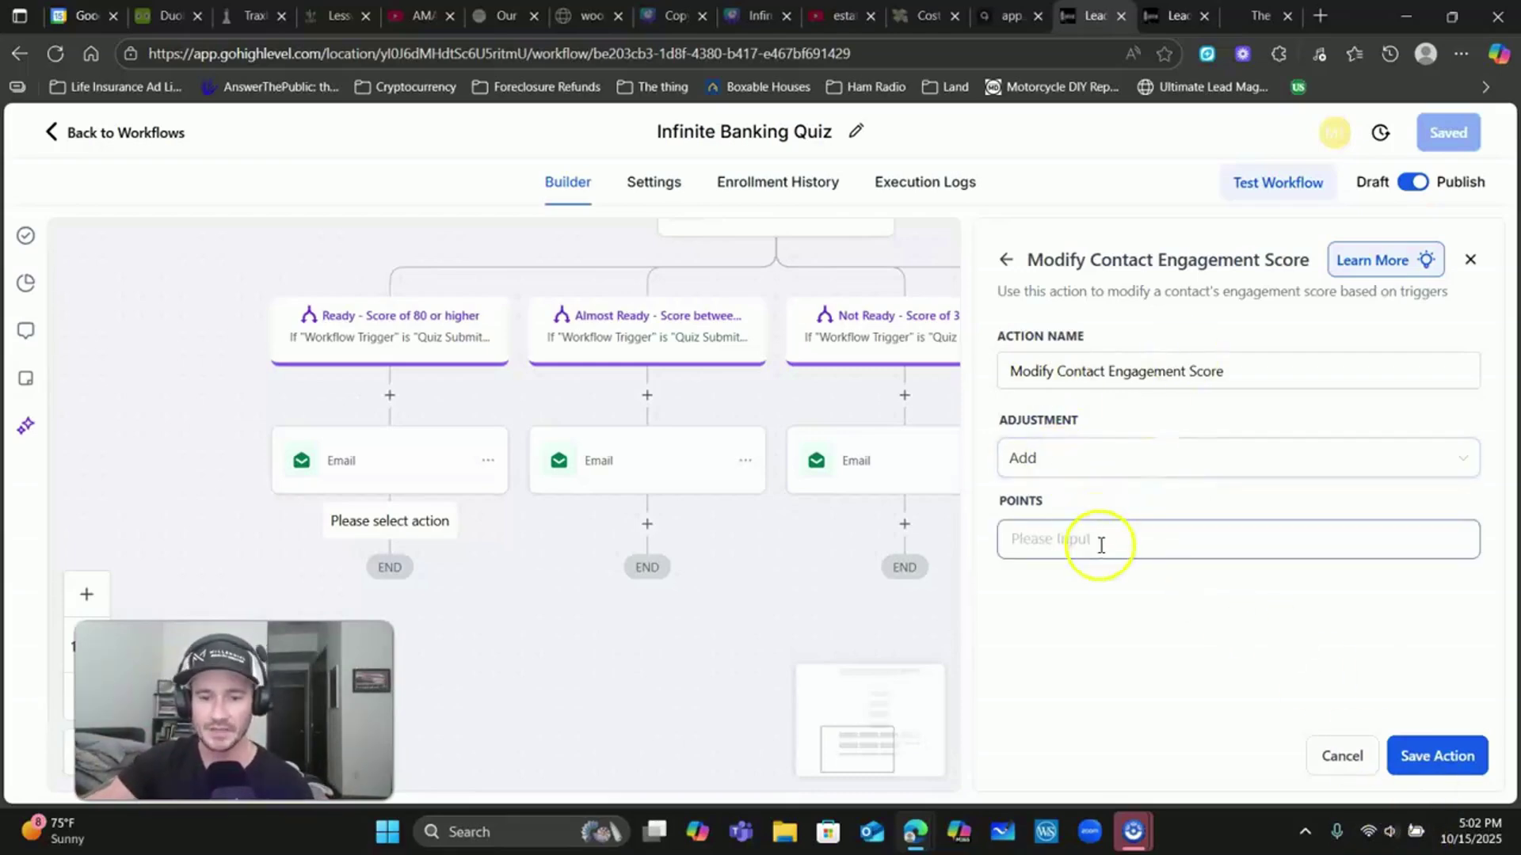
pyautogui.click(1357, 759)
# Step: Review the workflow's shared actions from Add Tag through the Facebook steps down to the Condition branches
pyautogui.click(876, 513)
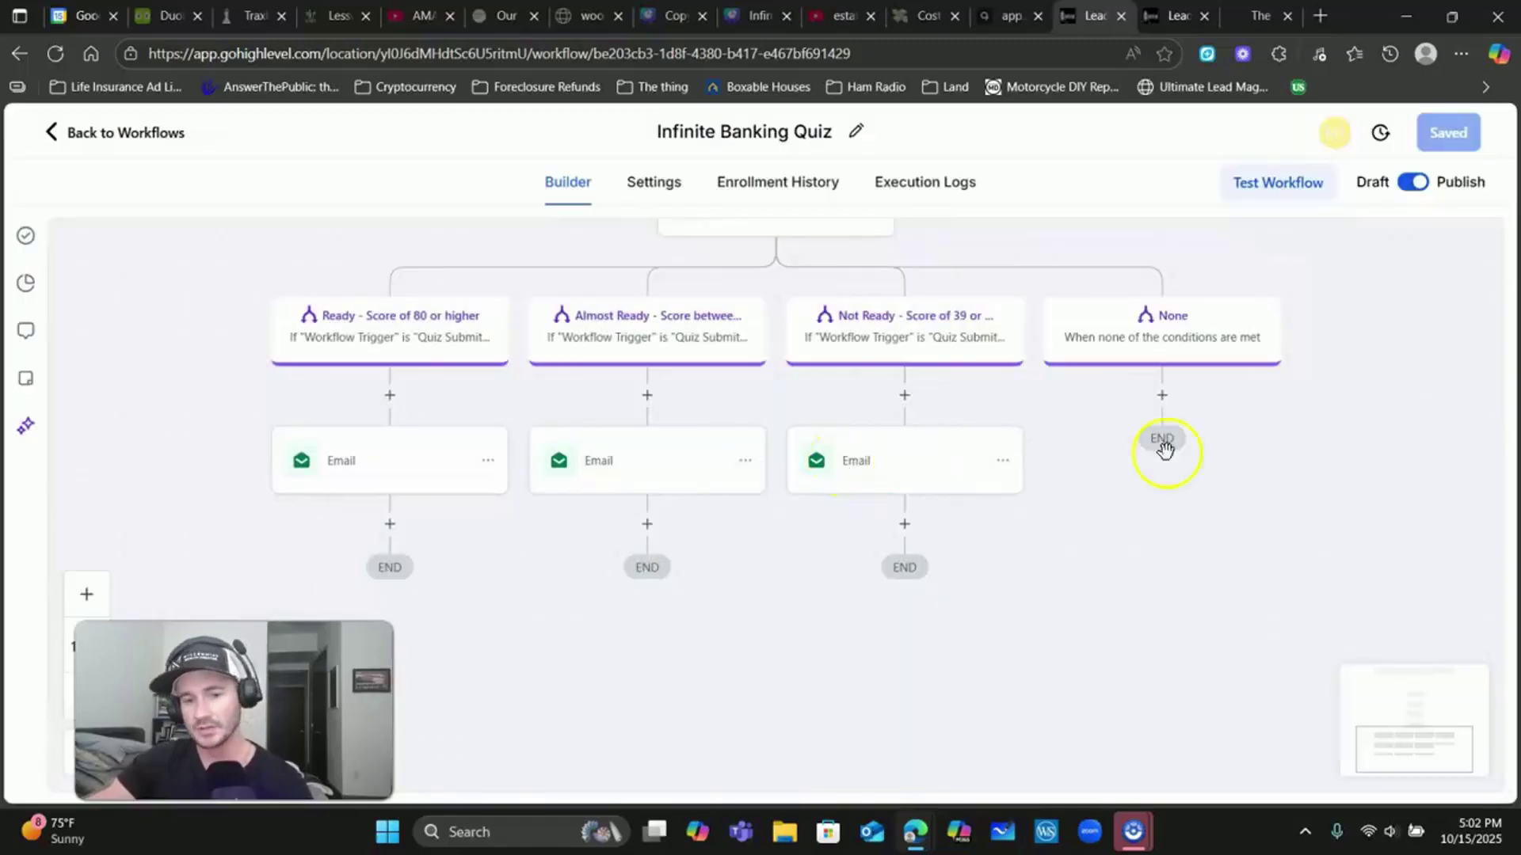
pyautogui.scroll(1, 1403, 610)
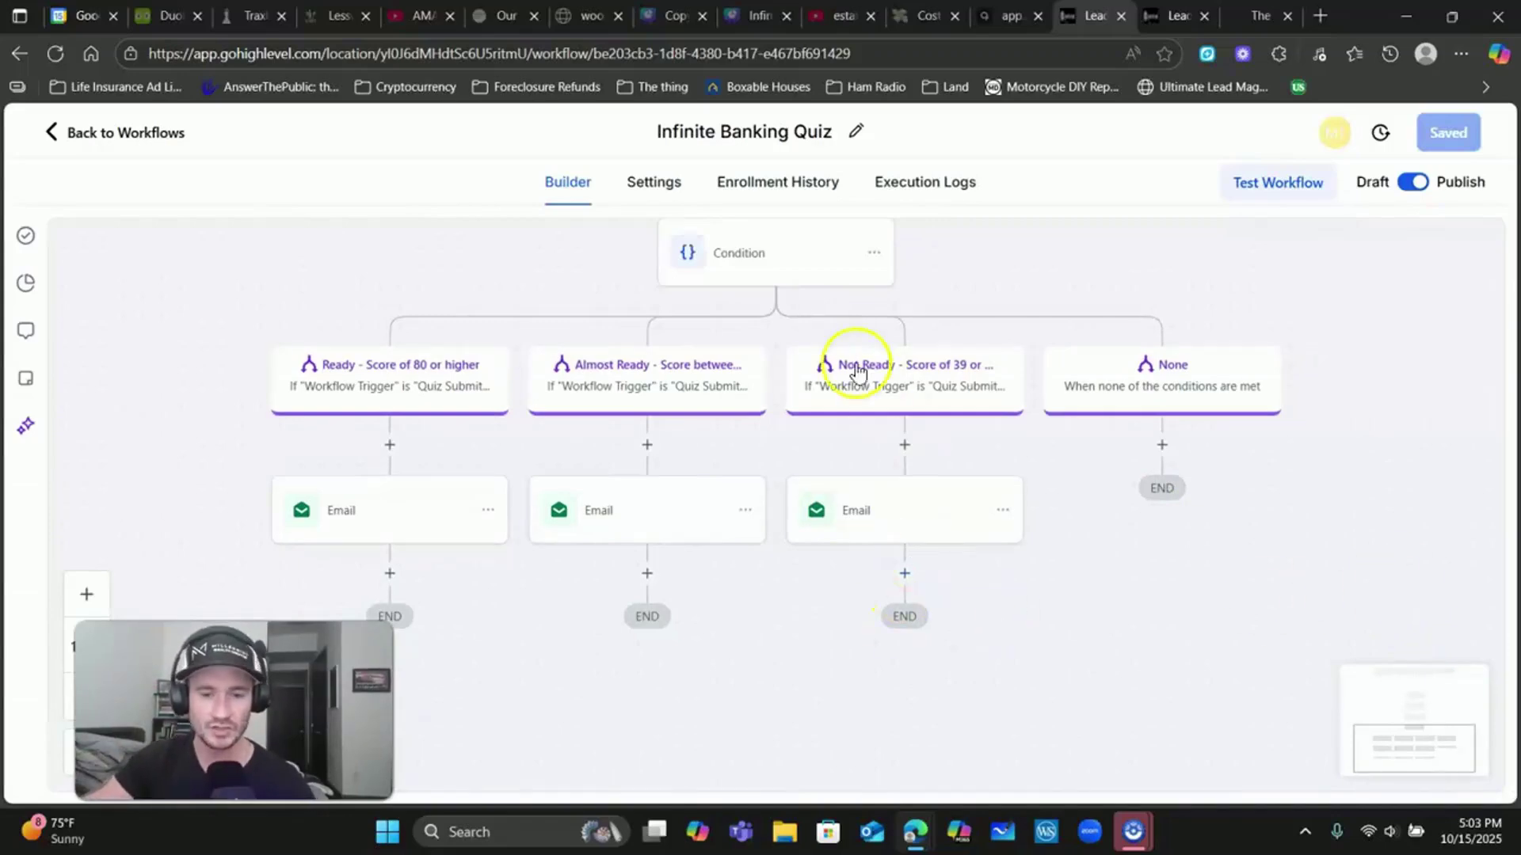
pyautogui.scroll(1, 1069, 415)
pyautogui.scroll(10, 682, 330)
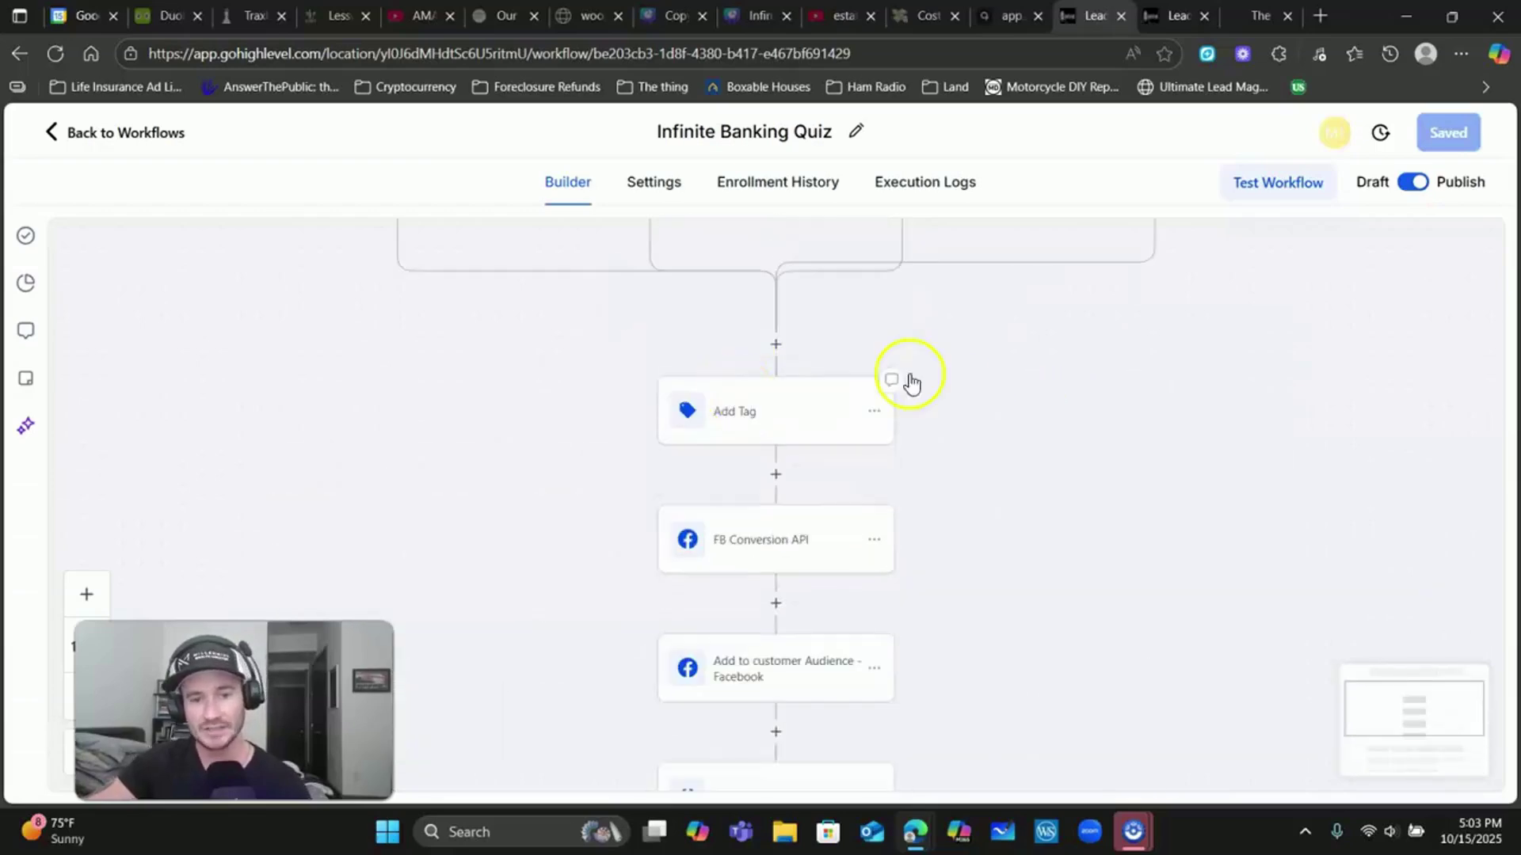
pyautogui.scroll(-4, 951, 374)
pyautogui.scroll(-1, 968, 371)
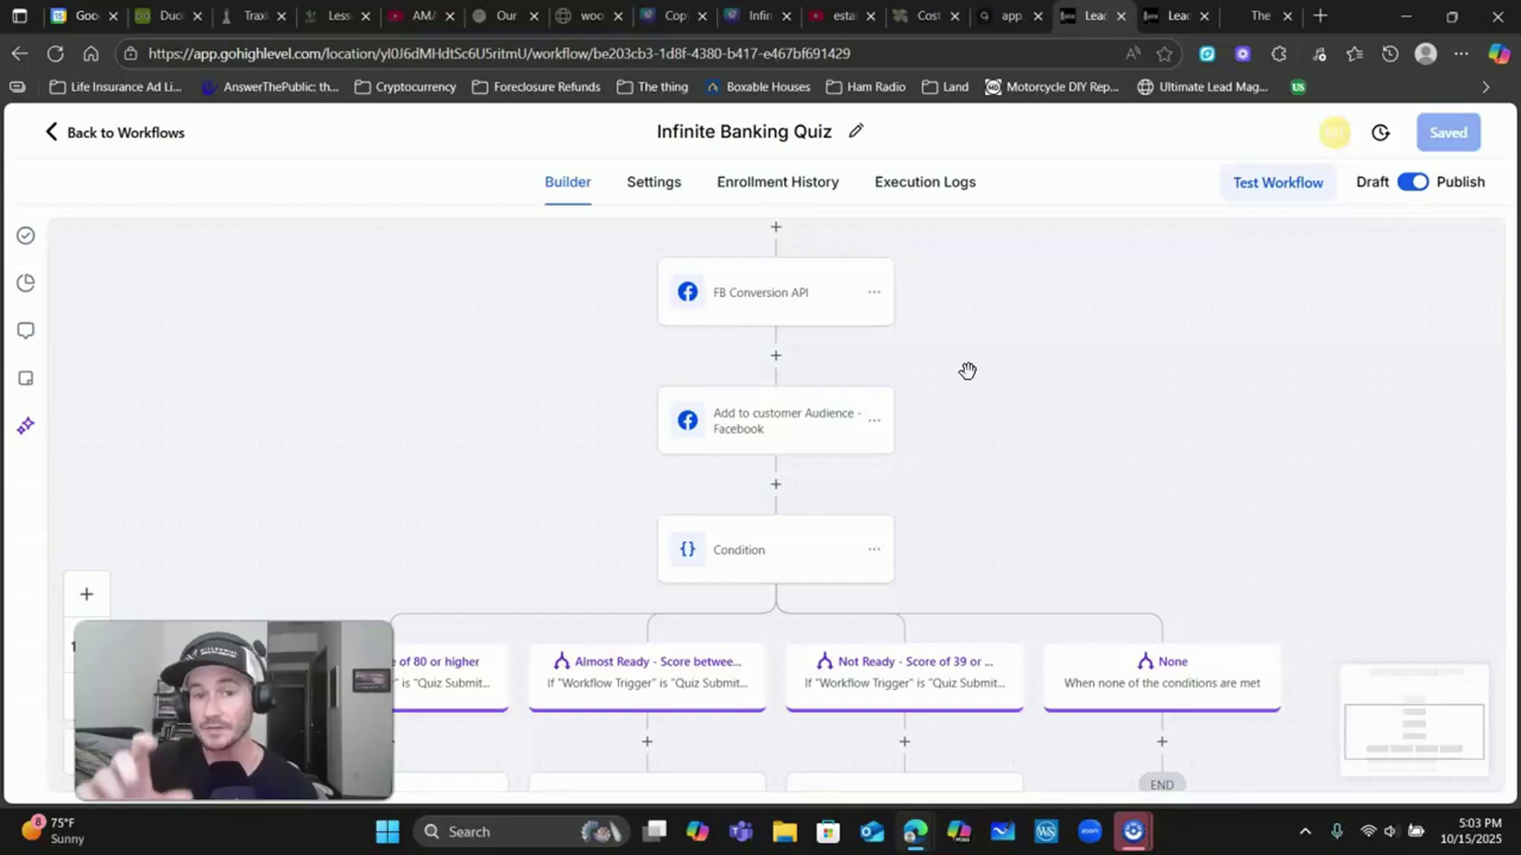
pyautogui.click(959, 371)
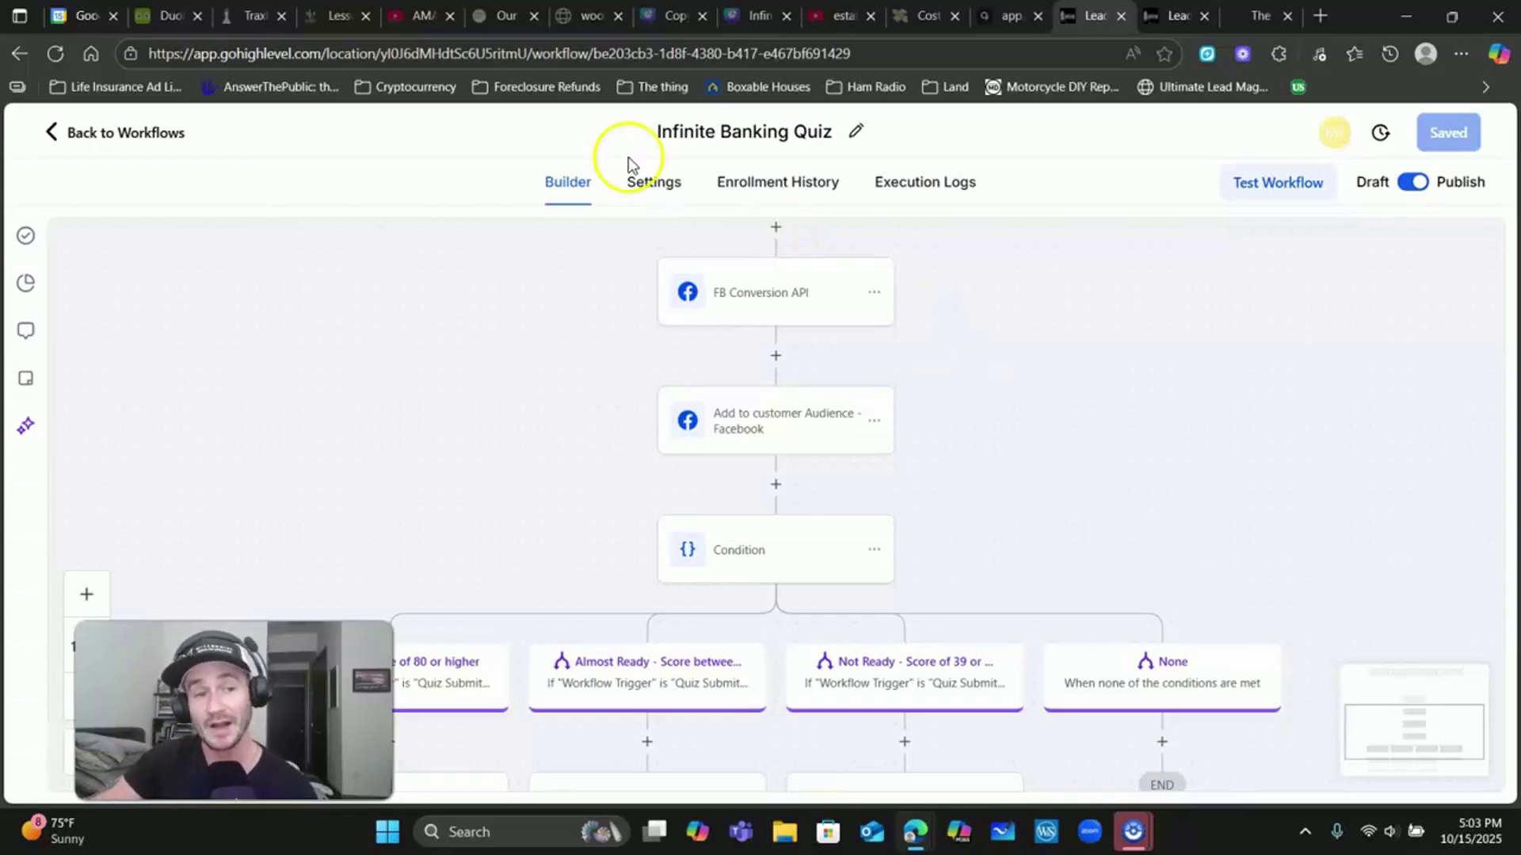
# Step: Return to the workflow list and open the draft workflow in the IBC Quiz folder
pyautogui.click(115, 130)
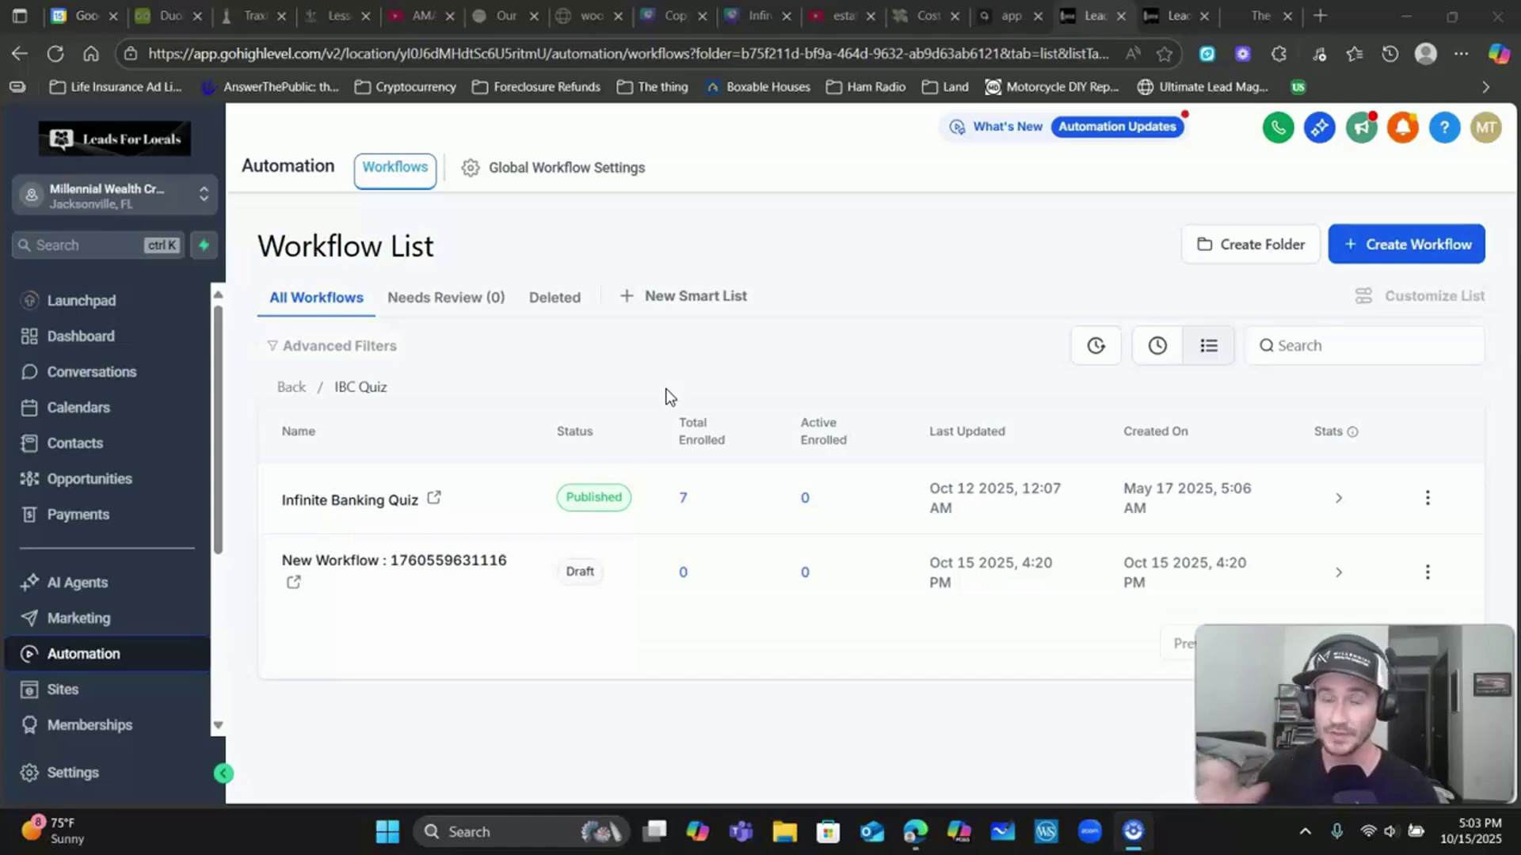
pyautogui.click(988, 312)
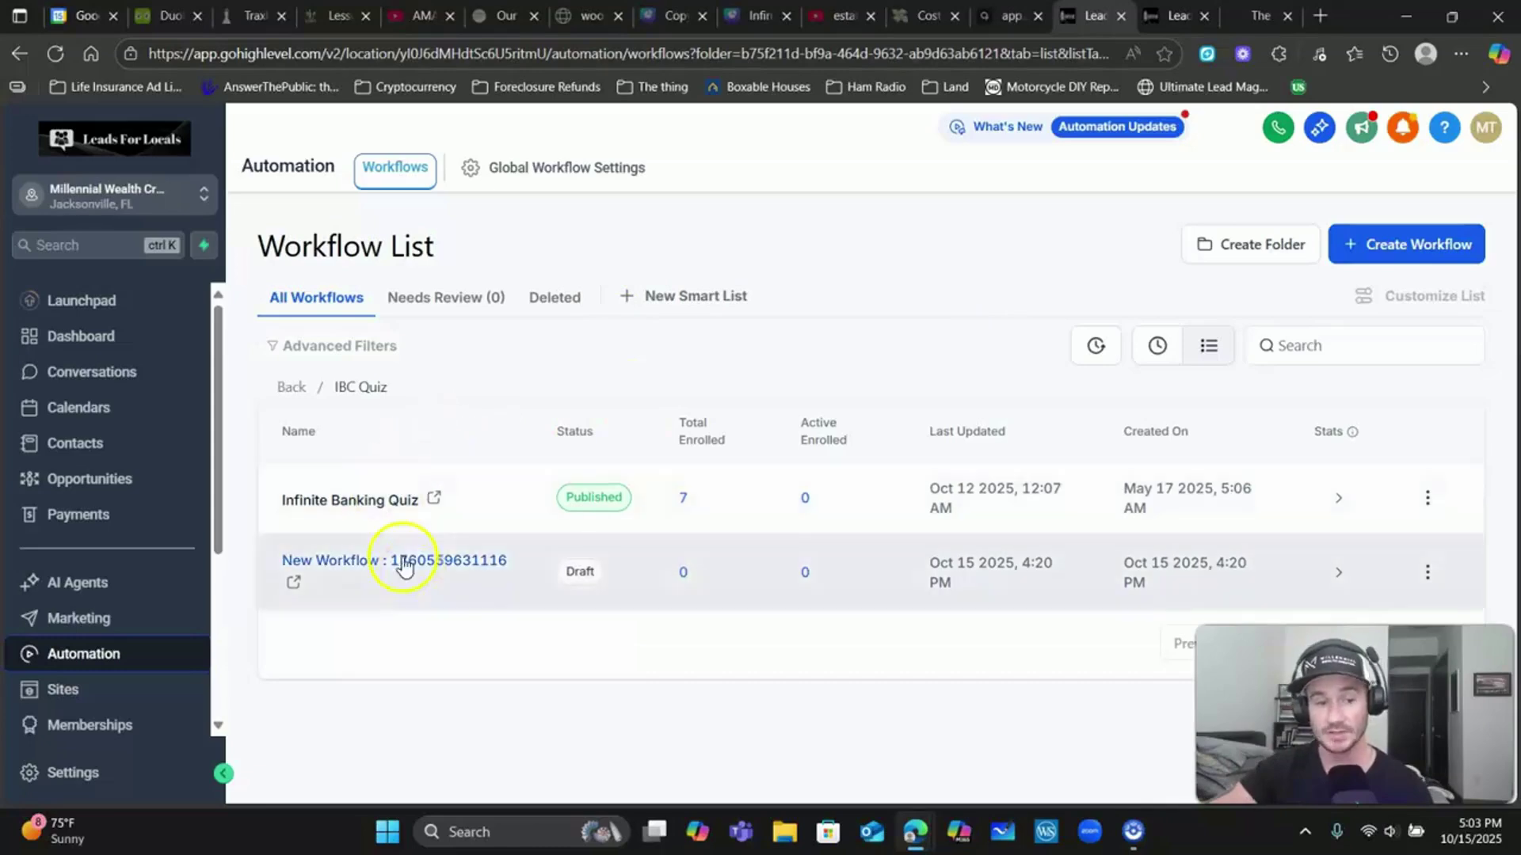
pyautogui.click(1414, 244)
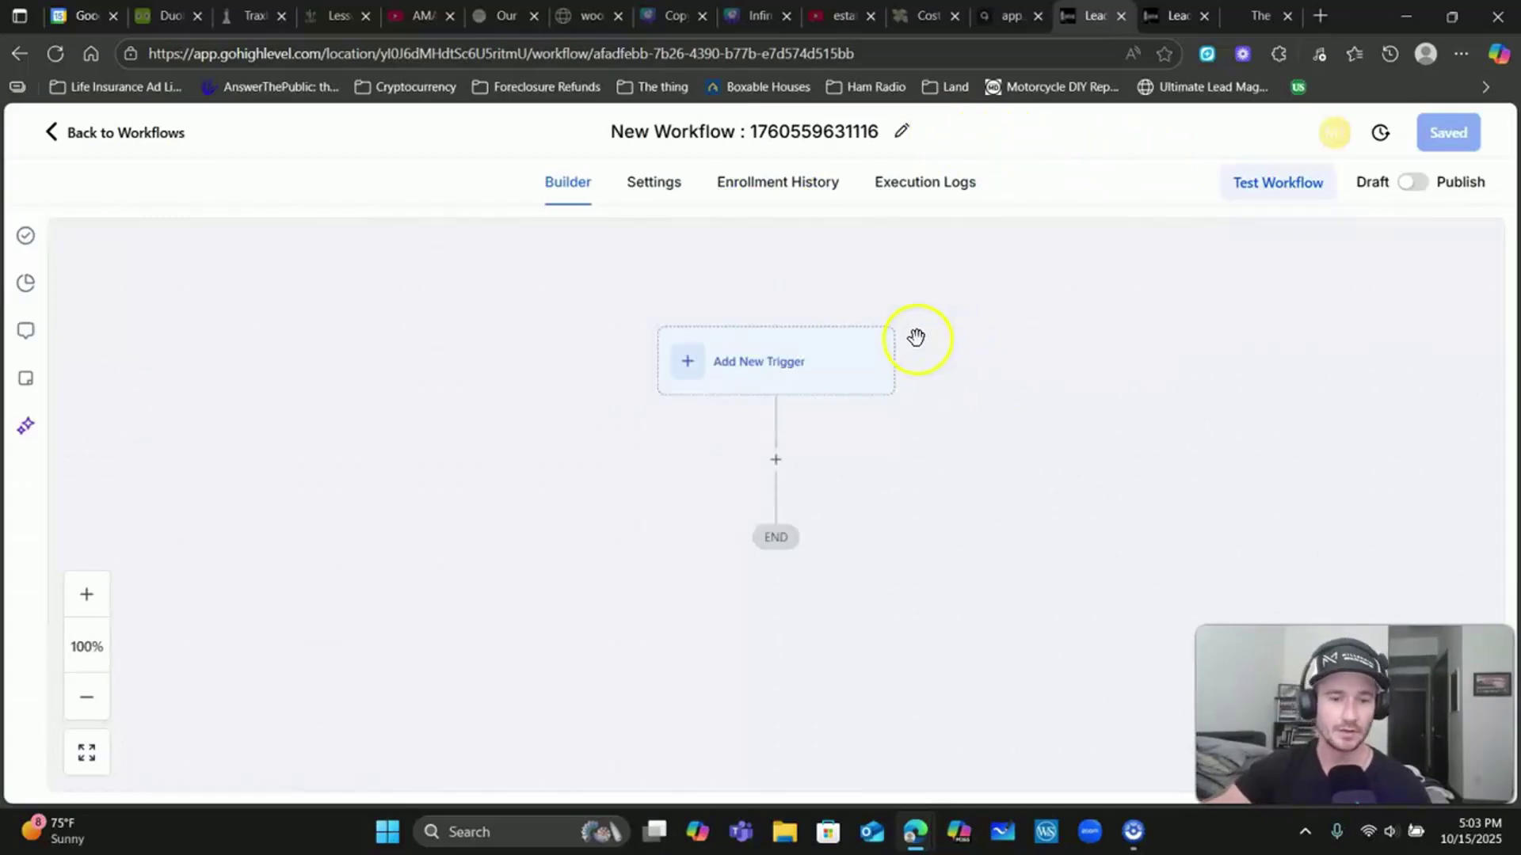
# Step: Start a new trigger in the draft workflow, search for "contac", and choose Contact Changed
pyautogui.click(766, 361)
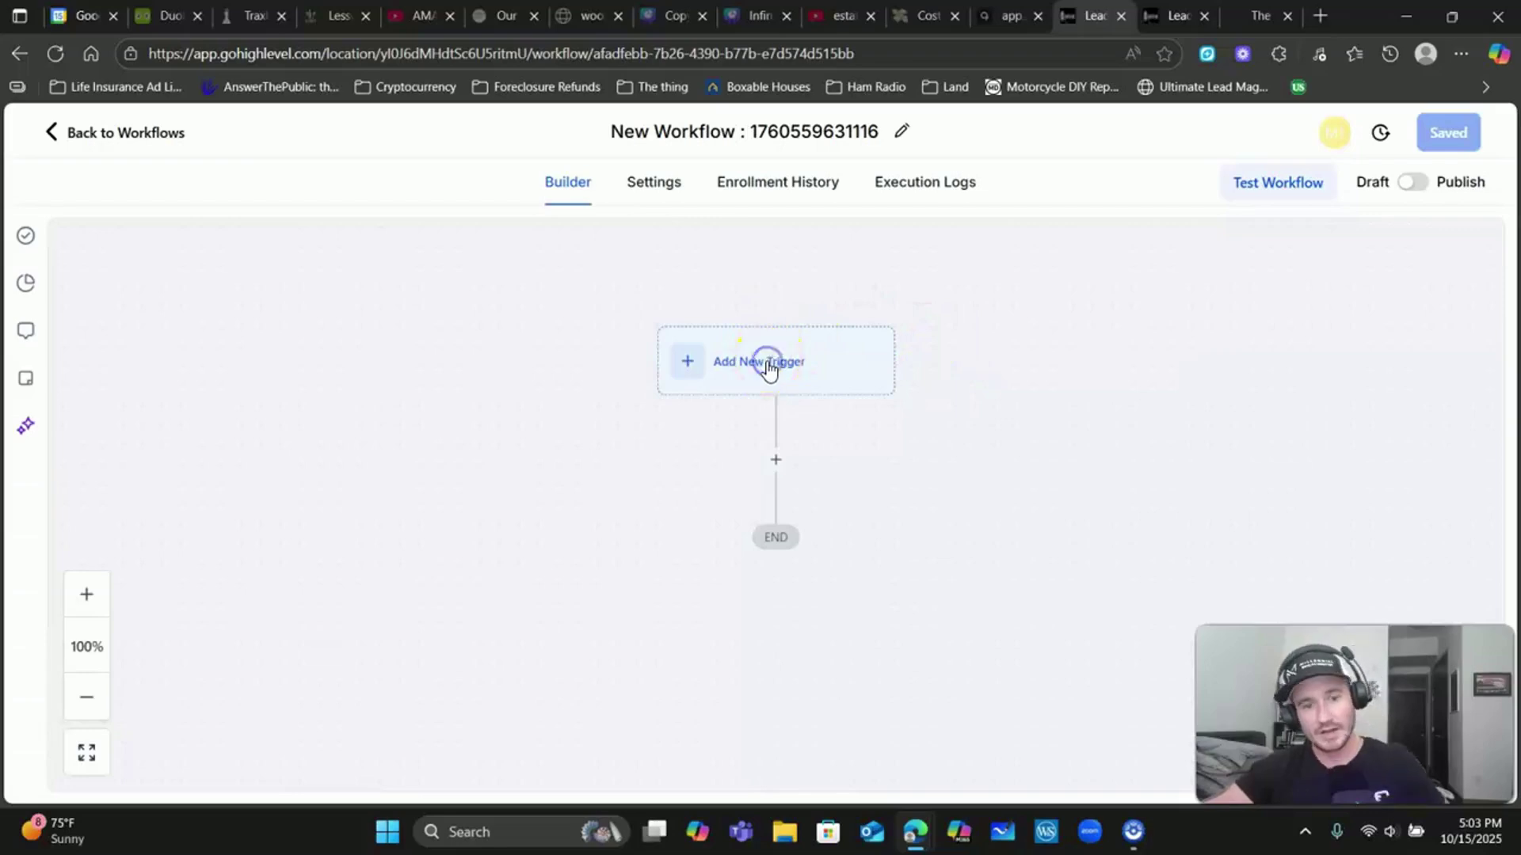
pyautogui.click(1082, 345)
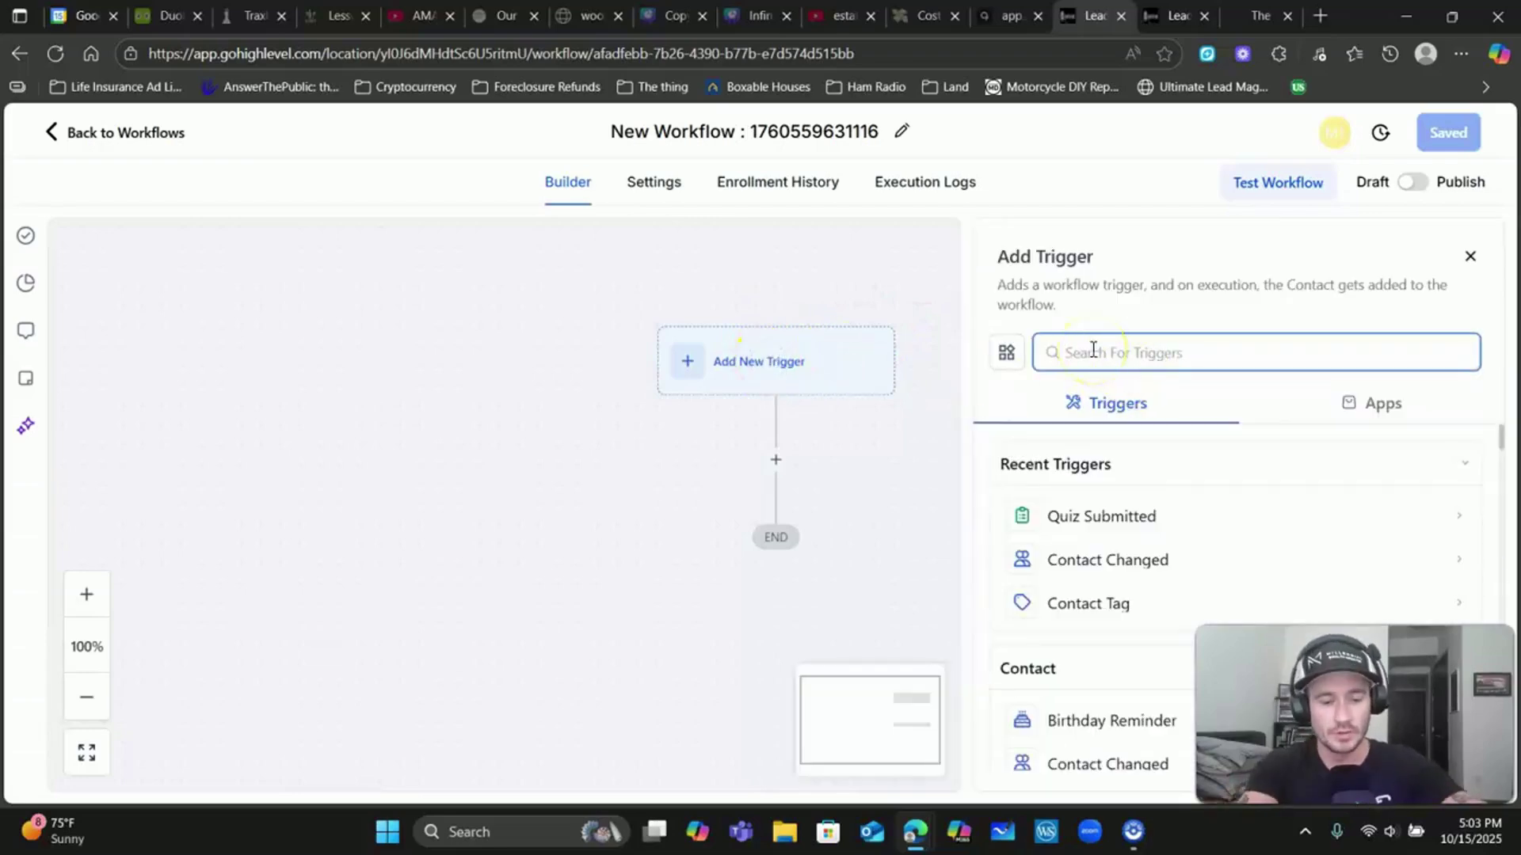
pyautogui.write('contac')
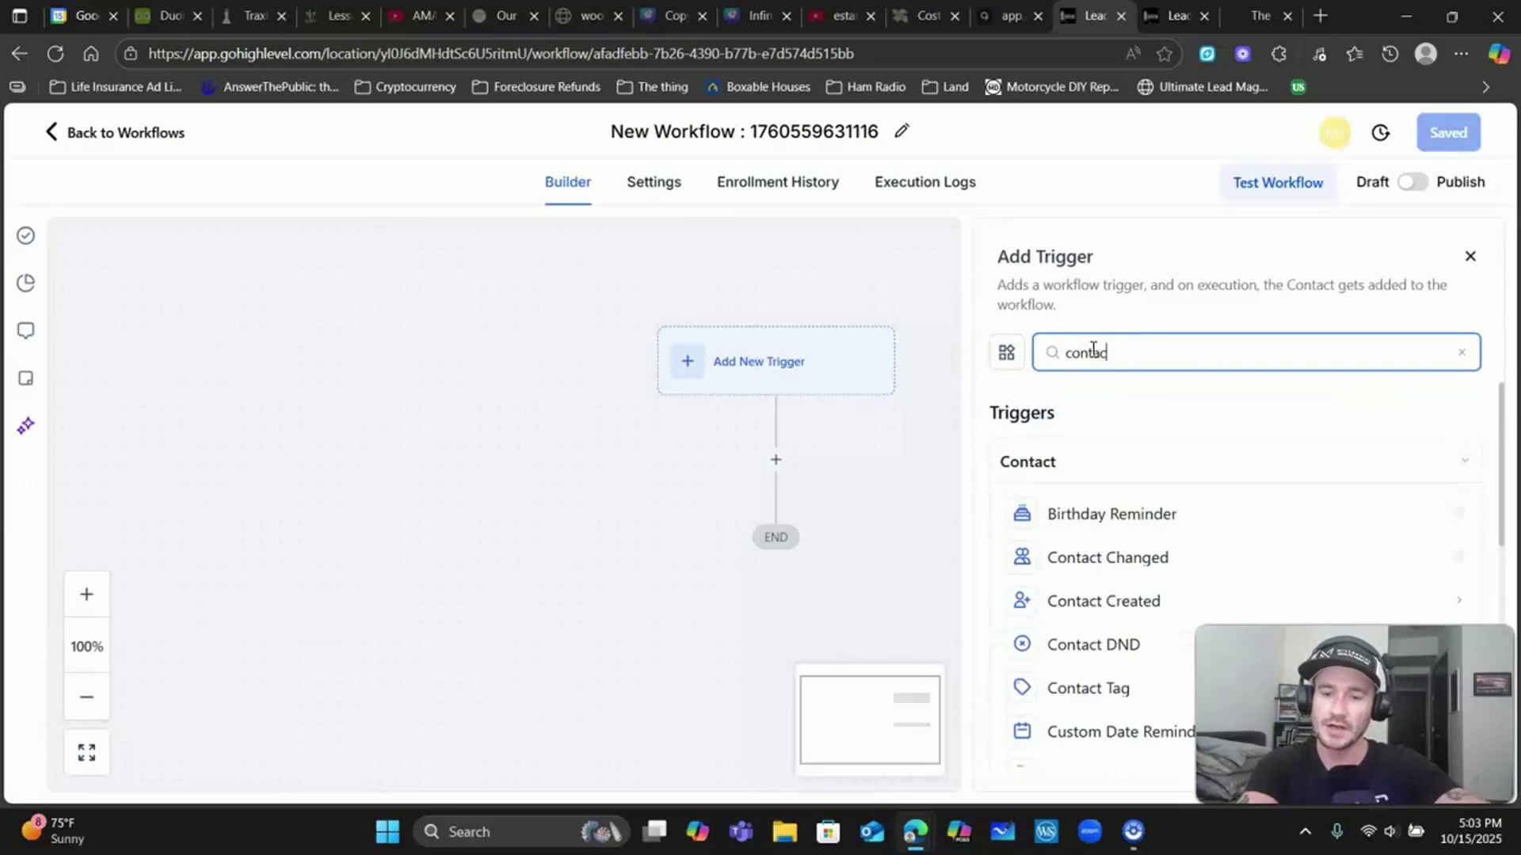
pyautogui.click(1089, 350)
pyautogui.click(1109, 564)
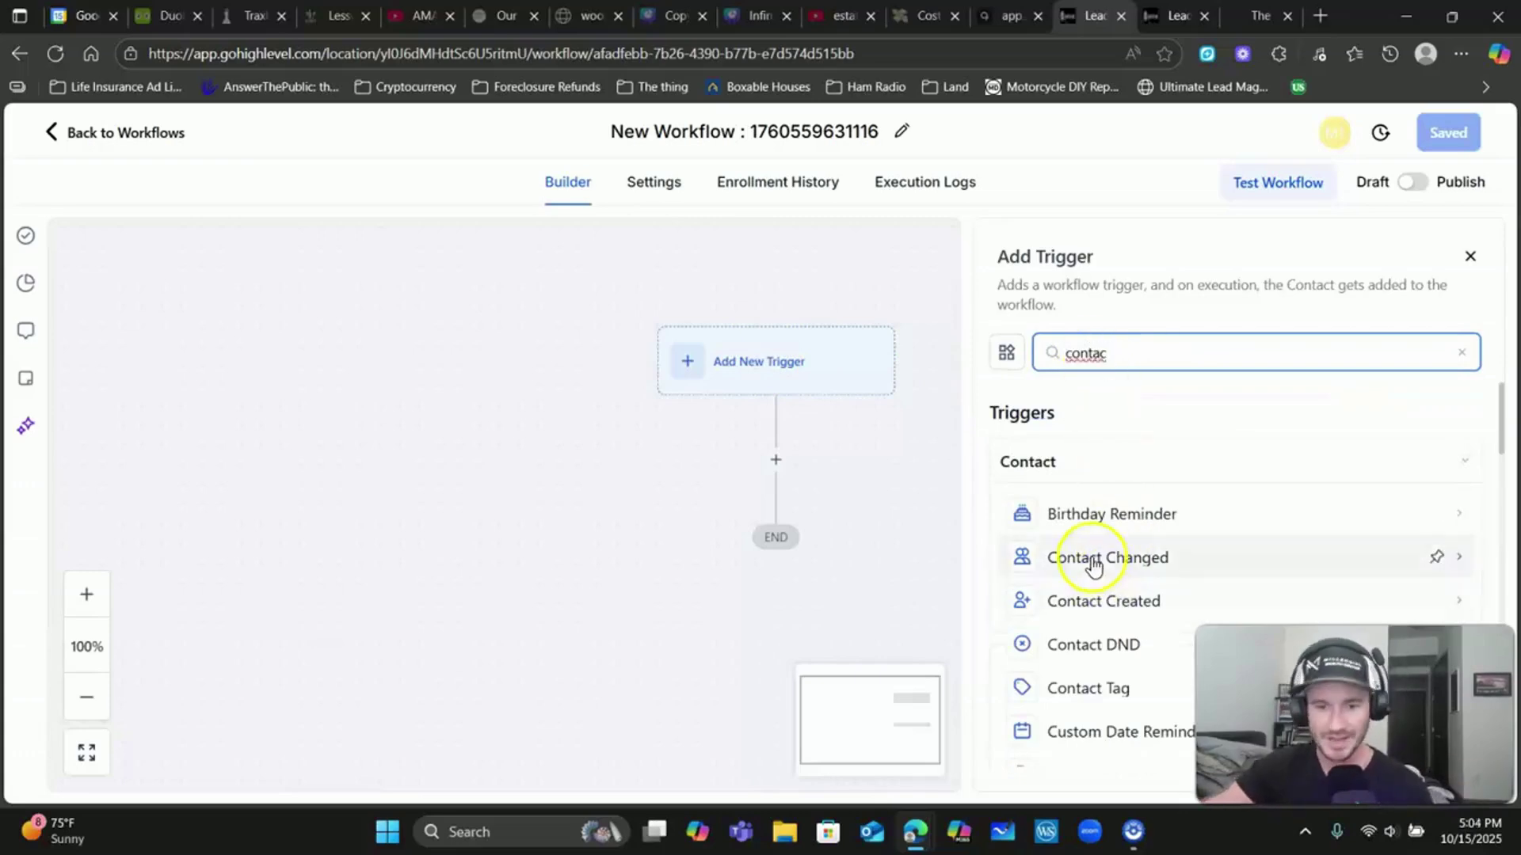
pyautogui.click(1151, 564)
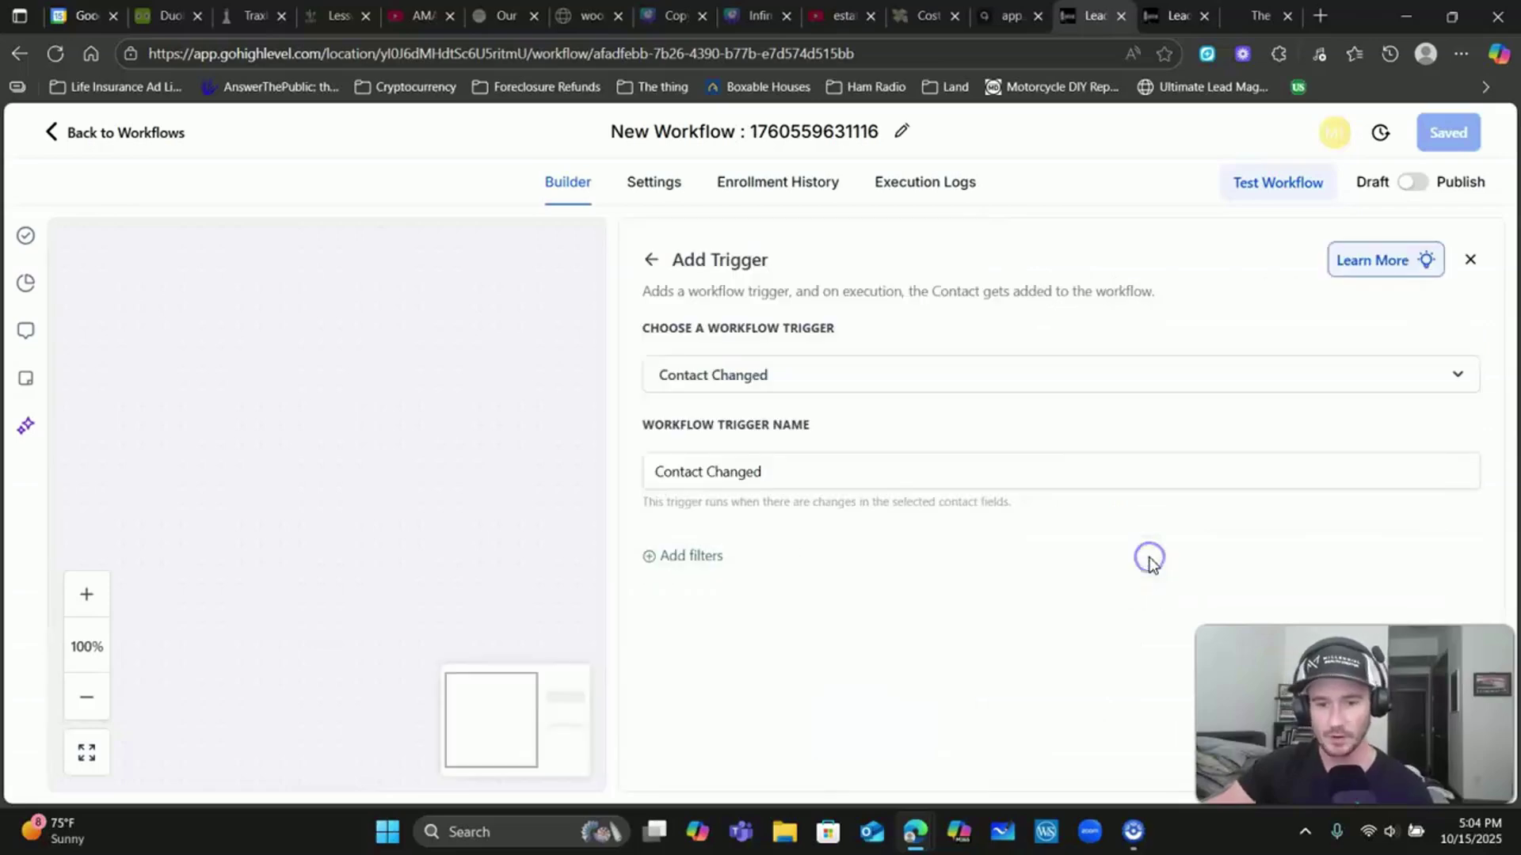
# Step: Add a filter to the Contact Changed trigger on the custom field "About how much are you able to comfortably save on a monthly basis?"
pyautogui.click(693, 556)
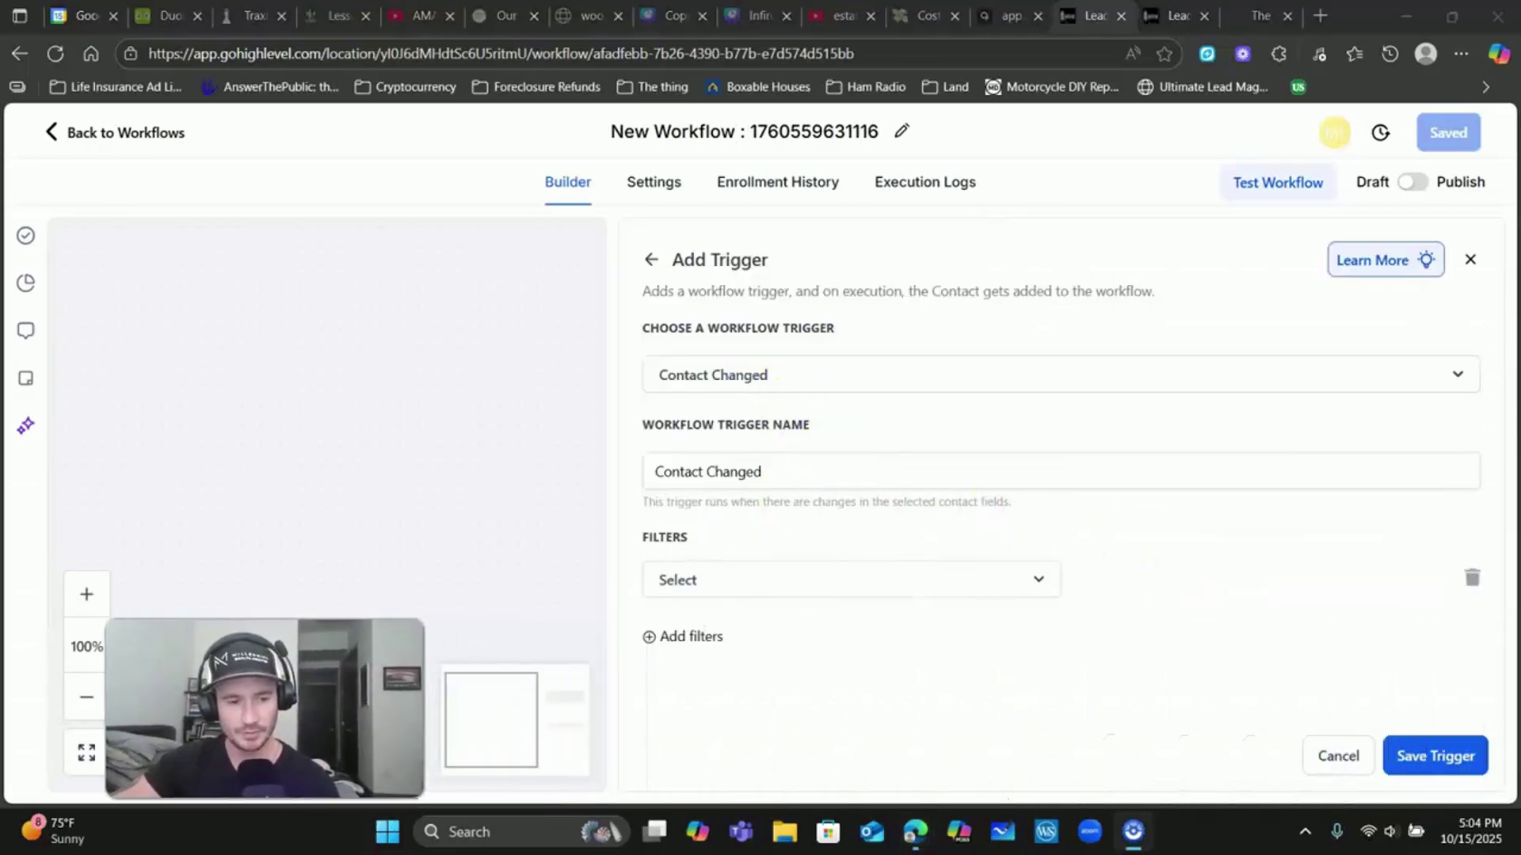
pyautogui.click(855, 581)
pyautogui.scroll(-10, 795, 515)
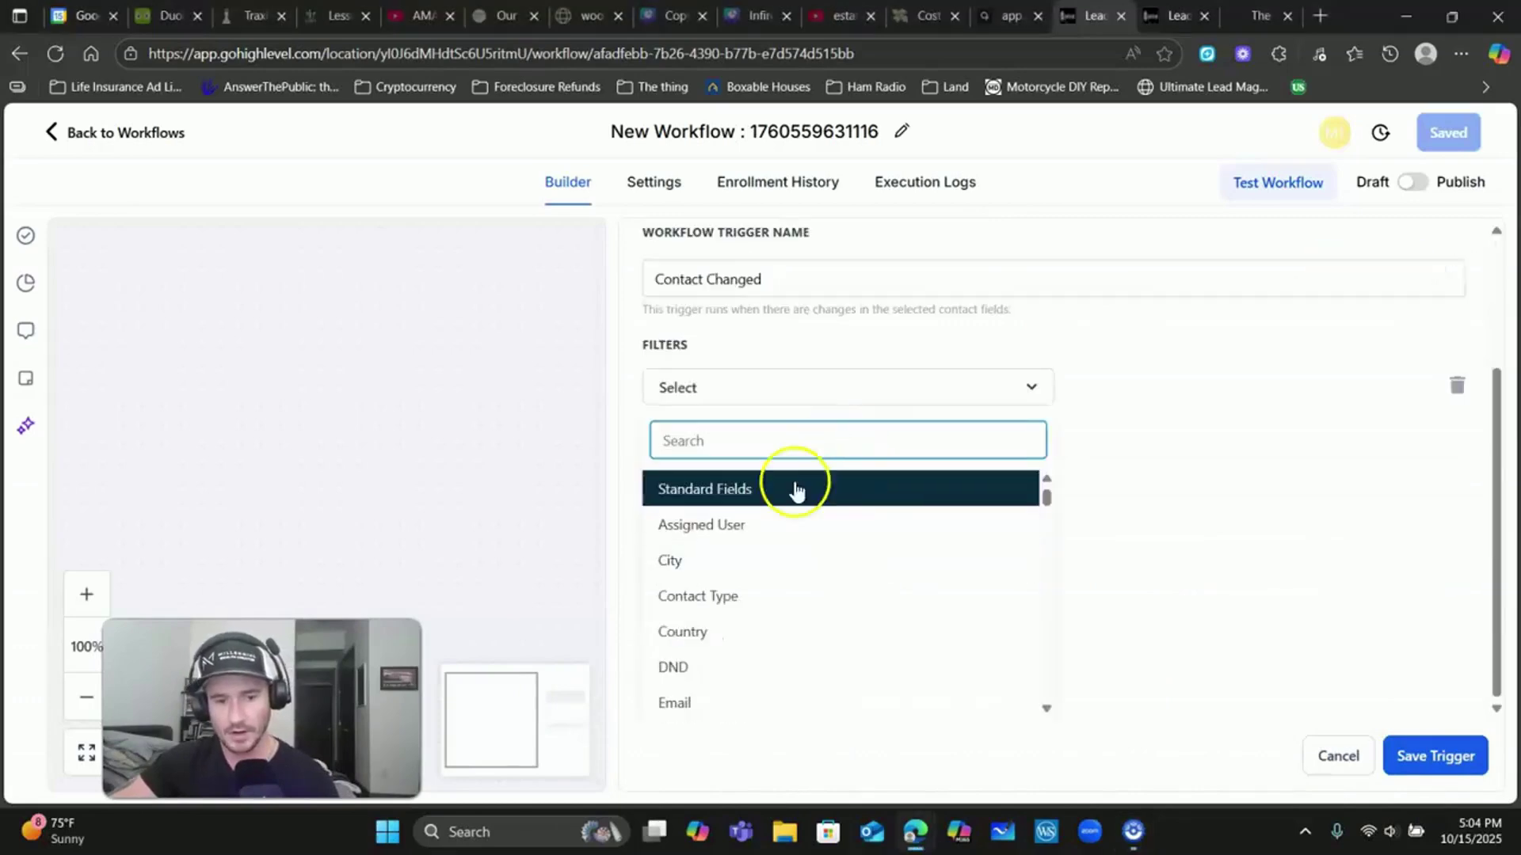
pyautogui.scroll(-2, 763, 552)
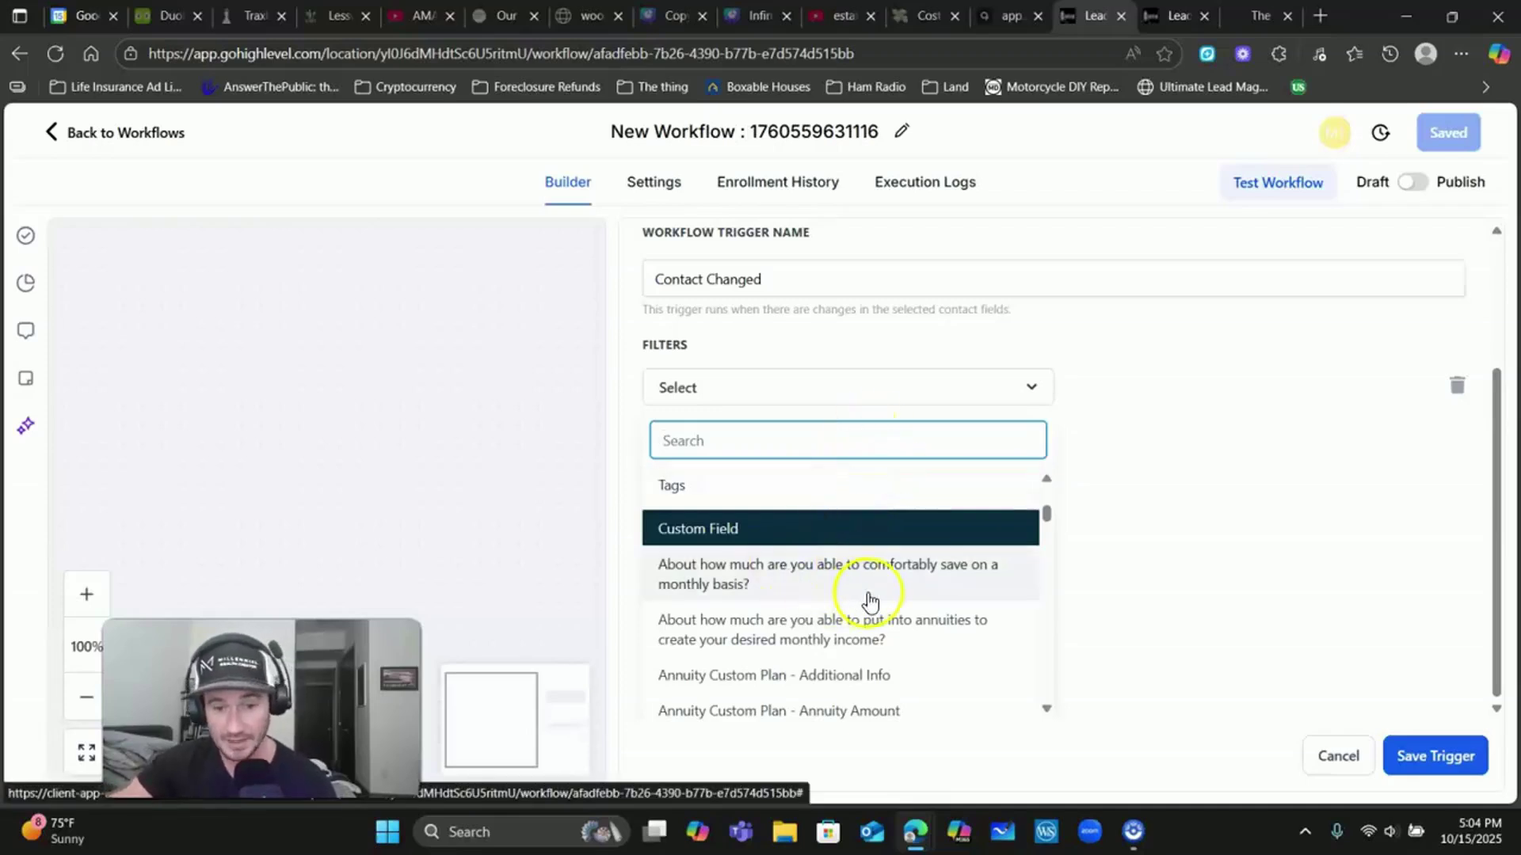
pyautogui.click(722, 576)
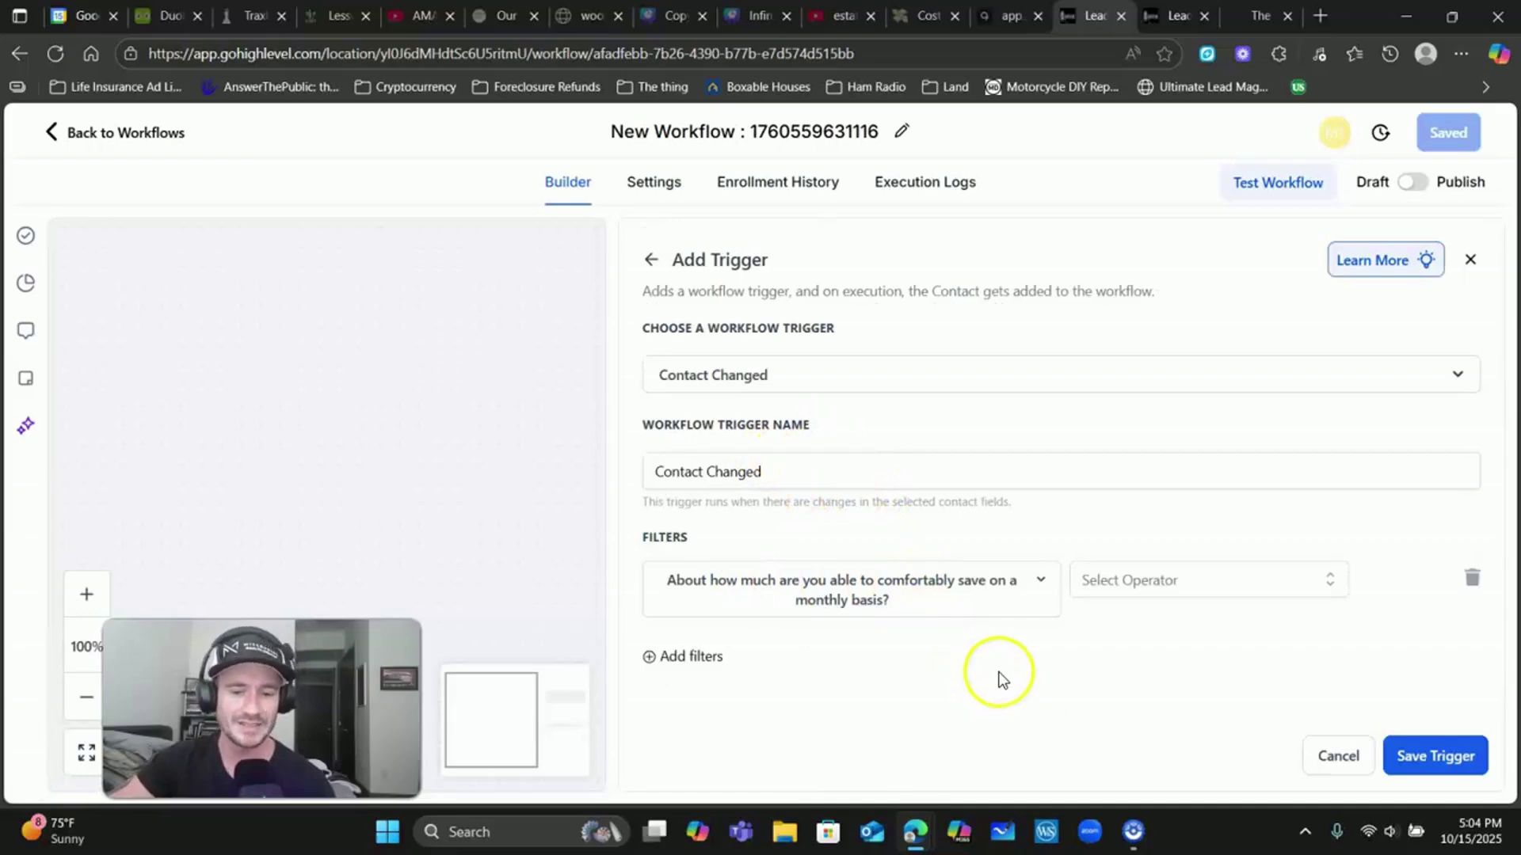
# Step: Set the savings filter's operator to "Has changed to" with the value "$1,000 per month or more"
pyautogui.click(1155, 586)
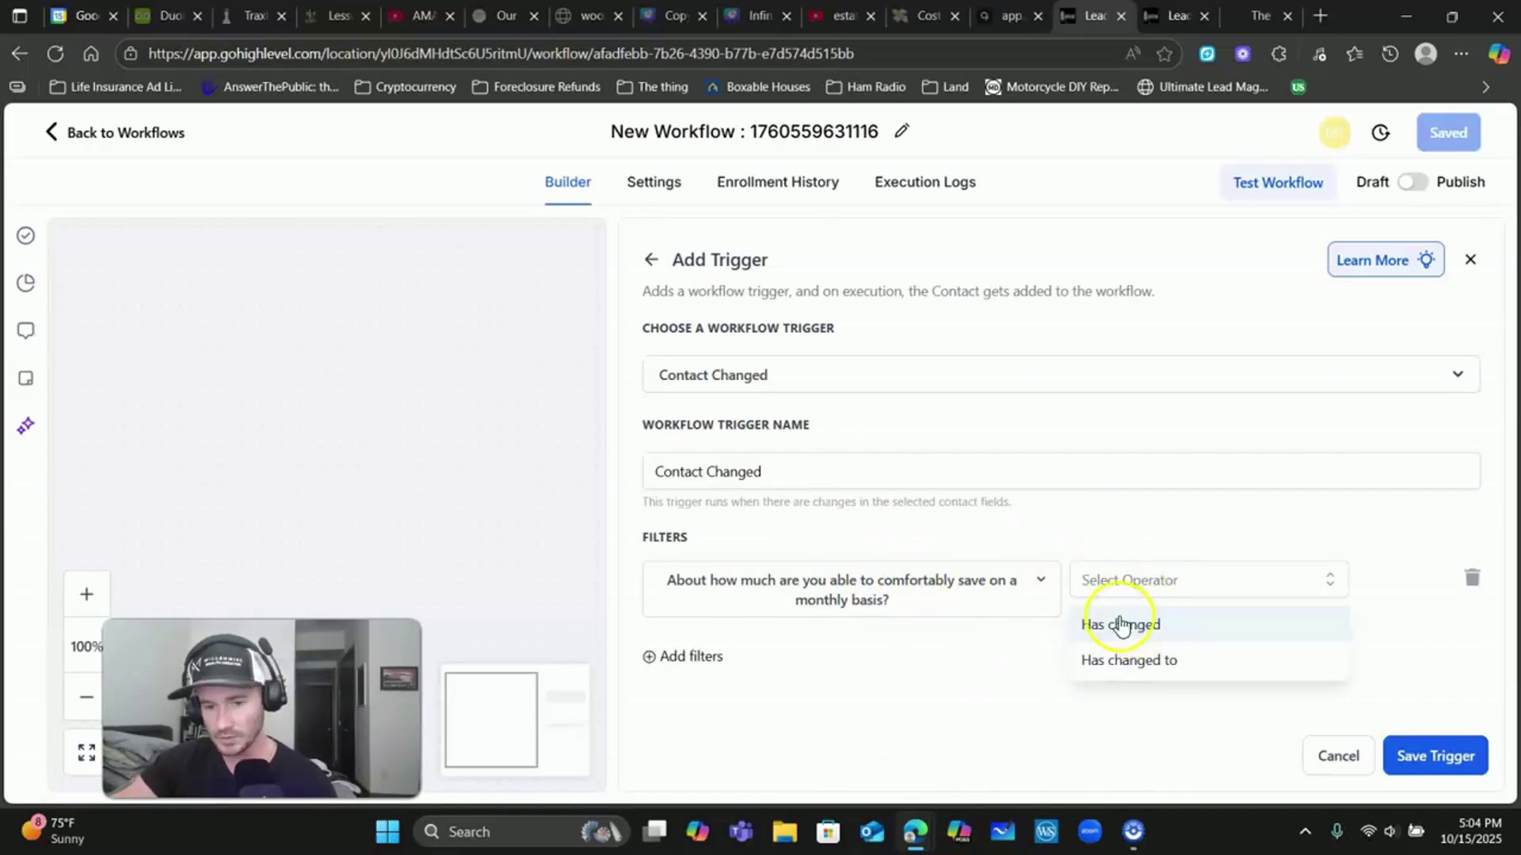
pyautogui.click(1128, 662)
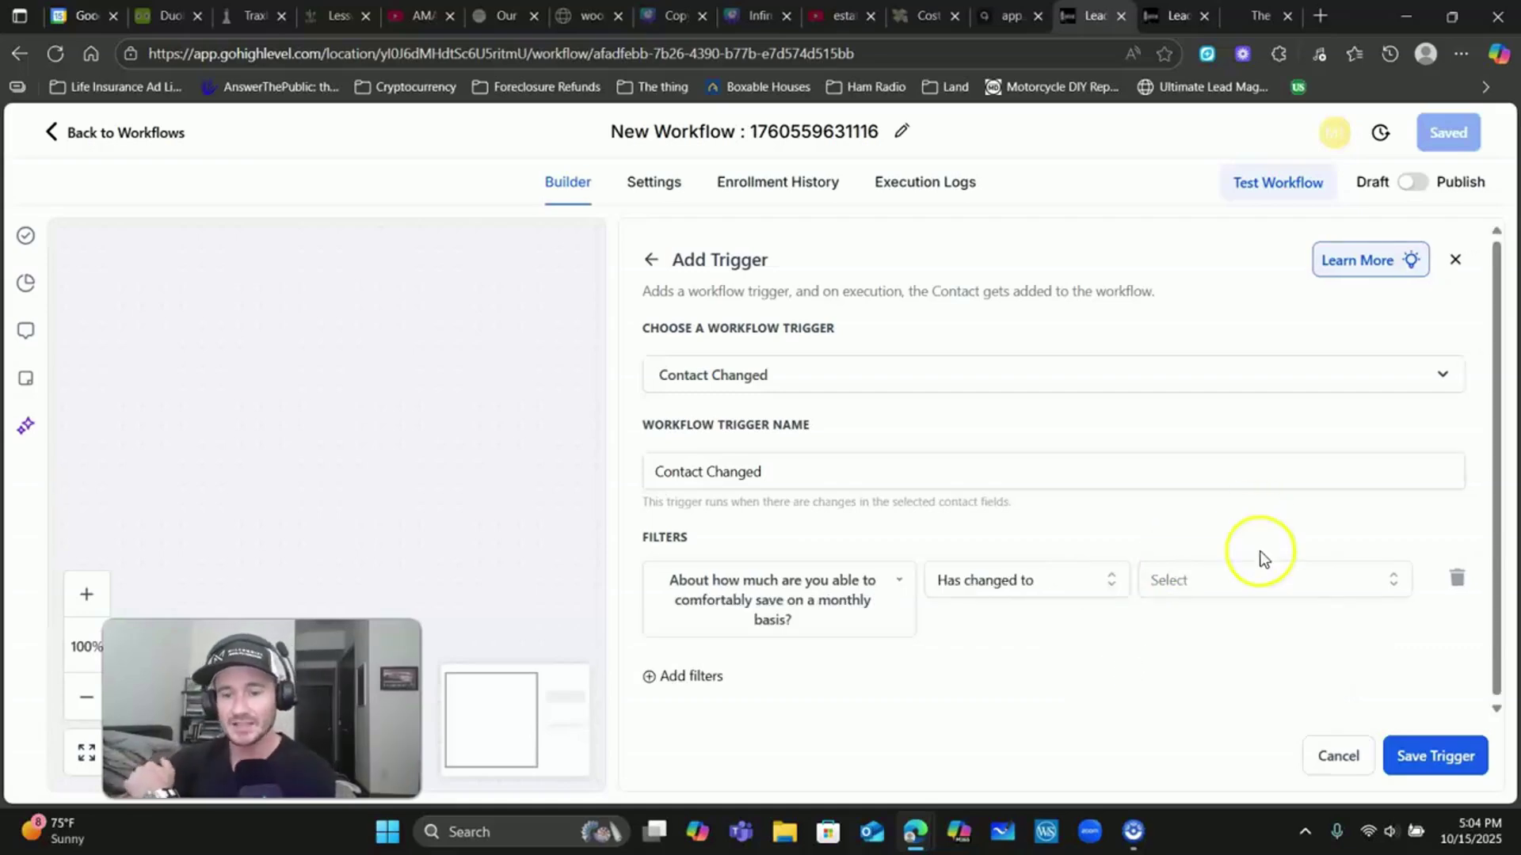
pyautogui.click(1253, 580)
pyautogui.scroll(-1, 1275, 538)
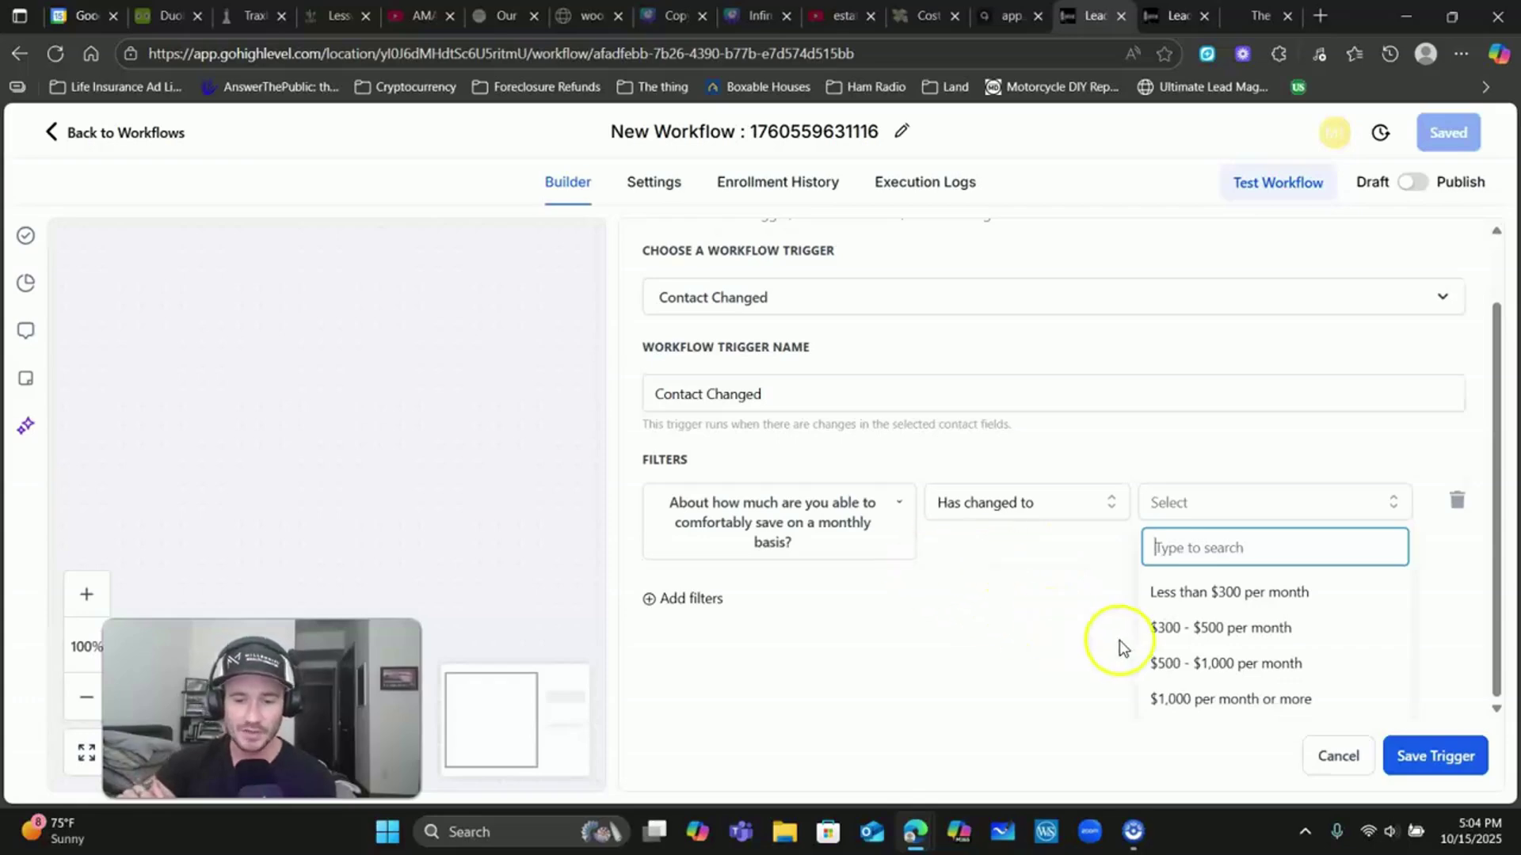
pyautogui.click(1172, 699)
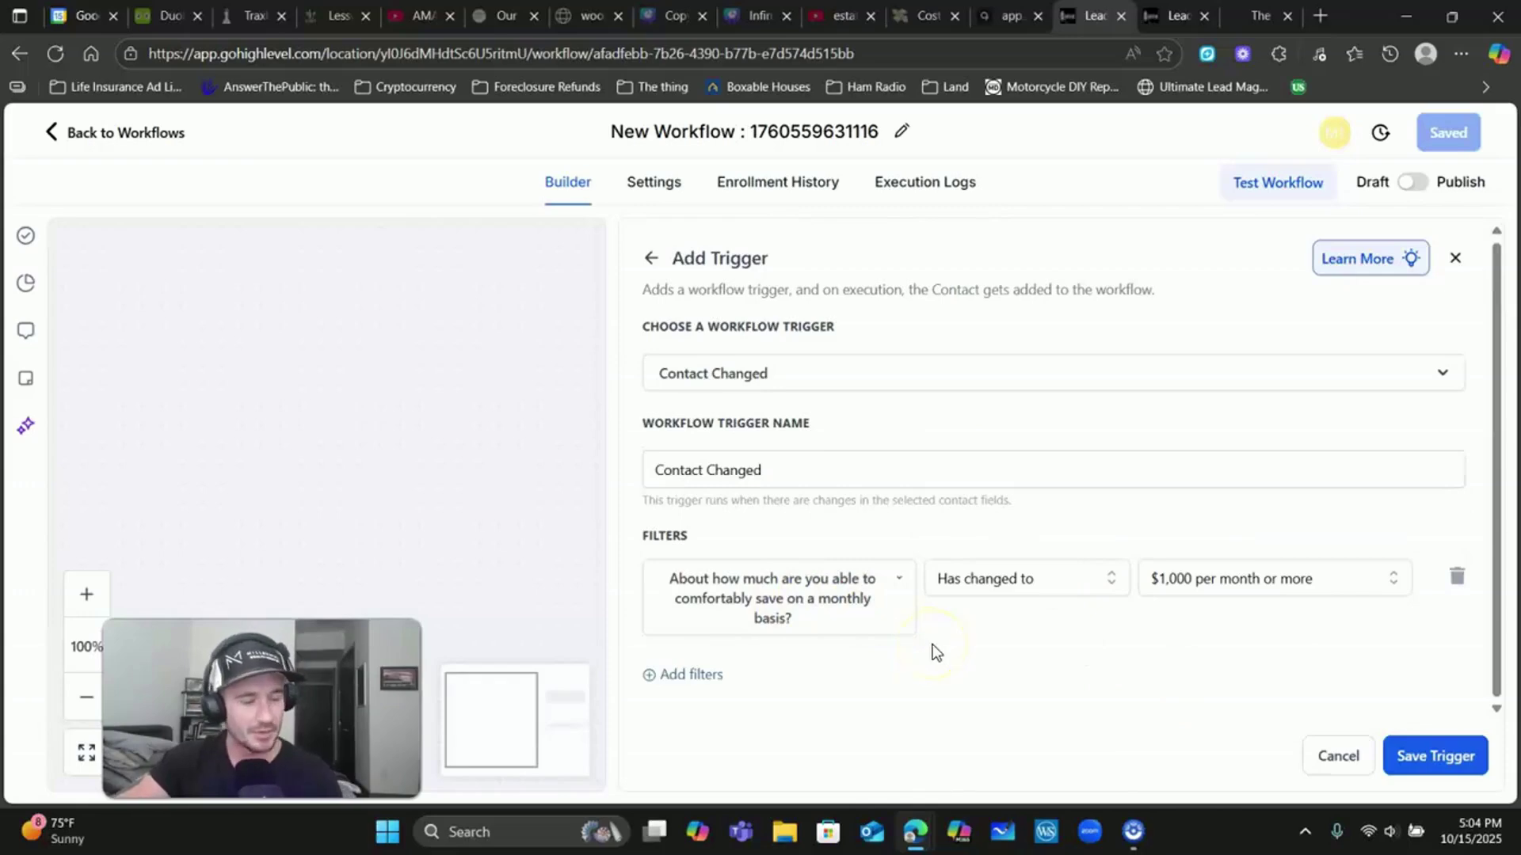
# Step: Change the savings filter's value to "Less than $300 per month" and save the trigger
pyautogui.click(1265, 579)
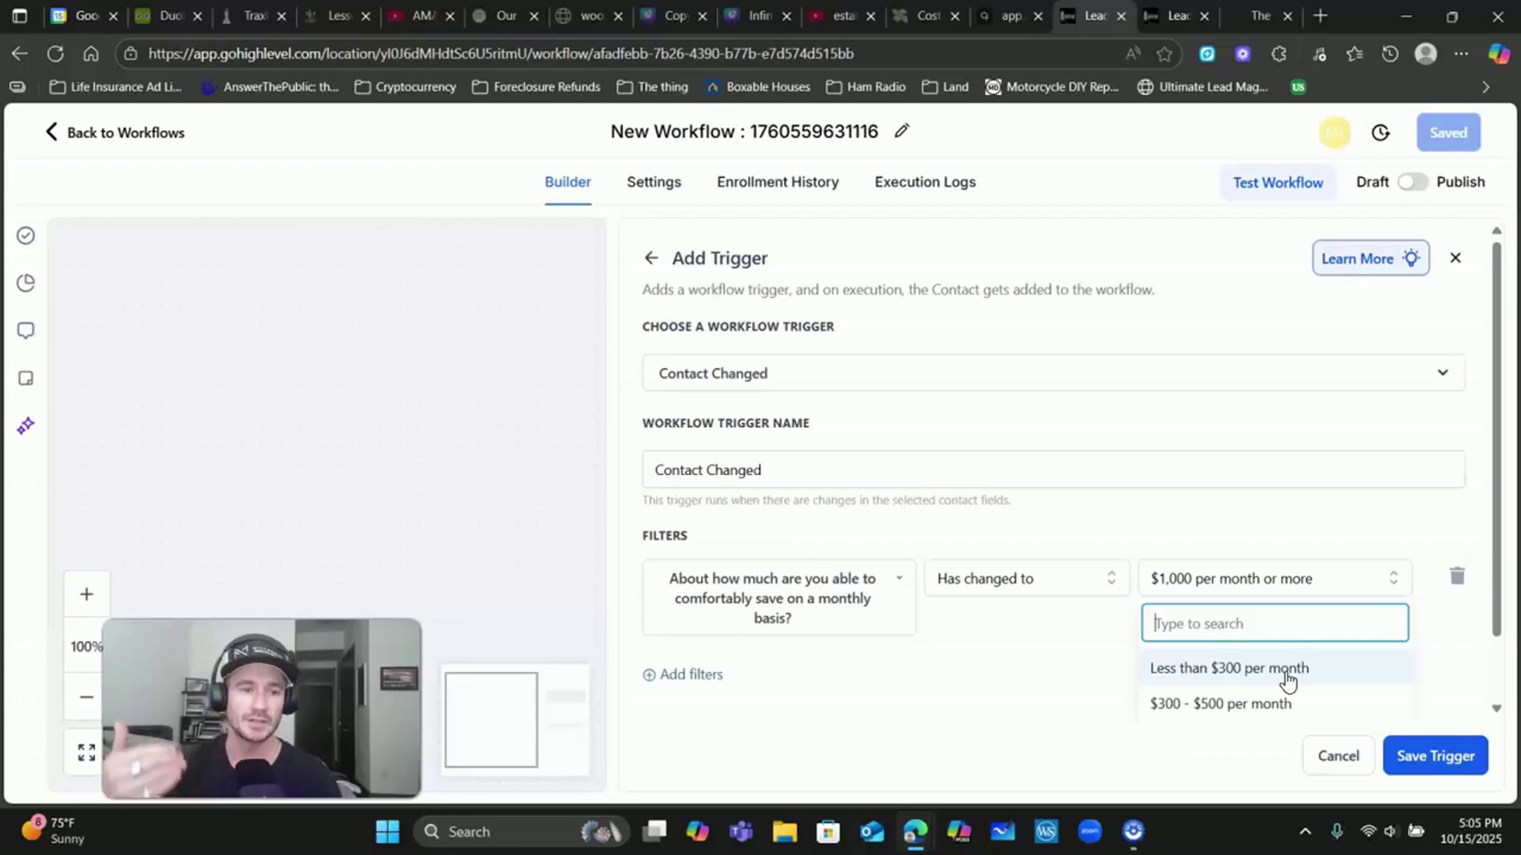
pyautogui.click(1274, 648)
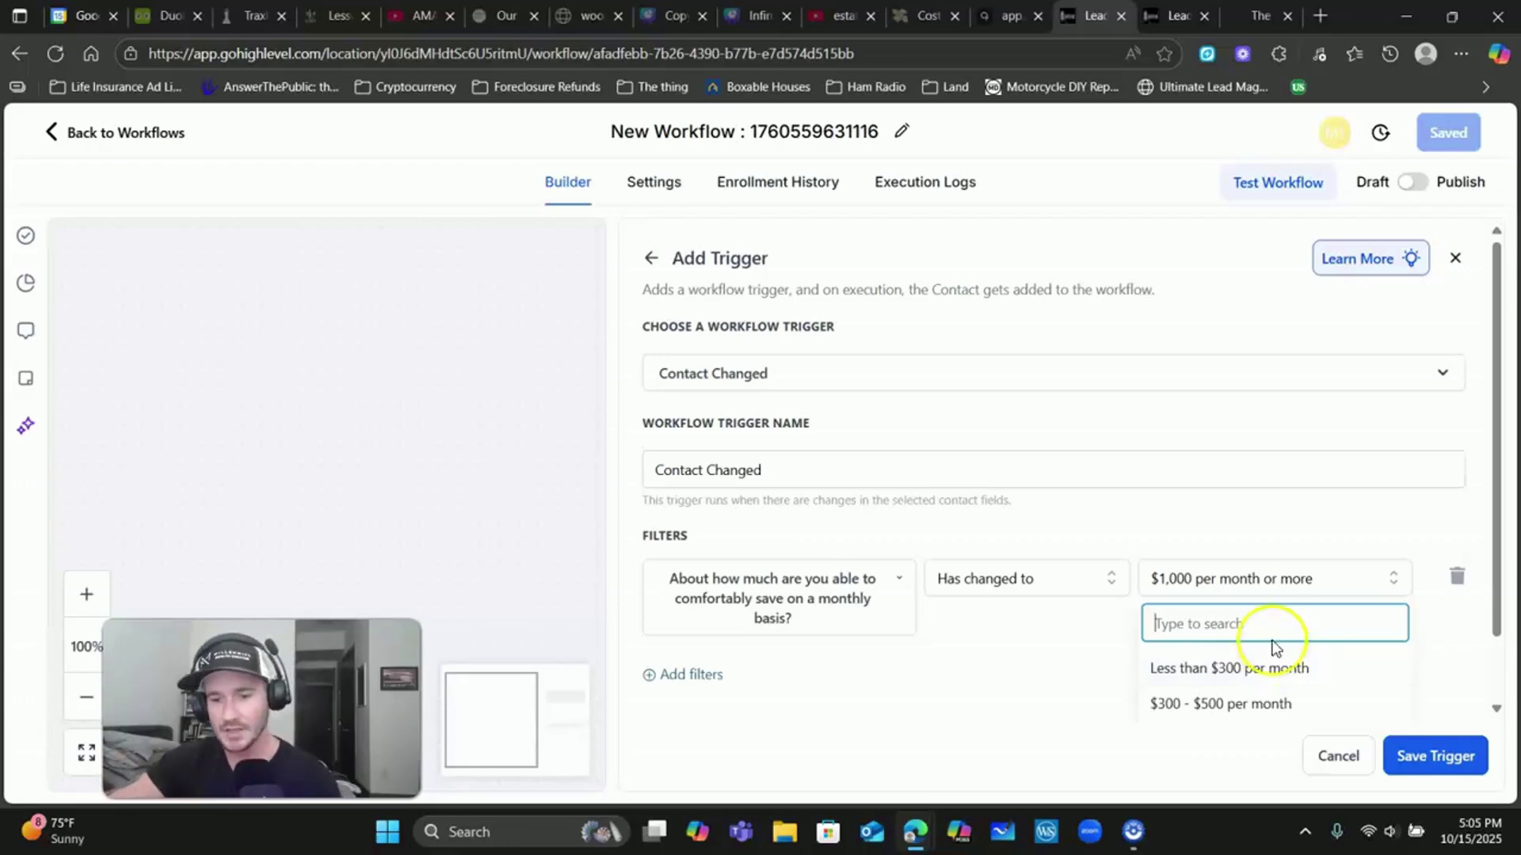
pyautogui.click(1198, 667)
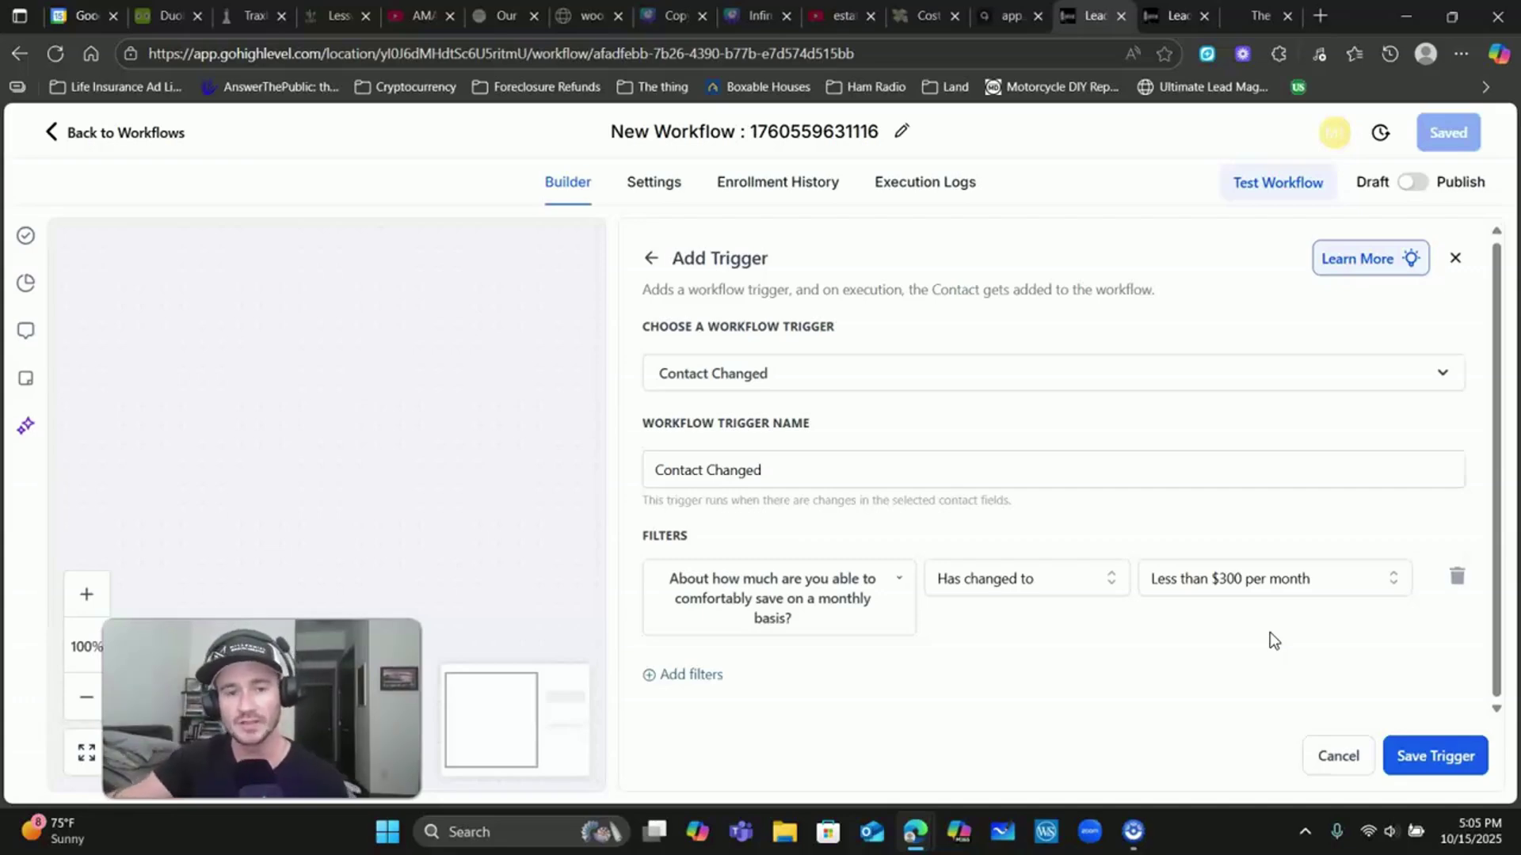
pyautogui.click(1414, 754)
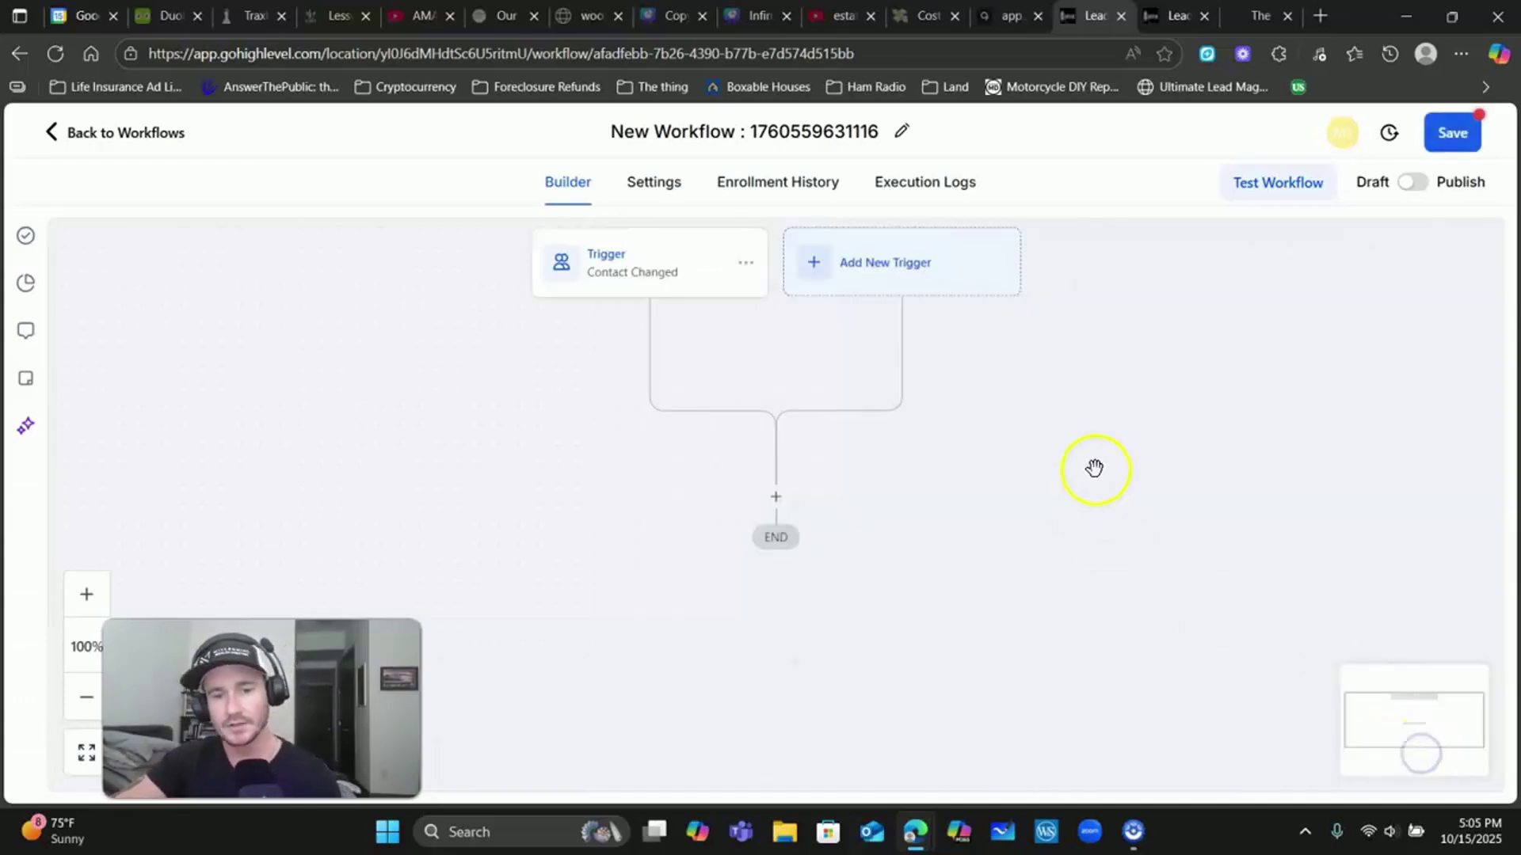
# Step: Review the saved Contact Changed trigger's filter, and browse the contact actions available for the workflow without adding one
pyautogui.click(645, 274)
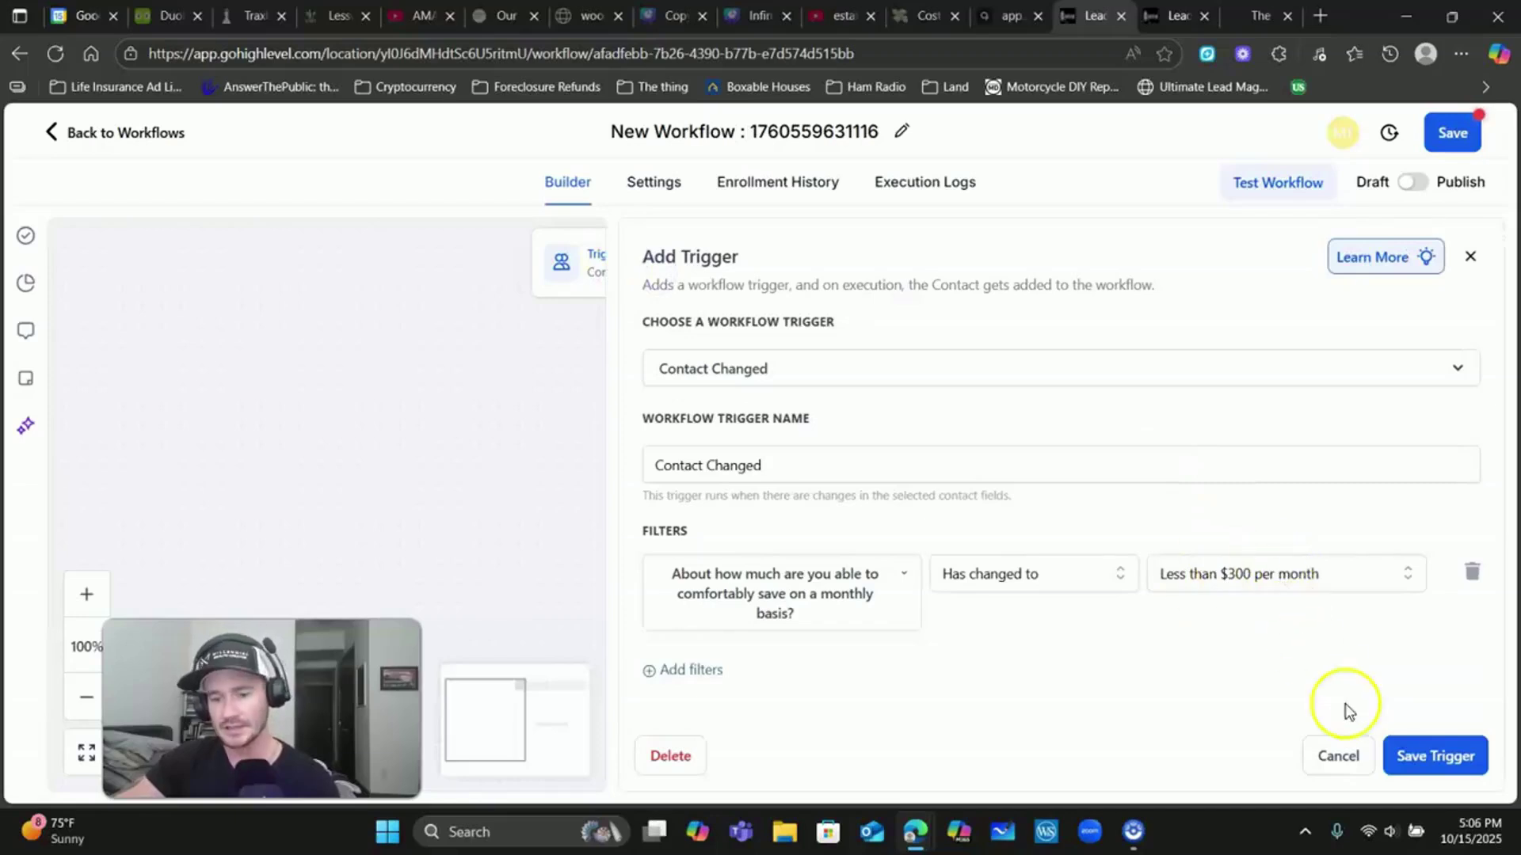
pyautogui.click(1342, 757)
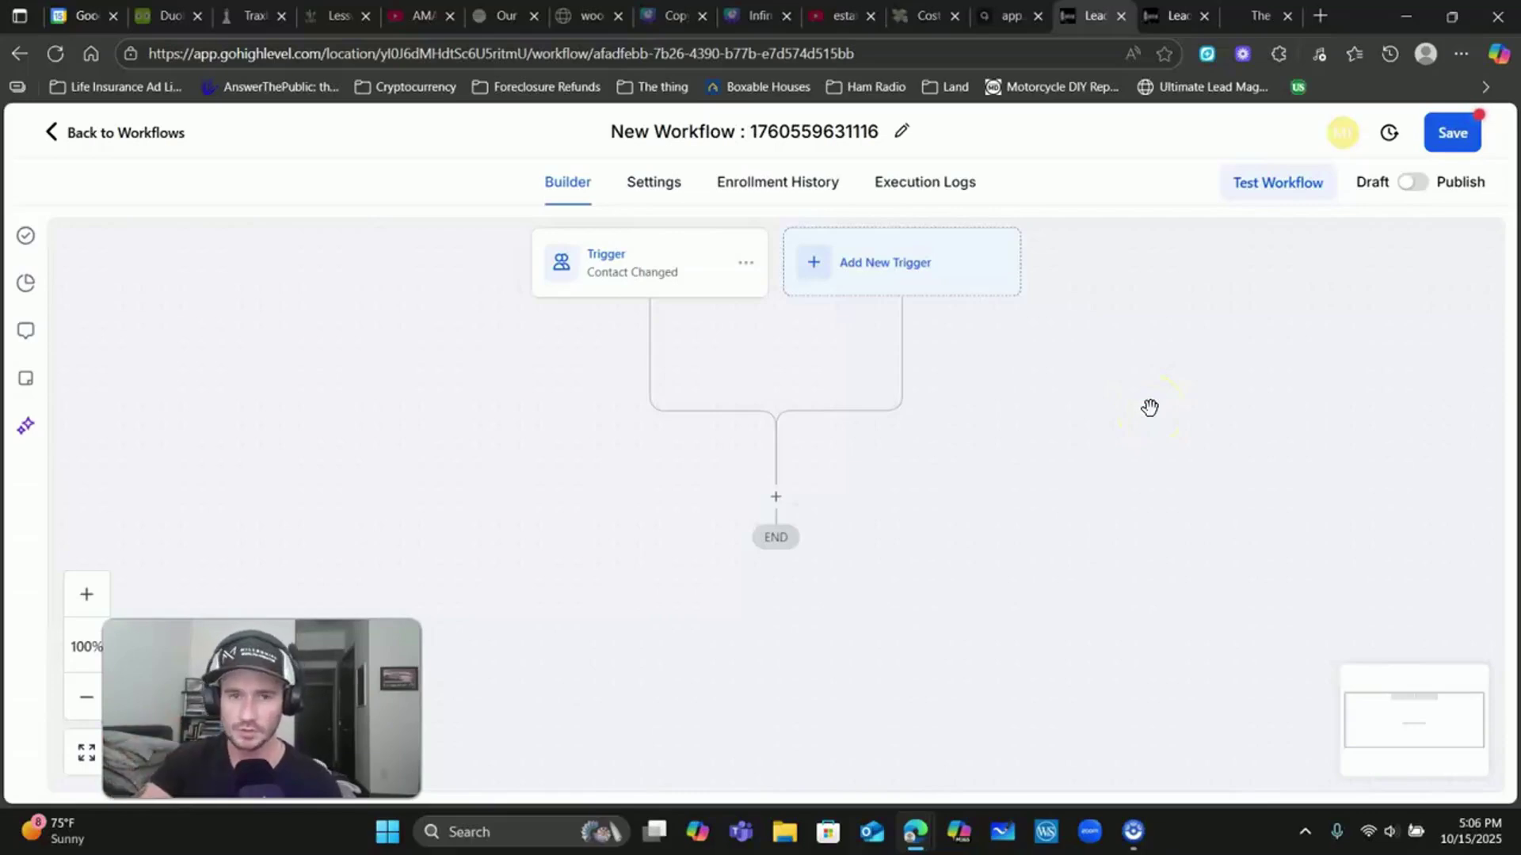
pyautogui.click(817, 515)
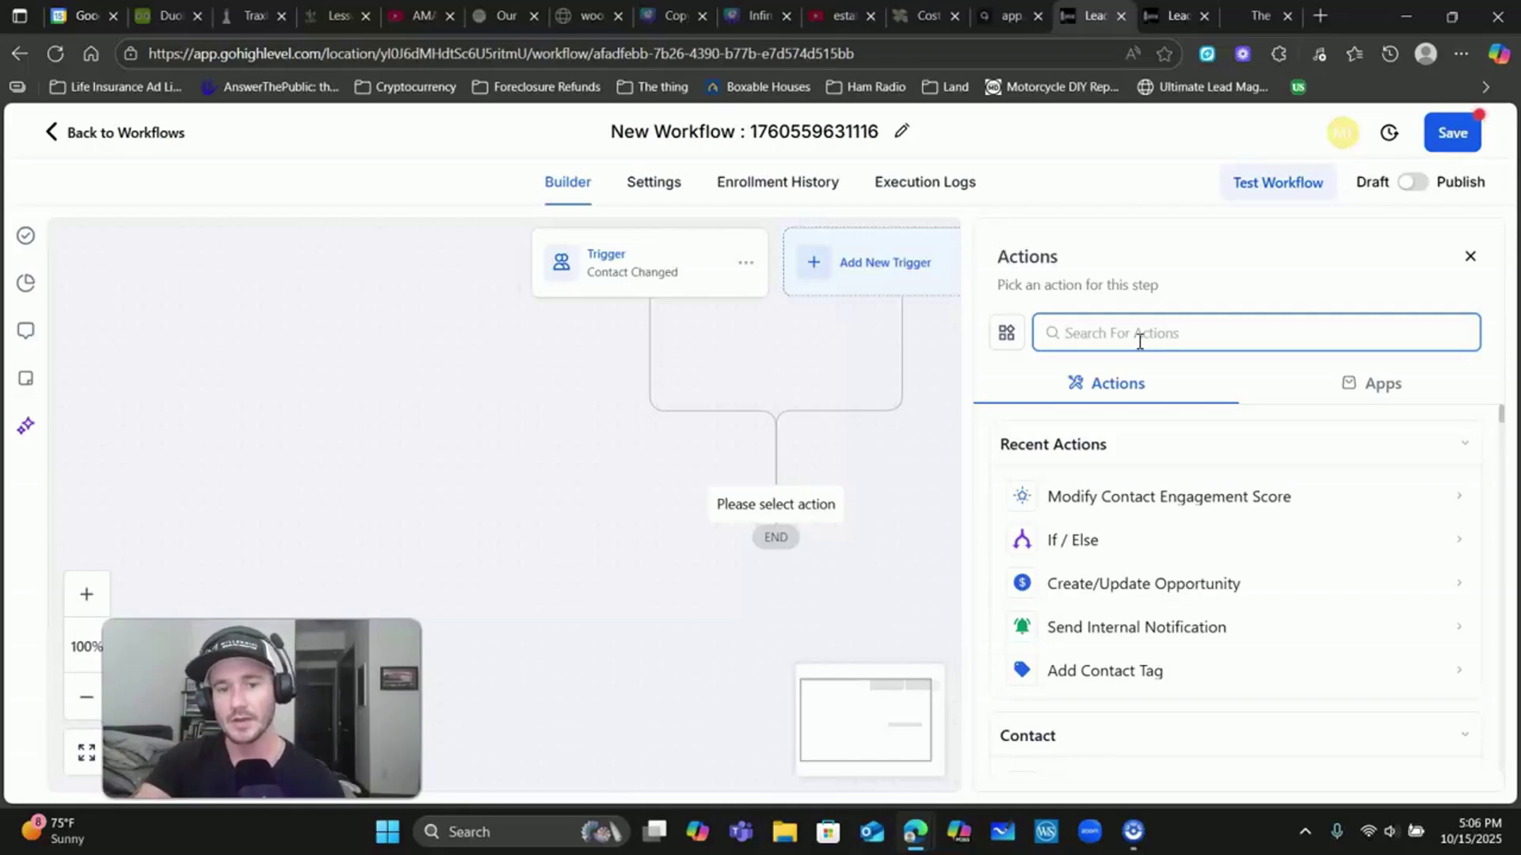
pyautogui.scroll(-5, 1156, 416)
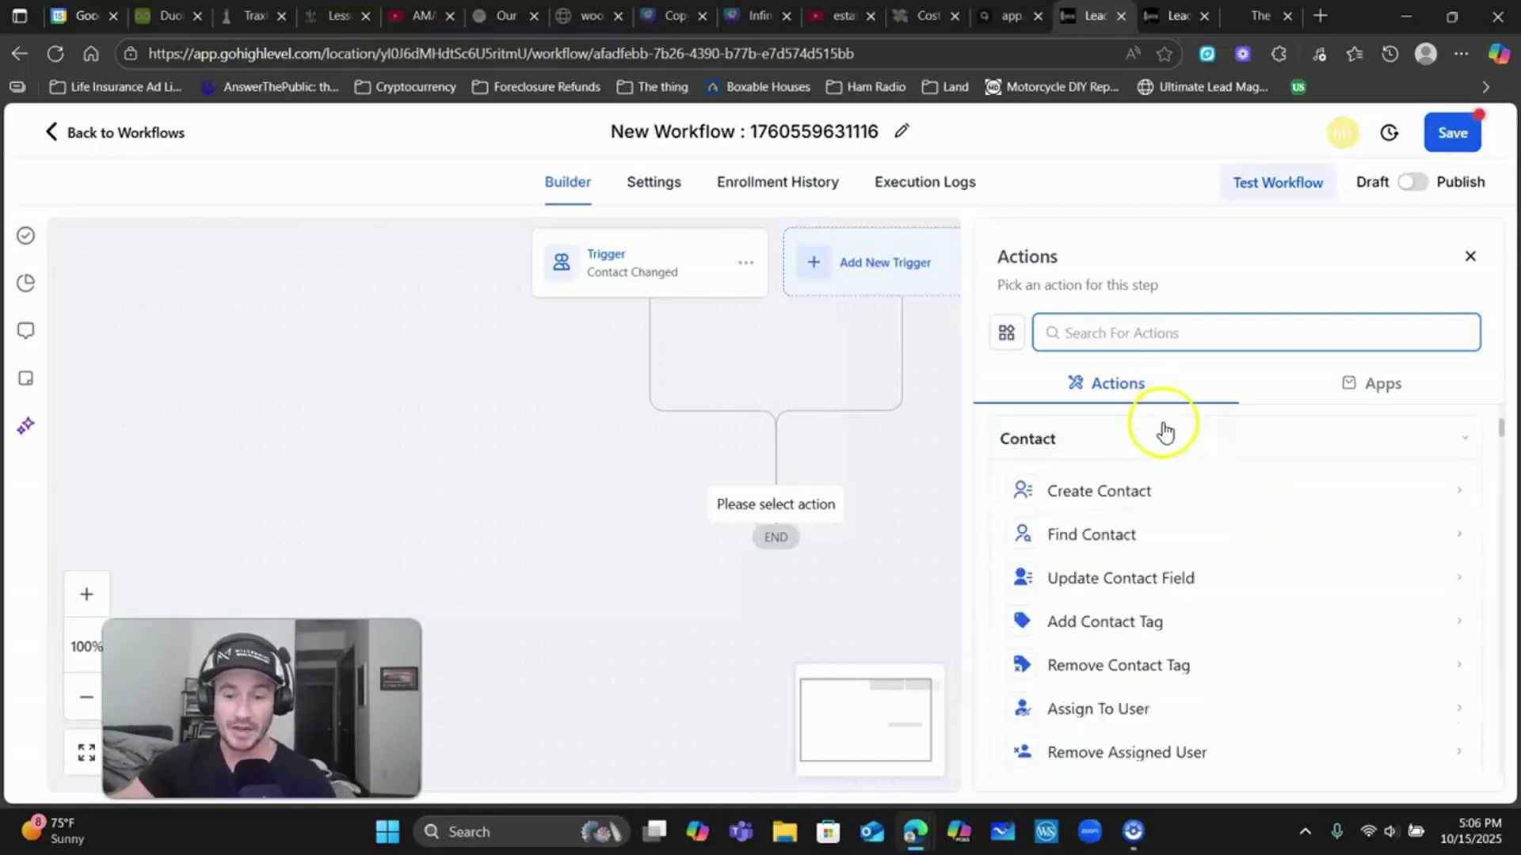
pyautogui.click(639, 537)
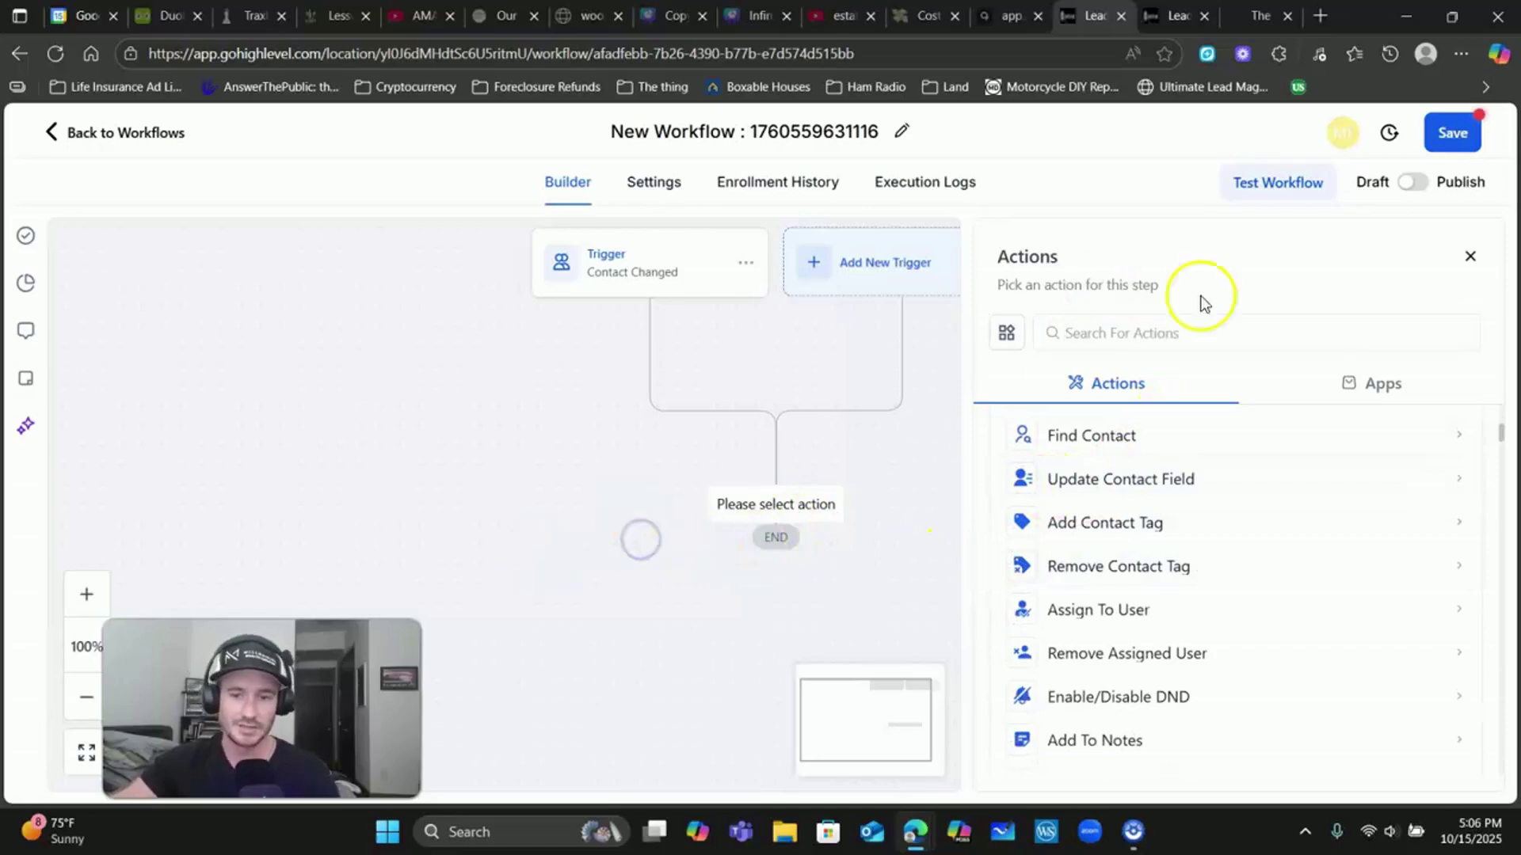
pyautogui.click(1470, 255)
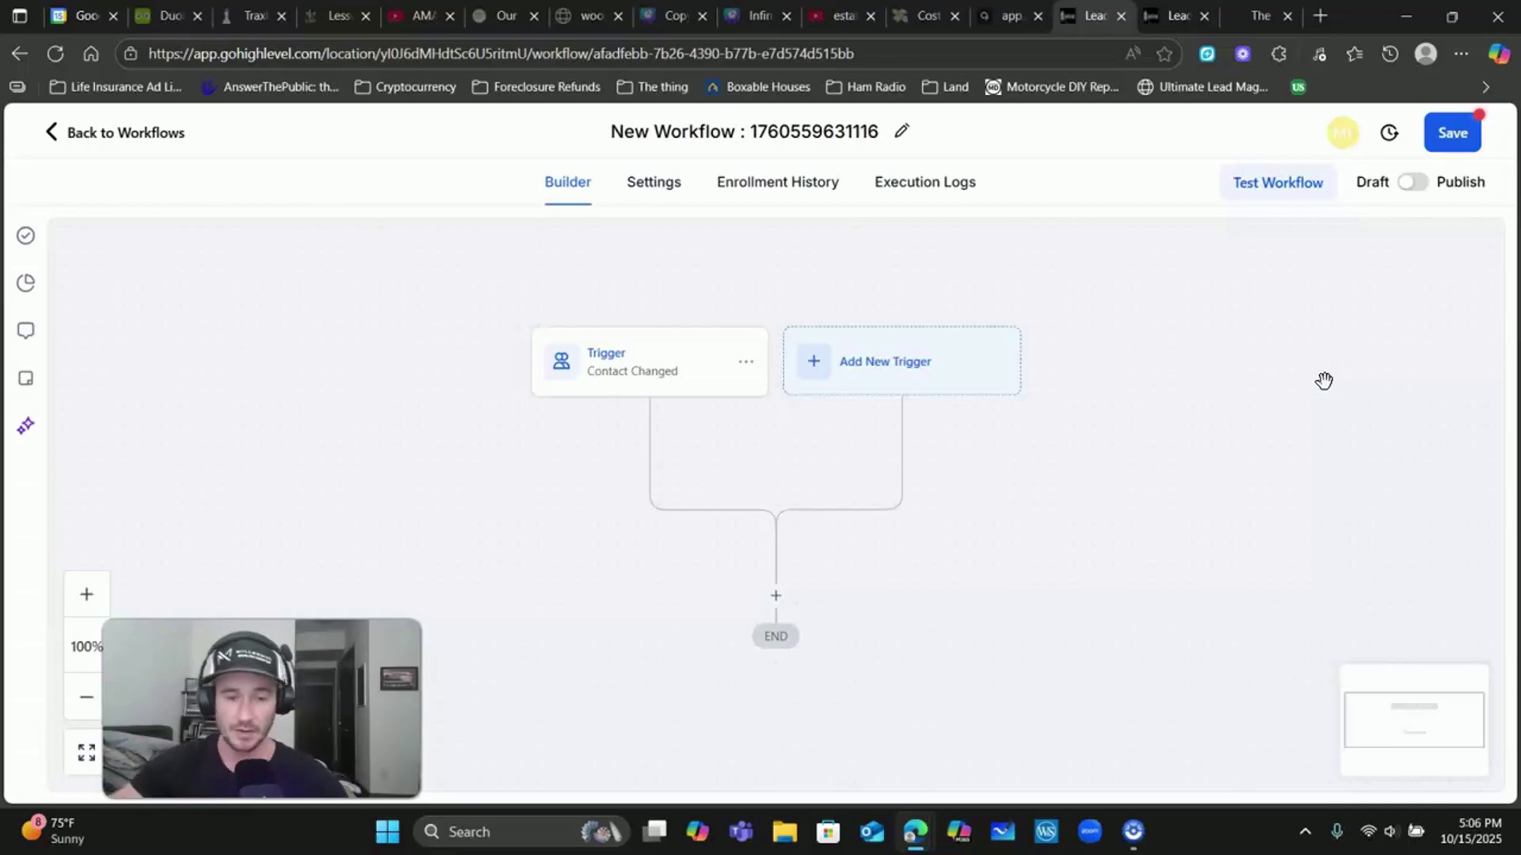
pyautogui.click(1184, 234)
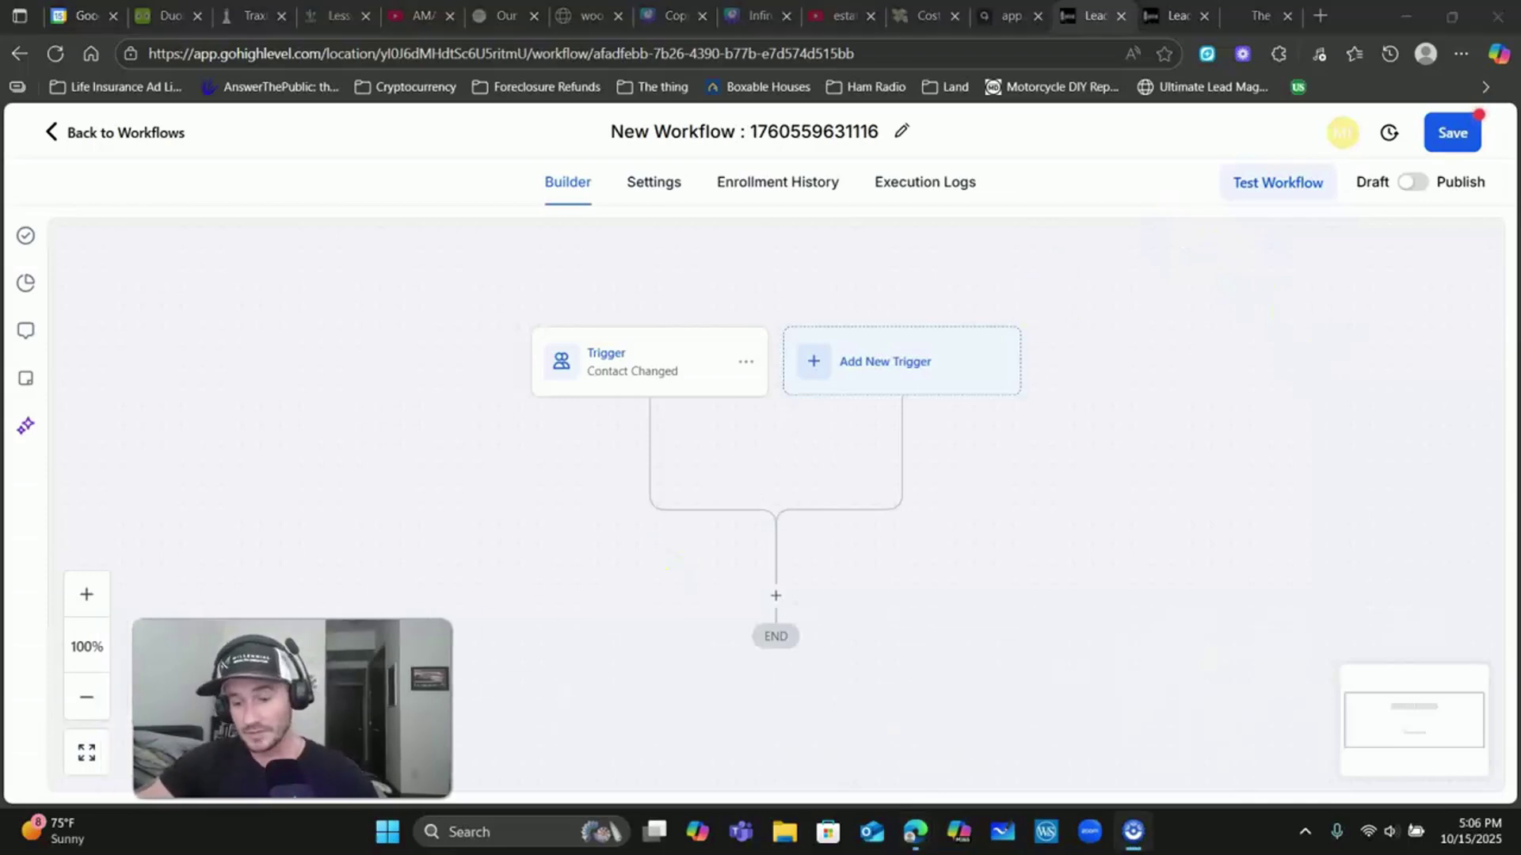
pyautogui.click(1257, 504)
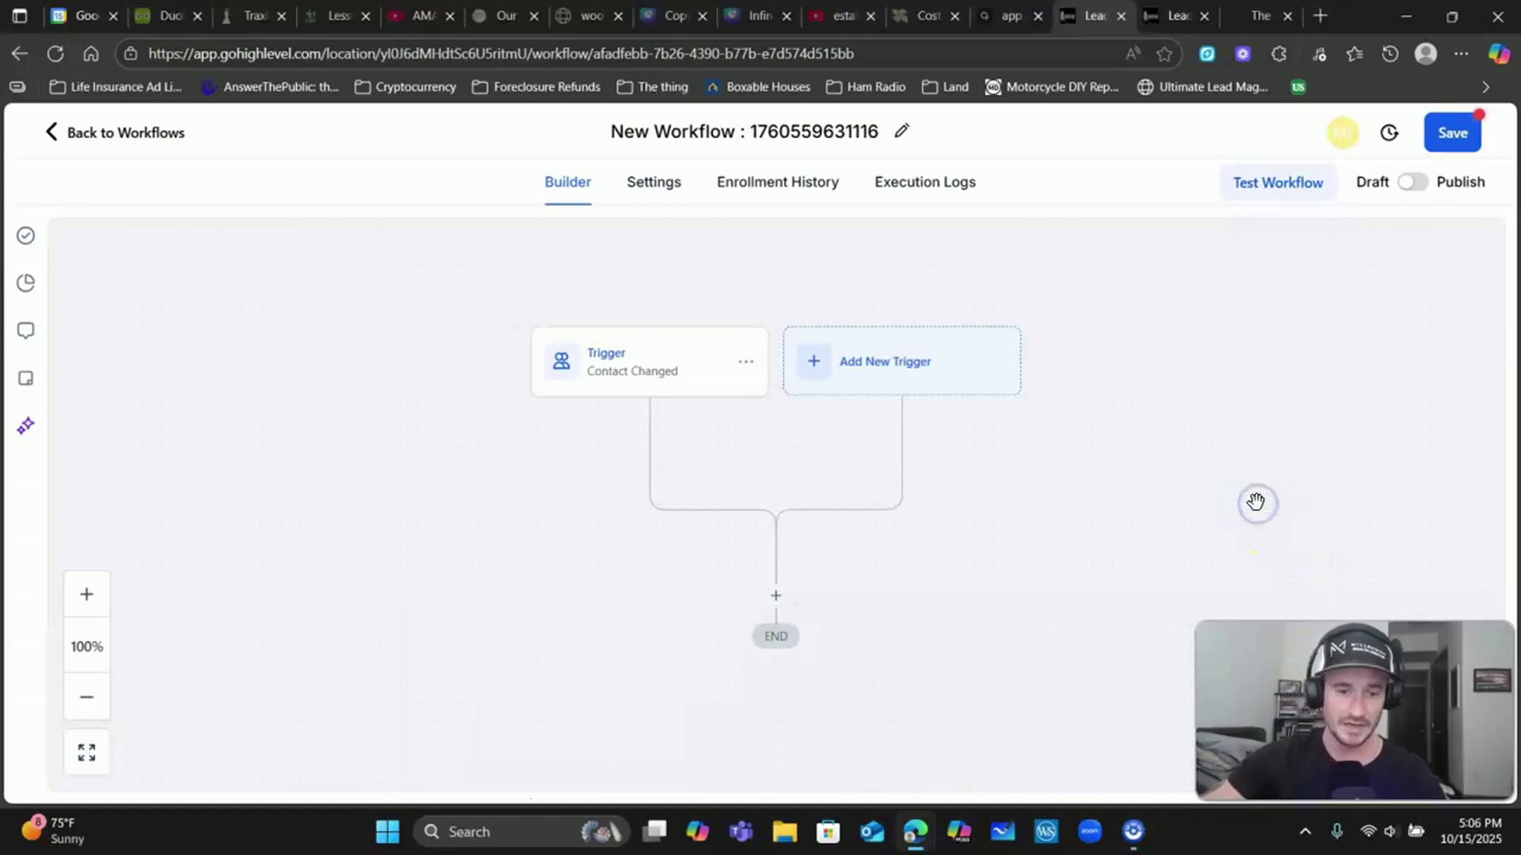